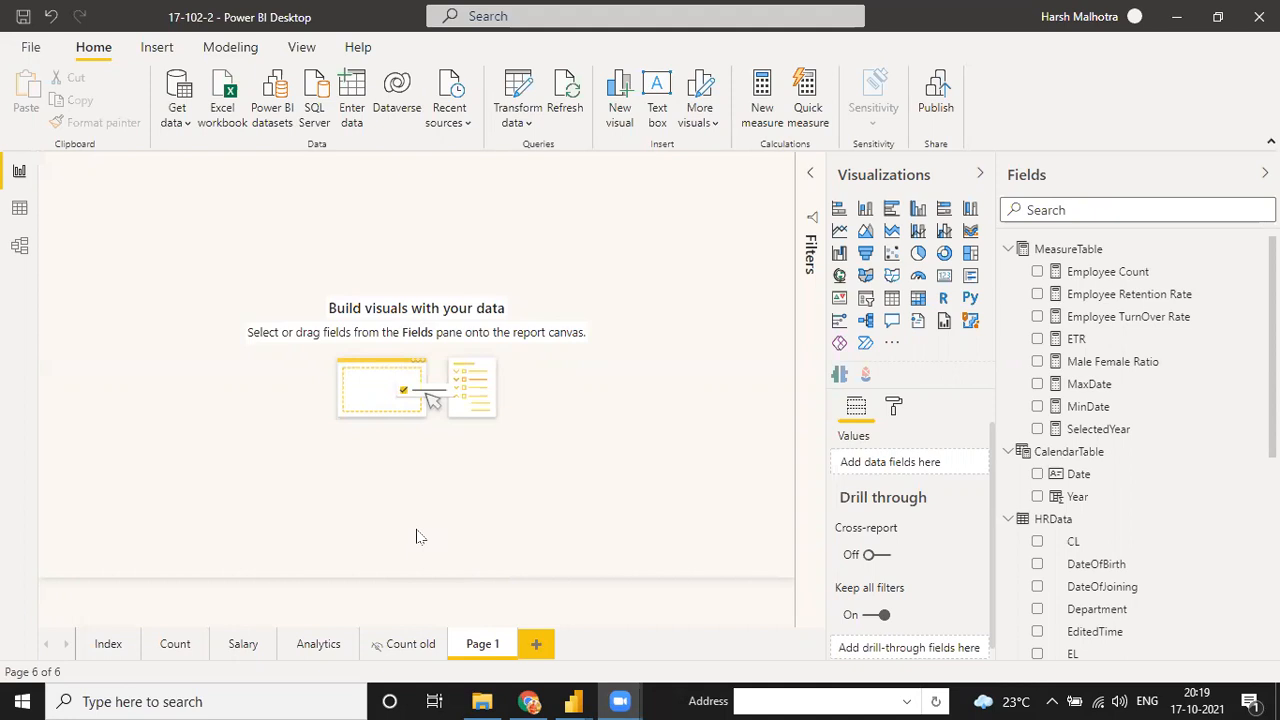
Switch to the HR Data report file and expand its Key Measure table, widening the field list to show full measure names.
{"action": "mouse_move", "coordinate": [573, 701]}
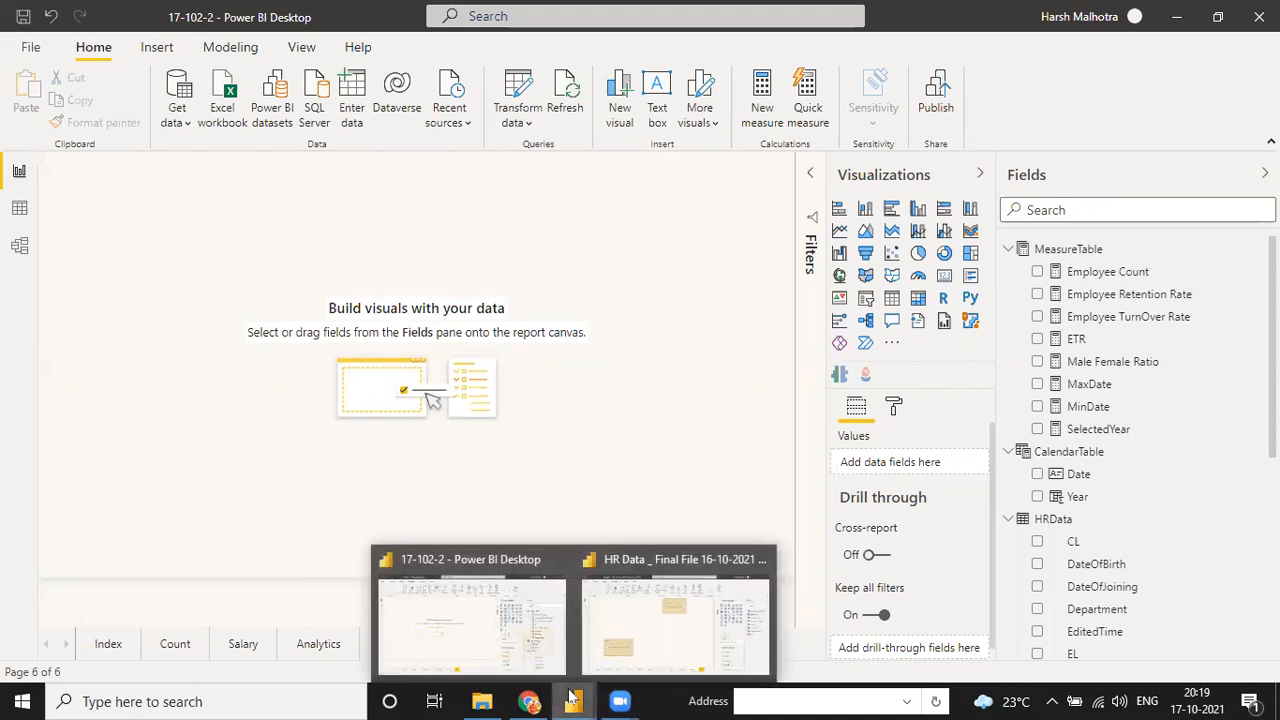
{"action": "left_click", "coordinate": [640, 648]}
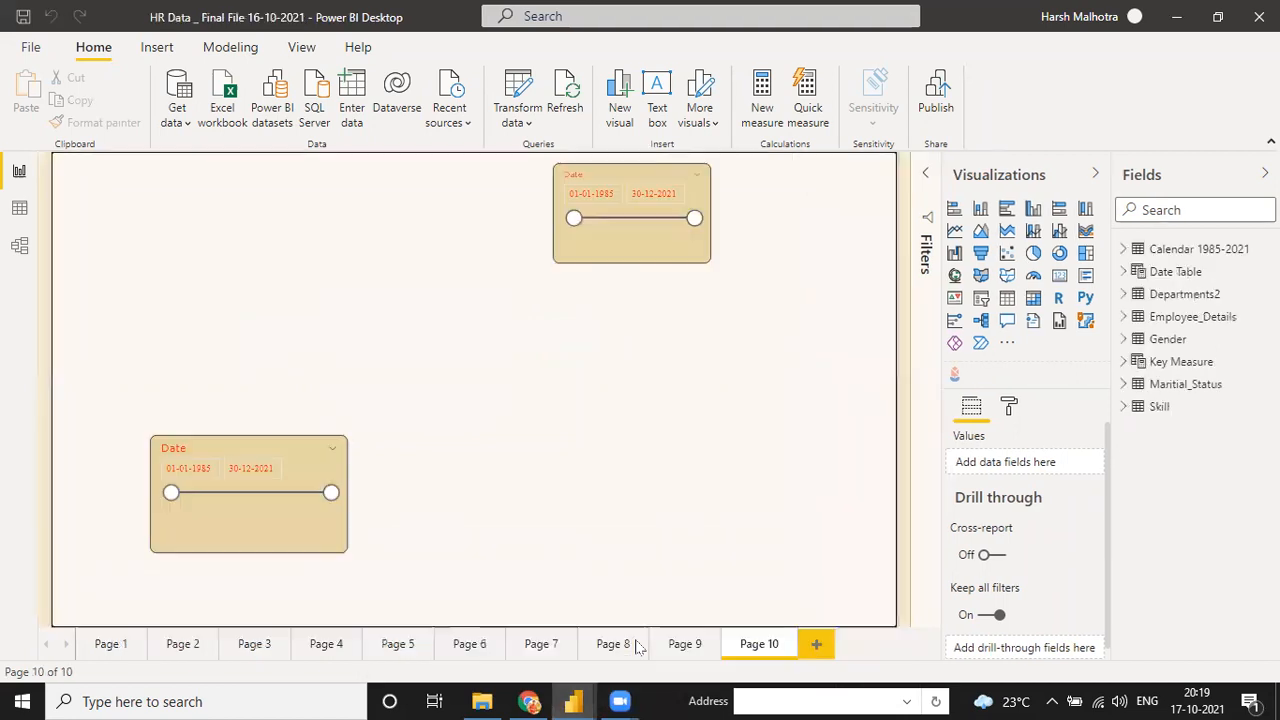
{"action": "left_click", "coordinate": [1125, 362]}
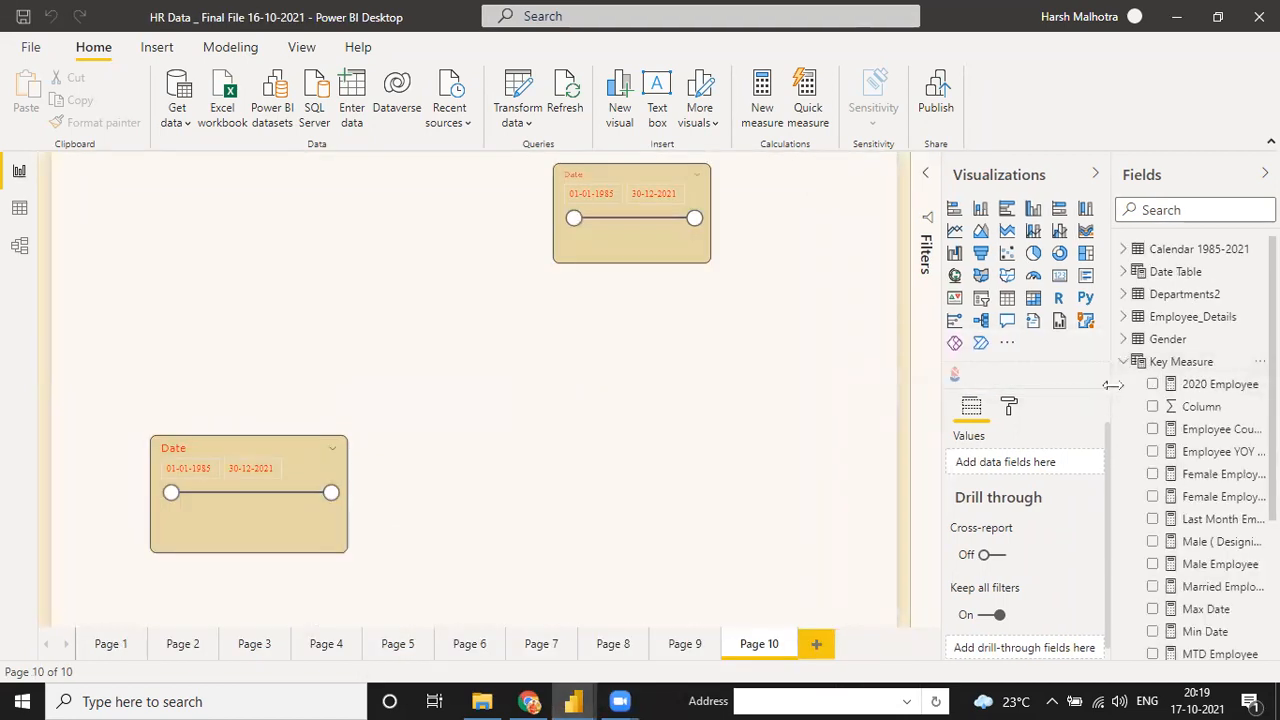
{"action": "left_click_drag", "start_coordinate": [1113, 385], "coordinate": [950, 386]}
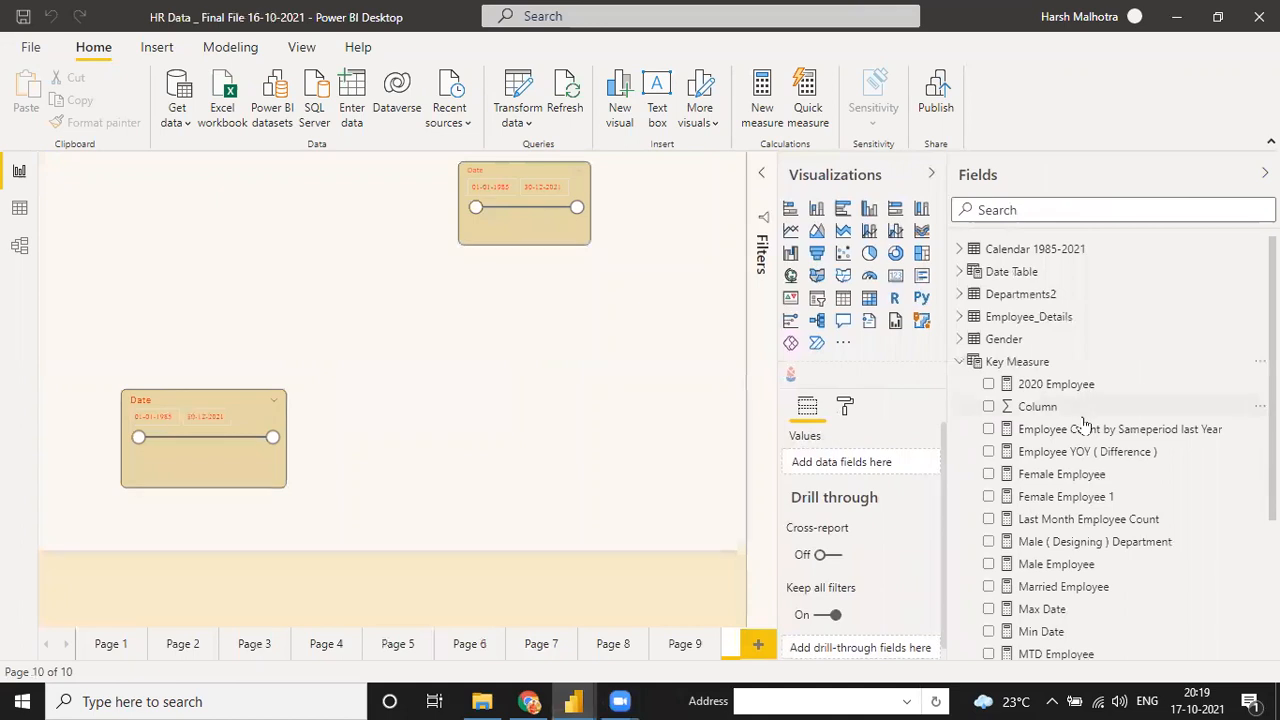
{"action": "scroll", "coordinate": [1084, 425], "scroll_direction": "down", "scroll_amount": 3}
{"action": "scroll", "coordinate": [1084, 424], "scroll_direction": "up", "scroll_amount": 3}
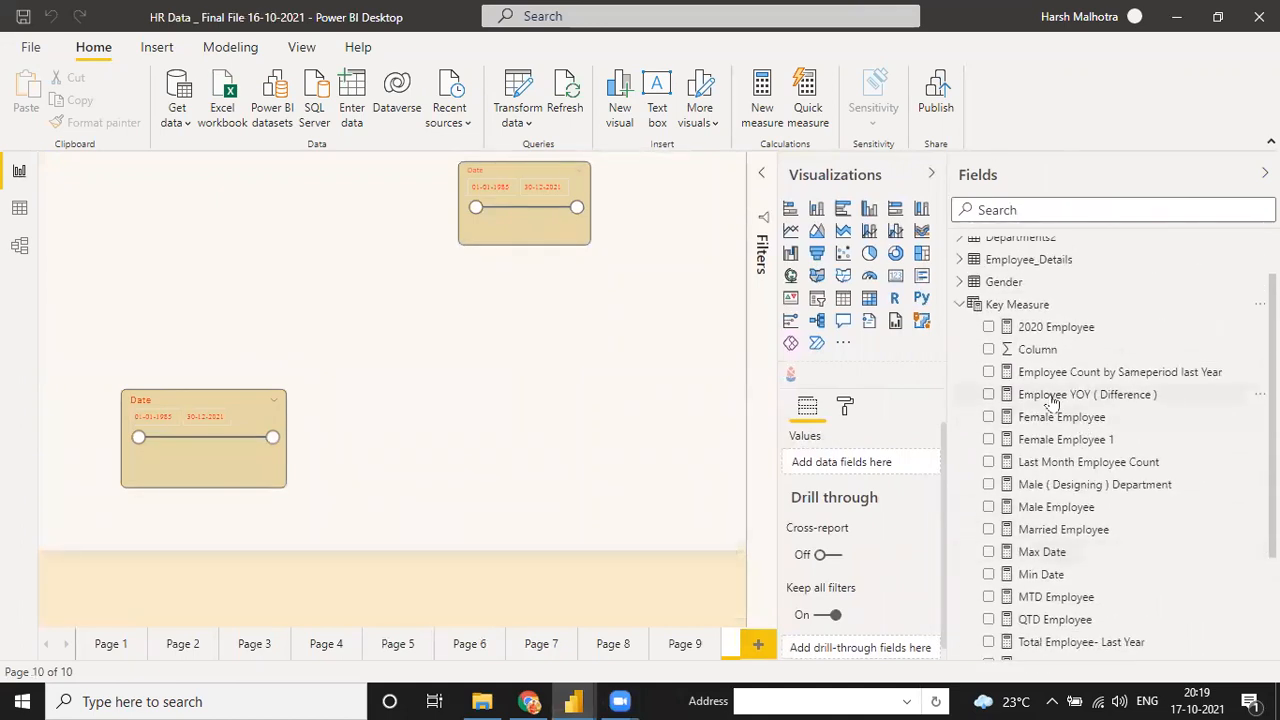
Review the DAX formulas of the Employee Count by Sameperiod last Year, Last Month Employee Count and MTD Employee measures.
{"action": "left_click", "coordinate": [1078, 397]}
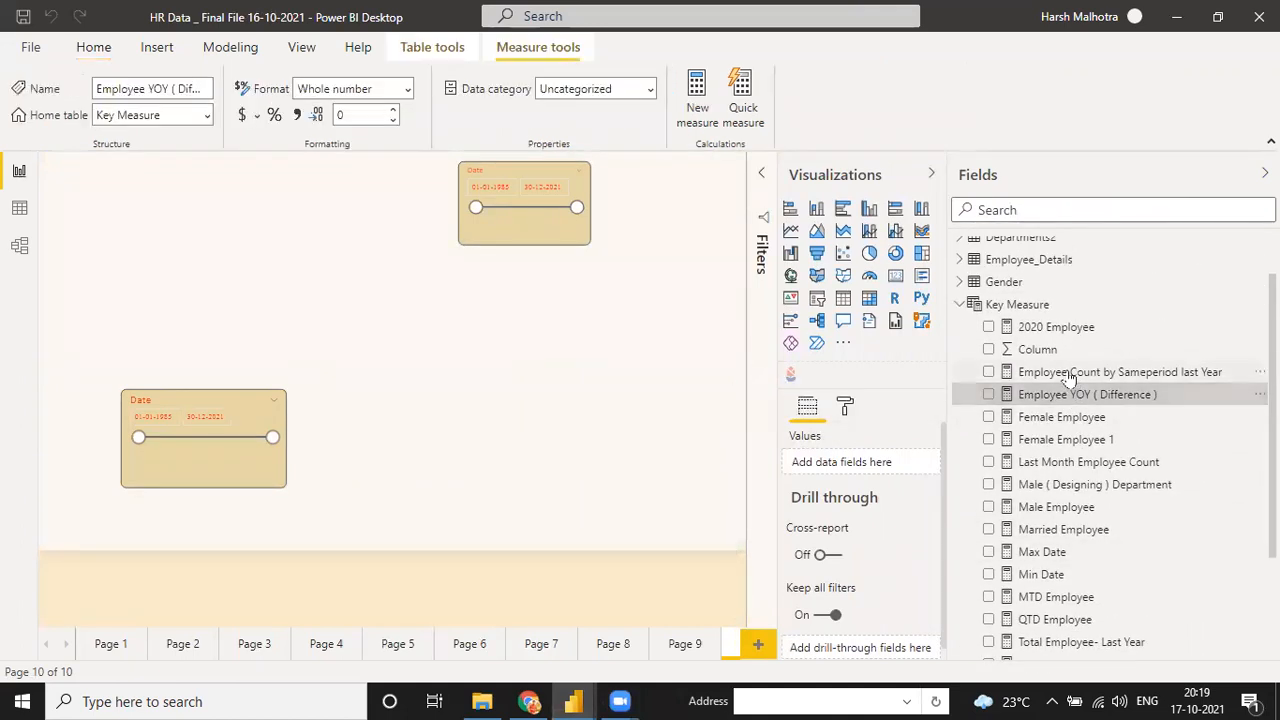
{"action": "left_click", "coordinate": [1068, 375]}
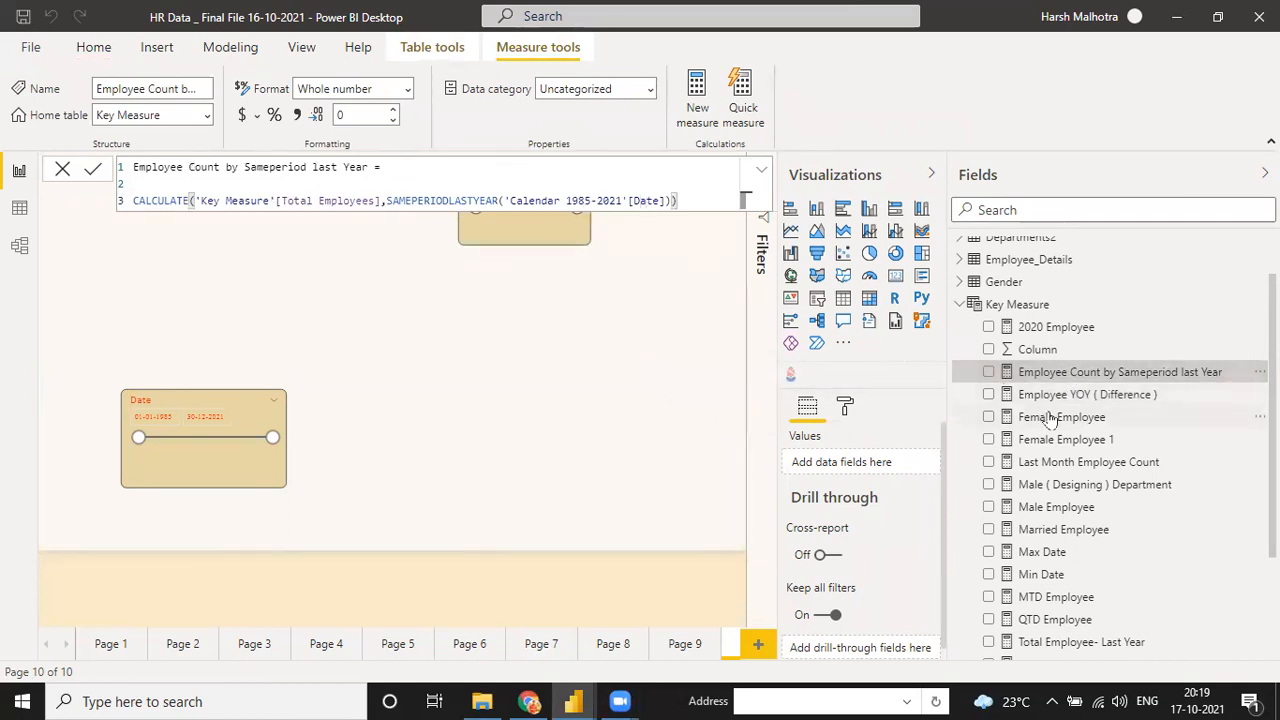
{"action": "left_click", "coordinate": [1046, 466]}
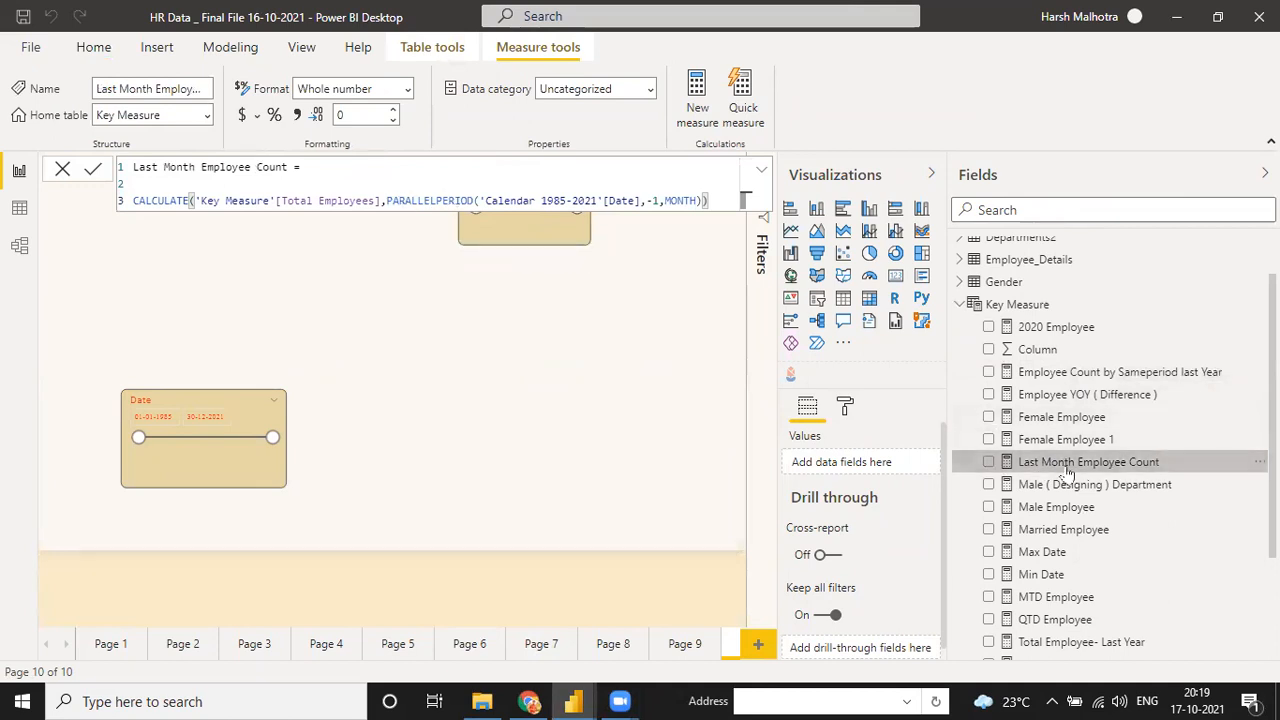
{"action": "scroll", "coordinate": [1066, 520], "scroll_direction": "down", "scroll_amount": 1}
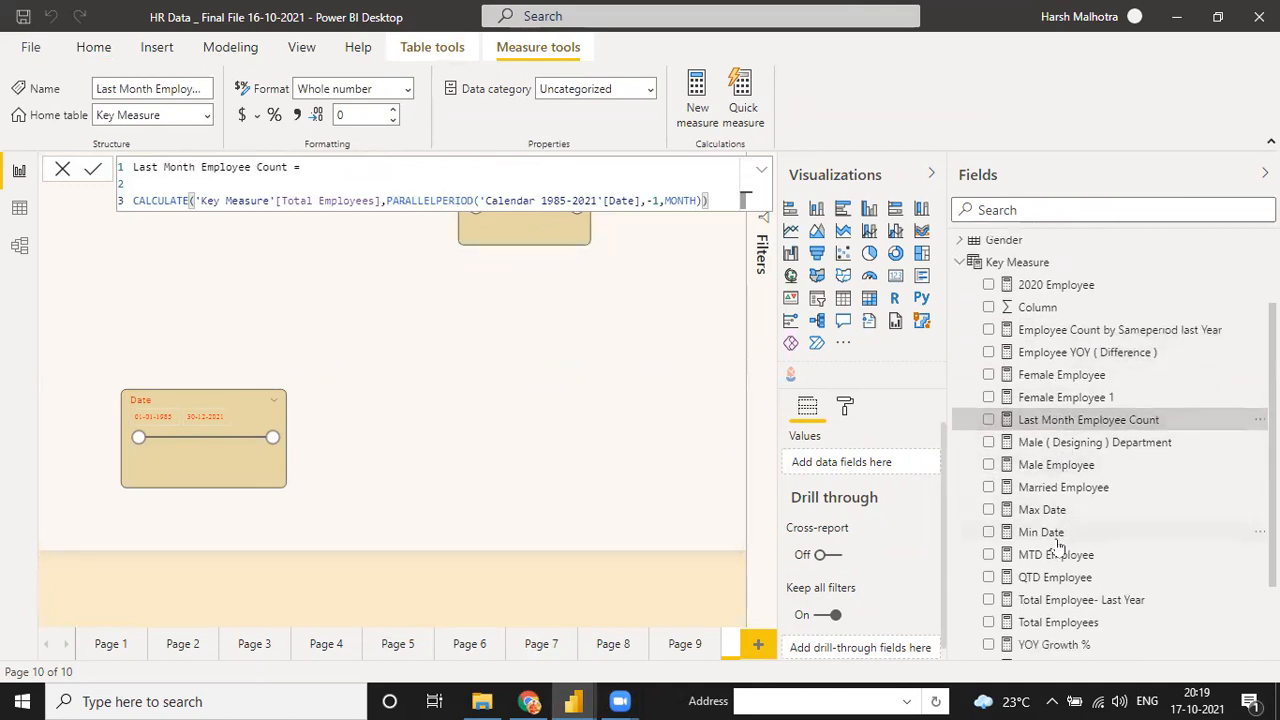
{"action": "left_click", "coordinate": [1054, 553]}
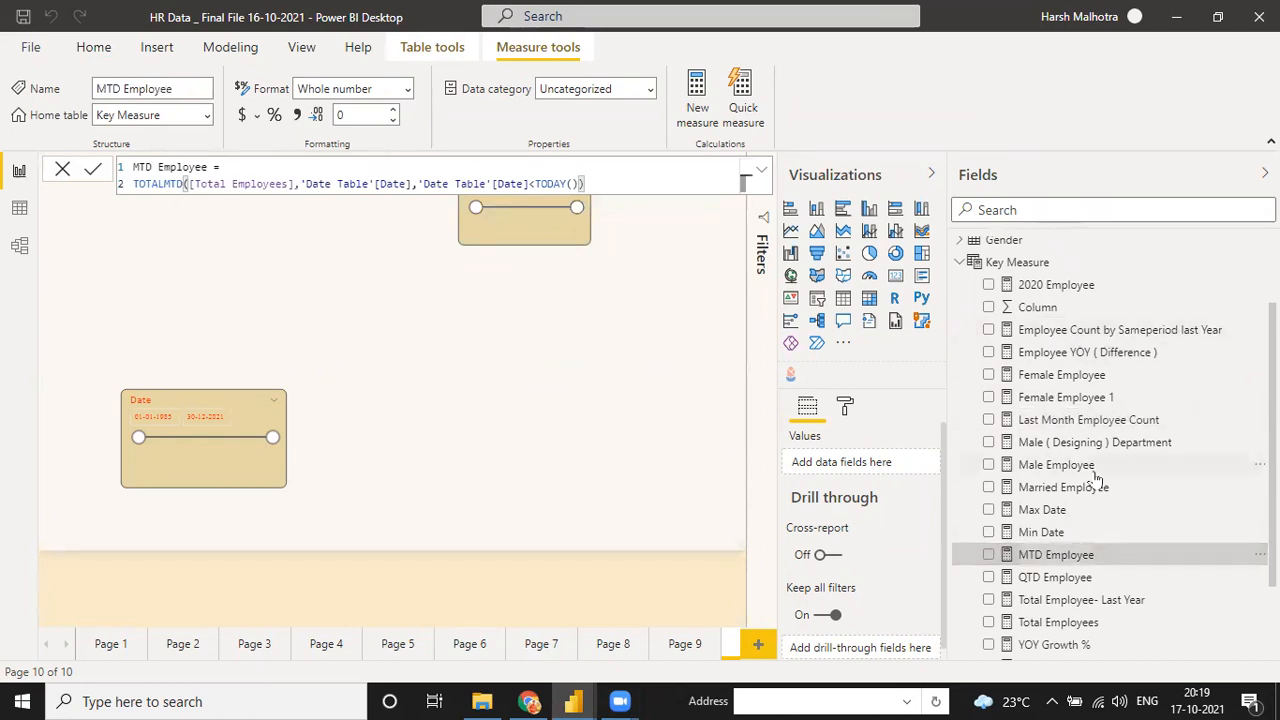
{"action": "scroll", "coordinate": [1095, 484], "scroll_direction": "down", "scroll_amount": 3}
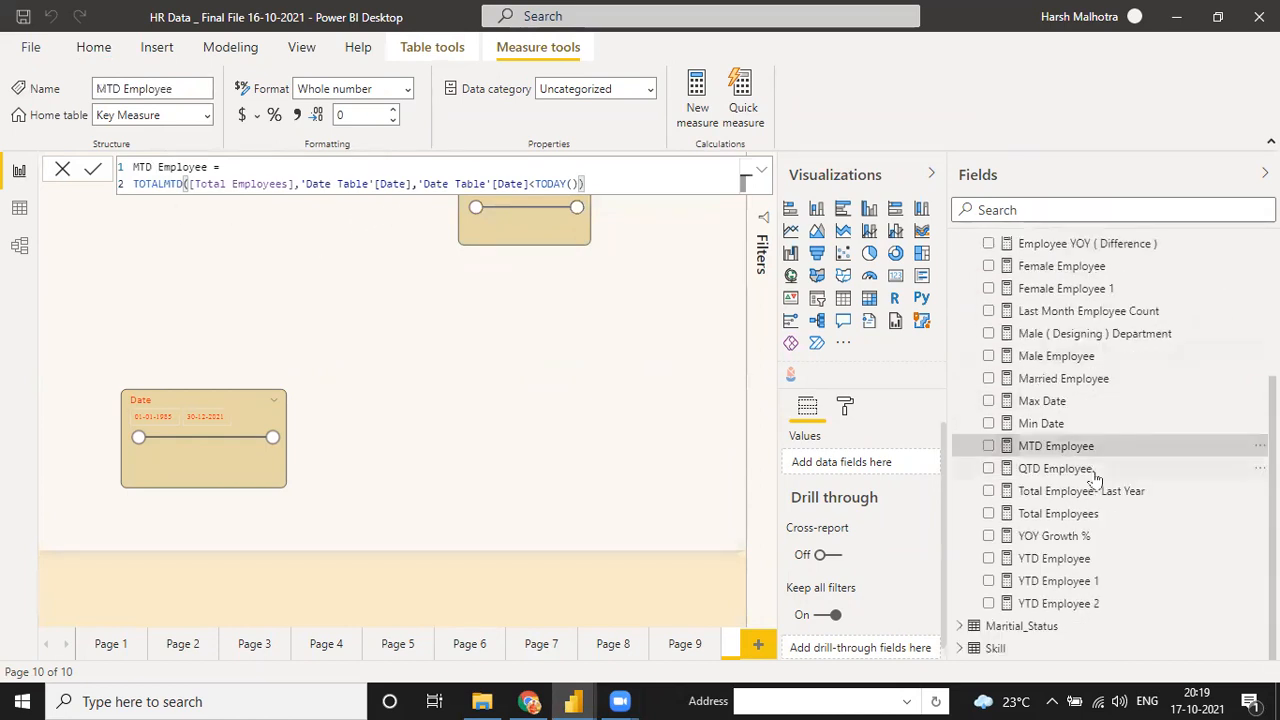
Review the DAX formulas of the YOY Growth %, YTD Employee, YTD Employee 1 and YTD Employee 2 measures.
{"action": "left_click", "coordinate": [1056, 537]}
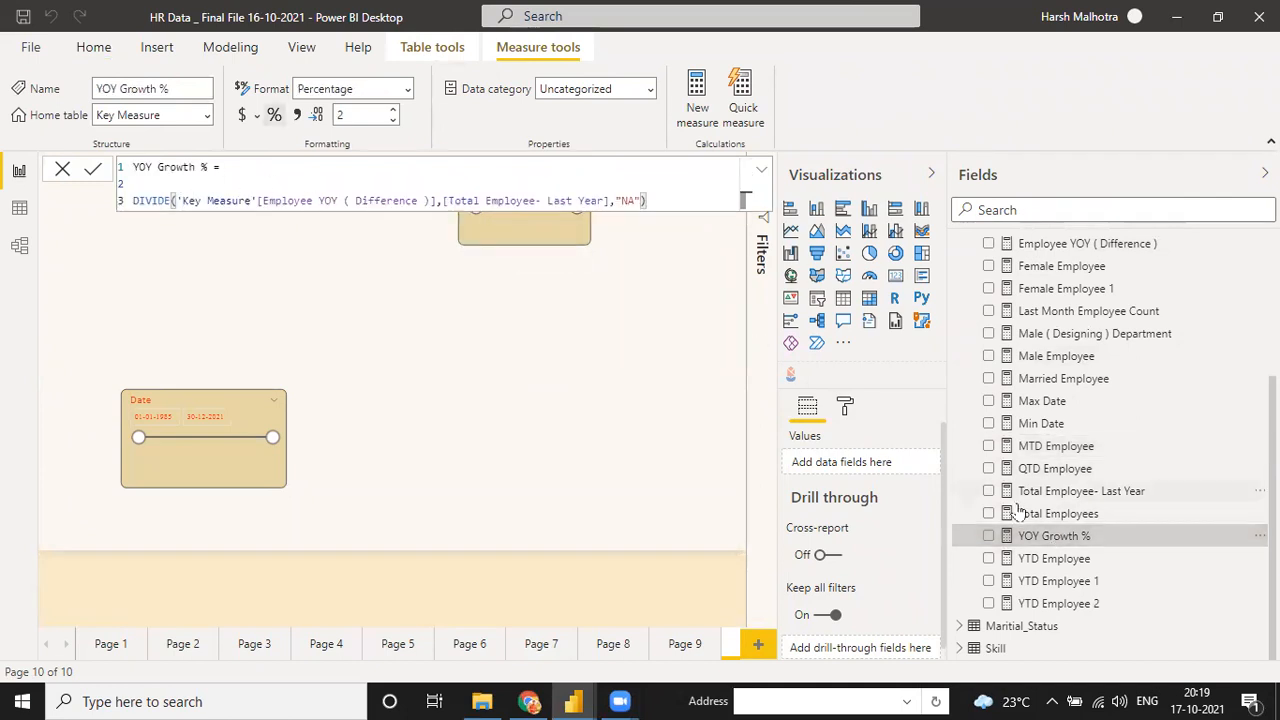
{"action": "left_click", "coordinate": [1040, 558]}
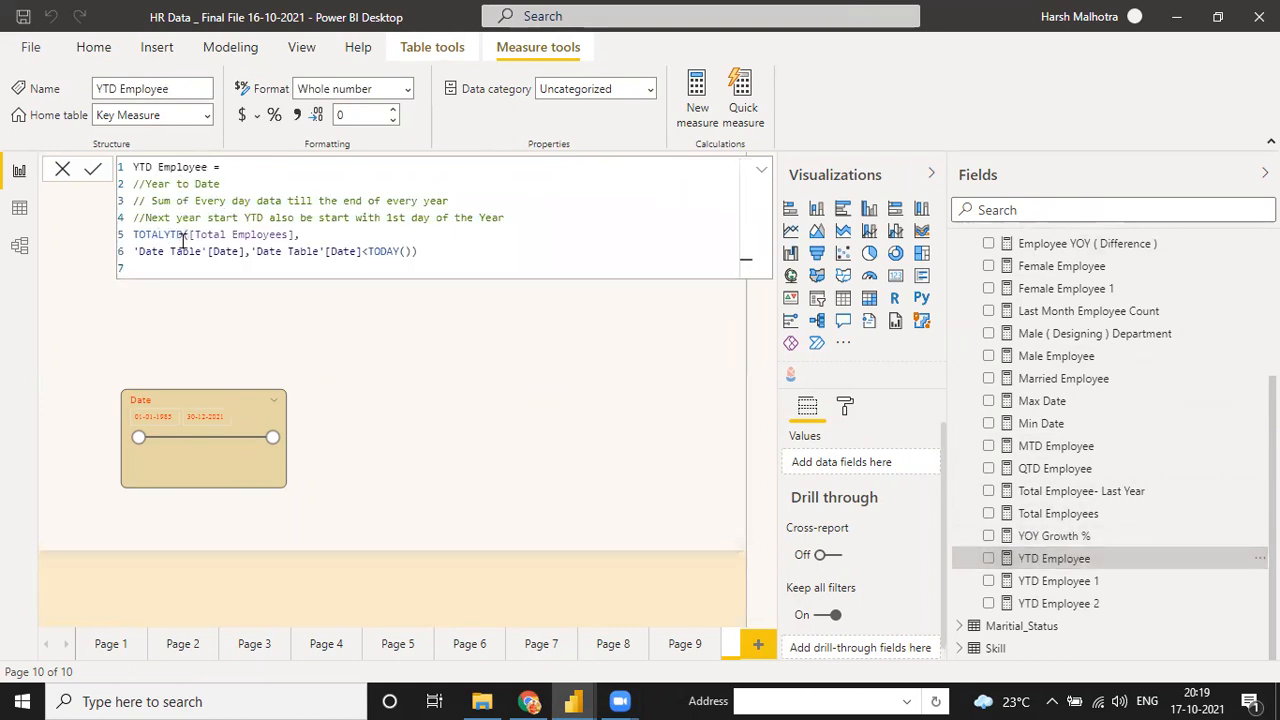
{"action": "left_click", "coordinate": [1083, 582]}
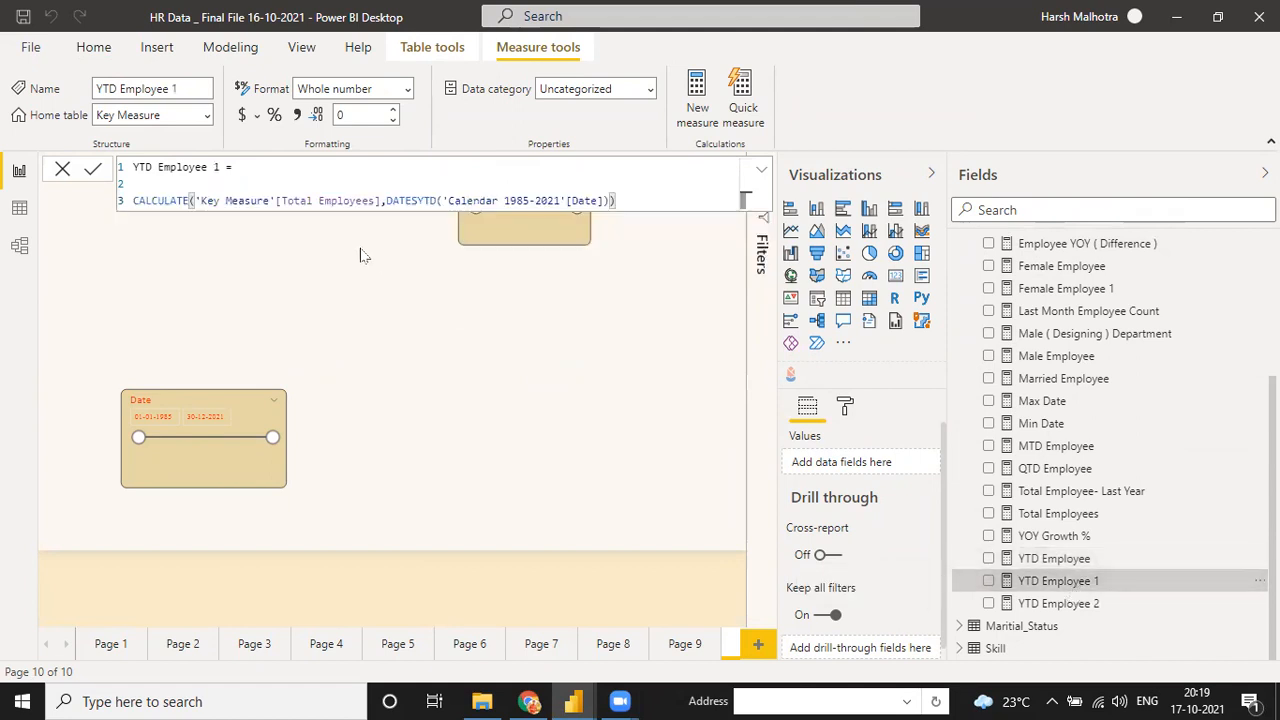
{"action": "left_click", "coordinate": [1060, 605]}
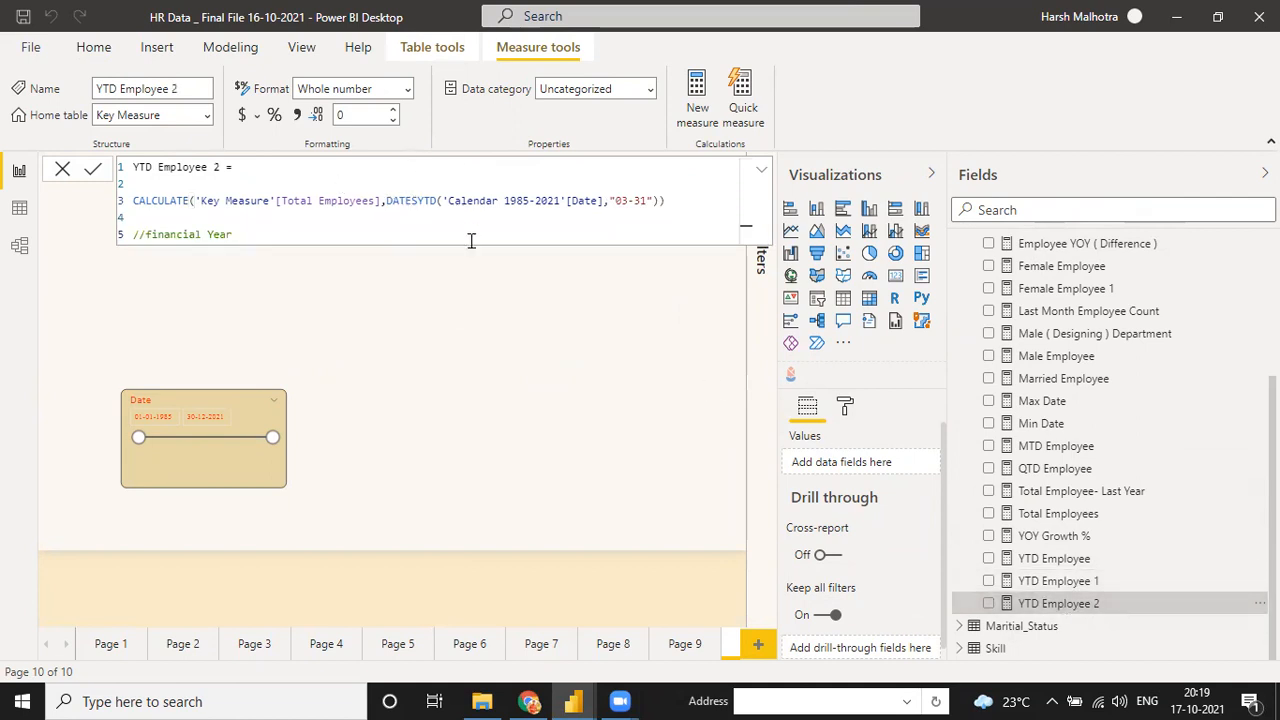
Highlight the "03-31" year-end argument in the YTD Employee 2 formula to examine it.
{"action": "left_click", "coordinate": [653, 202]}
{"action": "key", "text": "shift+Left"}
{"action": "key", "text": "shift+Left"}
{"action": "key", "text": "shift+Left"}
{"action": "key", "text": "shift+Left"}
{"action": "key", "text": "shift+Left"}
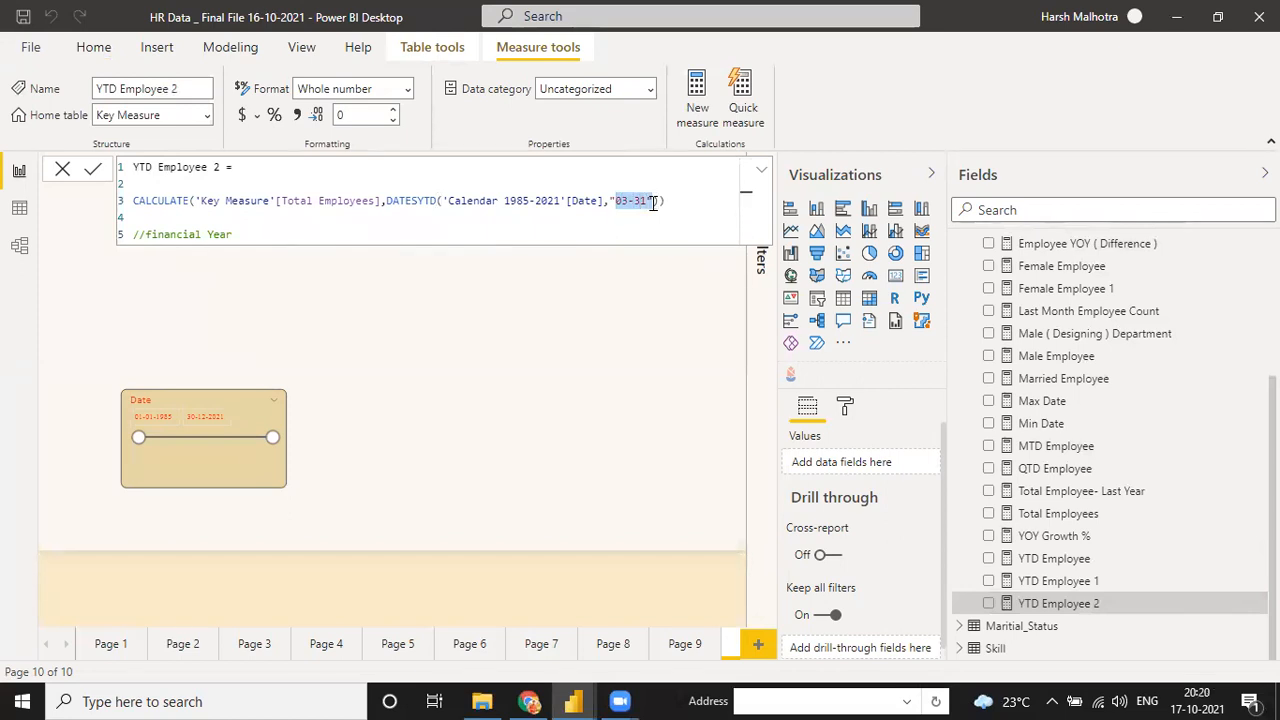
{"action": "key", "text": "Right"}
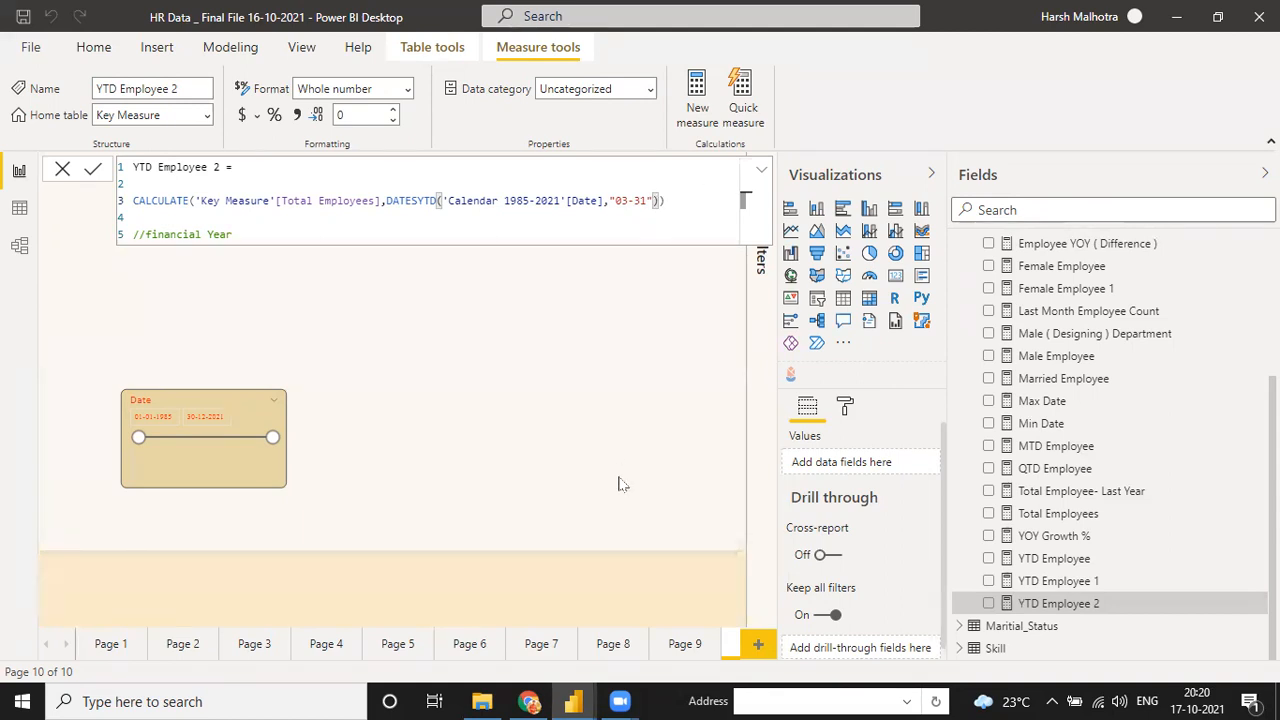
Return to the 17-102-2 report file after comparing it with the HR Data file.
{"action": "mouse_move", "coordinate": [573, 701]}
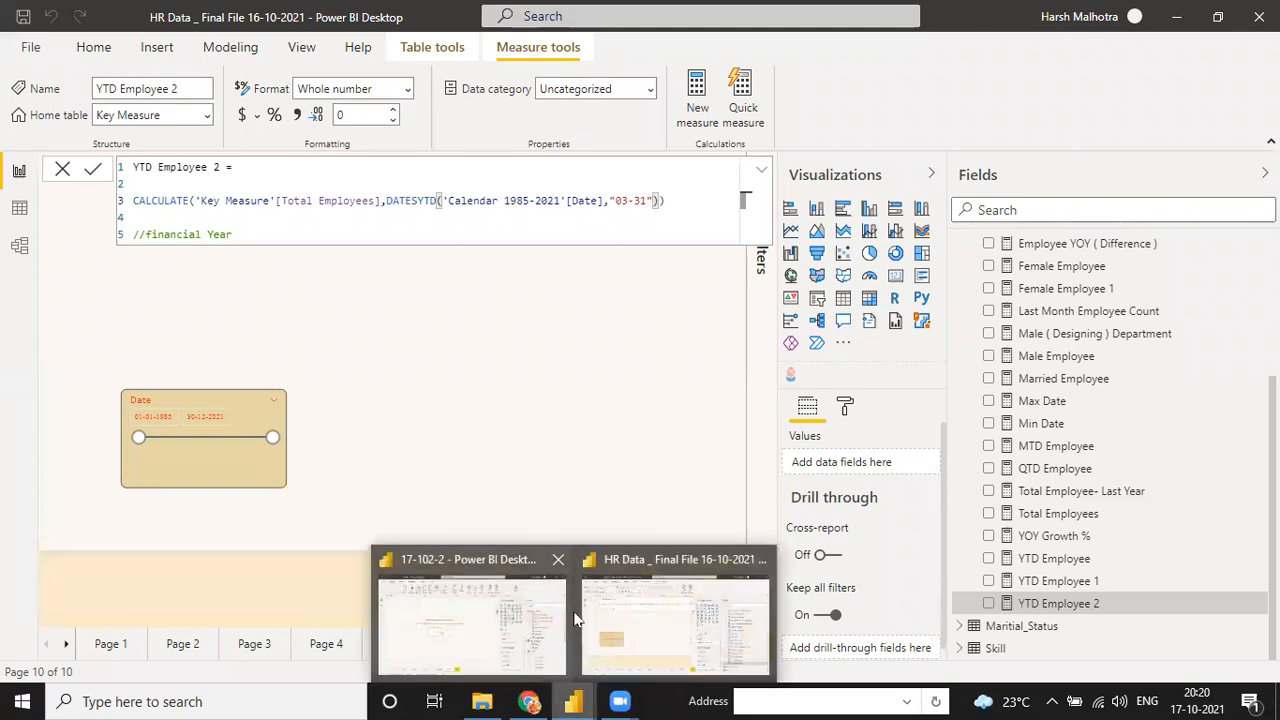
{"action": "left_click", "coordinate": [526, 590]}
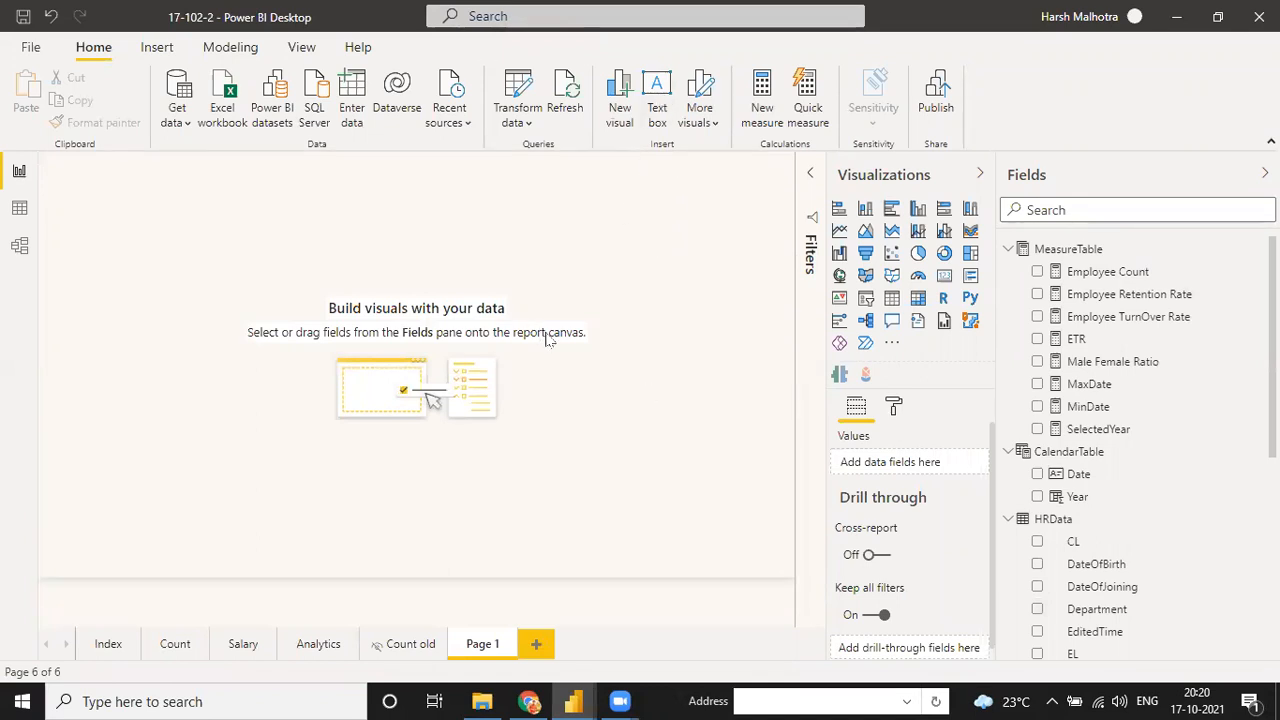
{"action": "mouse_move", "coordinate": [590, 700]}
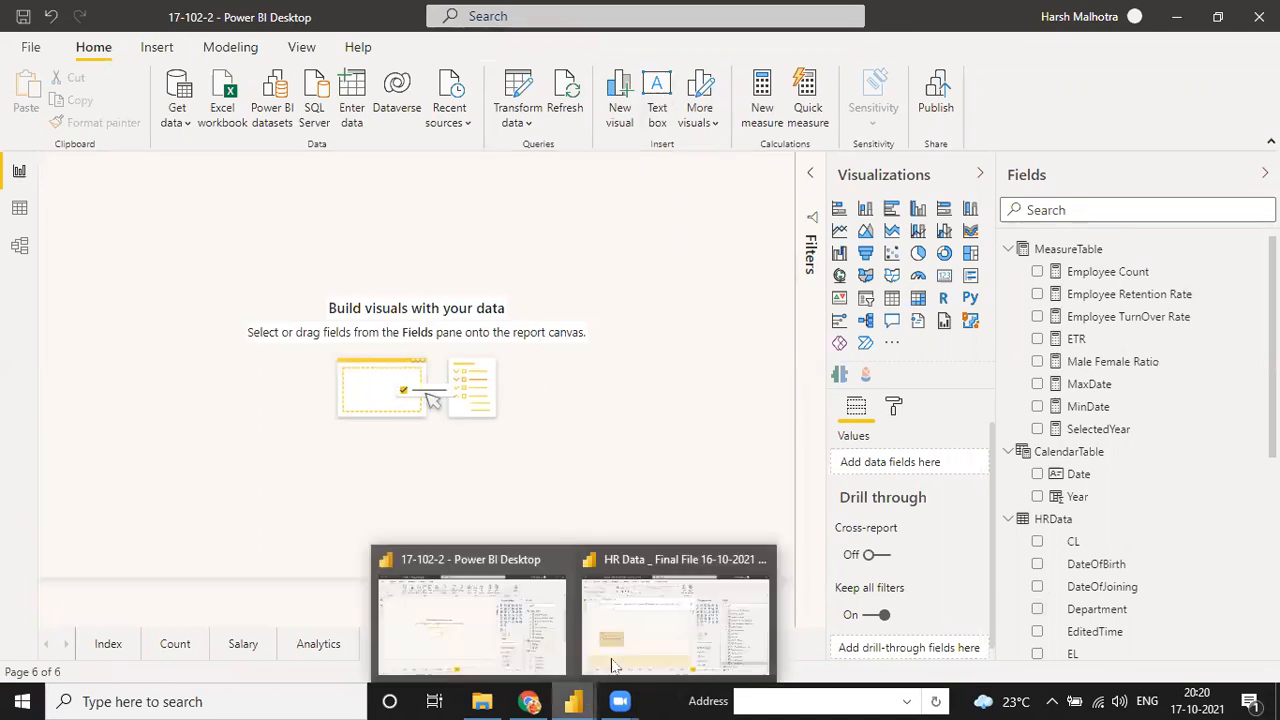
{"action": "left_click", "coordinate": [660, 630]}
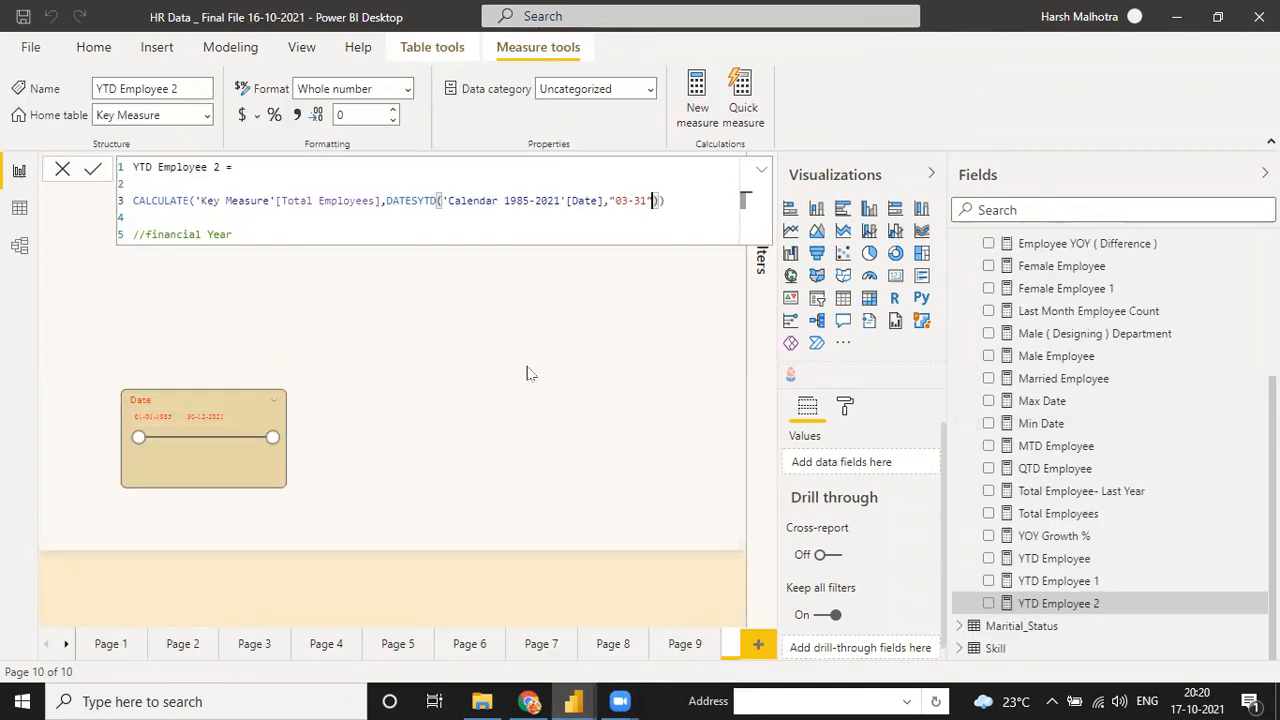
{"action": "key", "text": "alt+Tab"}
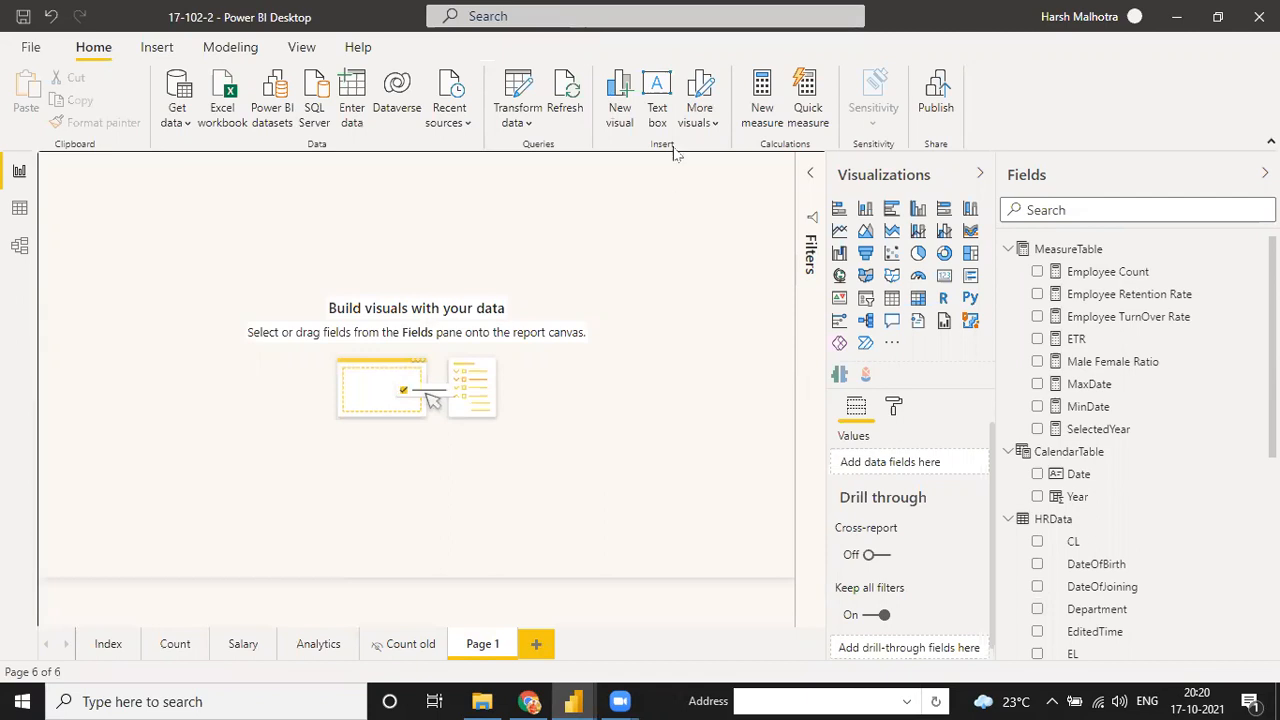
Insert a text box on Page 1 containing the heading "Male Female Ratio".
{"action": "left_click", "coordinate": [660, 92]}
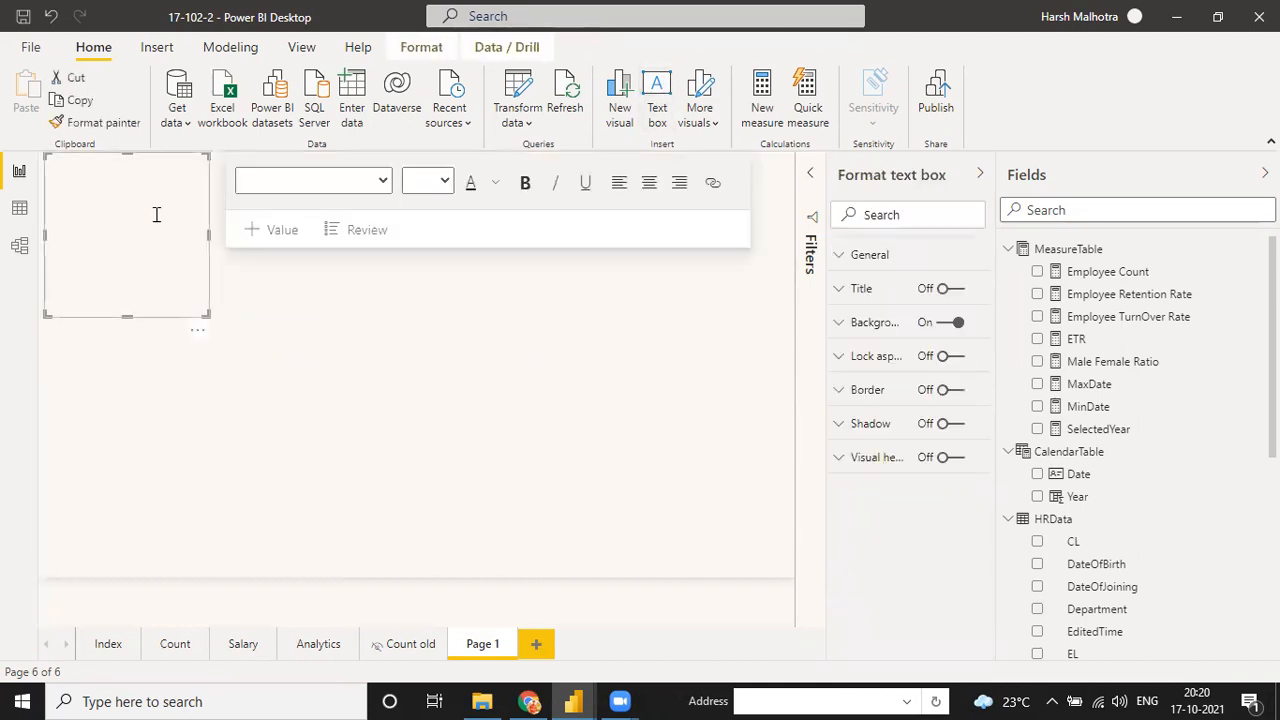
{"action": "left_click", "coordinate": [126, 209]}
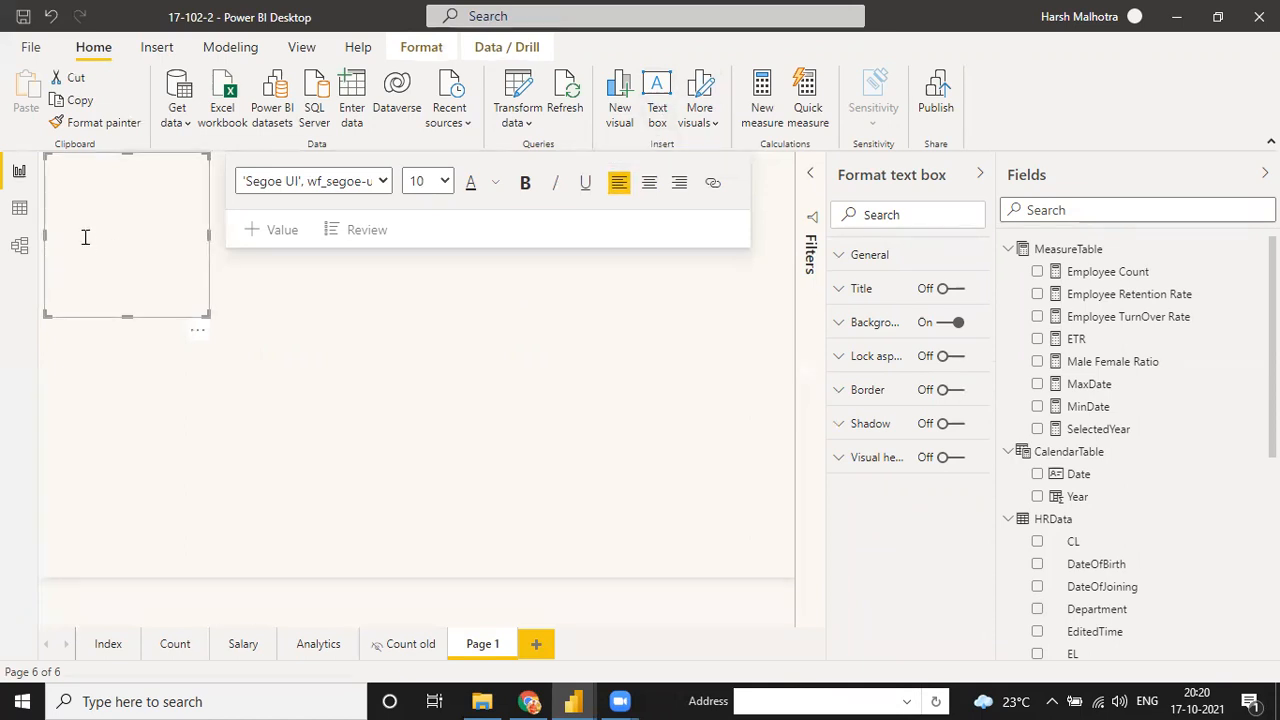
{"action": "type", "text": "Male Female Ratio"}
Format the whole heading text in Arial Black at size 20.
{"action": "key", "text": "ctrl+a"}
{"action": "left_click", "coordinate": [381, 181]}
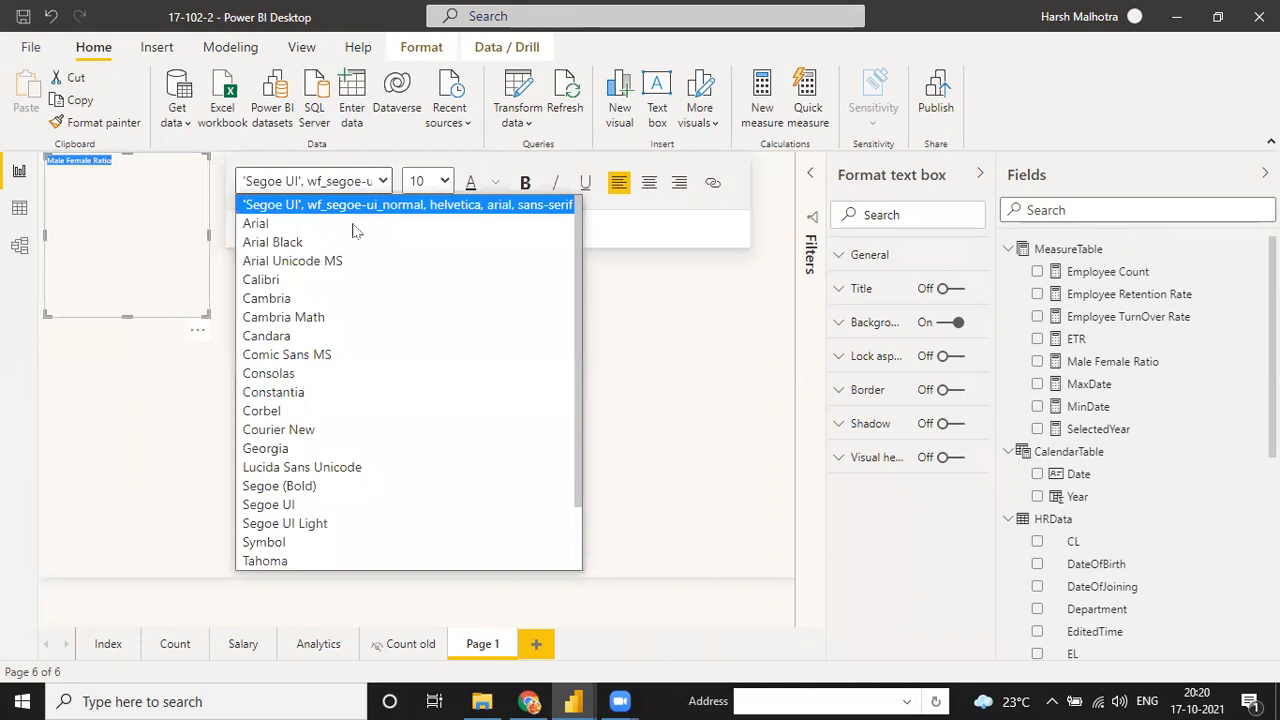
{"action": "left_click", "coordinate": [272, 242]}
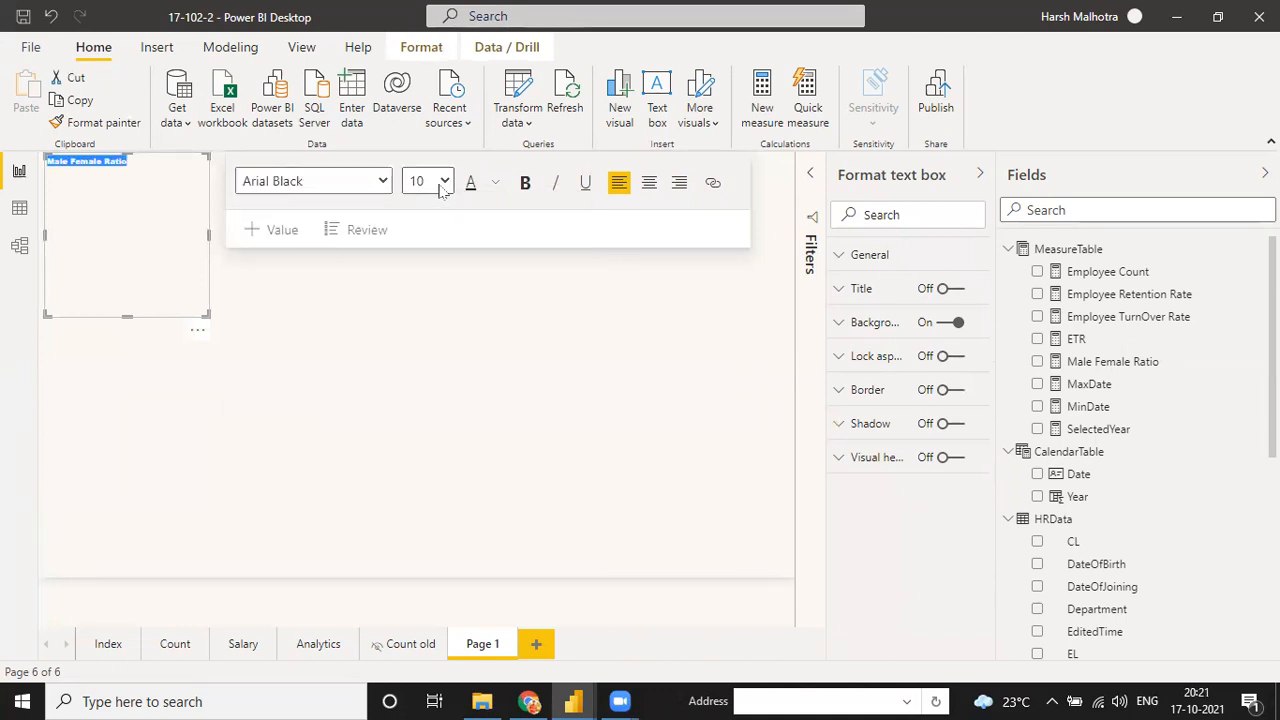
{"action": "left_click", "coordinate": [442, 183]}
{"action": "left_click", "coordinate": [418, 373]}
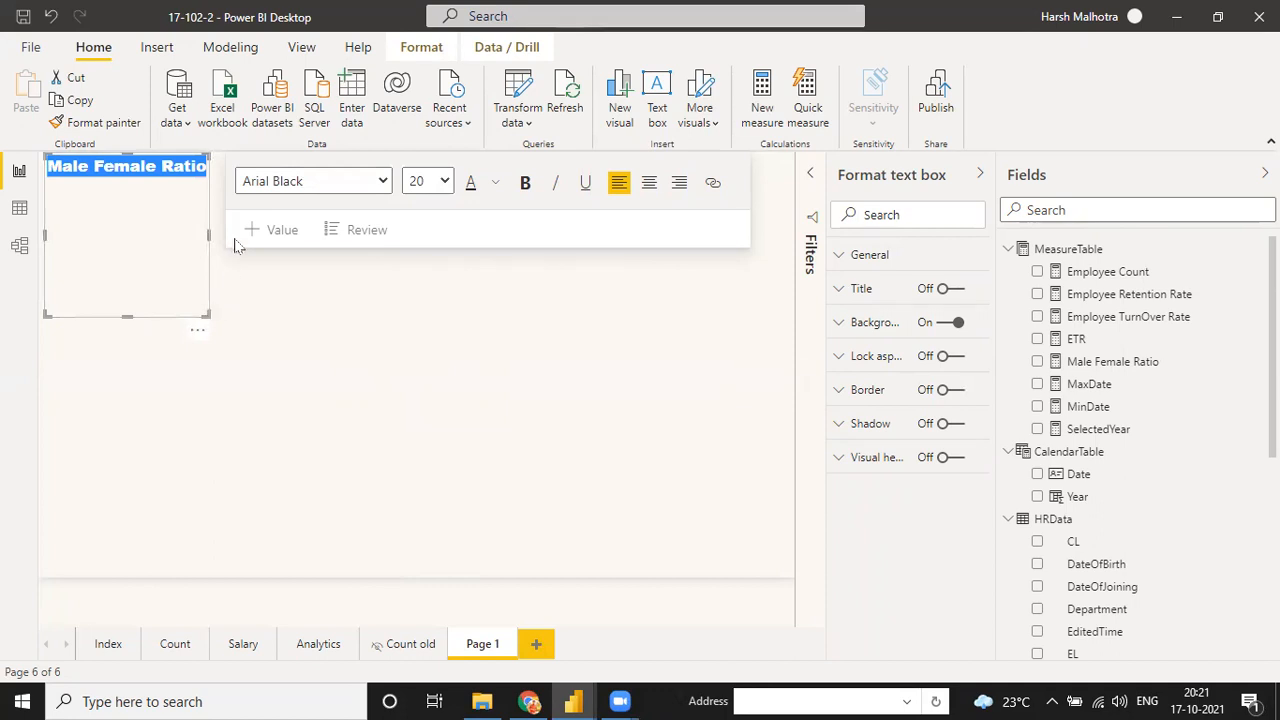
Shrink the text box to fit its one-line heading and move it slightly down from the page's top edge.
{"action": "left_click_drag", "start_coordinate": [210, 312], "coordinate": [242, 206]}
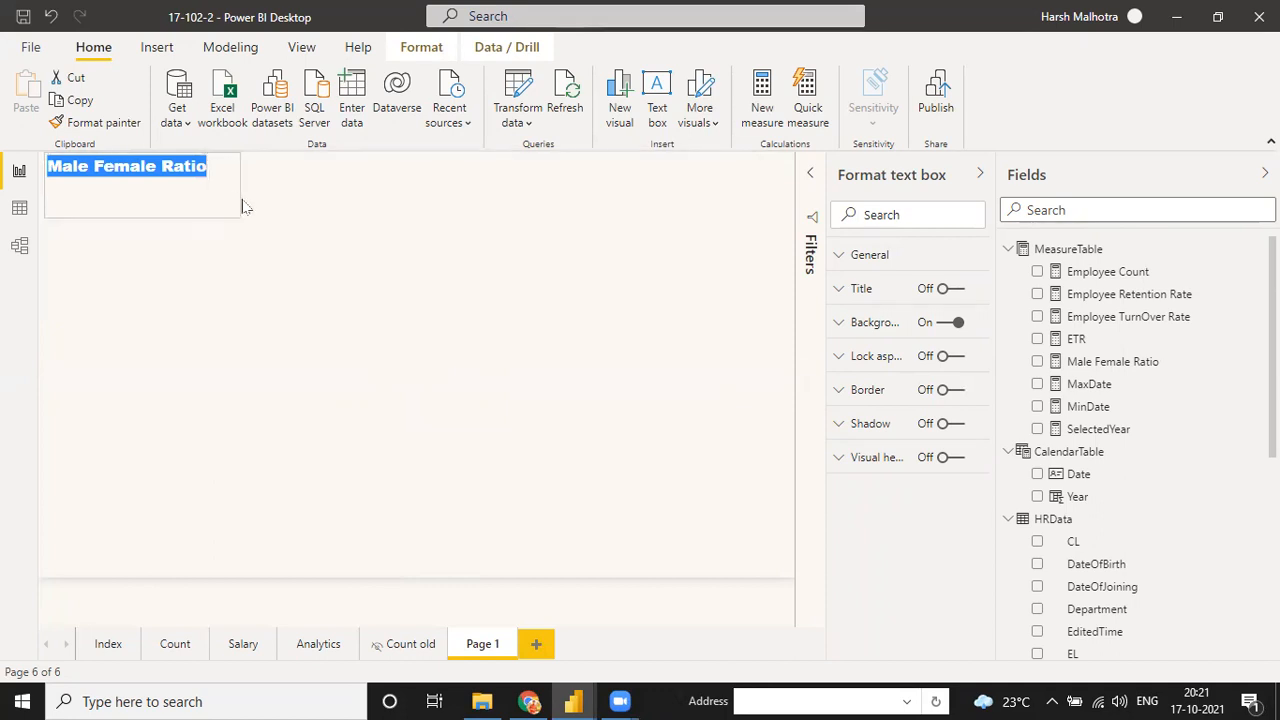
{"action": "left_click", "coordinate": [205, 273]}
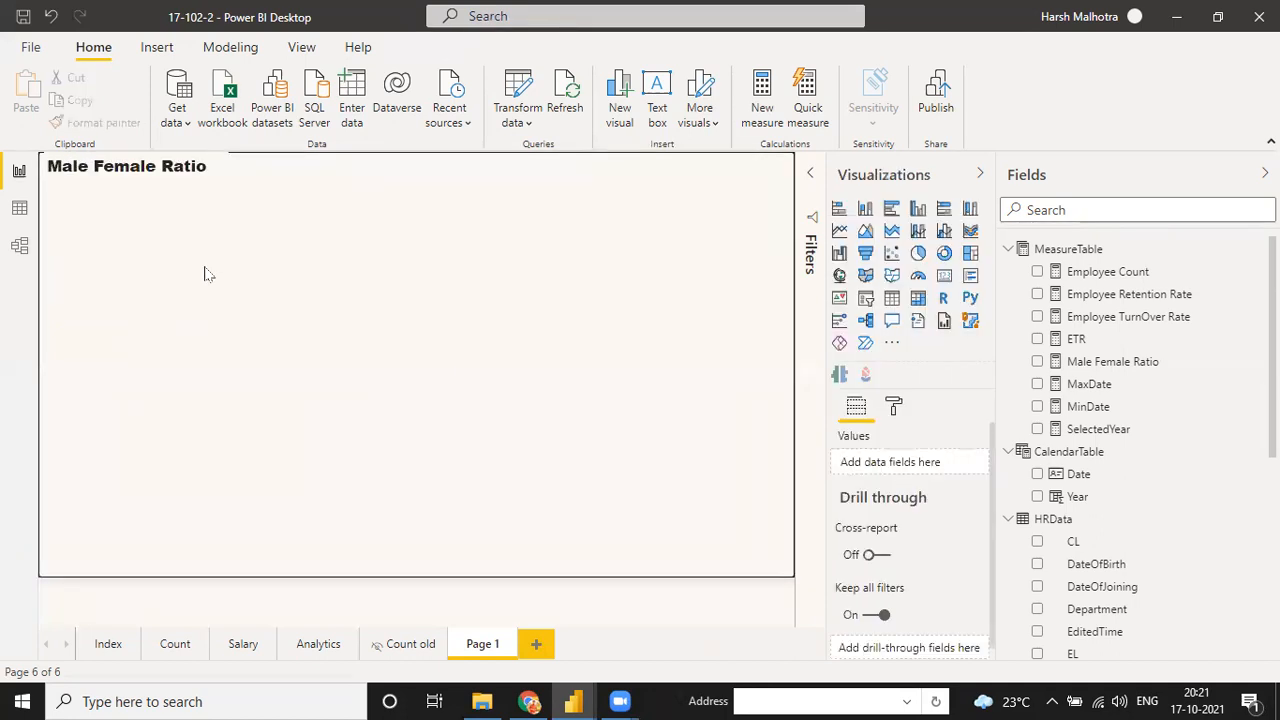
{"action": "left_click", "coordinate": [174, 168]}
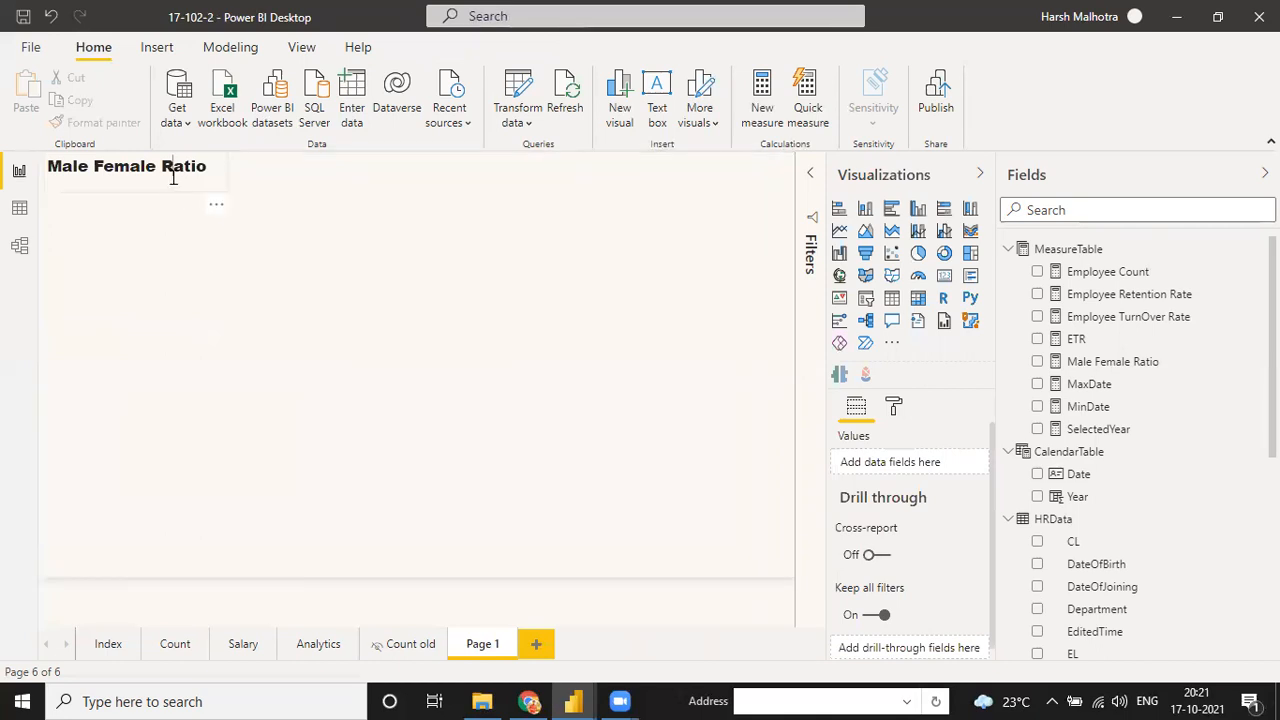
{"action": "key", "text": "shift+Left"}
{"action": "key", "text": "shift+Left"}
{"action": "key", "text": "shift+Left"}
{"action": "key", "text": "shift+Left"}
{"action": "left_click_drag", "start_coordinate": [208, 176], "coordinate": [214, 211]}
{"action": "left_click", "coordinate": [214, 211]}
{"action": "left_click", "coordinate": [212, 220]}
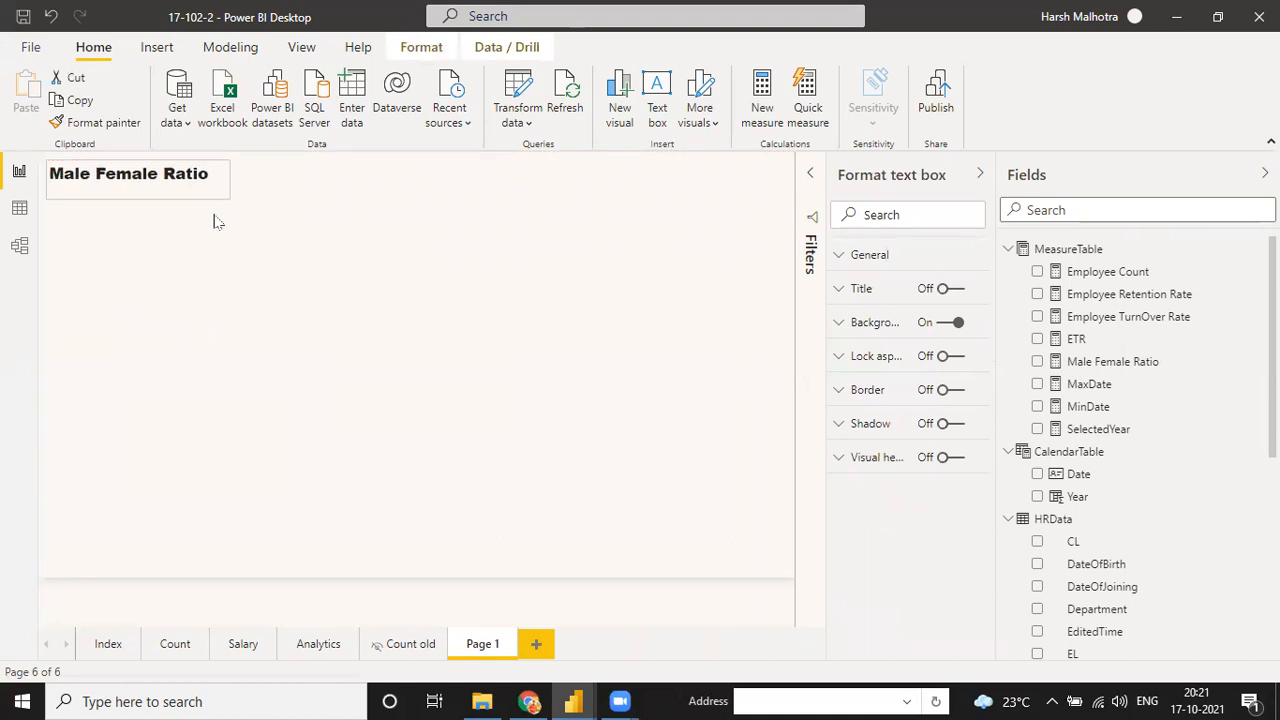
{"action": "left_click", "coordinate": [213, 227]}
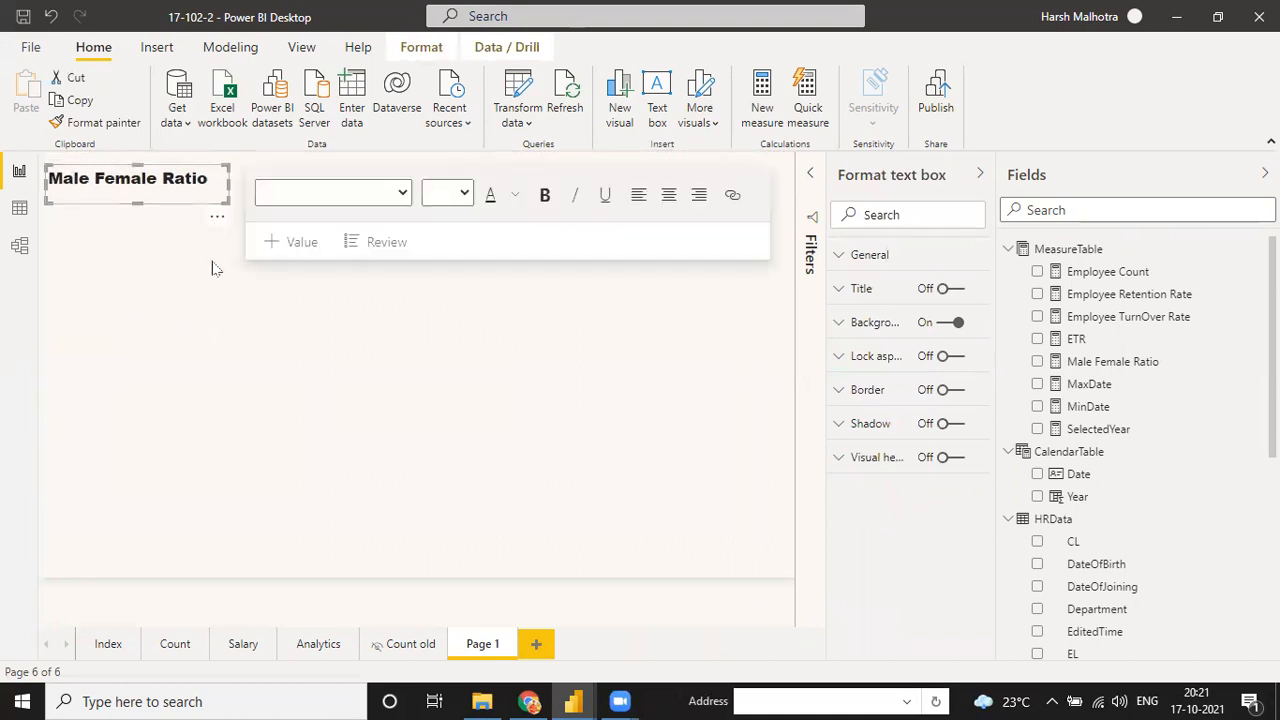
{"action": "left_click", "coordinate": [236, 328]}
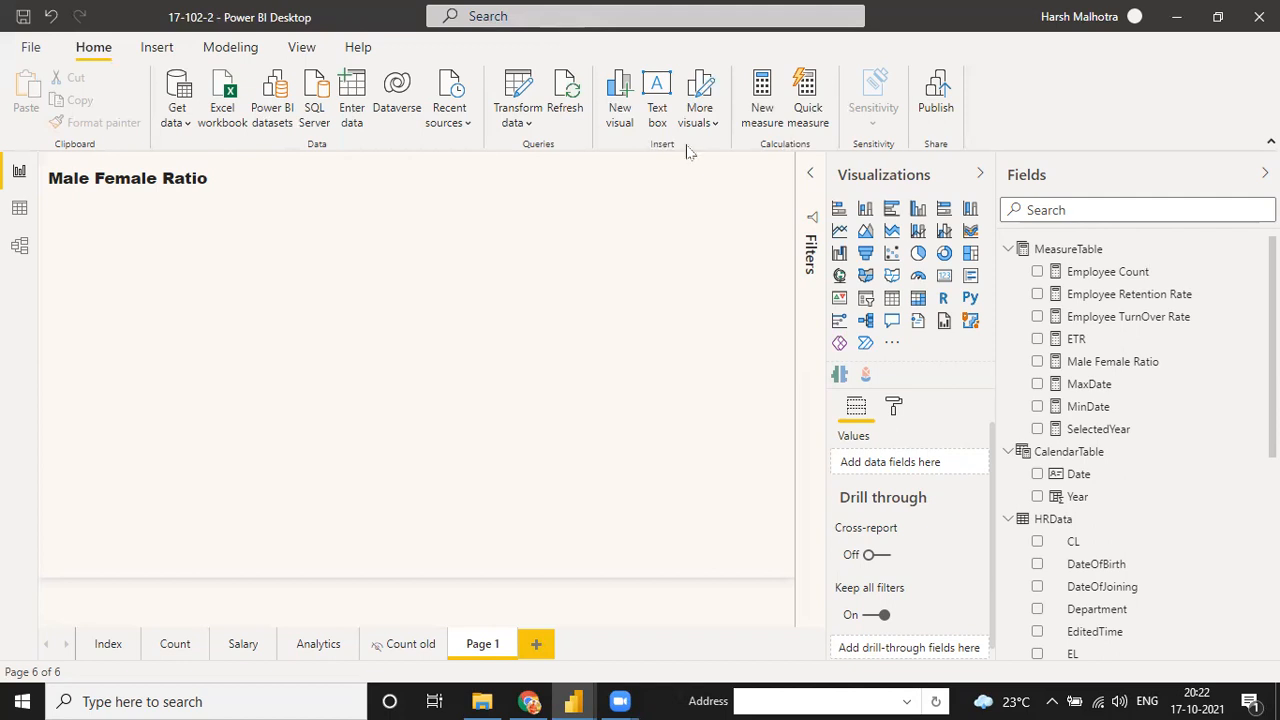
{"action": "left_click", "coordinate": [200, 249]}
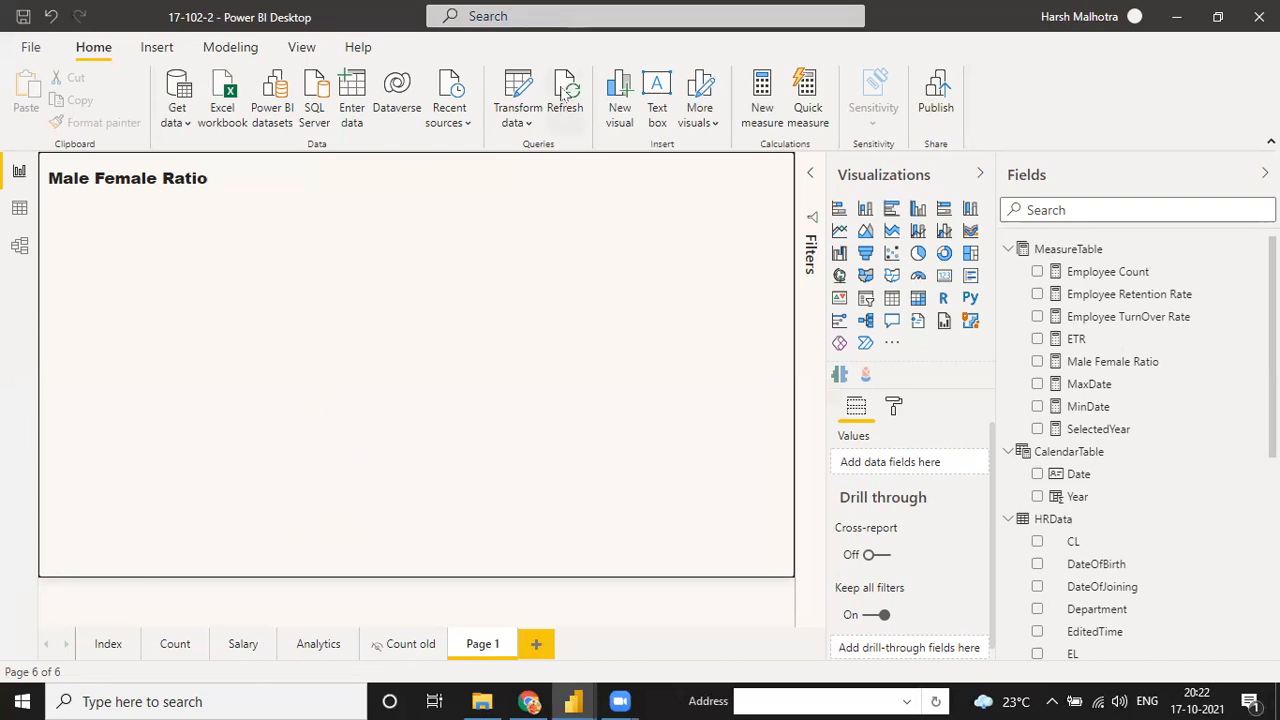
{"action": "left_click", "coordinate": [620, 98]}
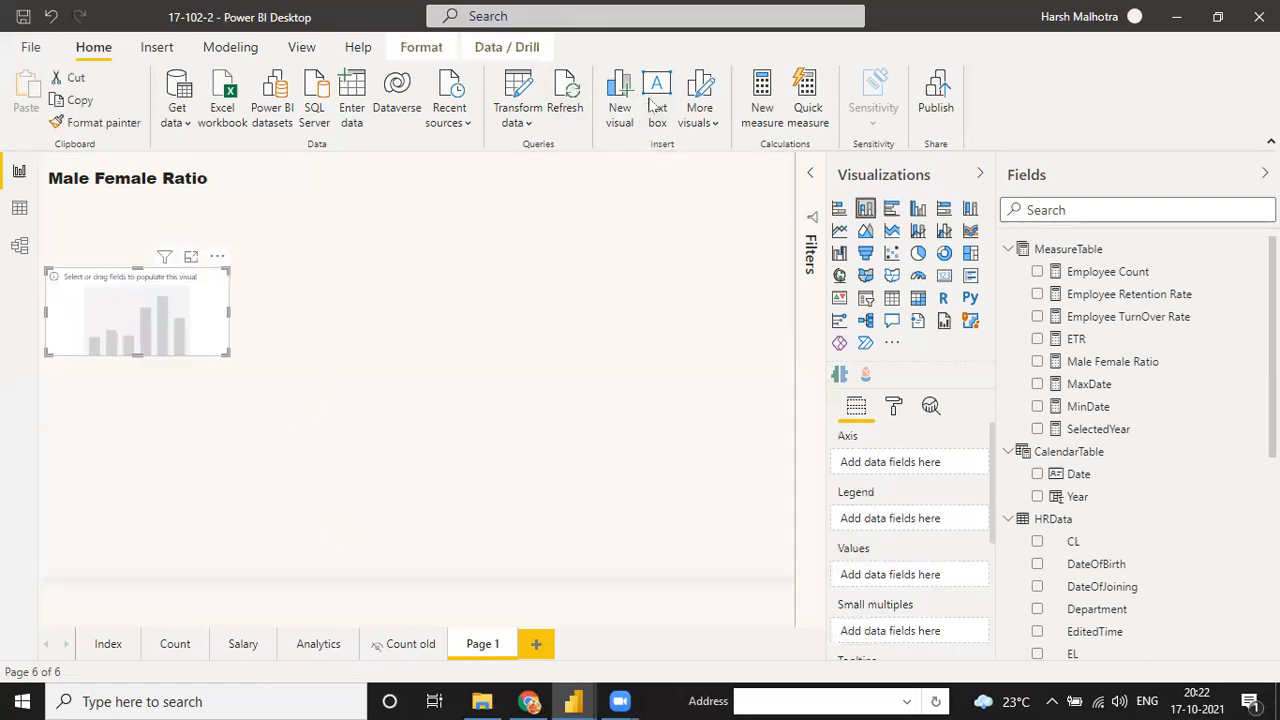
{"action": "left_click", "coordinate": [217, 250]}
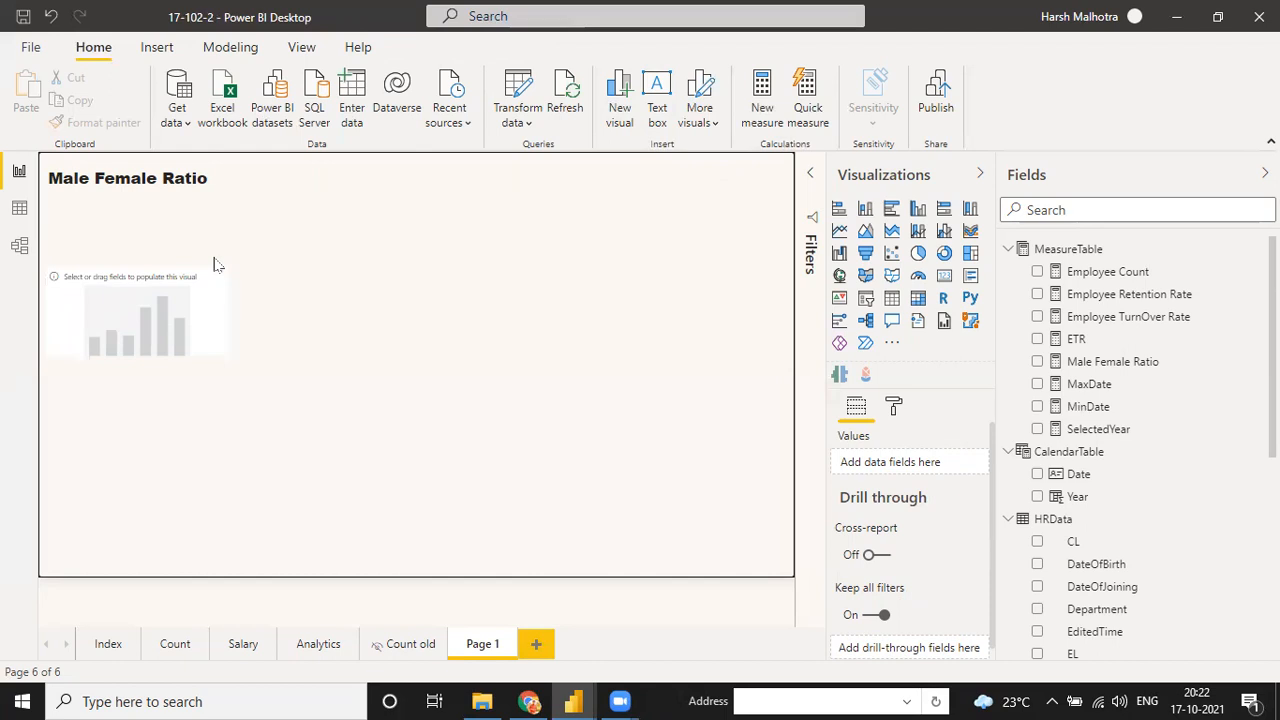
{"action": "left_click", "coordinate": [213, 275]}
{"action": "left_click", "coordinate": [217, 256]}
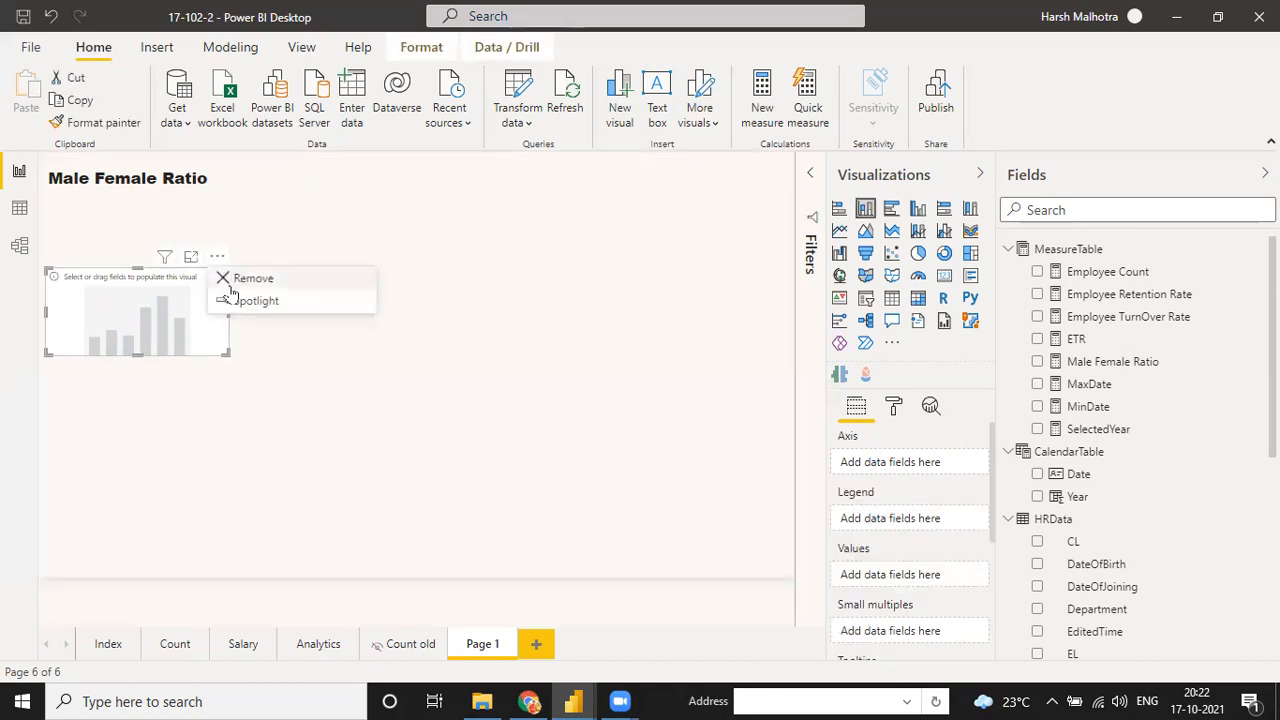
{"action": "left_click", "coordinate": [245, 280]}
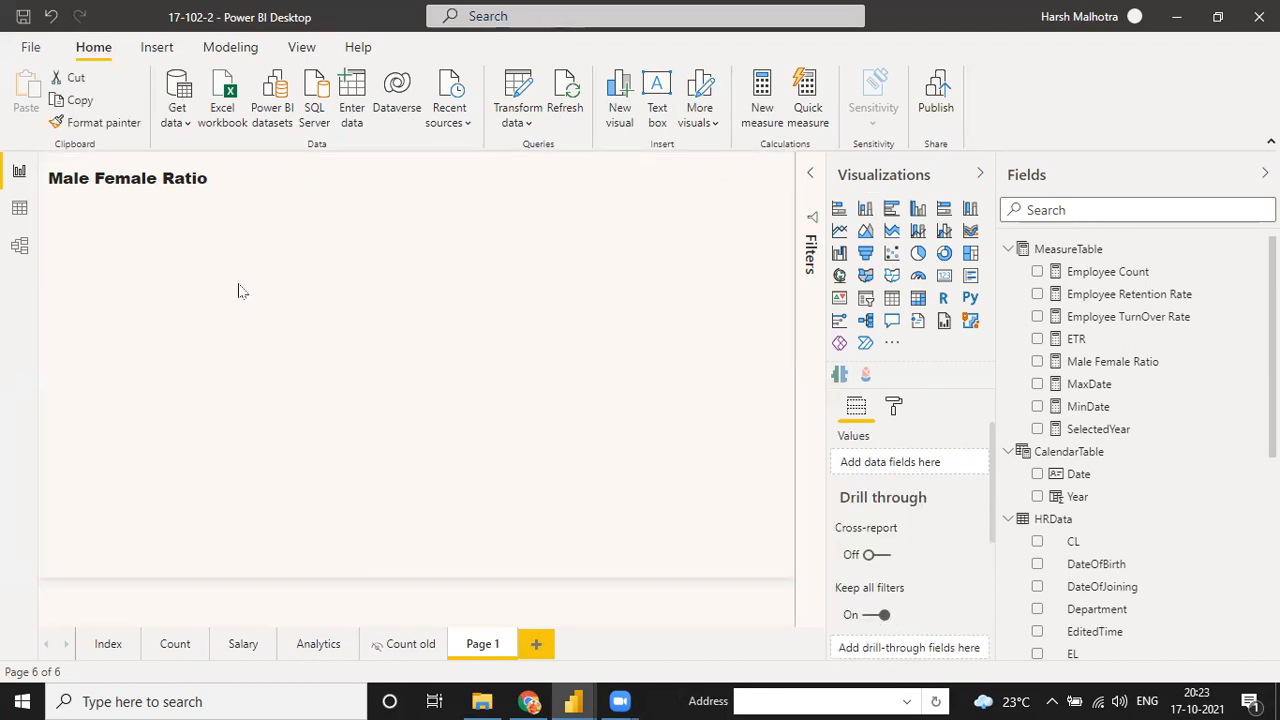
Insert a second text box below the heading, enlarge it to about a third of the page width, and set its font size to 20.
{"action": "left_click", "coordinate": [652, 108]}
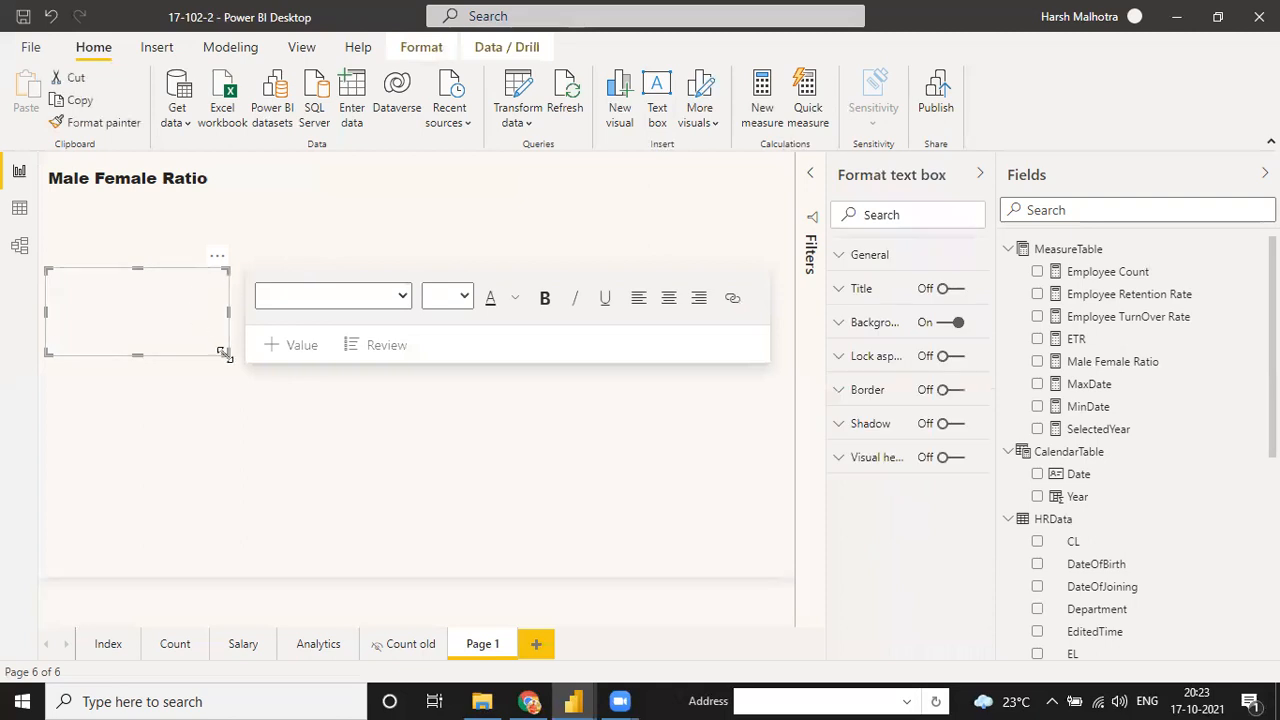
{"action": "left_click_drag", "start_coordinate": [228, 354], "coordinate": [295, 478]}
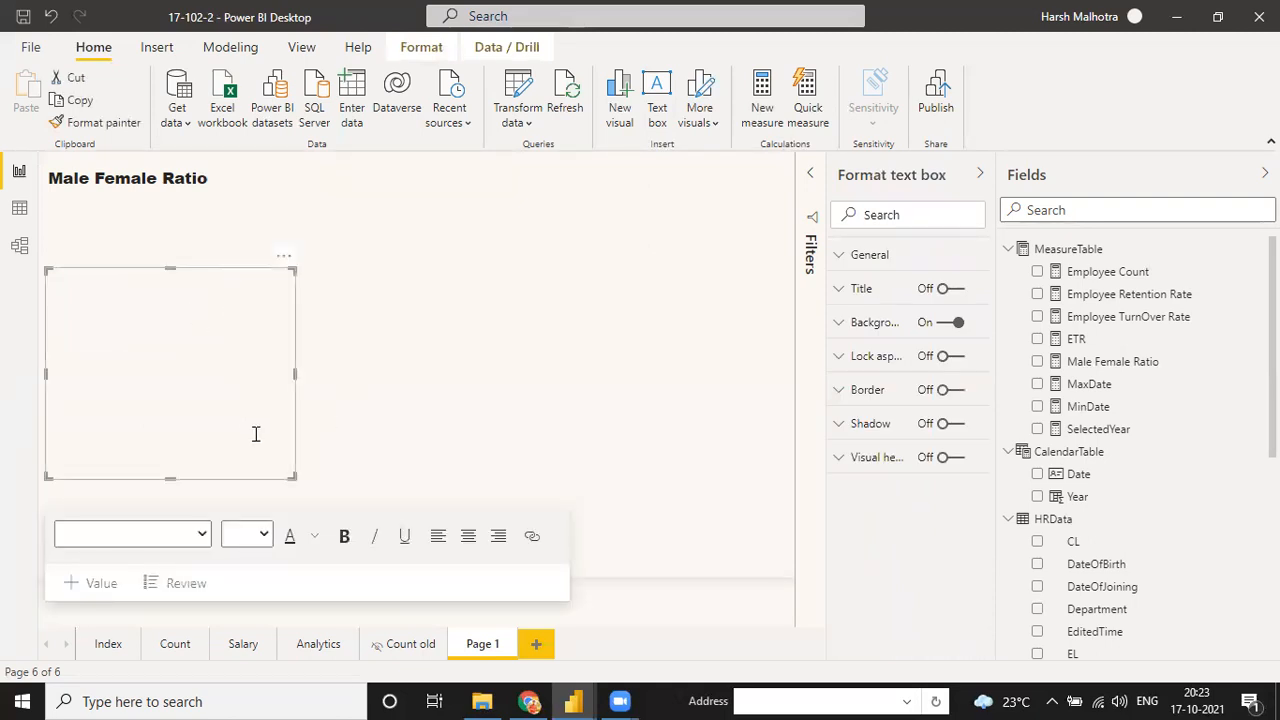
{"action": "left_click", "coordinate": [226, 380]}
{"action": "left_click", "coordinate": [245, 535]}
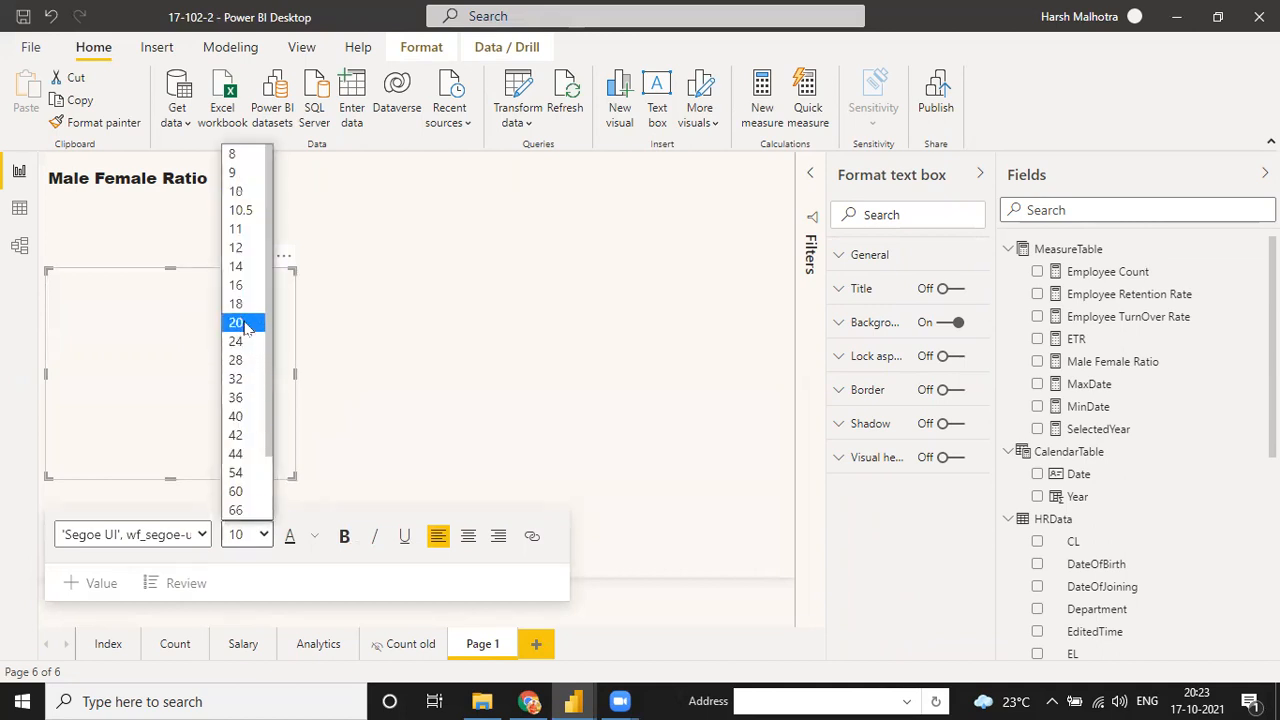
{"action": "left_click", "coordinate": [247, 326]}
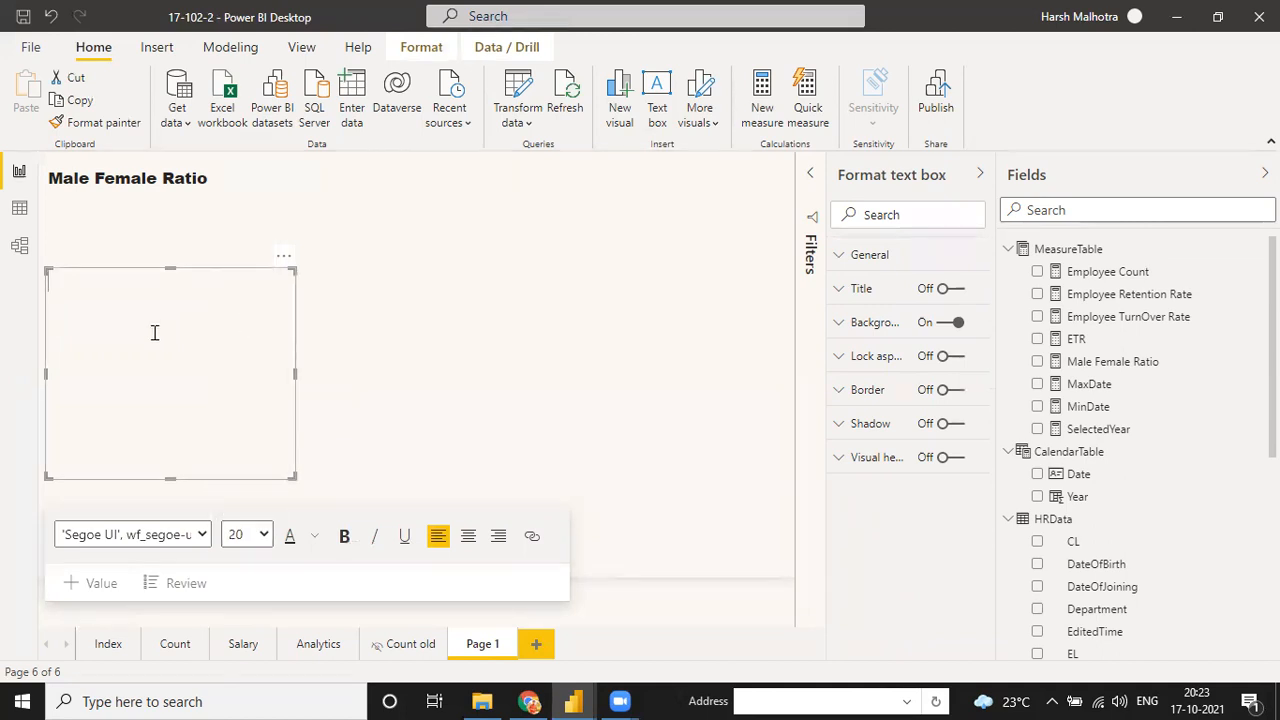
Write "IN a company, We have total 1000 Employee. Out of which we have 350 Female & 650 Male." in the new text box.
{"action": "type", "text": "IN a company, We have total"}
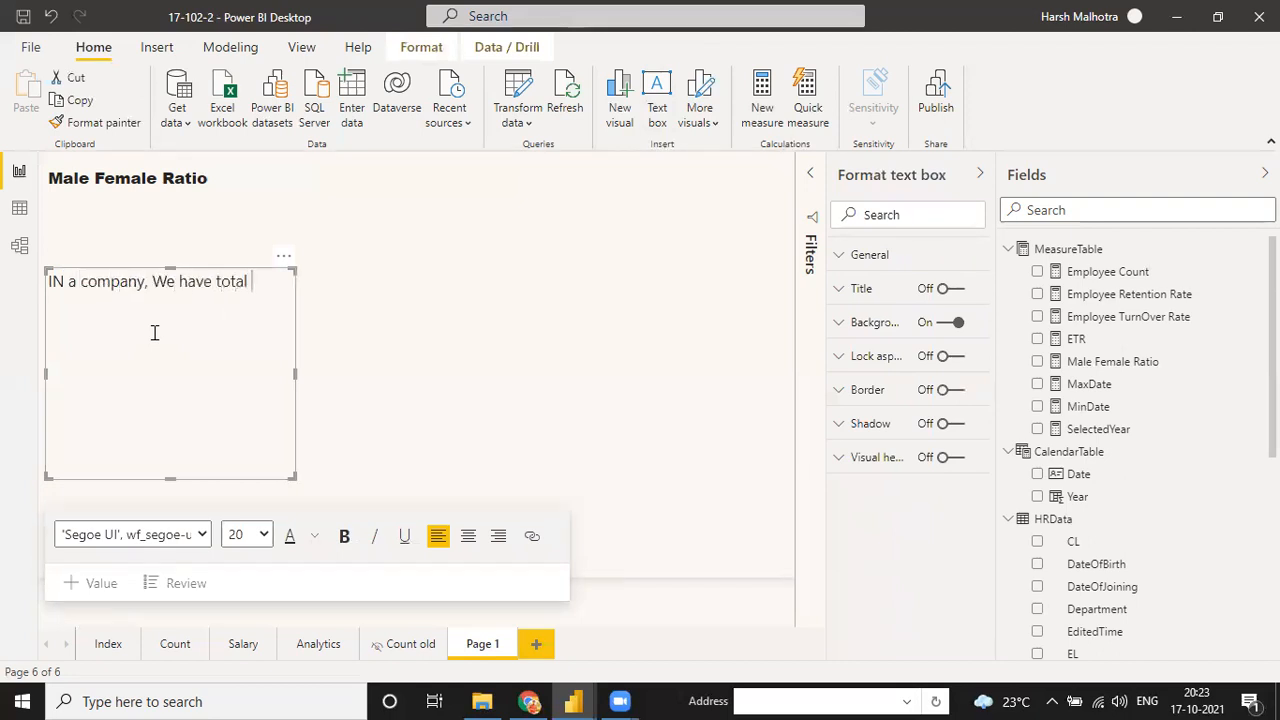
{"action": "type", "text": " 1000 Employee,"}
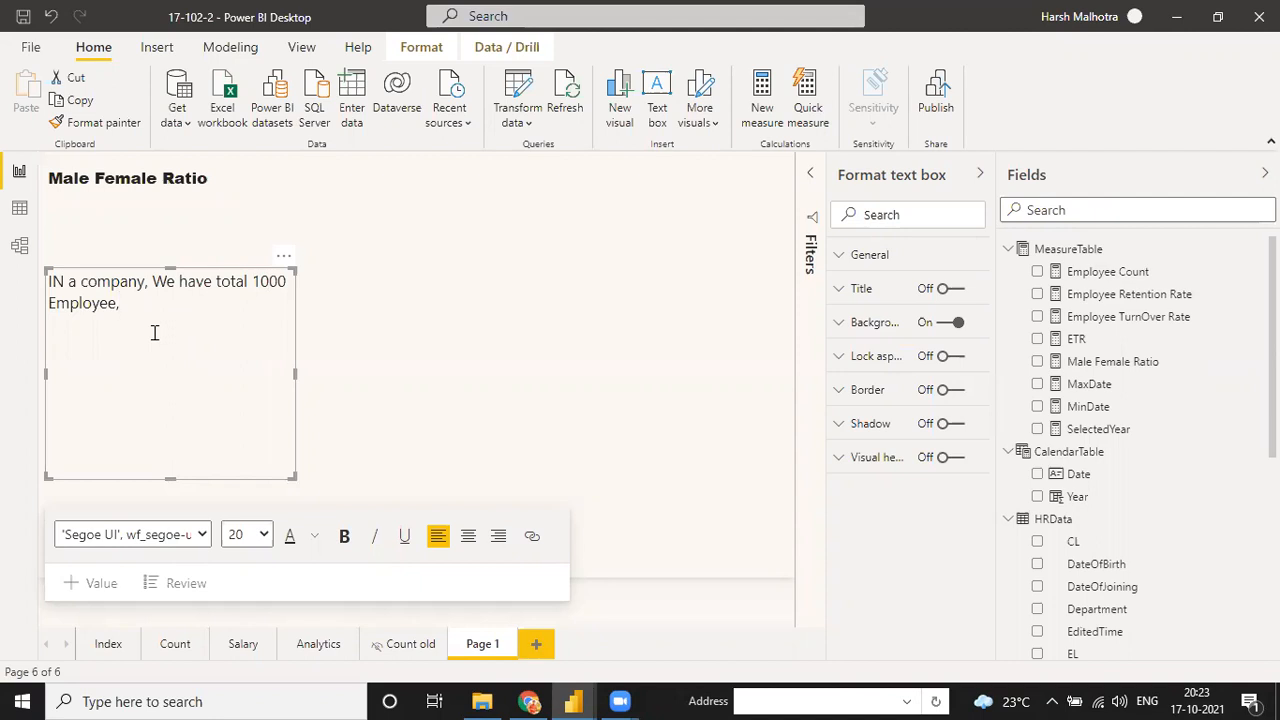
{"action": "key", "text": "BackSpace"}
{"action": "type", "text": ". Out of which we have 5"}
{"action": "key", "text": "BackSpace"}
{"action": "type", "text": "5"}
{"action": "key", "text": "BackSpace"}
{"action": "type", "text": "5"}
{"action": "key", "text": "BackSpace"}
{"action": "type", "text": "3"}
{"action": "key", "text": "BackSpace"}
{"action": "type", "text": "350 Female & 650 Mae"}
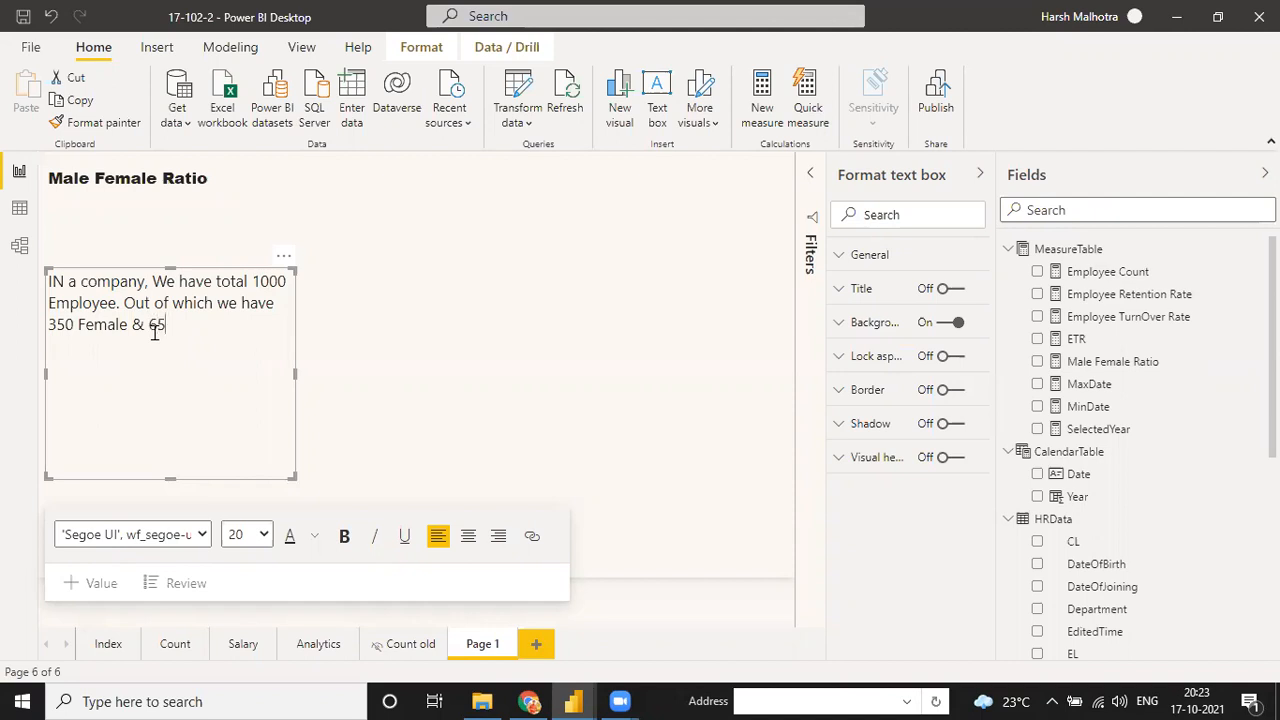
{"action": "key", "text": "BackSpace"}
{"action": "type", "text": "le."}
{"action": "key", "text": "Return"}
Correct the sentence's opening word to "In" and enlarge the text box to about 60 percent of the page width.
{"action": "left_click", "coordinate": [65, 281]}
{"action": "key", "text": "BackSpace"}
{"action": "type", "text": "n"}
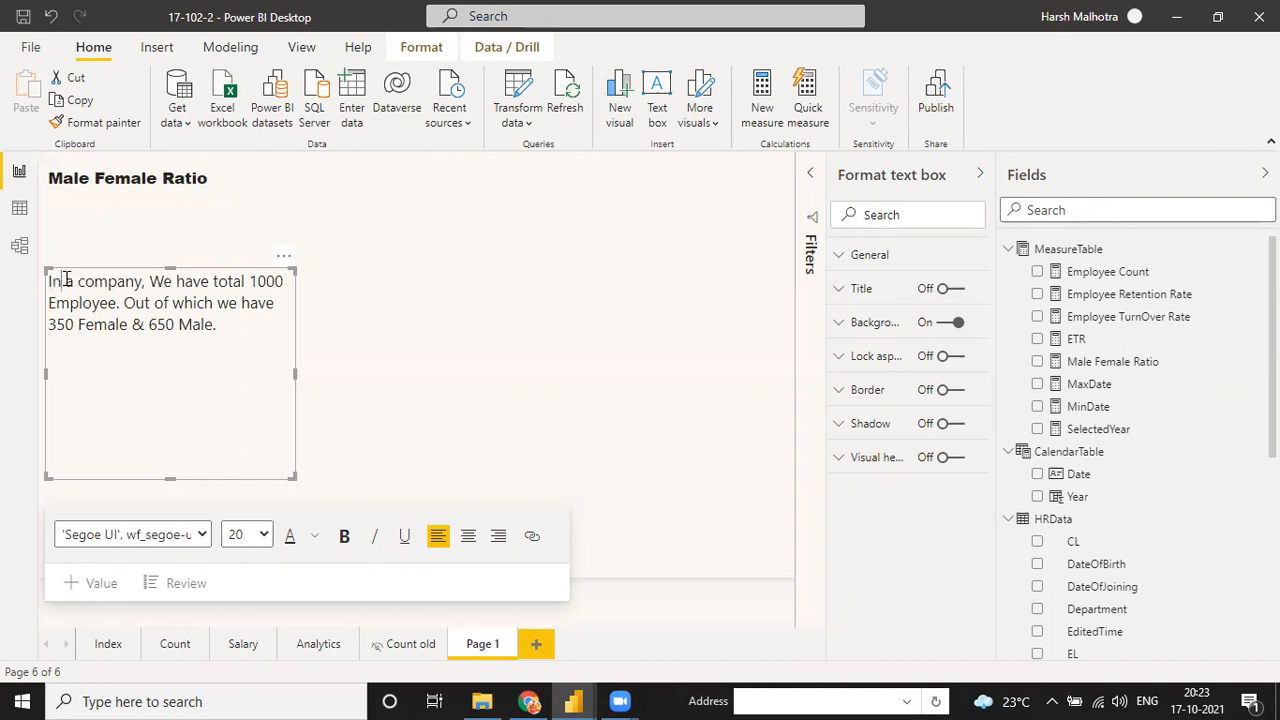
{"action": "left_click", "coordinate": [123, 390]}
{"action": "left_click_drag", "start_coordinate": [294, 477], "coordinate": [506, 553]}
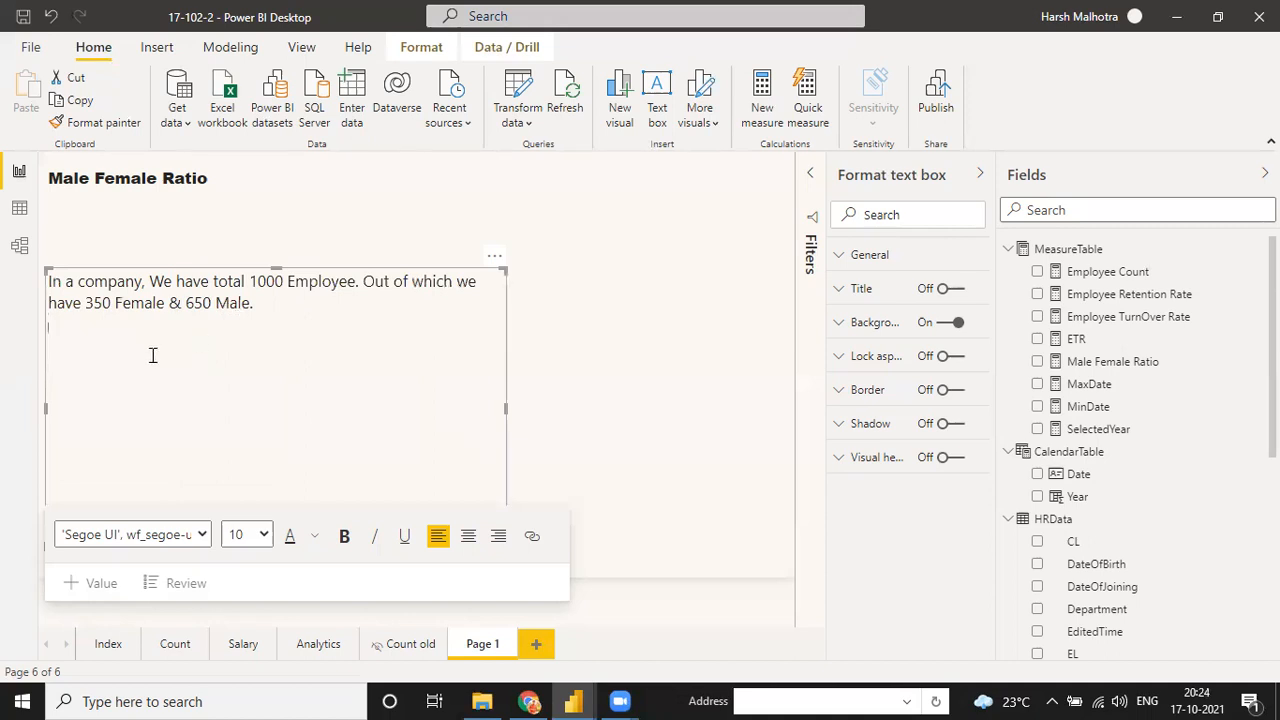
Add the line "Steps-1, First we need to calculate Female Employee" below the example sentence.
{"action": "left_click", "coordinate": [260, 307]}
{"action": "key", "text": "Return"}
{"action": "type", "text": "Steps-1, First we need to calculare Fe"}
{"action": "key", "text": "BackSpace"}
{"action": "key", "text": "BackSpace"}
{"action": "key", "text": "BackSpace"}
{"action": "key", "text": "BackSpace"}
{"action": "key", "text": "BackSpace"}
{"action": "type", "text": "te Female Empp"}
{"action": "key", "text": "BackSpace"}
{"action": "type", "text": "loy"}
{"action": "key", "text": "BackSpace"}
{"action": "type", "text": "yee"}
{"action": "key", "text": "Return"}
Add the line "Step-2, We need to calculate as Male Employee" under the first step.
{"action": "type", "text": "Step-2"}
{"action": "key", "text": "BackSpace"}
{"action": "type", "text": ", S"}
{"action": "key", "text": "BackSpace"}
{"action": "type", "text": "S"}
{"action": "key", "text": "BackSpace"}
{"action": "type", "text": "We need to calc"}
{"action": "key", "text": "BackSpace"}
{"action": "type", "text": "culate as Male Employee"}
{"action": "key", "text": "Return"}
Add the line "Step-3 Calculate ratio by divide Female & Male Employee" under the second step.
{"action": "type", "text": "Step-3"}
{"action": "key", "text": "Return"}
{"action": "key", "text": "BackSpace"}
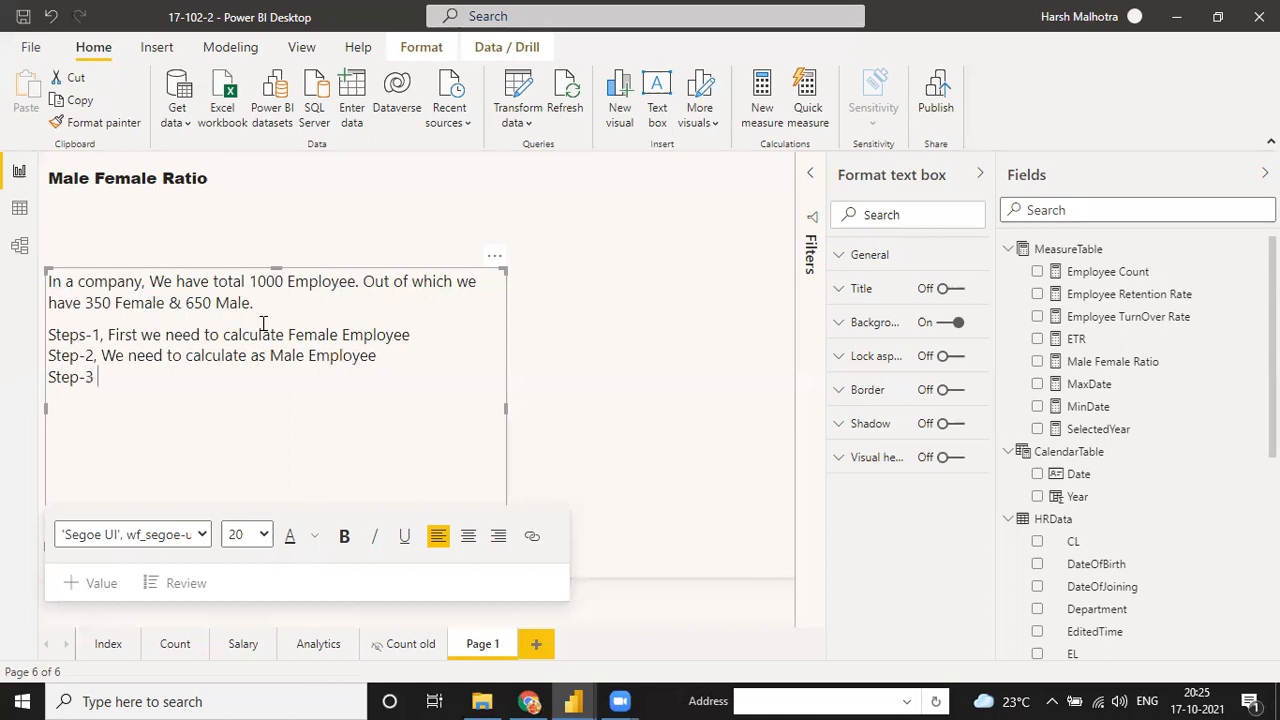
{"action": "type", "text": "Calul"}
{"action": "key", "text": "BackSpace"}
{"action": "key", "text": "BackSpace"}
{"action": "type", "text": "culate rai"}
{"action": "type", "text": "o "}
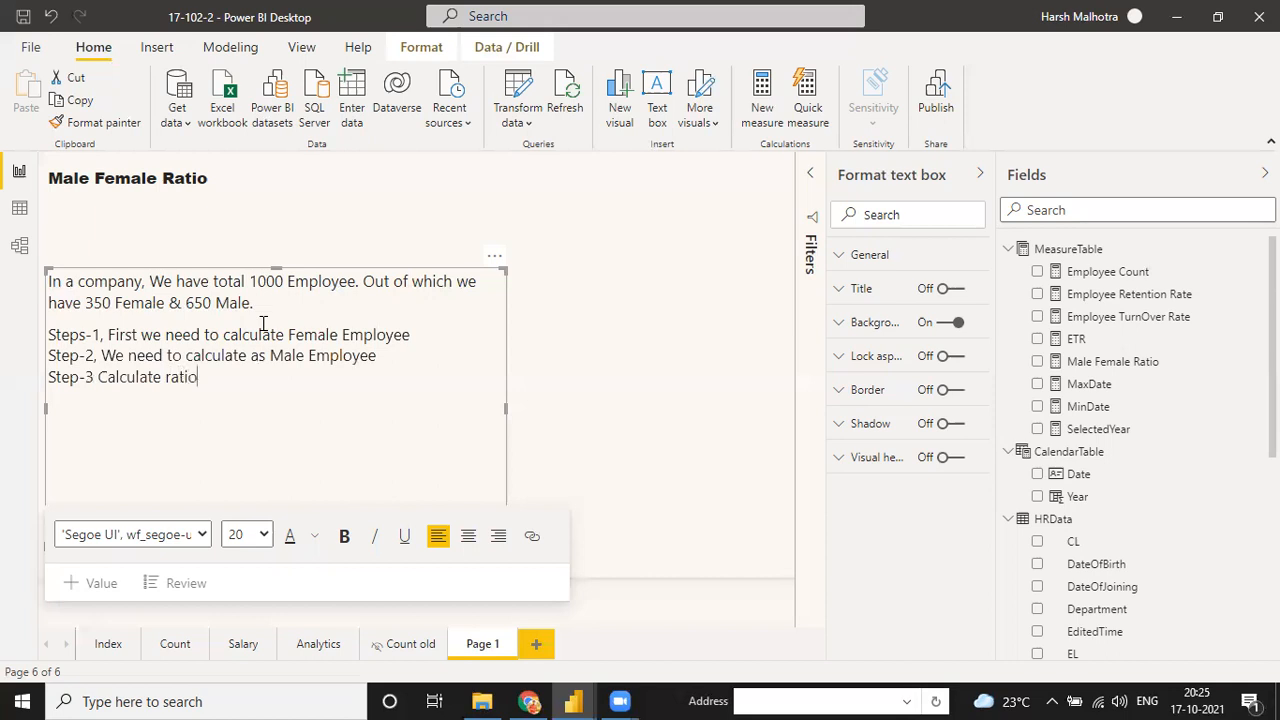
{"action": "type", "text": "by divide mFemale & male"}
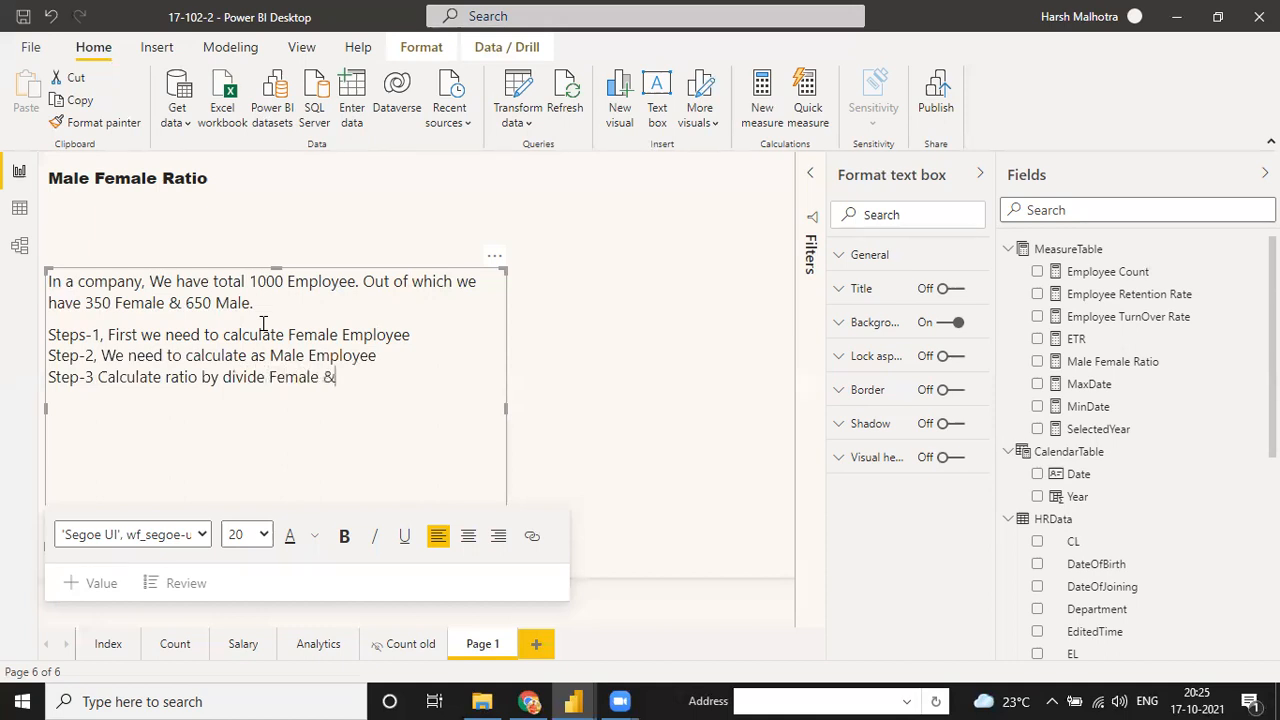
{"action": "key", "text": "BackSpace"}
{"action": "key", "text": "BackSpace"}
{"action": "key", "text": "BackSpace"}
{"action": "key", "text": "BackSpace"}
{"action": "type", "text": "Male Employee"}
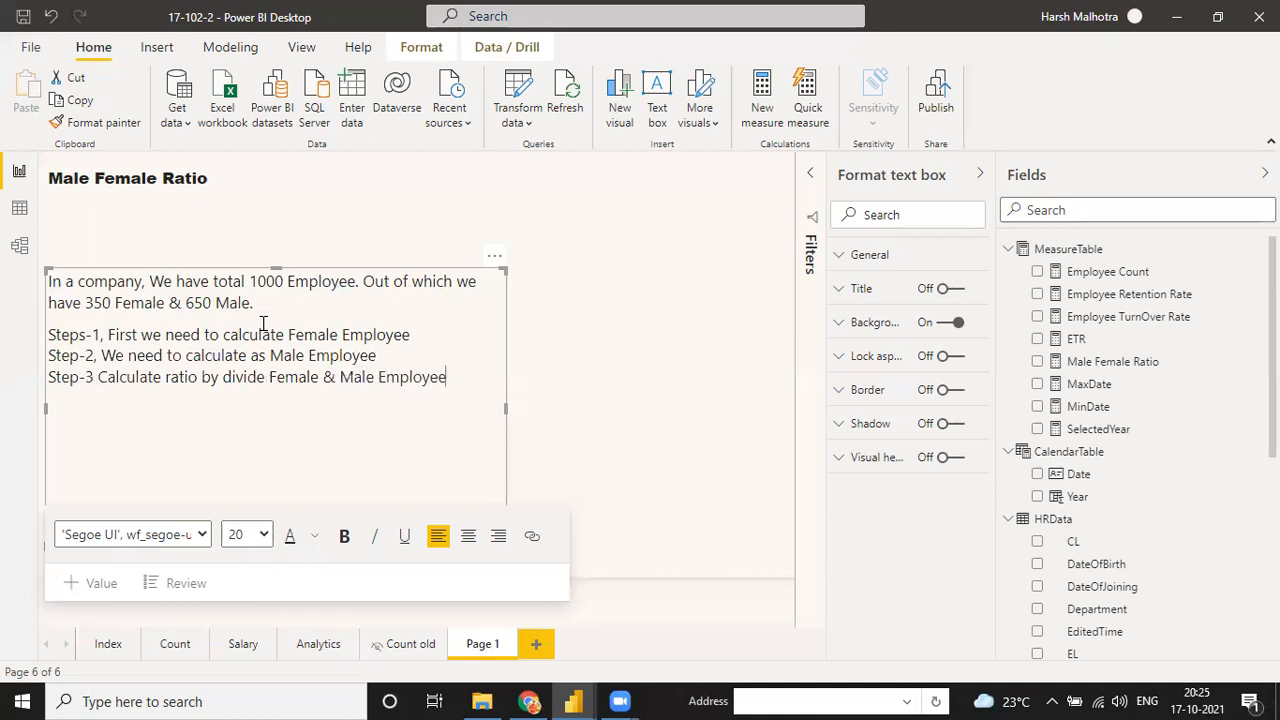
{"action": "key", "text": "Return"}
Switch to the HR Data file and examine the formulas of the Female Employee and Male Employee measures.
{"action": "mouse_move", "coordinate": [572, 700]}
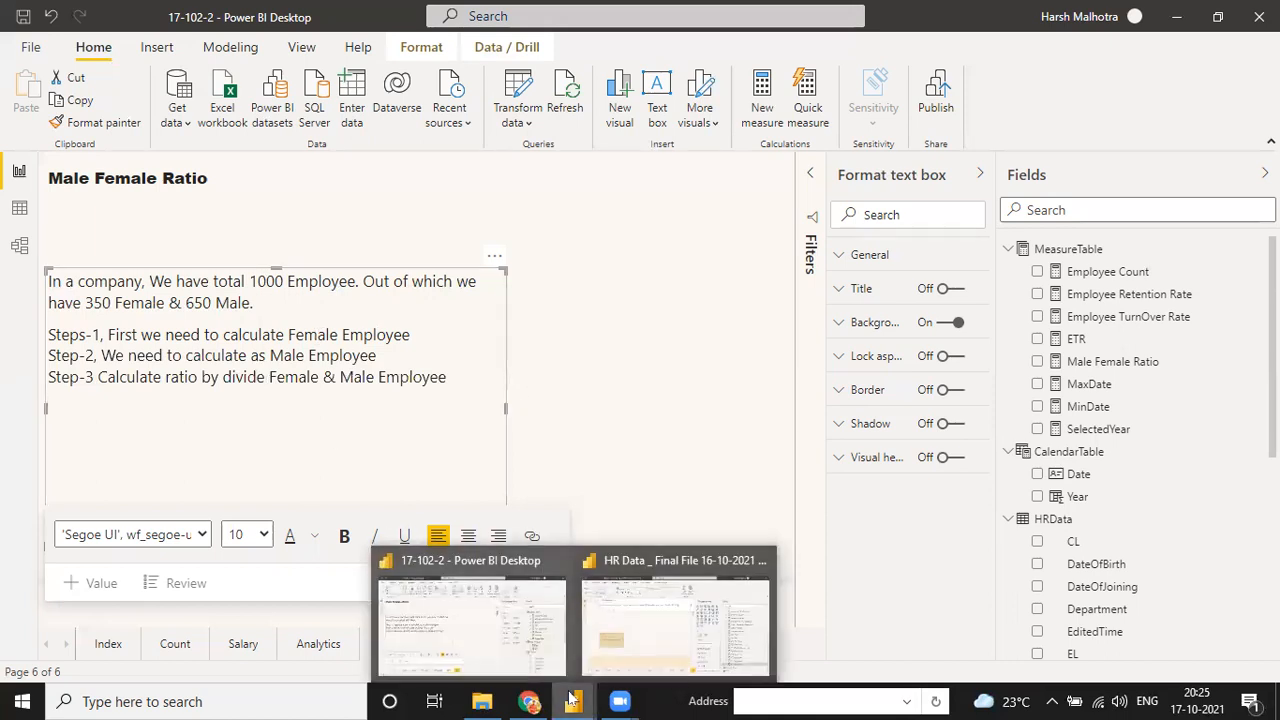
{"action": "left_click", "coordinate": [760, 573]}
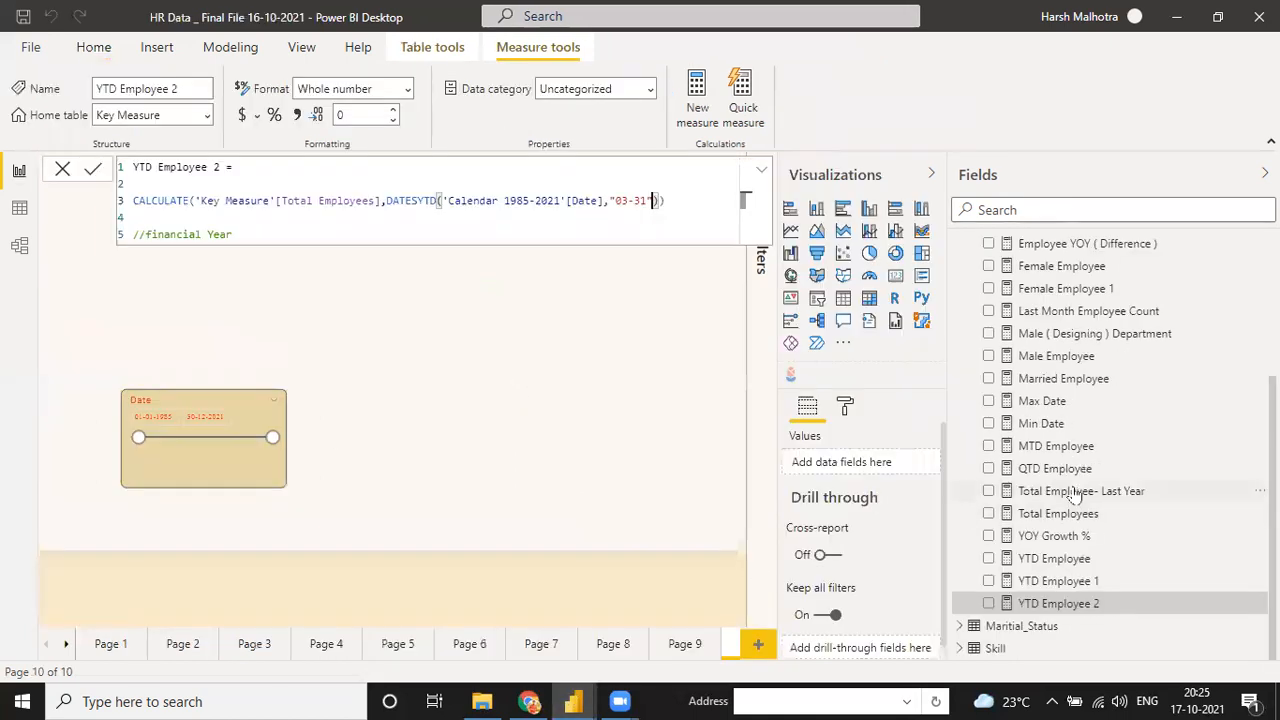
{"action": "scroll", "coordinate": [1075, 497], "scroll_direction": "up", "scroll_amount": 3}
{"action": "left_click", "coordinate": [1062, 366]}
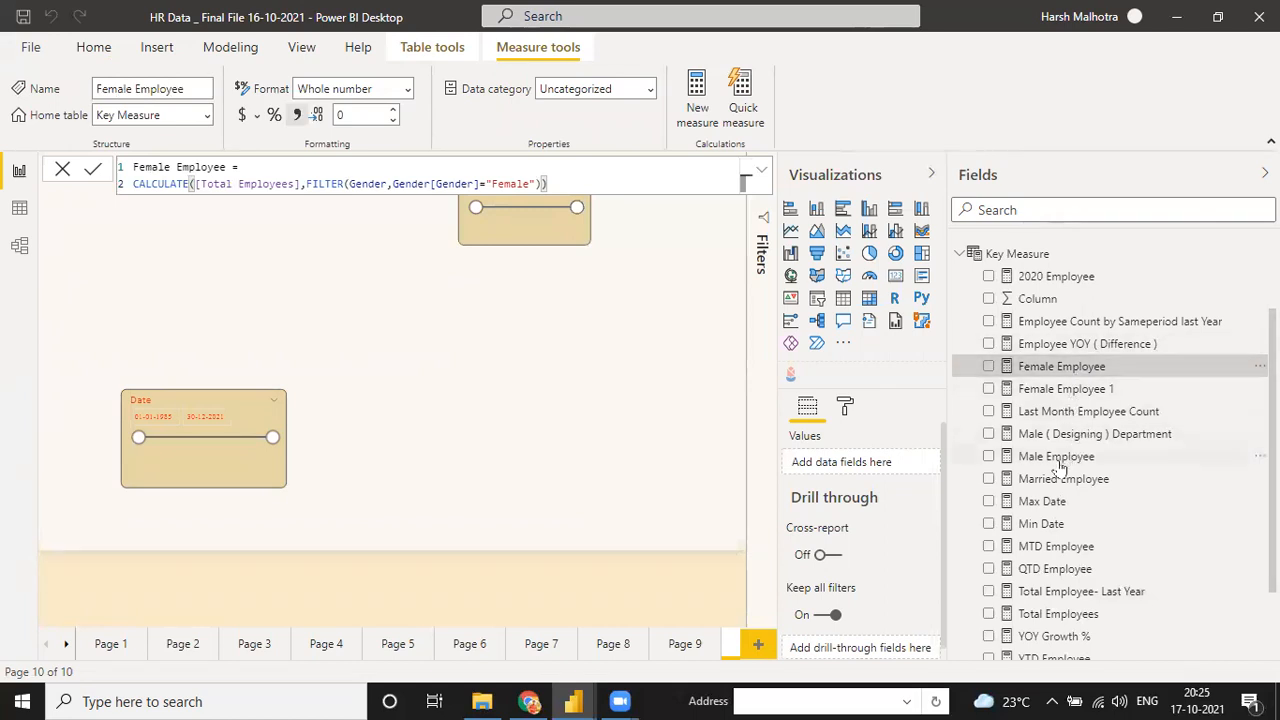
{"action": "left_click", "coordinate": [1058, 463]}
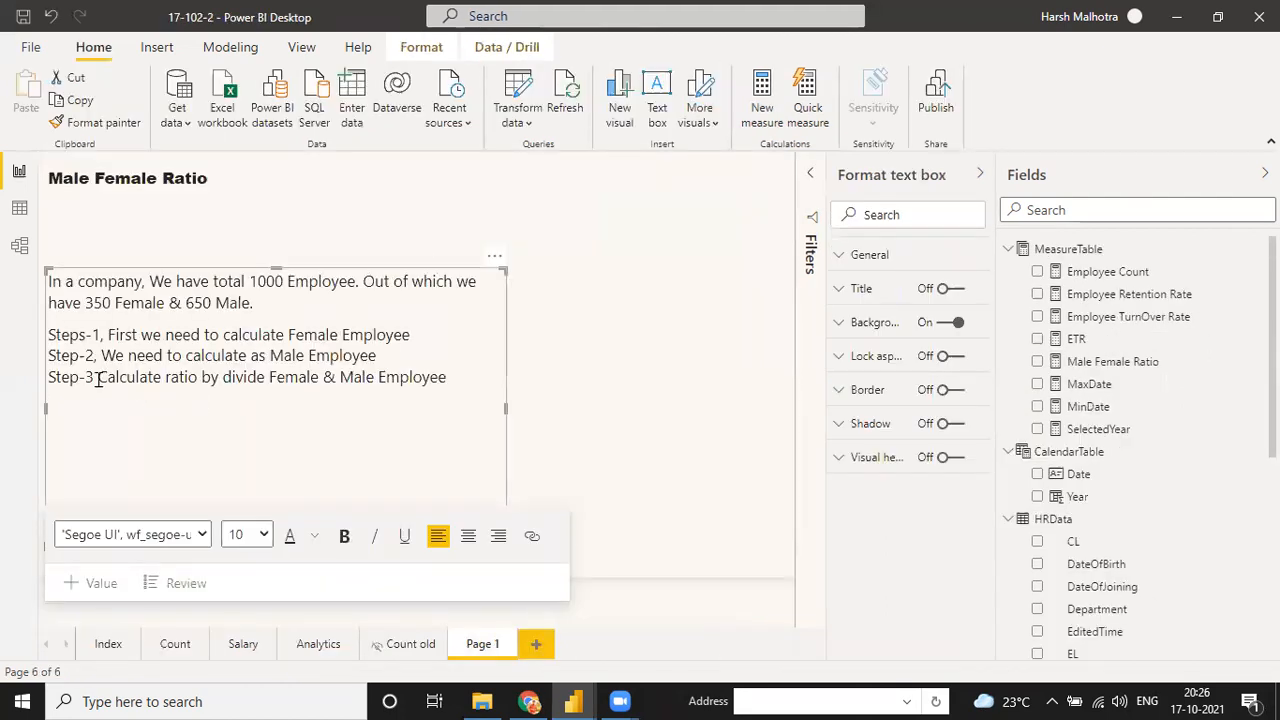
{"action": "left_click_drag", "start_coordinate": [97, 379], "coordinate": [437, 391]}
{"action": "left_click", "coordinate": [334, 408]}
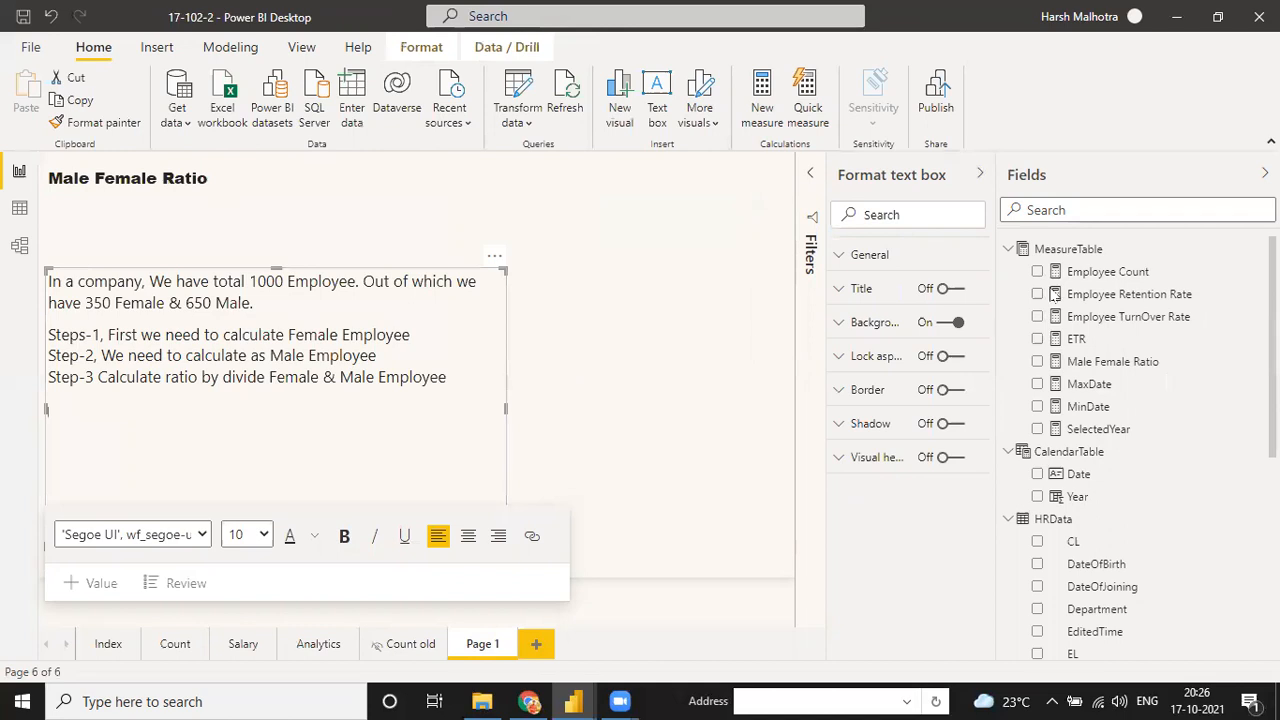
{"action": "key", "text": "Escape"}
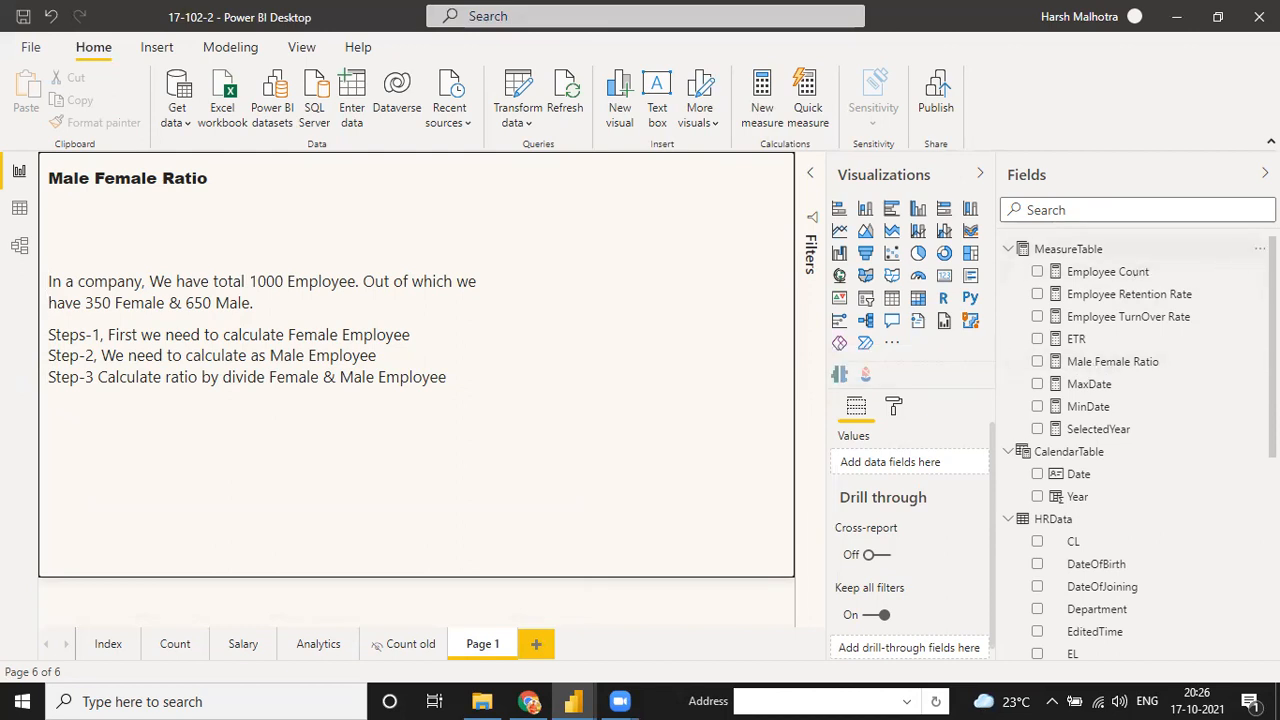
{"action": "left_click", "coordinate": [1260, 249]}
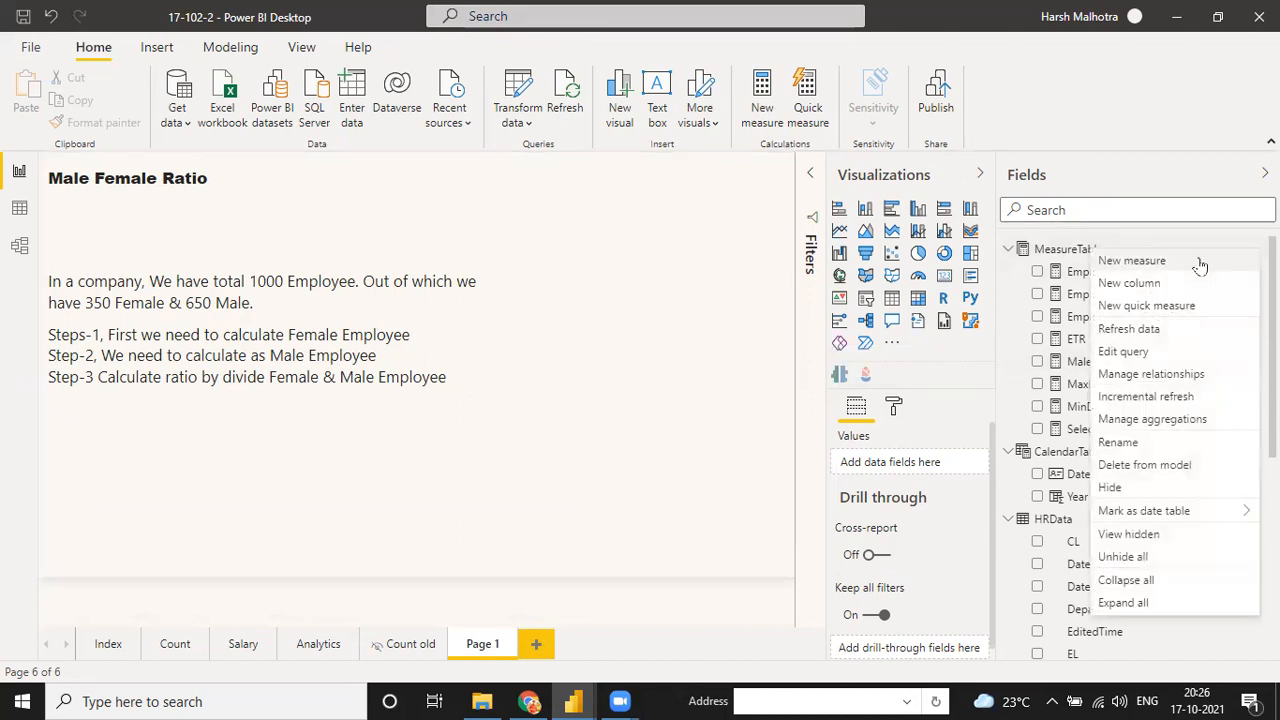
{"action": "left_click", "coordinate": [720, 383]}
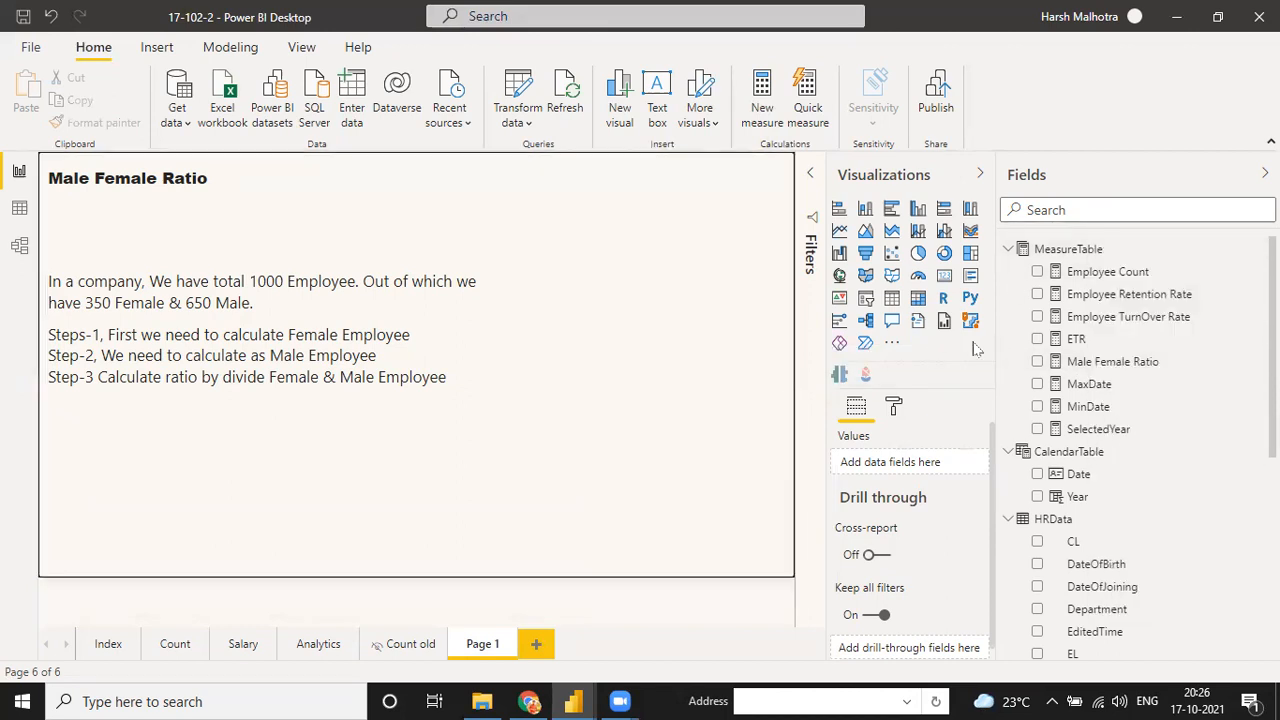
Open the Male Female Ratio measure's formula and add the comment "// Count of Female Employeee( Variable)" above the _FCount variable.
{"action": "left_click", "coordinate": [1105, 368]}
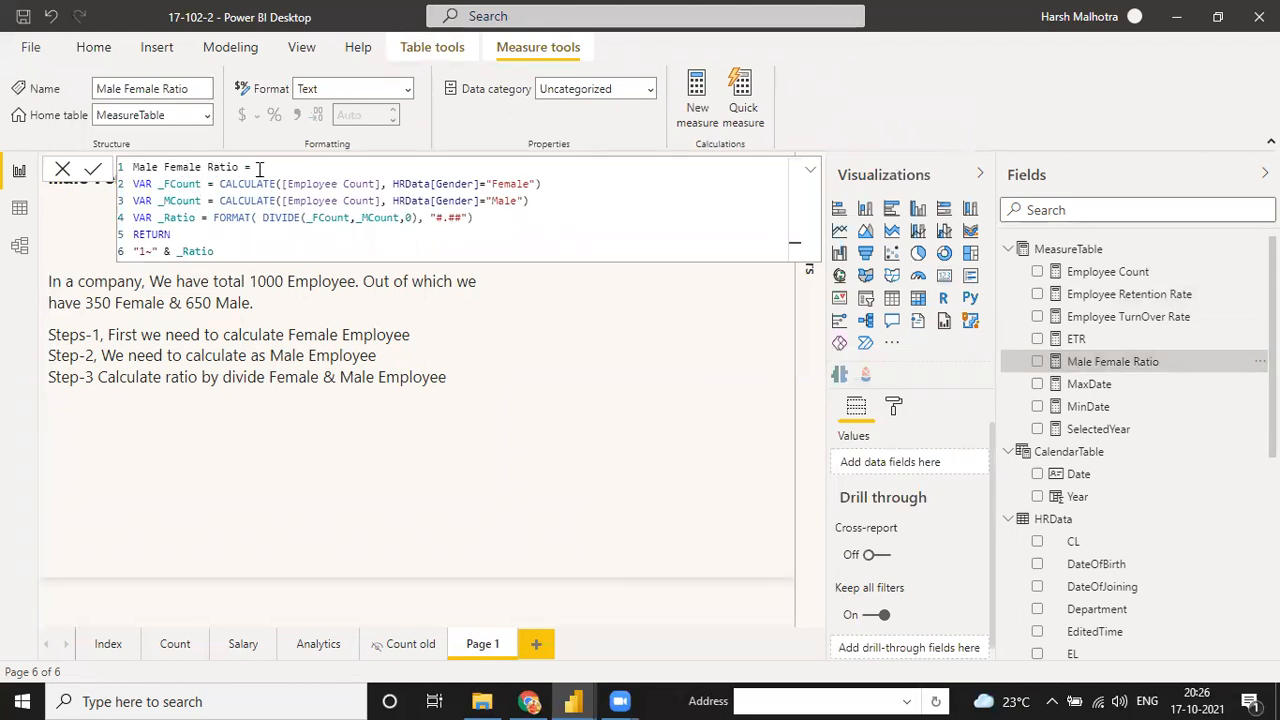
{"action": "left_click", "coordinate": [257, 167]}
{"action": "key", "text": "shift+Return"}
{"action": "type", "text": "C"}
{"action": "key", "text": "BackSpace"}
{"action": "type", "text": "// "}
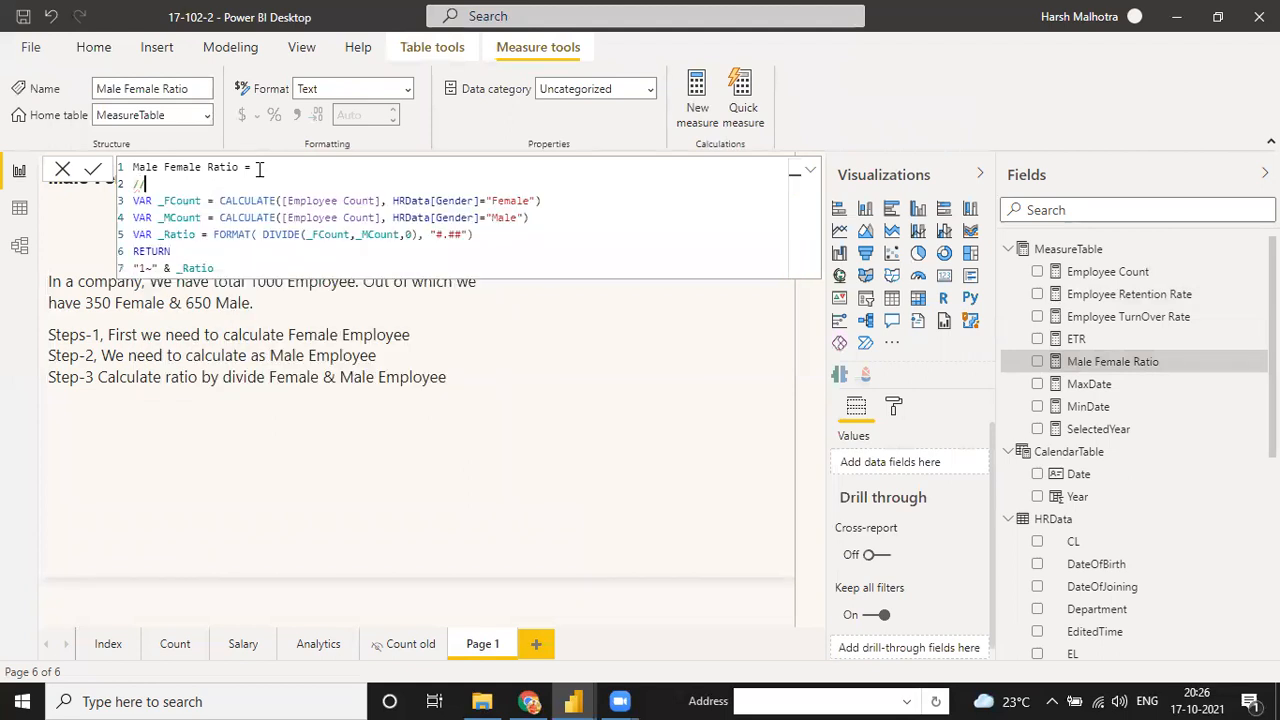
{"action": "type", "text": "Count of Female Employeee"}
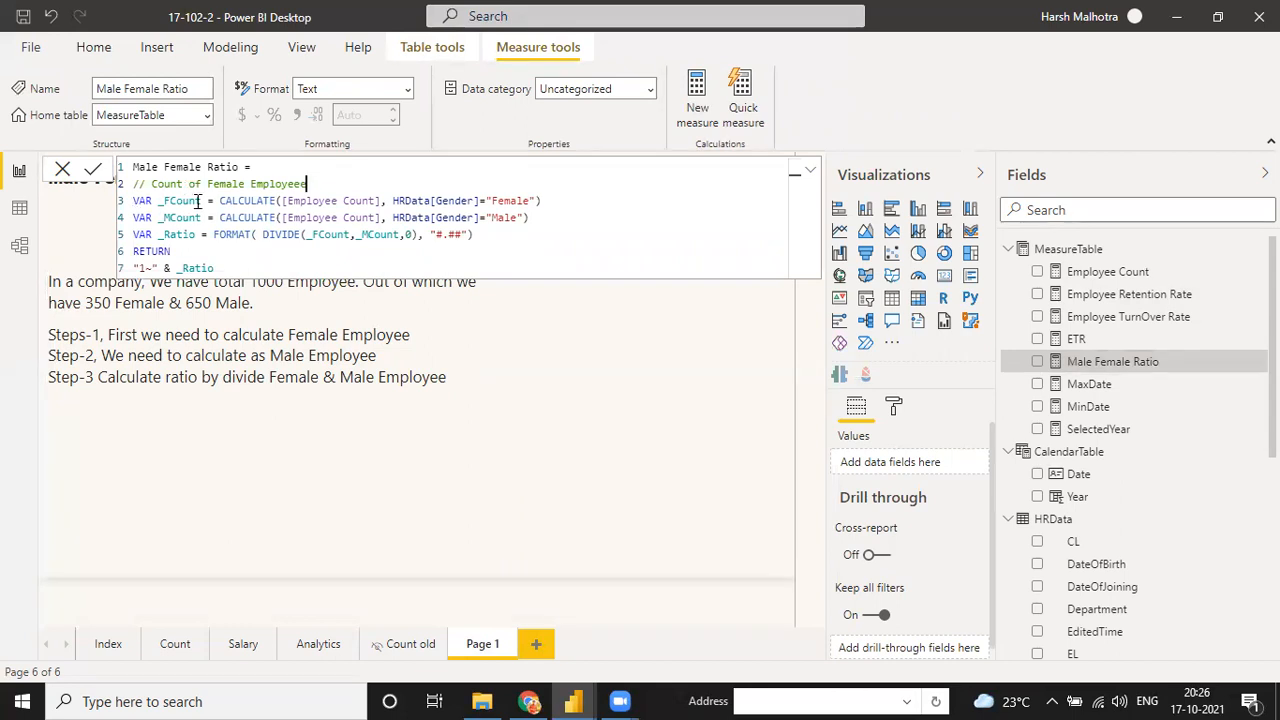
{"action": "left_click", "coordinate": [163, 201]}
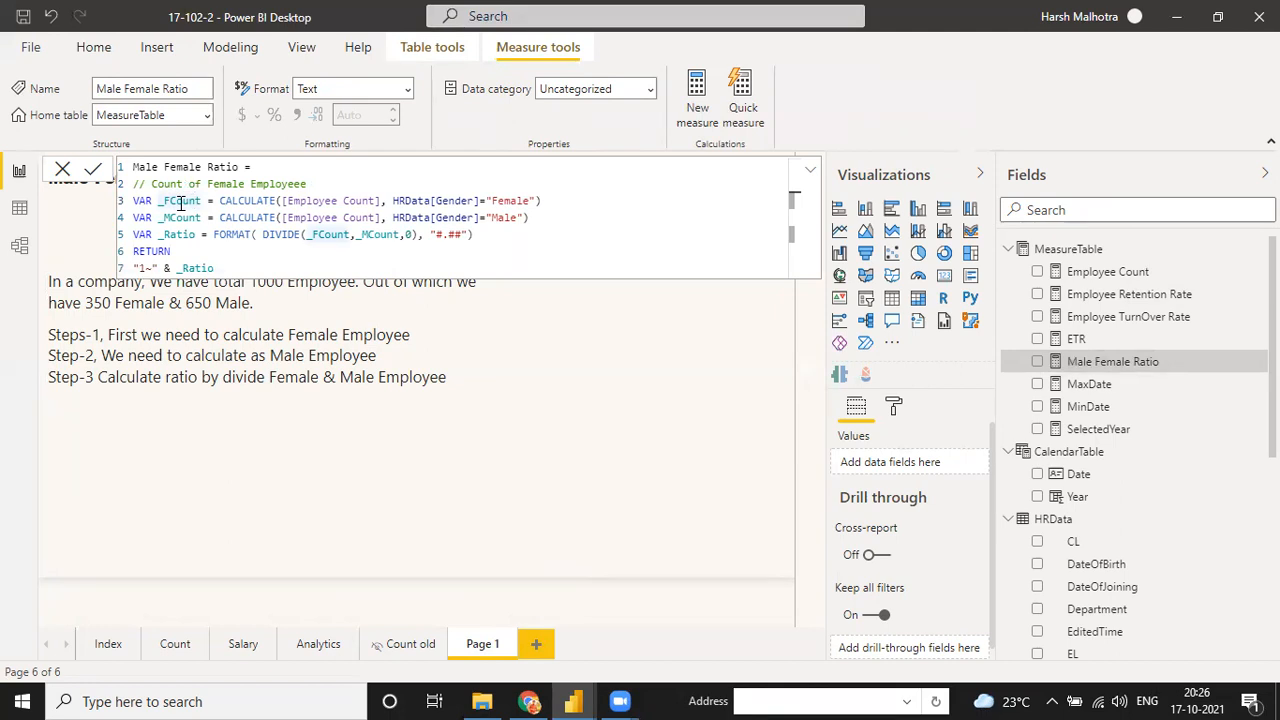
{"action": "left_click", "coordinate": [319, 186]}
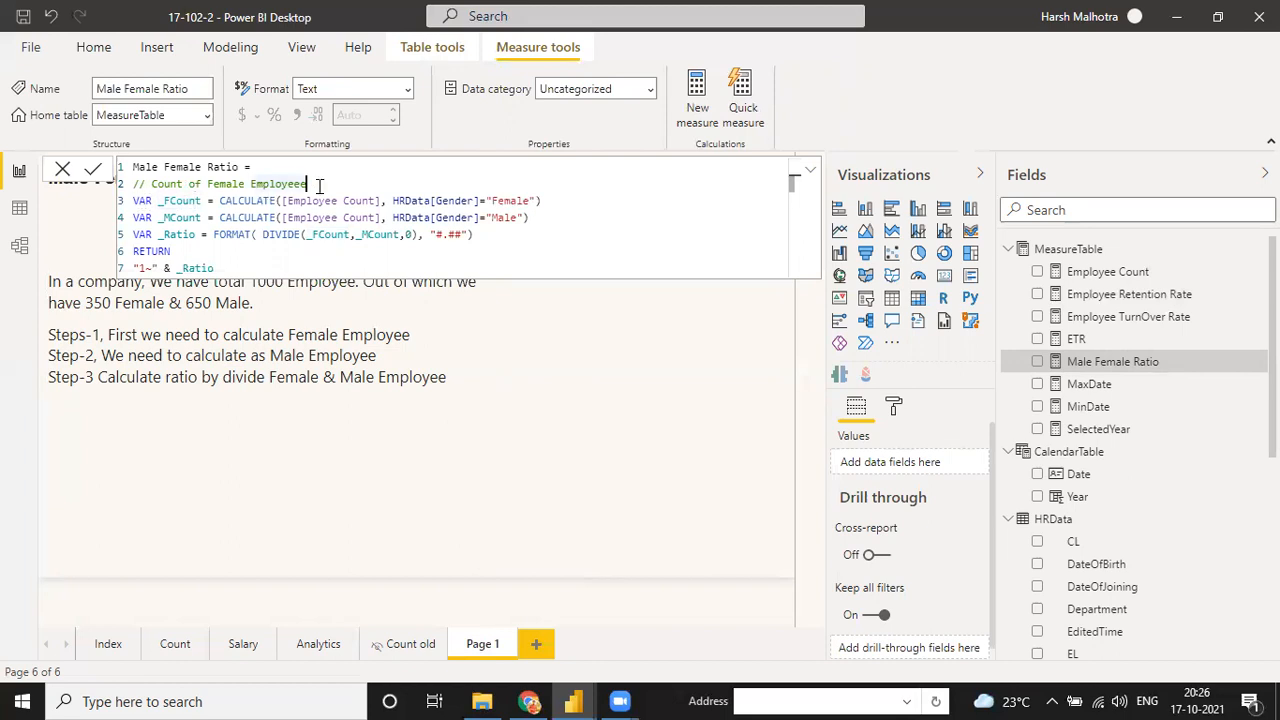
{"action": "type", "text": "( Variable"}
{"action": "key", "text": "BackSpace"}
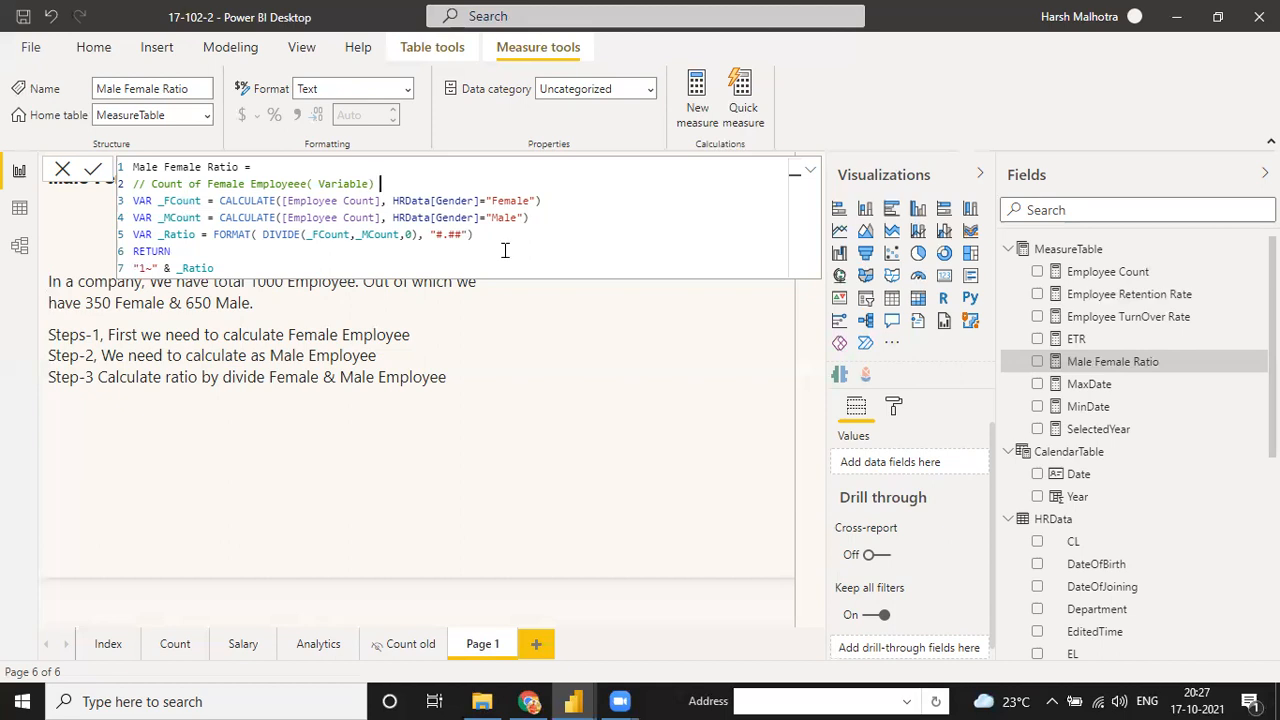
Add the comment line "//Count of Male Employee ( Varaible)" above the _MCount variable in the measure formula.
{"action": "left_click", "coordinate": [553, 201]}
{"action": "key", "text": "Return"}
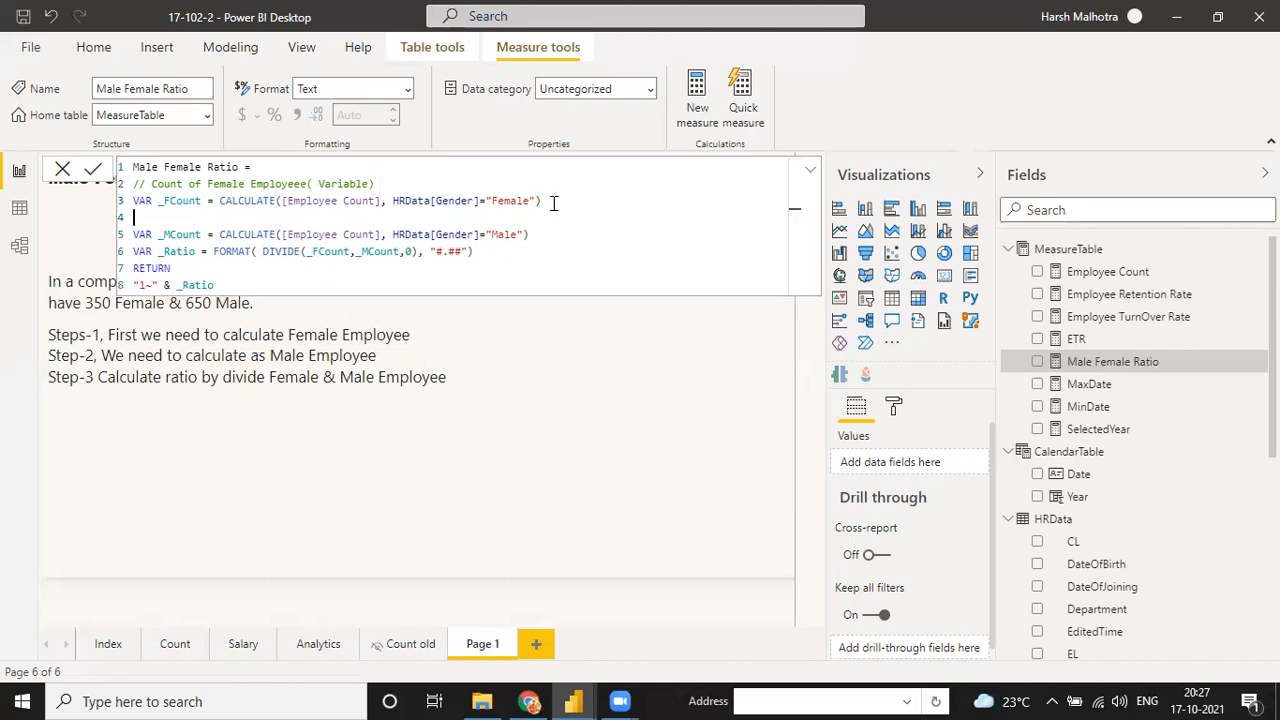
{"action": "type", "text": "//Count of Male Employee"}
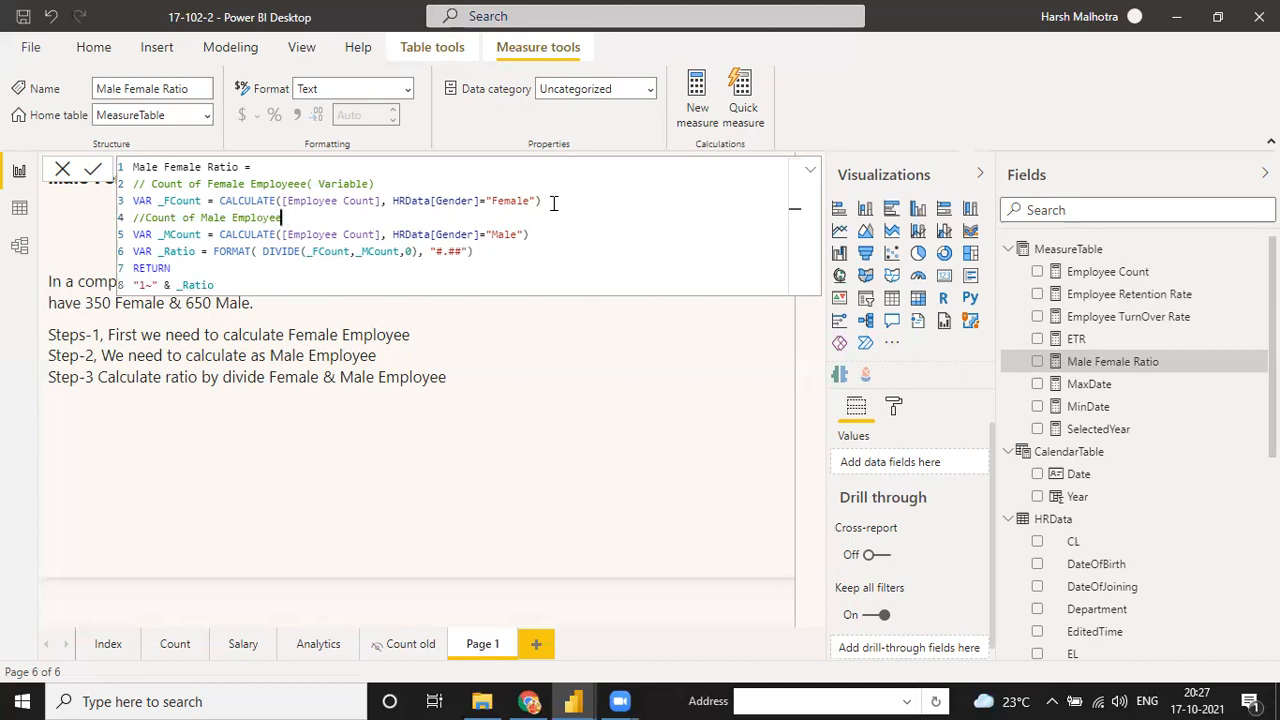
{"action": "type", "text": " ( Varaible"}
{"action": "left_click", "coordinate": [543, 234]}
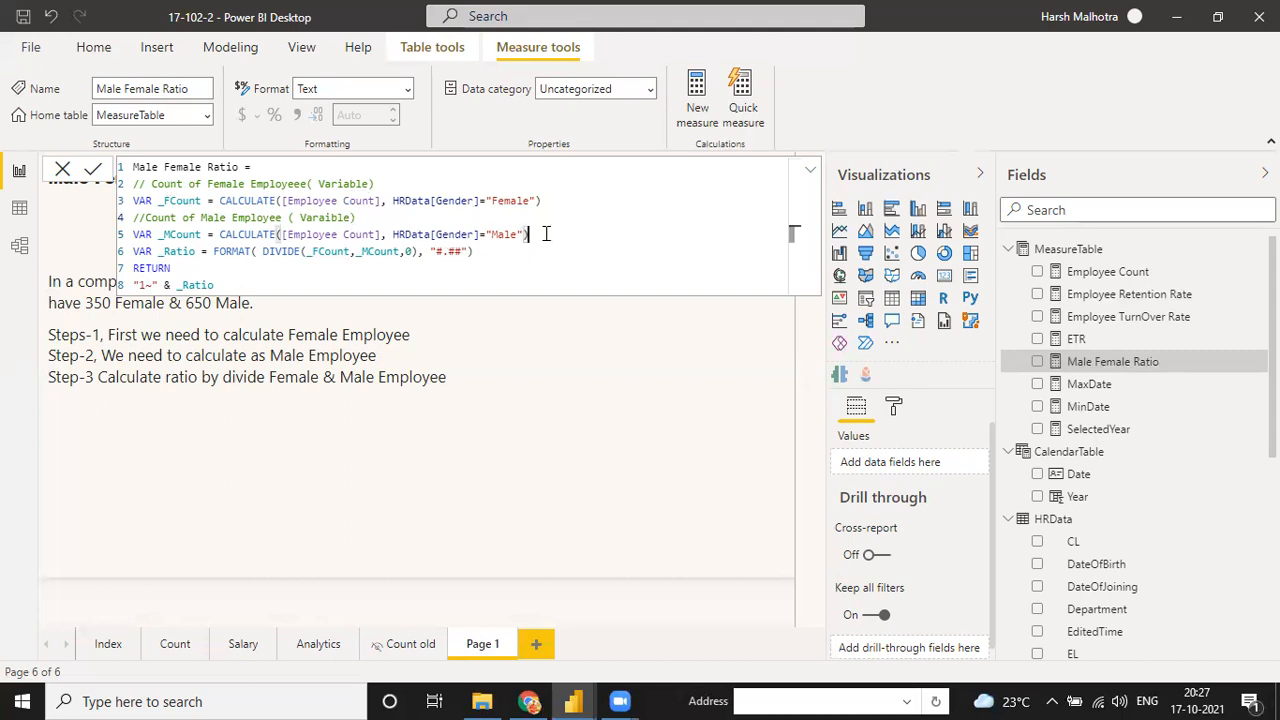
Add a line after the _MCount variable and insert the comment "//Measure of Total Female Employee" below the _FCount variable.
{"action": "key", "text": "Return"}
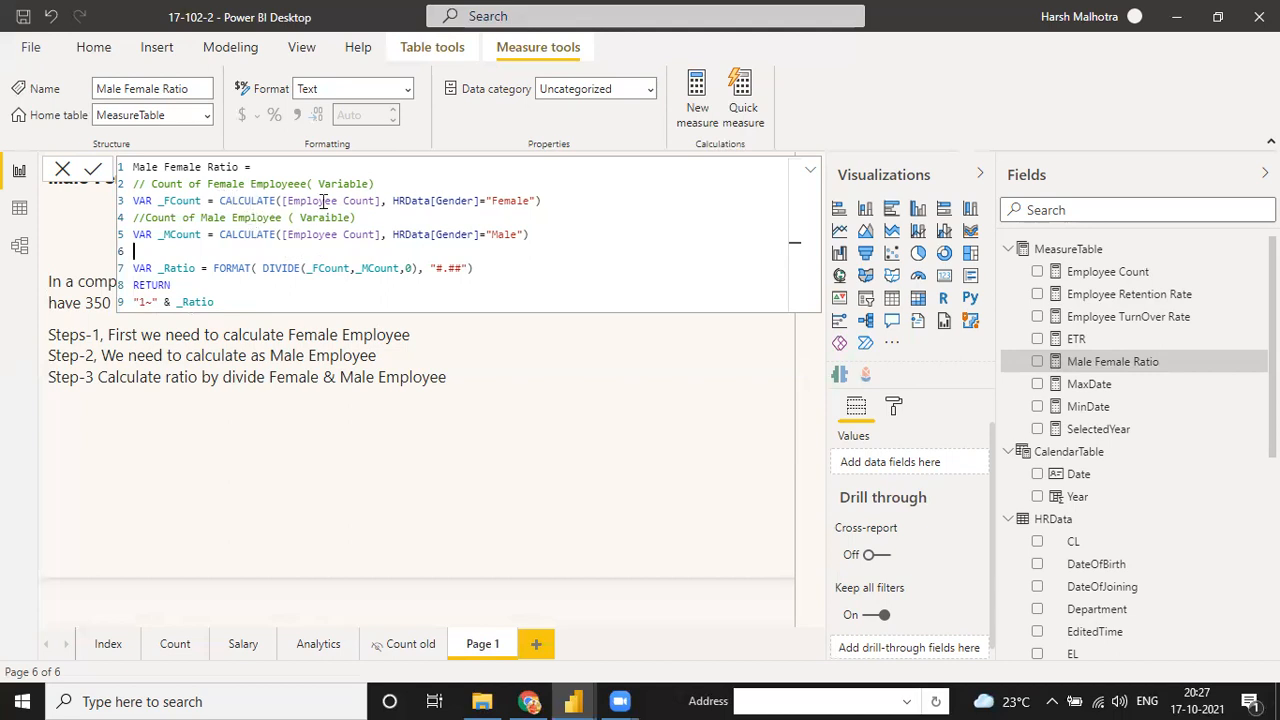
{"action": "left_click", "coordinate": [536, 201]}
{"action": "key", "text": "Return"}
{"action": "type", "text": "//"}
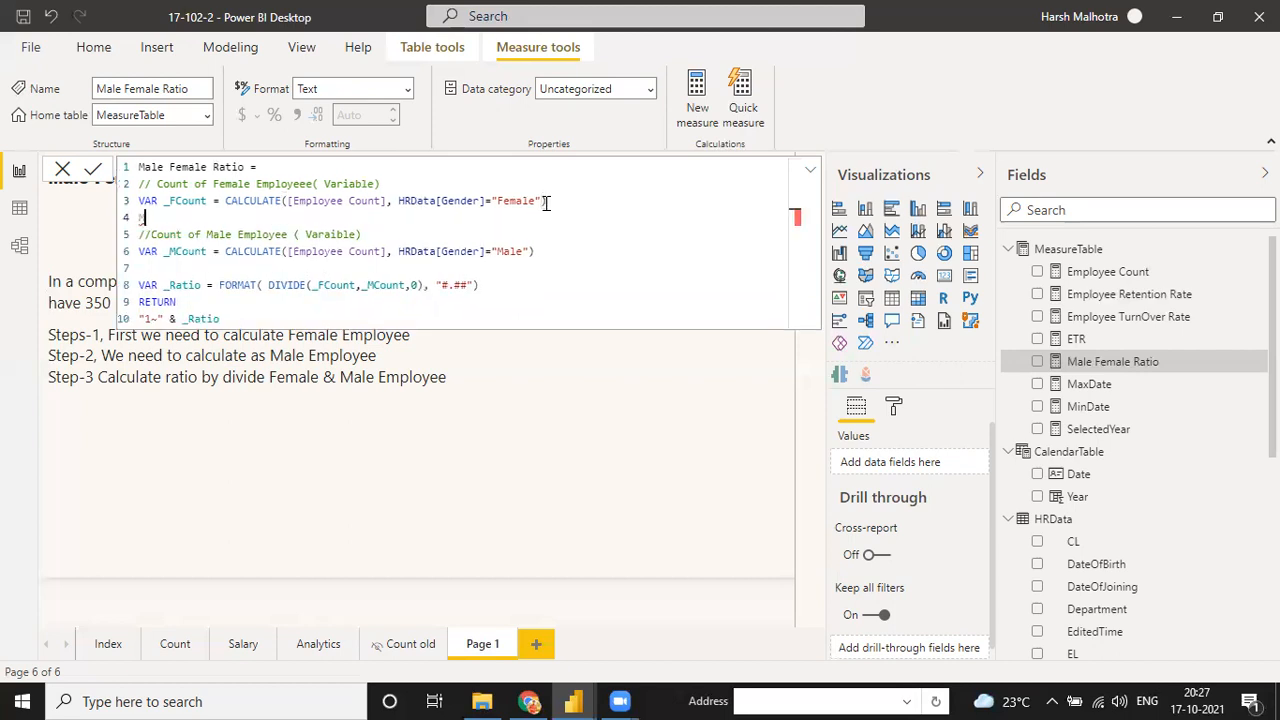
{"action": "type", "text": "Ma"}
{"action": "type", "text": "asure of "}
{"action": "type", "text": "Total Femal"}
{"action": "type", "text": "e Em"}
{"action": "type", "text": "ploy"}
{"action": "type", "text": "ee"}
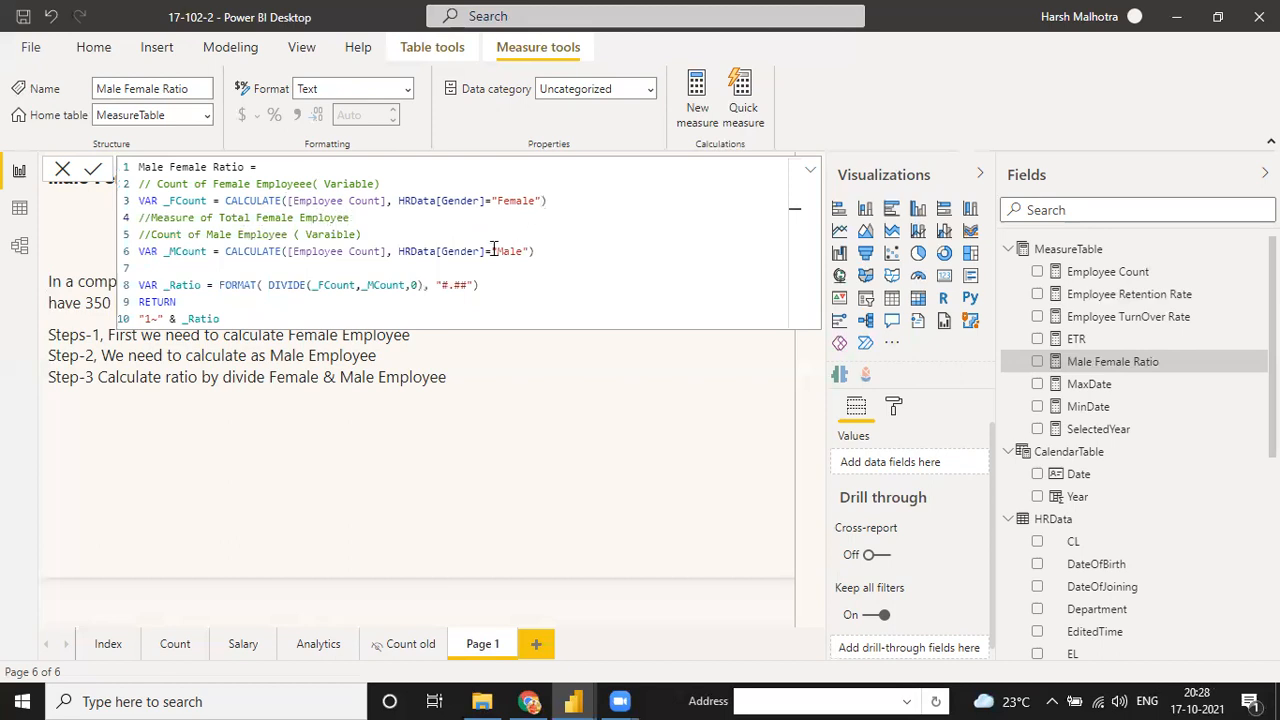
Write the comment "// Measure of Total Male Employee" on the empty line below the _MCount variable.
{"action": "left_click", "coordinate": [412, 268]}
{"action": "type", "text": "// Ma"}
{"action": "type", "text": "asure of Total Male Empl"}
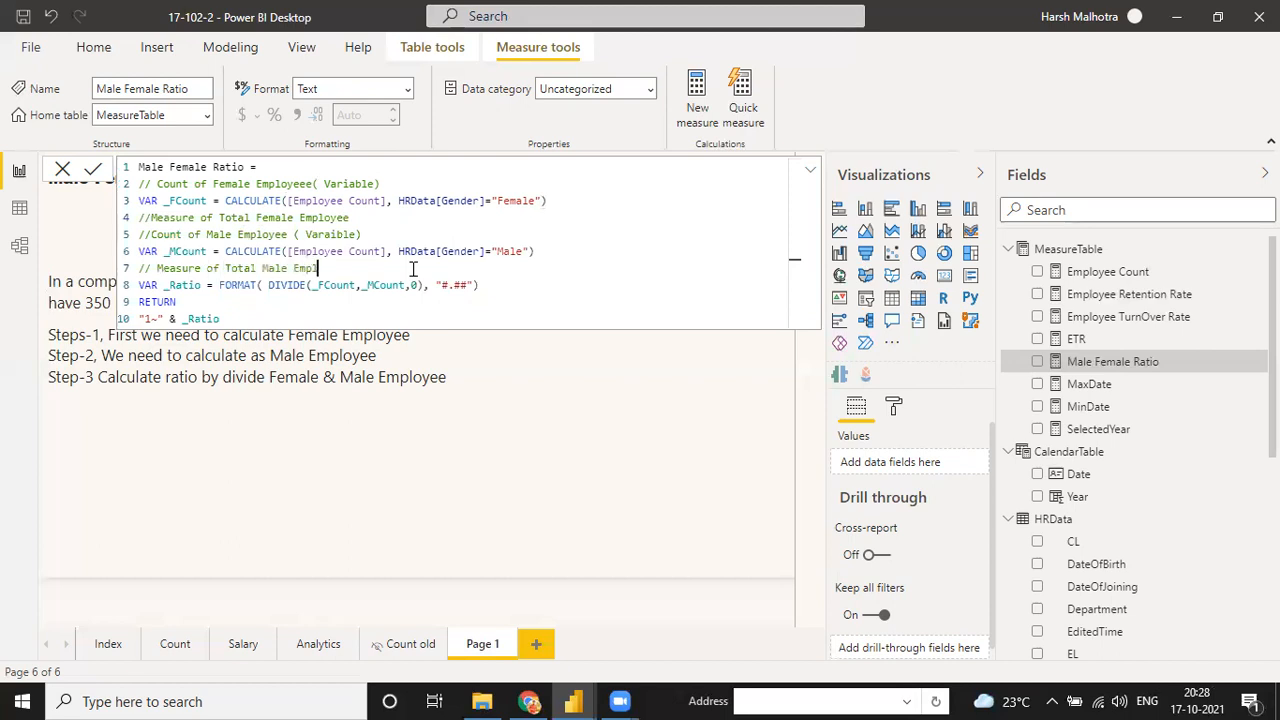
{"action": "type", "text": "oyee"}
Add blank space and the comment "//Ratio Calculation- Divide funtion, % , Compare" directly above the _Ratio variable.
{"action": "key", "text": "Return"}
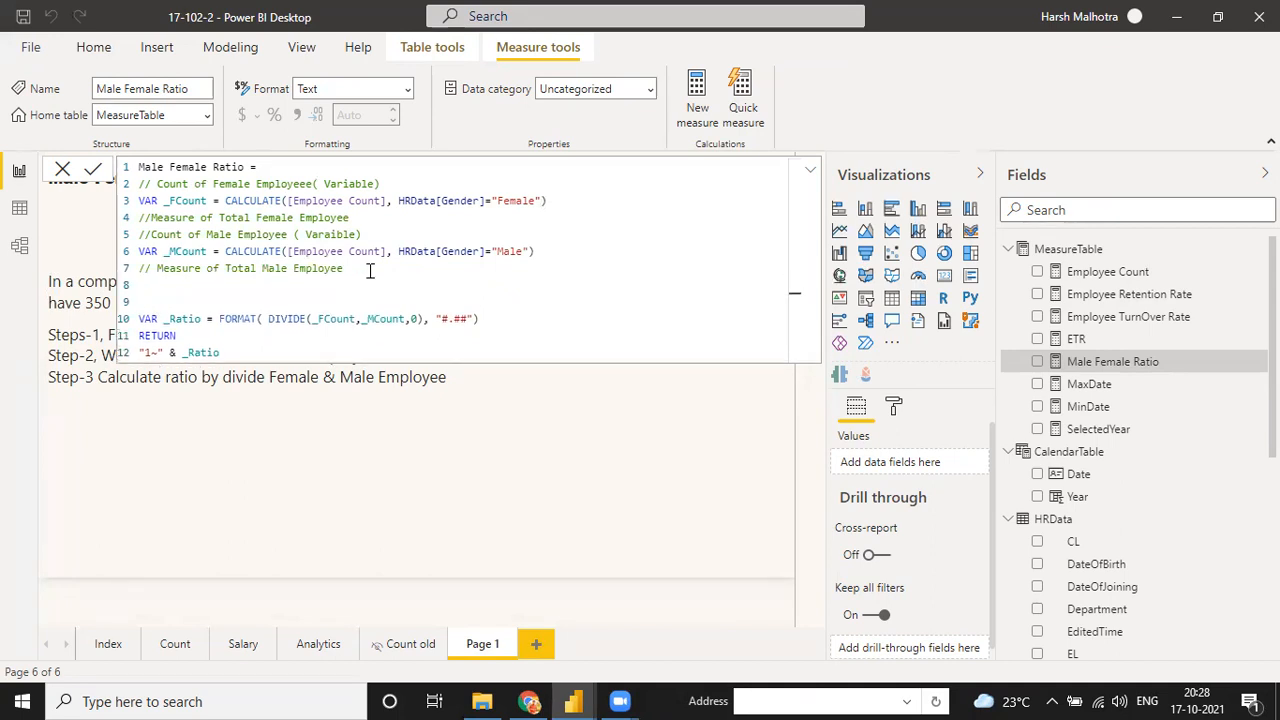
{"action": "type", "text": "Ratio"}
{"action": "type", "text": "n"}
{"action": "key", "text": "BackSpace"}
{"action": "key", "text": "BackSpace"}
{"action": "type", "text": "Calculation"}
{"action": "key", "text": "BackSpace"}
{"action": "key", "text": "BackSpace"}
{"action": "type", "text": "tion"}
{"action": "type", "text": "- Divide"}
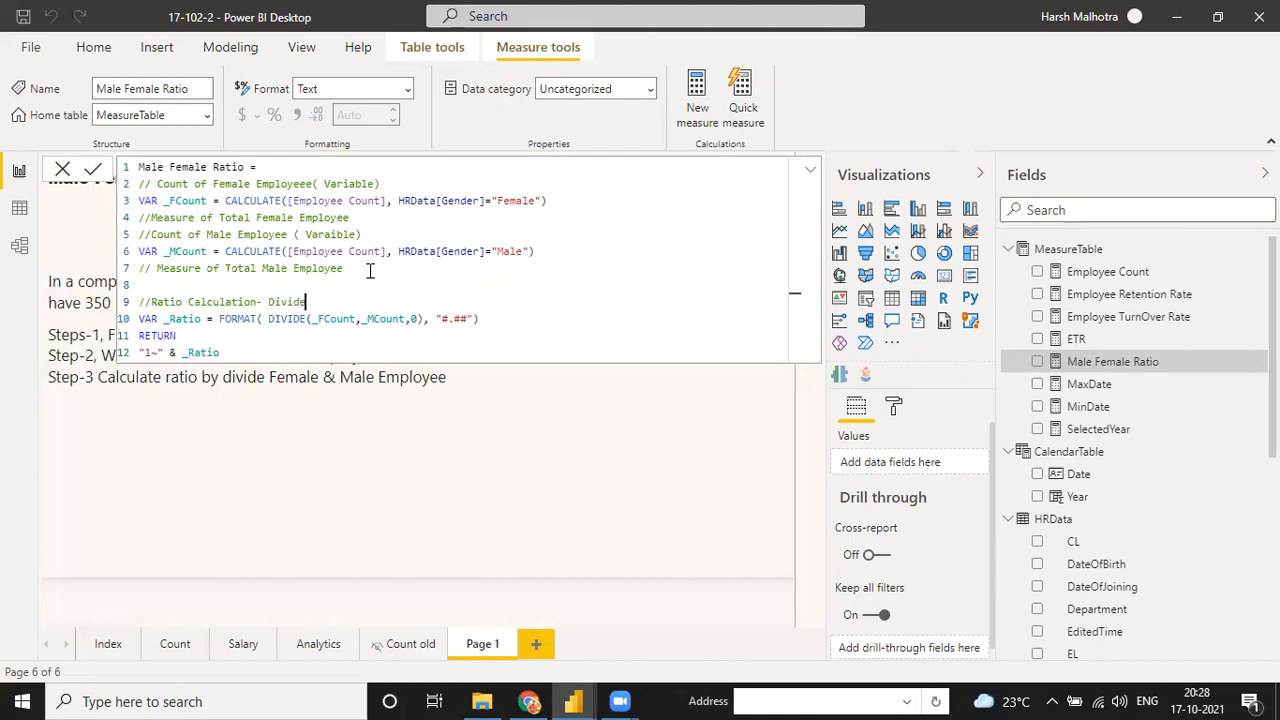
{"action": "type", "text": " funtion"}
{"action": "key", "text": "BackSpace"}
{"action": "key", "text": "BackSpace"}
{"action": "key", "text": "BackSpace"}
{"action": "type", "text": "c"}
{"action": "key", "text": "BackSpace"}
{"action": "type", "text": "ion"}
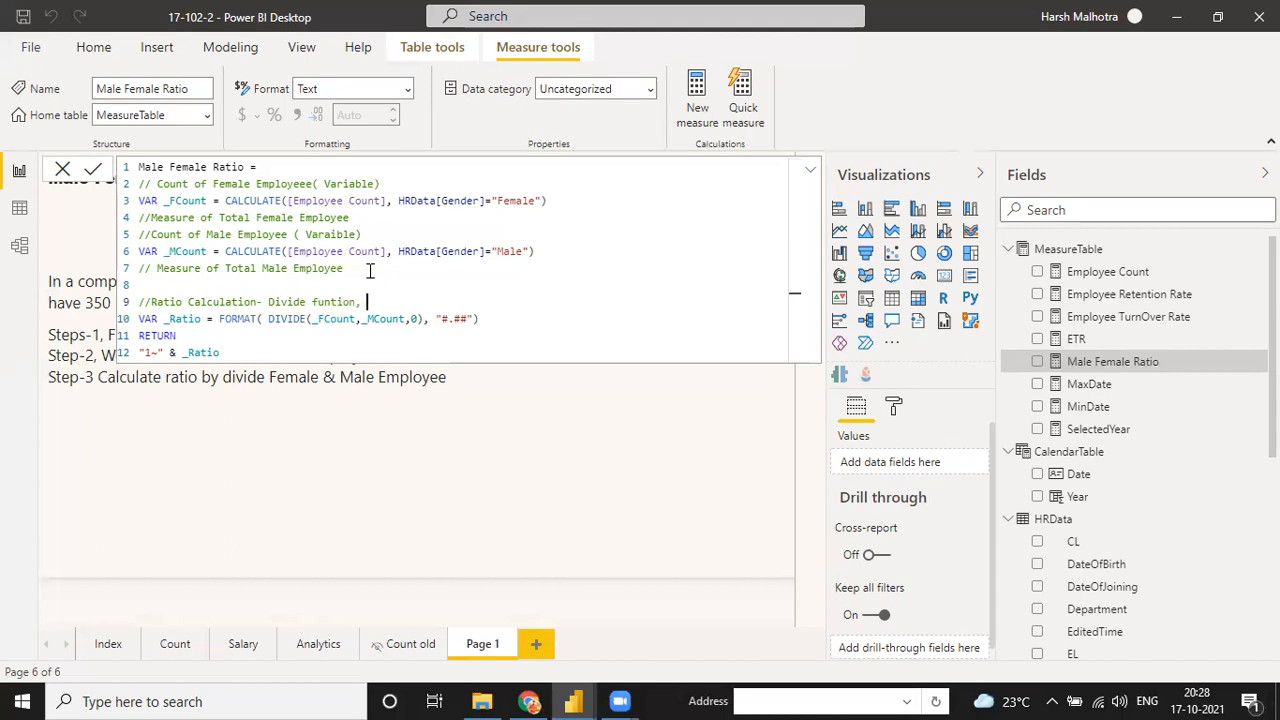
{"action": "type", "text": ", % , Compare"}
{"action": "left_click", "coordinate": [267, 318]}
{"action": "left_click", "coordinate": [416, 318]}
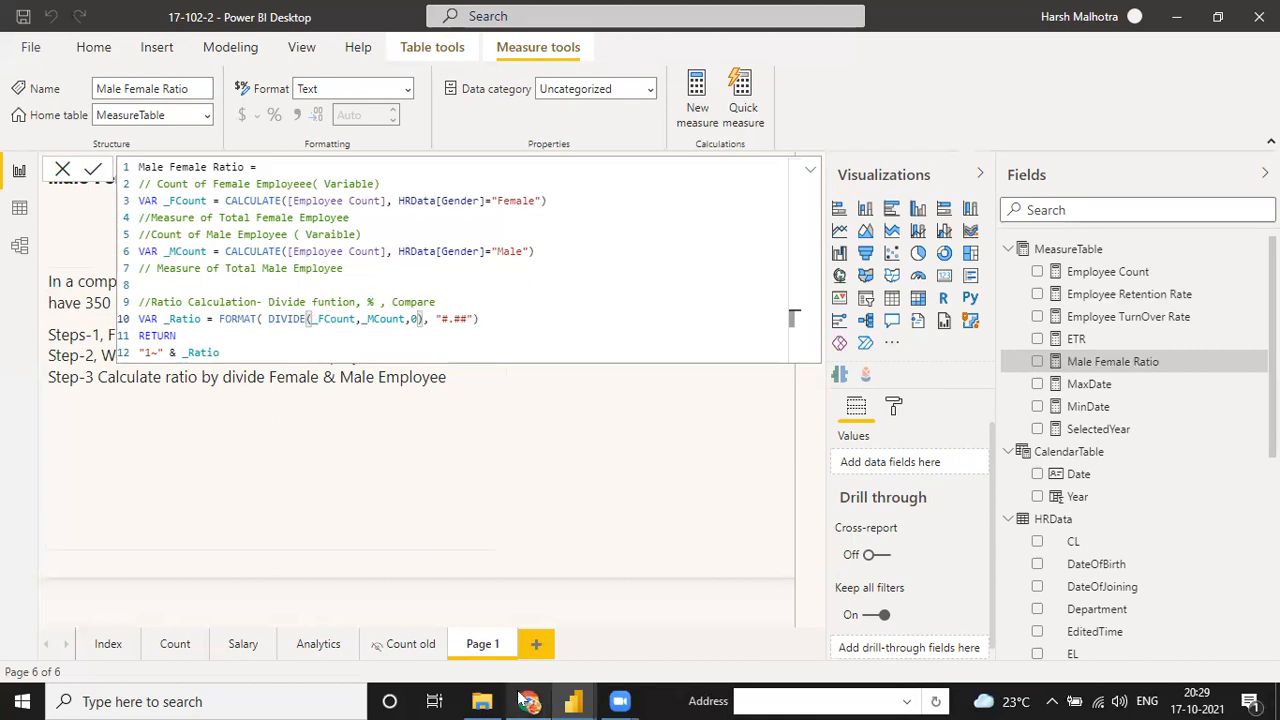
Launch Excel and create a blank workbook.
{"action": "left_click", "coordinate": [319, 700]}
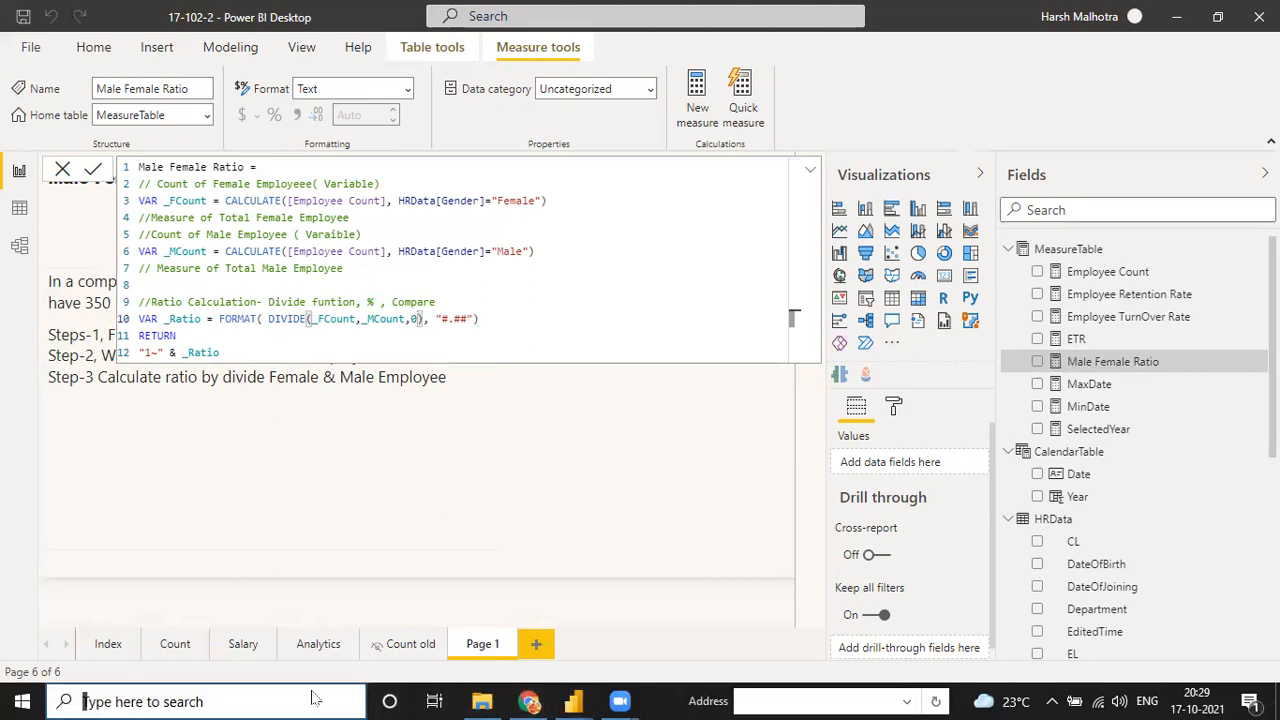
{"action": "type", "text": "x"}
{"action": "key", "text": "BackSpace"}
{"action": "type", "text": "excel"}
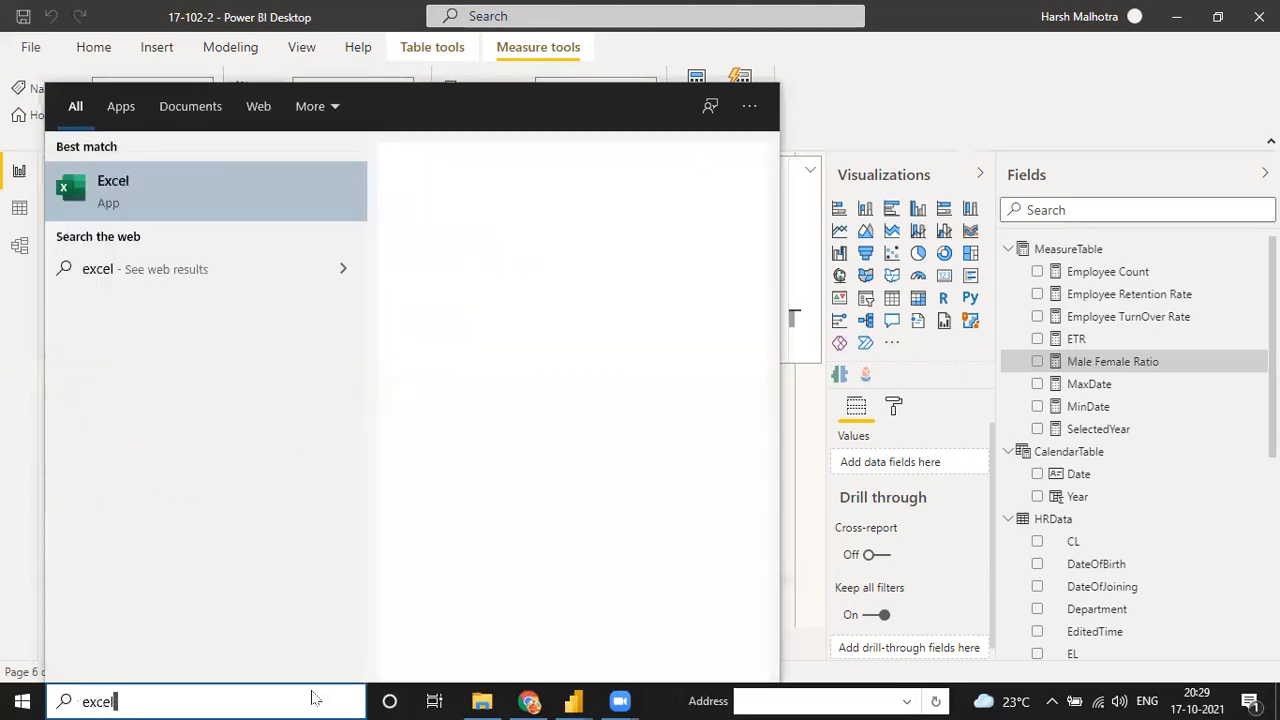
{"action": "left_click", "coordinate": [255, 181]}
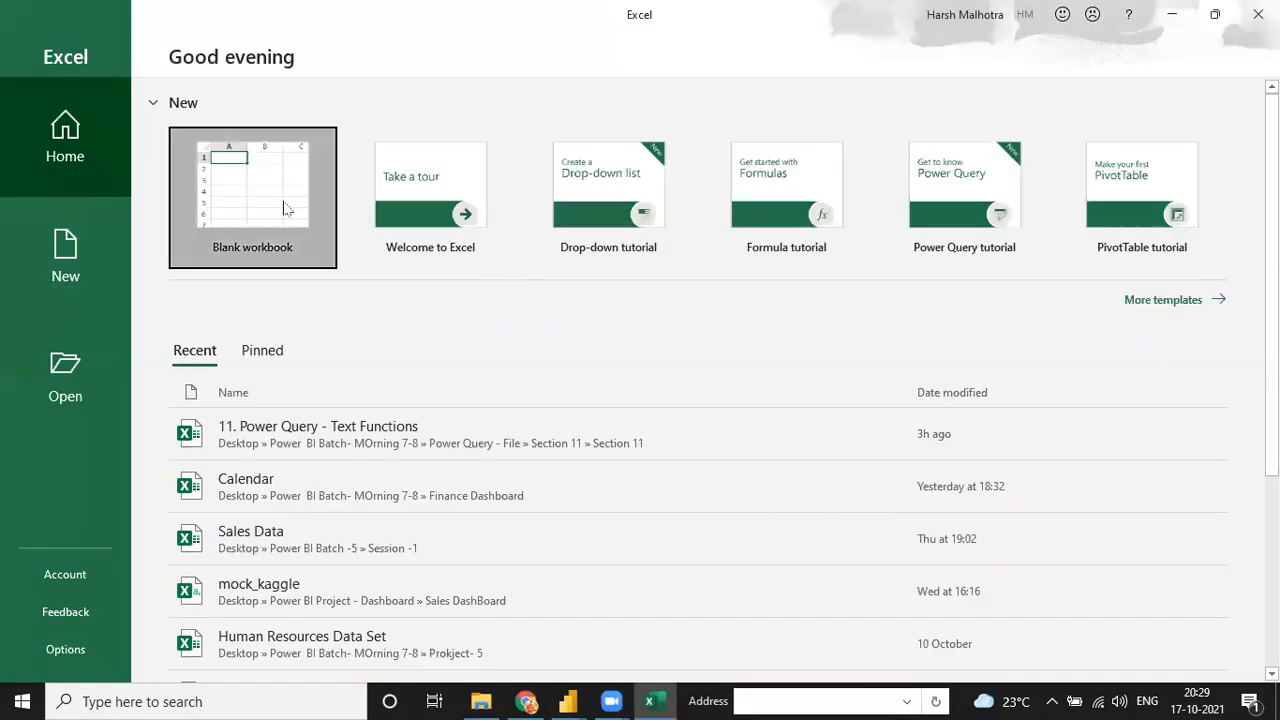
{"action": "left_click", "coordinate": [285, 208]}
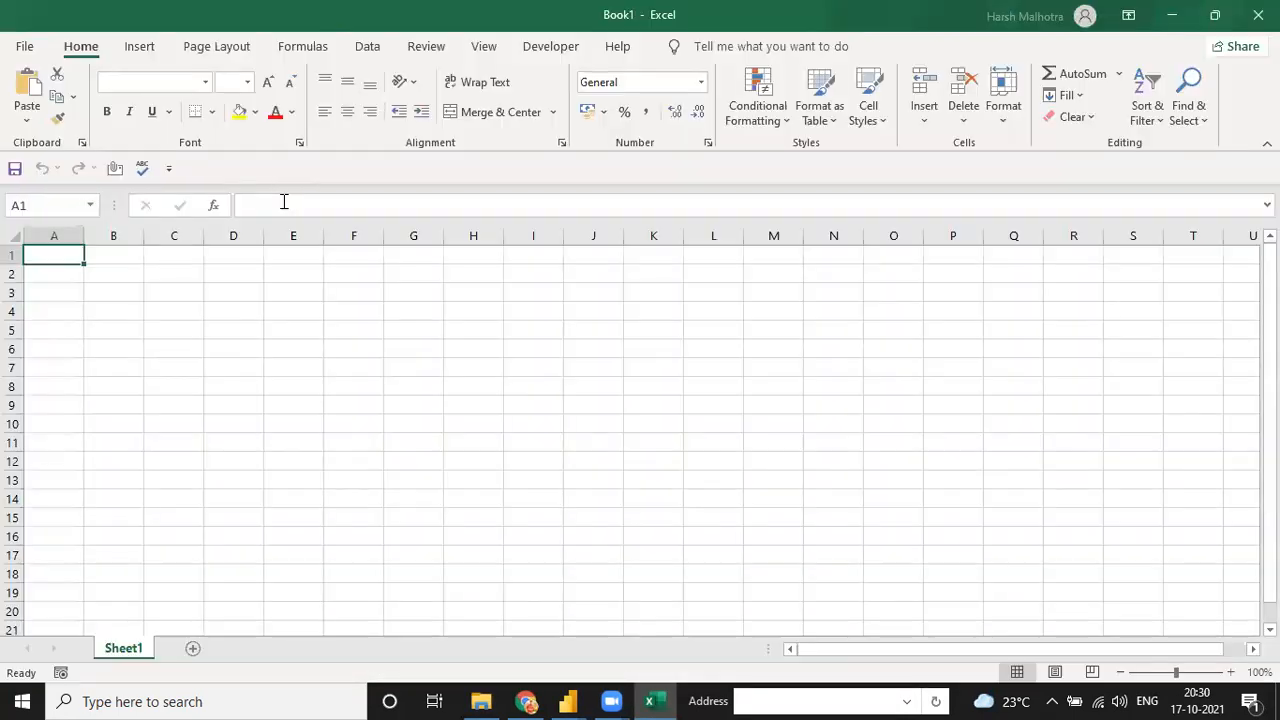
Enter the sample values 6 in cell D3 and 7 in cell D4.
{"action": "left_click", "coordinate": [250, 290]}
{"action": "key", "text": "Return"}
{"action": "type", "text": "7"}
{"action": "key", "text": "Return"}
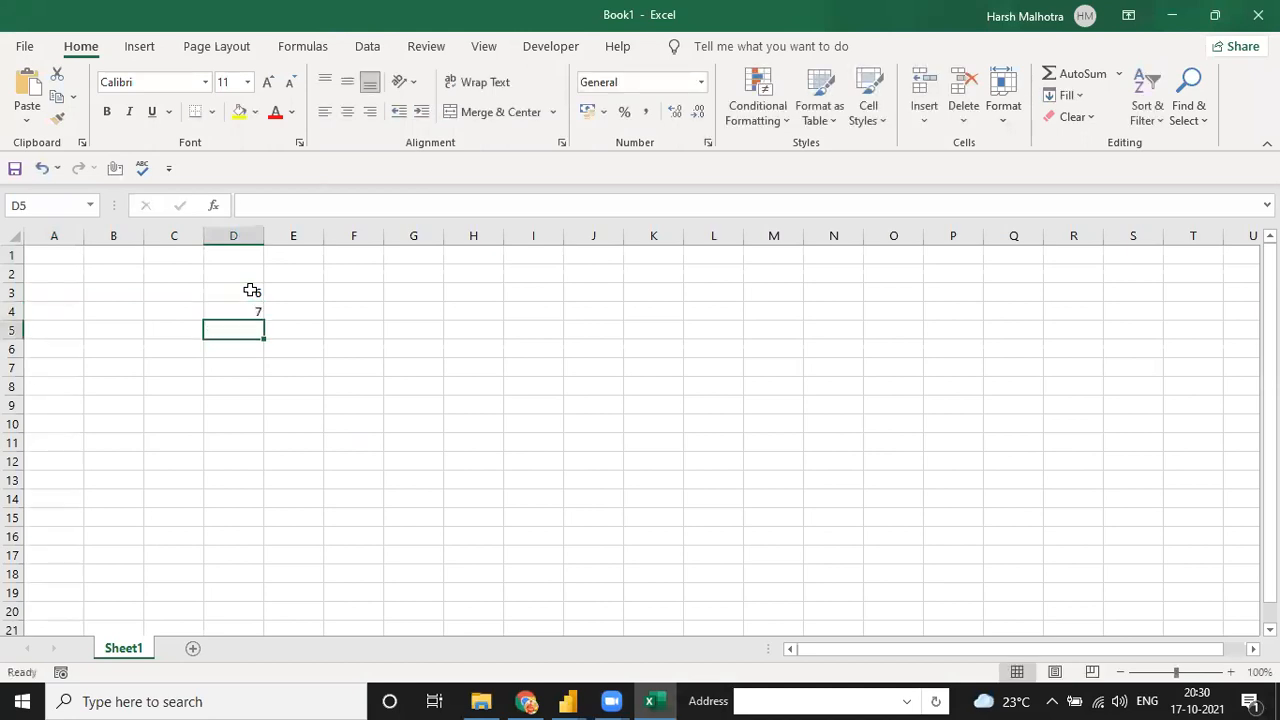
Divide D4 by D3 with a formula in cell D5.
{"action": "type", "text": "="}
{"action": "key", "text": "Up"}
{"action": "type", "text": "/"}
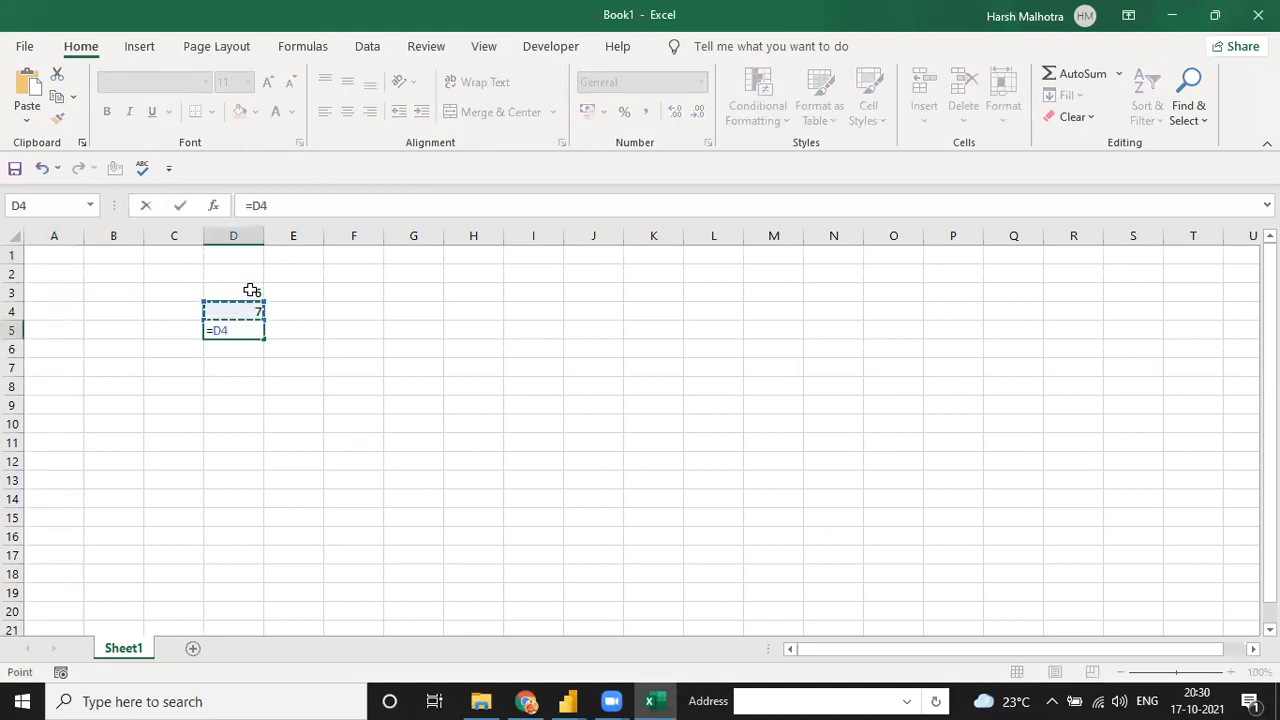
{"action": "key", "text": "Up"}
{"action": "key", "text": "Up"}
{"action": "key", "text": "Return"}
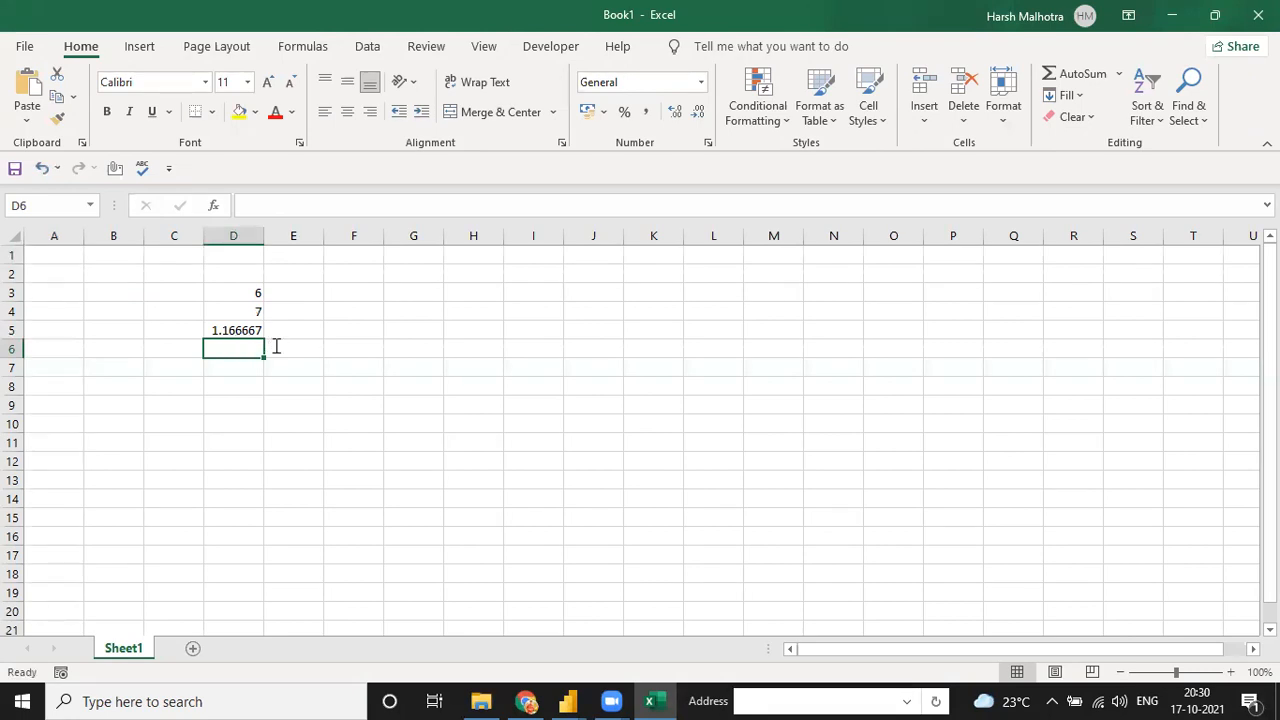
Back in Power BI, add a blank line after the _Ratio variable and change the returned prefix text to "1 : ".
{"action": "key", "text": "alt+Tab"}
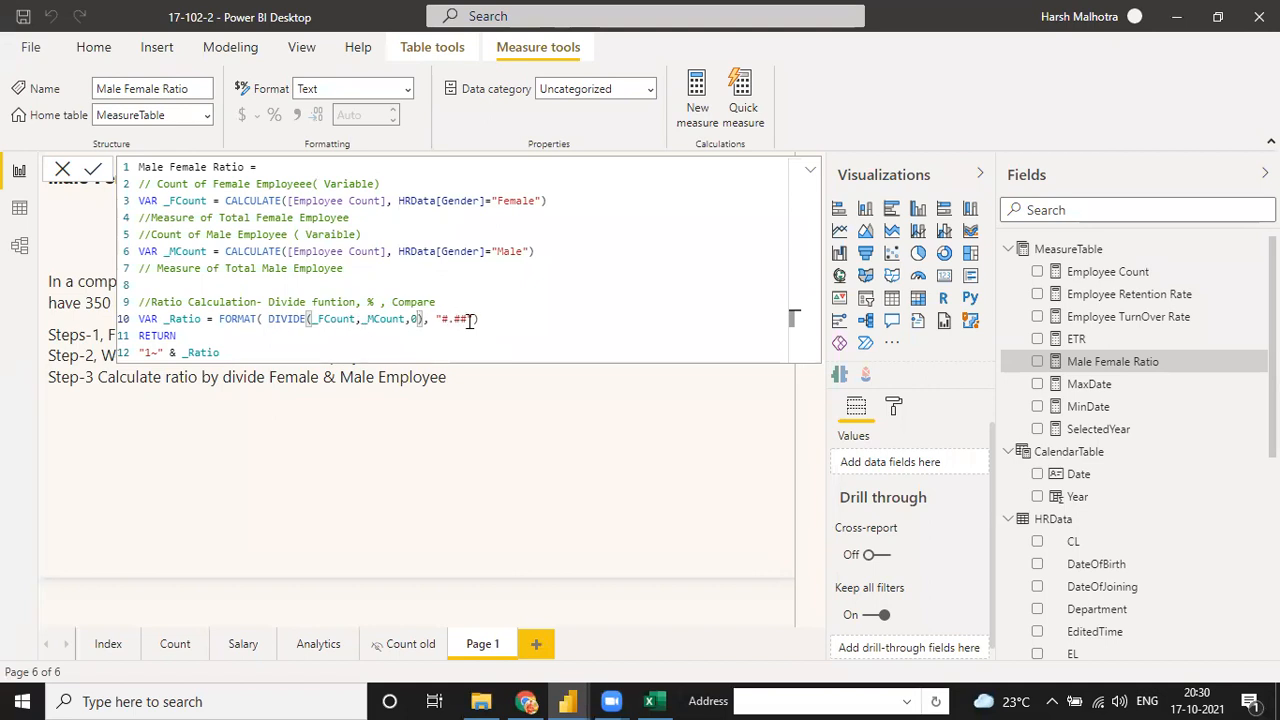
{"action": "key", "text": "alt+Tab"}
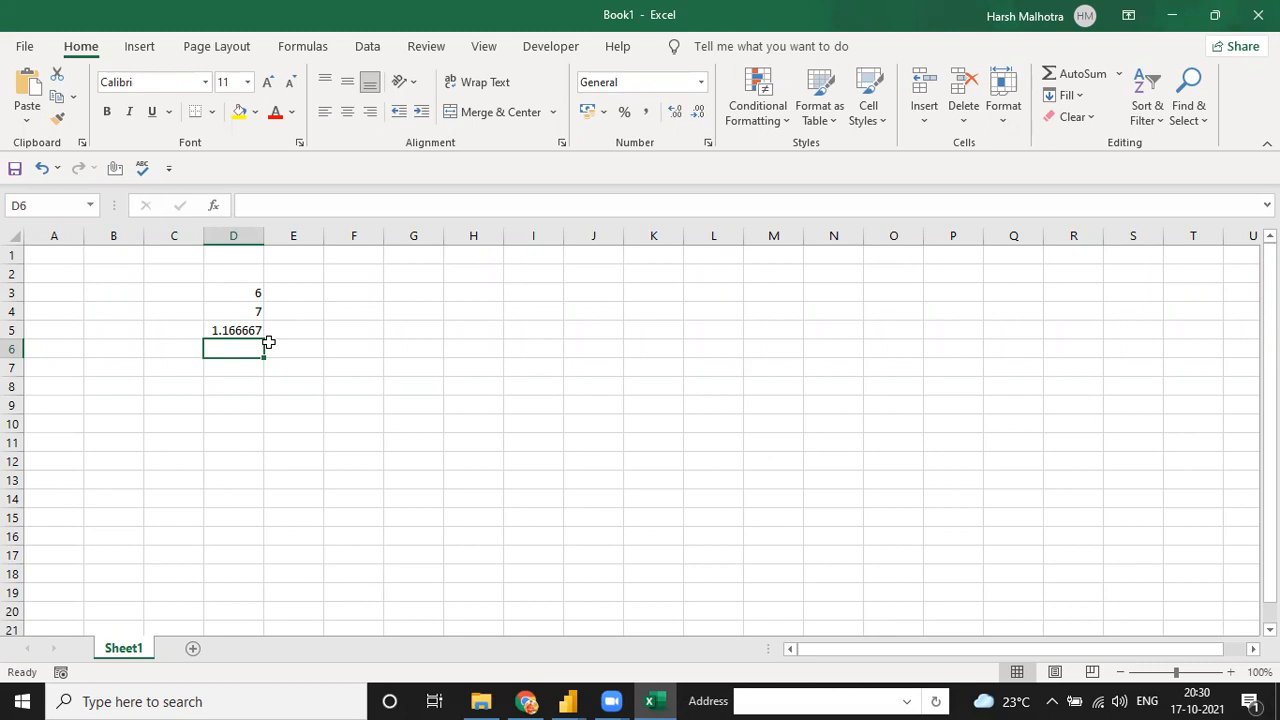
{"action": "key", "text": "alt+Tab"}
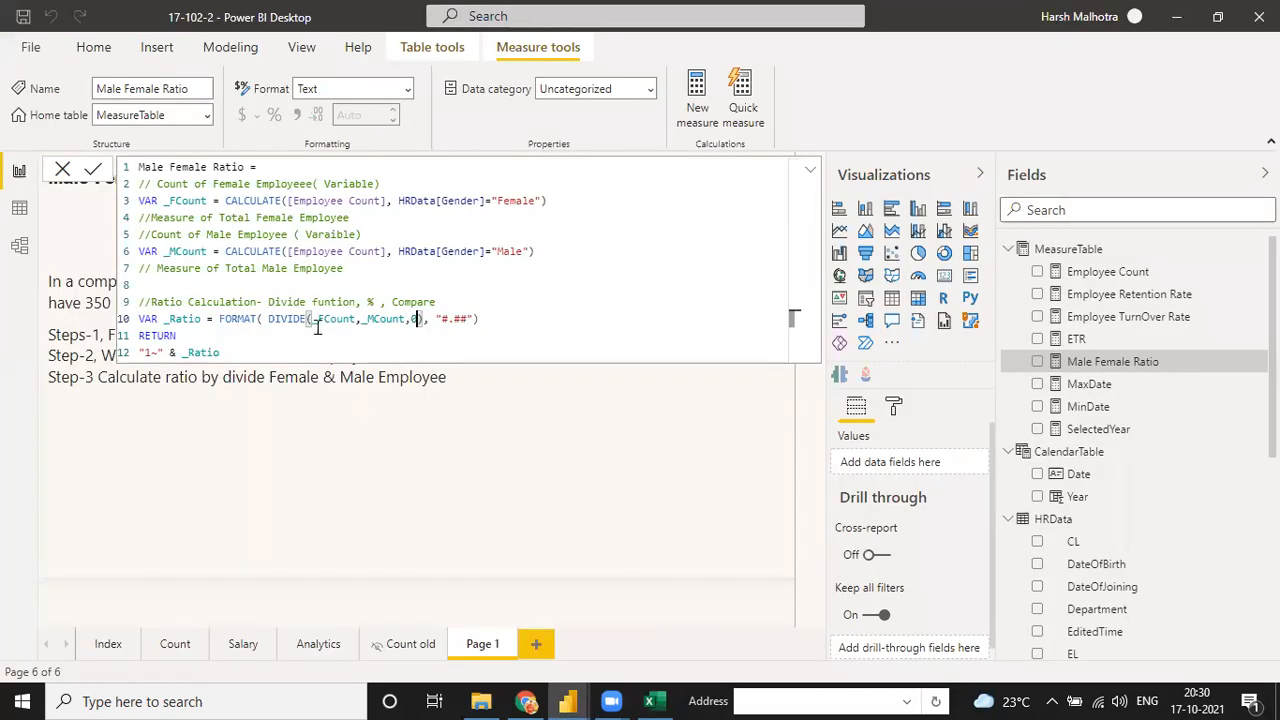
{"action": "left_click", "coordinate": [486, 320]}
{"action": "key", "text": "Return"}
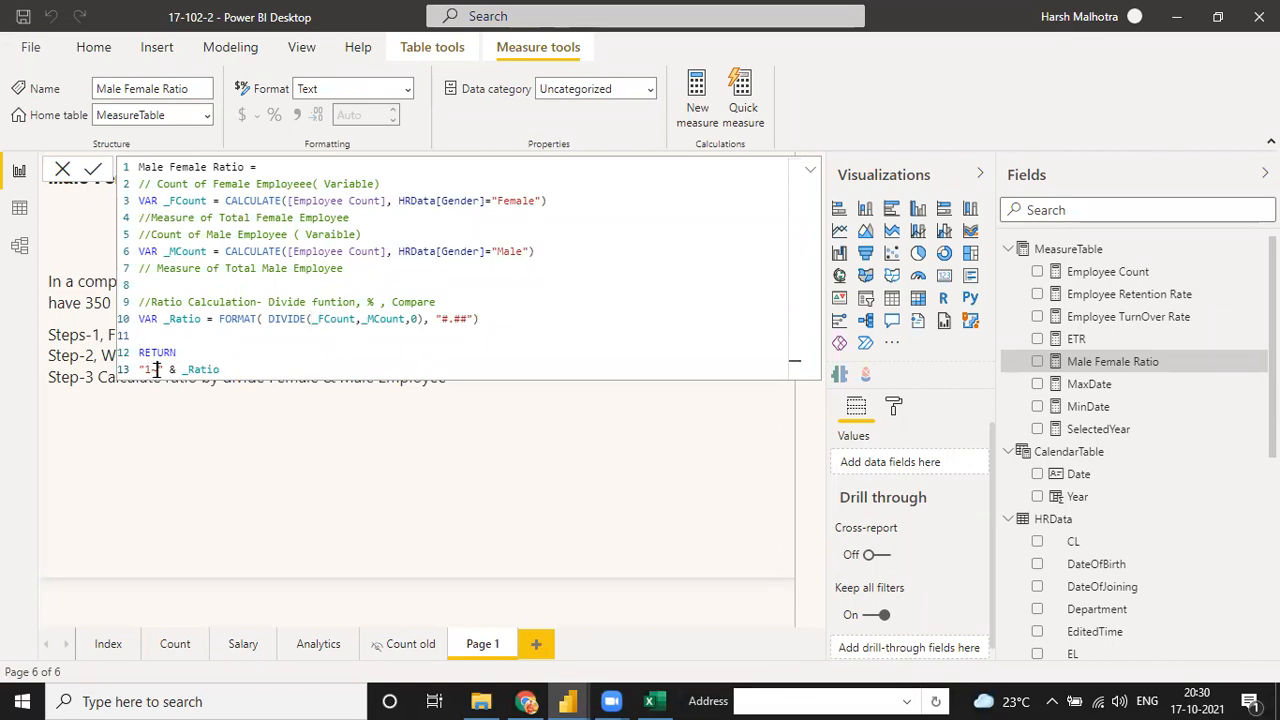
{"action": "left_click", "coordinate": [157, 369]}
{"action": "type", "text": ":"}
Switch to the Excel workbook and label the two sample values Male in C3 and Female in C4.
{"action": "key", "text": "alt+Tab"}
{"action": "key", "text": "Down"}
{"action": "key", "text": "Up"}
{"action": "key", "text": "Up"}
{"action": "key", "text": "Up"}
{"action": "key", "text": "Left"}
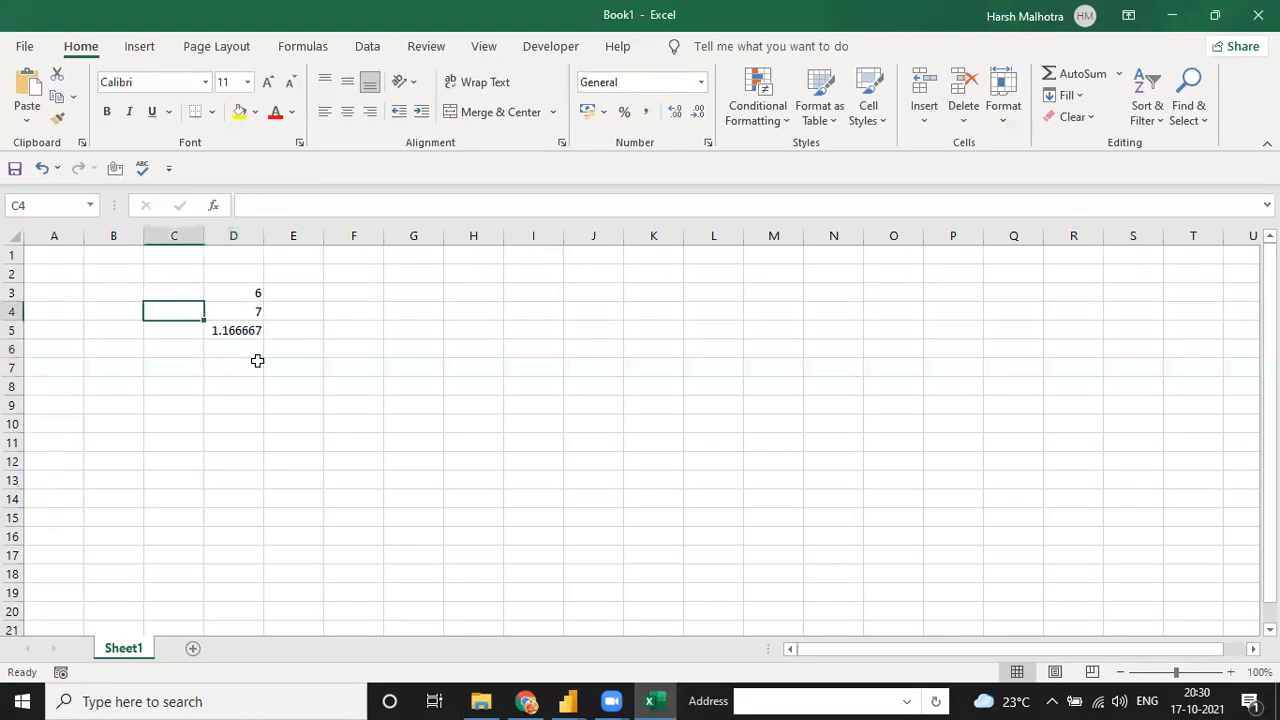
{"action": "type", "text": "Famil"}
{"action": "key", "text": "BackSpace"}
{"action": "key", "text": "BackSpace"}
{"action": "key", "text": "BackSpace"}
{"action": "key", "text": "BackSpace"}
{"action": "type", "text": "emale"}
{"action": "key", "text": "Up"}
{"action": "type", "text": "Male"}
Enter the label Total in C5 and set D5 to 13.
{"action": "key", "text": "Down"}
{"action": "key", "text": "Down"}
{"action": "key", "text": "Up"}
{"action": "key", "text": "Down"}
{"action": "type", "text": "Total"}
{"action": "key", "text": "Right"}
{"action": "type", "text": "13"}
{"action": "key", "text": "Return"}
Calculate the female-to-male ratio in cell C7 with the formula =D4/D3.
{"action": "key", "text": "Left"}
{"action": "key", "text": "Down"}
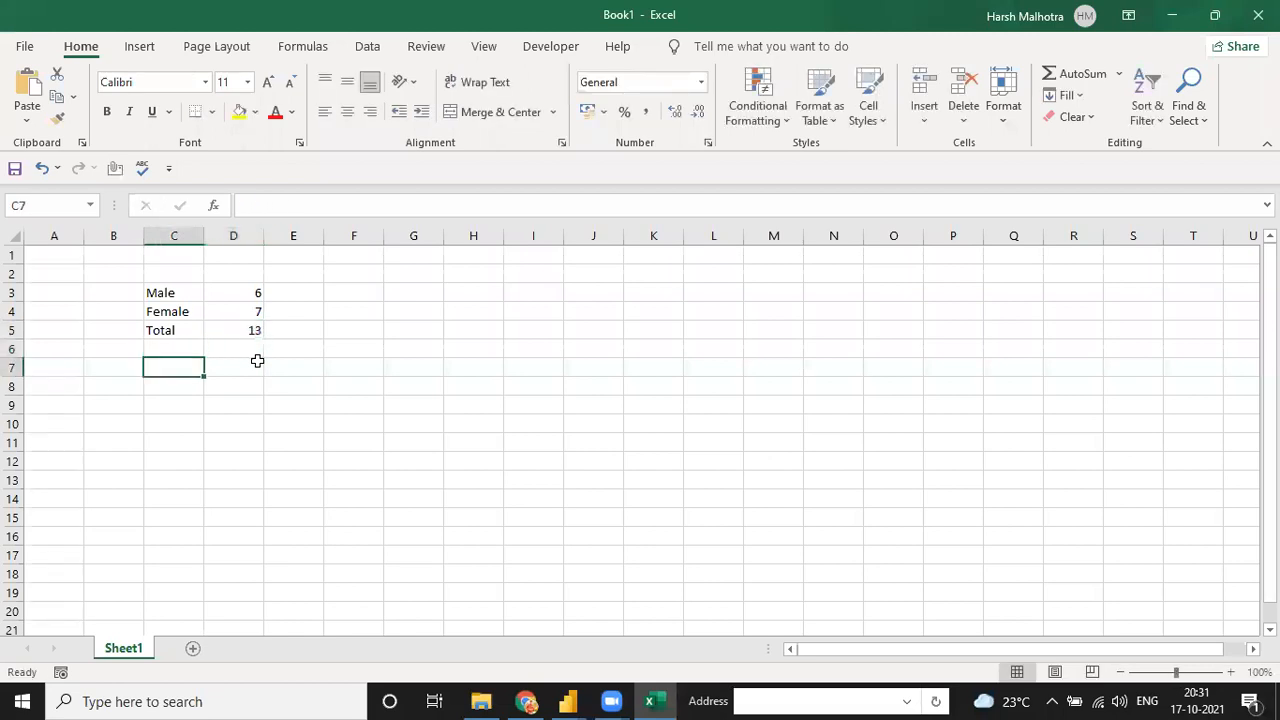
{"action": "type", "text": "="}
{"action": "key", "text": "Up"}
{"action": "key", "text": "Up"}
{"action": "key", "text": "Up"}
{"action": "key", "text": "Up"}
{"action": "key", "text": "Right"}
{"action": "key", "text": "Down"}
{"action": "type", "text": "/"}
{"action": "key", "text": "Up"}
{"action": "key", "text": "Up"}
{"action": "key", "text": "Up"}
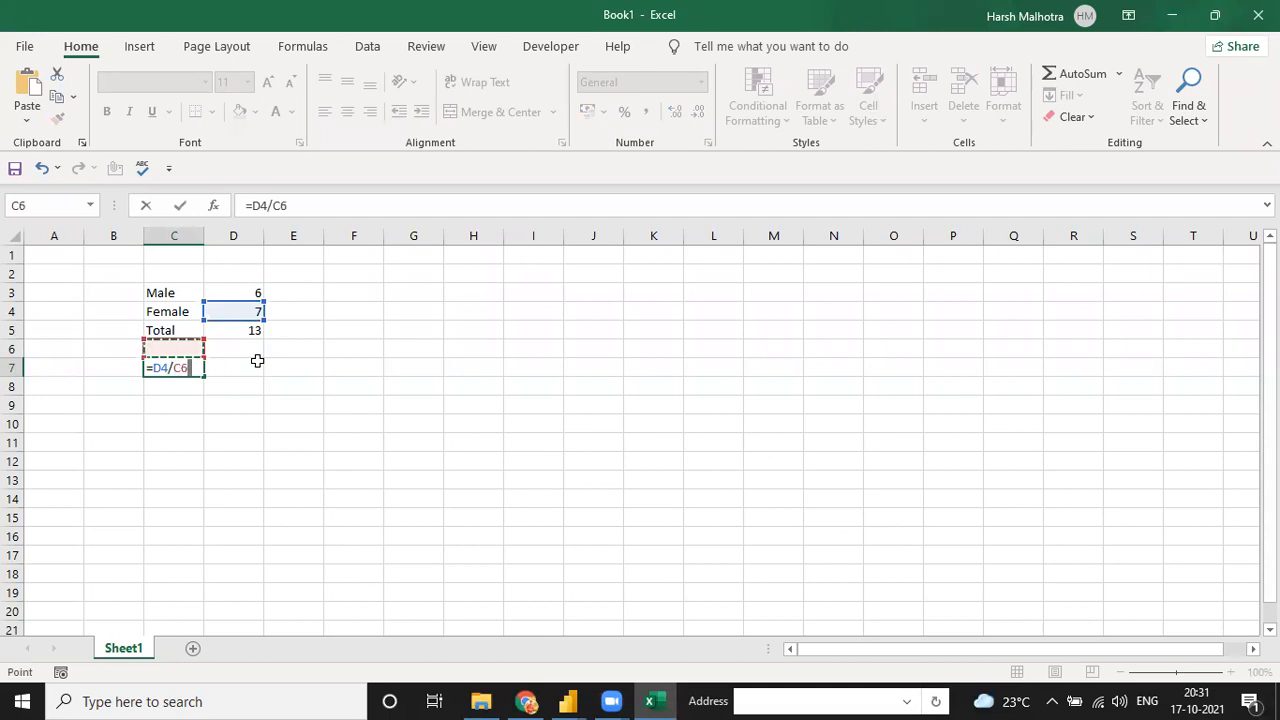
{"action": "key", "text": "Up"}
{"action": "key", "text": "Right"}
{"action": "key", "text": "Return"}
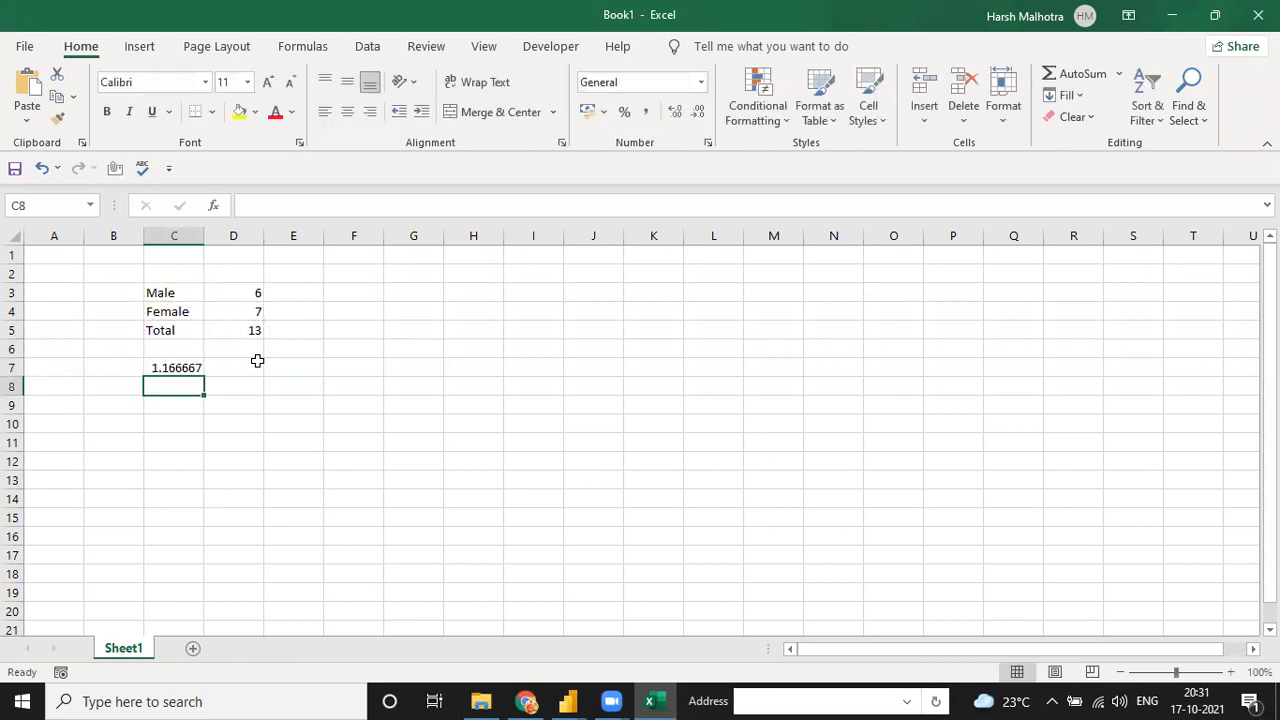
{"action": "key", "text": "Up"}
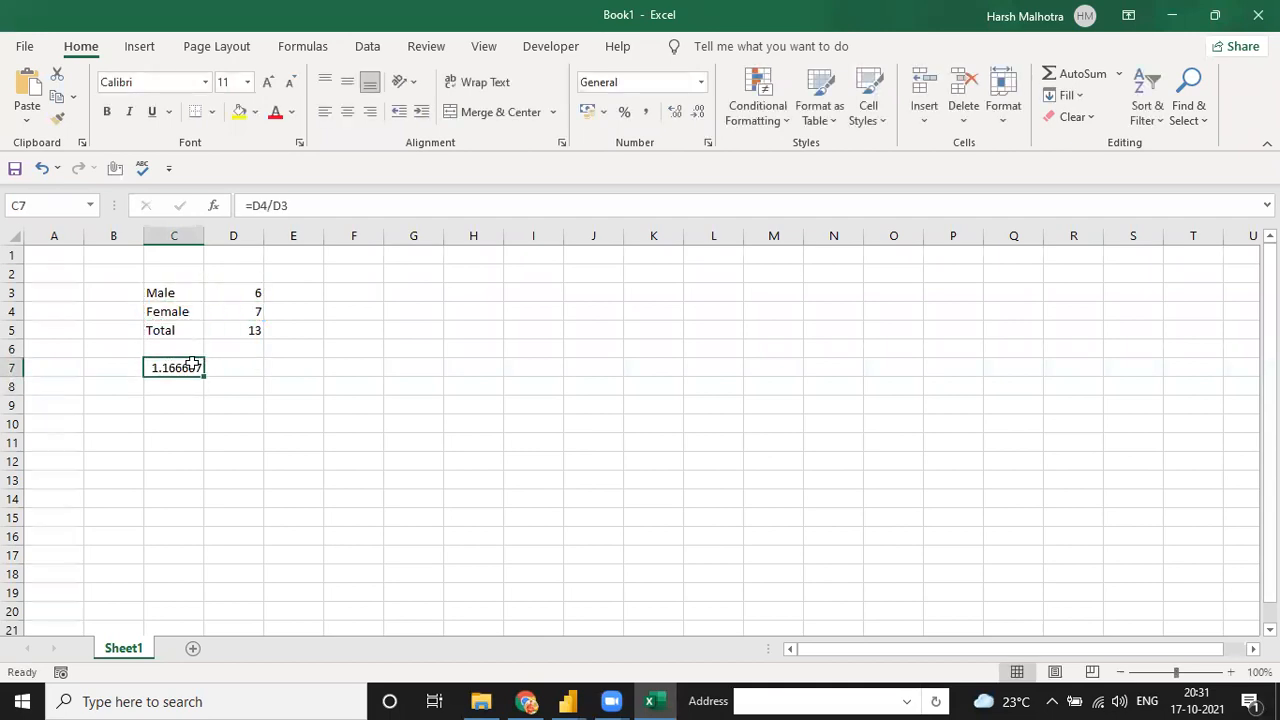
Label the ratio result with Answer in B7 and Female in A7.
{"action": "left_click", "coordinate": [115, 370]}
{"action": "type", "text": "Answer"}
{"action": "key", "text": "Return"}
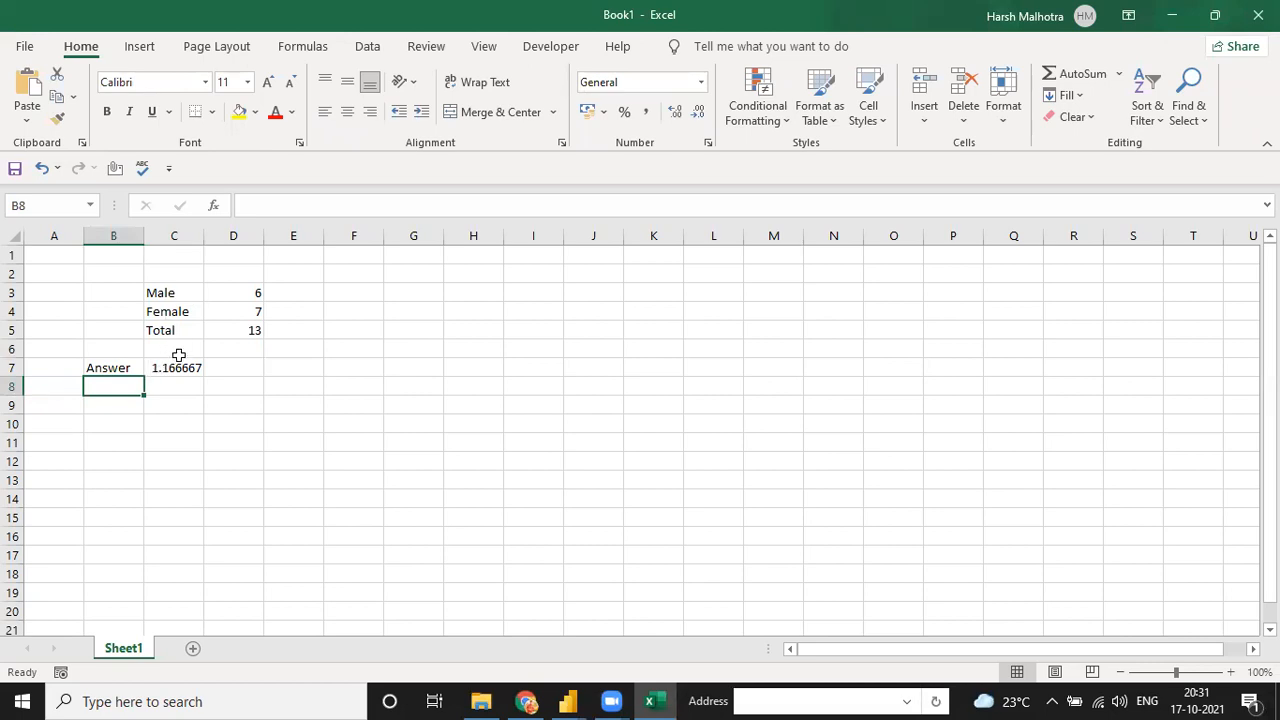
{"action": "left_click", "coordinate": [66, 367]}
{"action": "type", "text": "Female"}
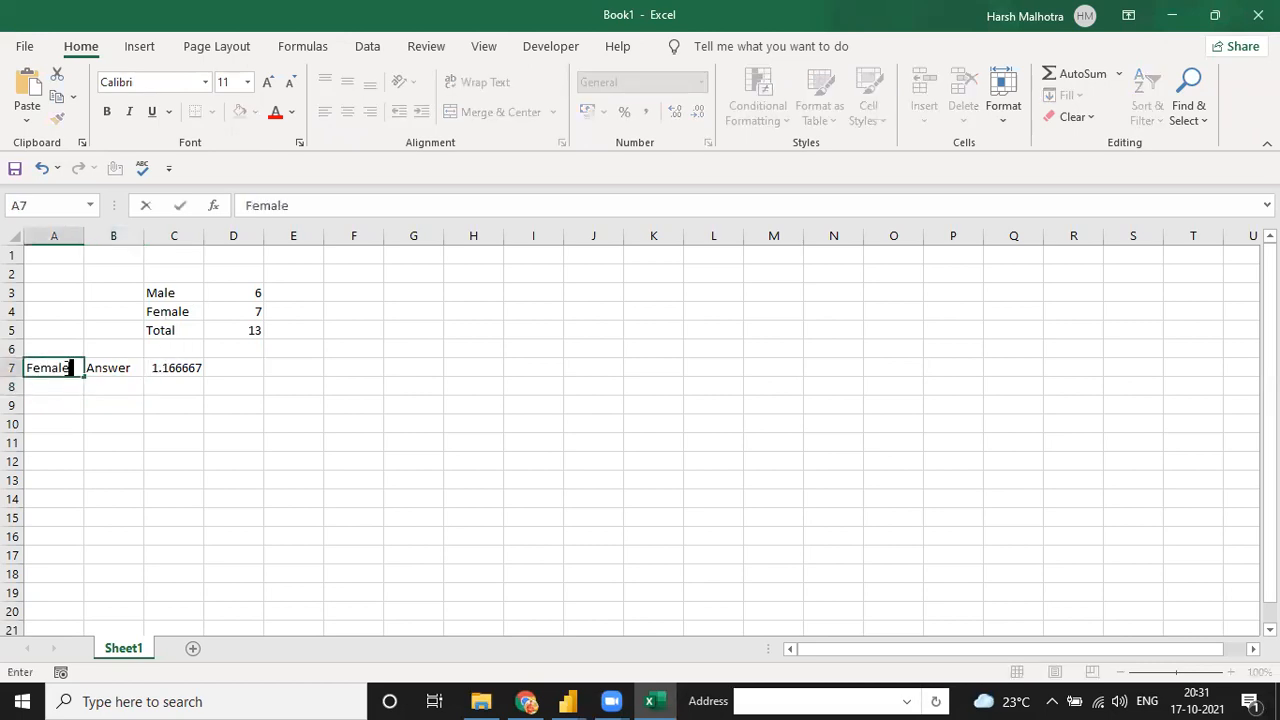
{"action": "key", "text": "Return"}
Switch back to Power BI and add a card with the Male Female Ratio measure, resized to a compact box level with the page title.
{"action": "key", "text": "alt+Tab"}
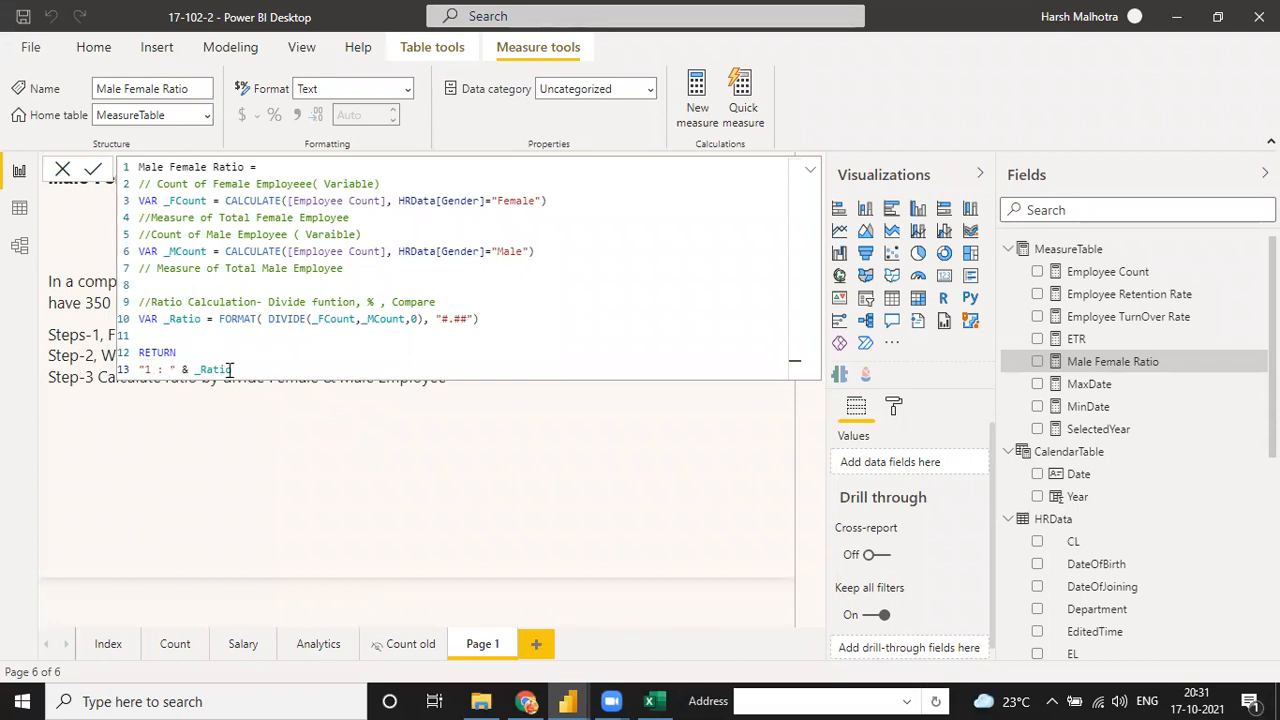
{"action": "key", "text": "alt+Tab"}
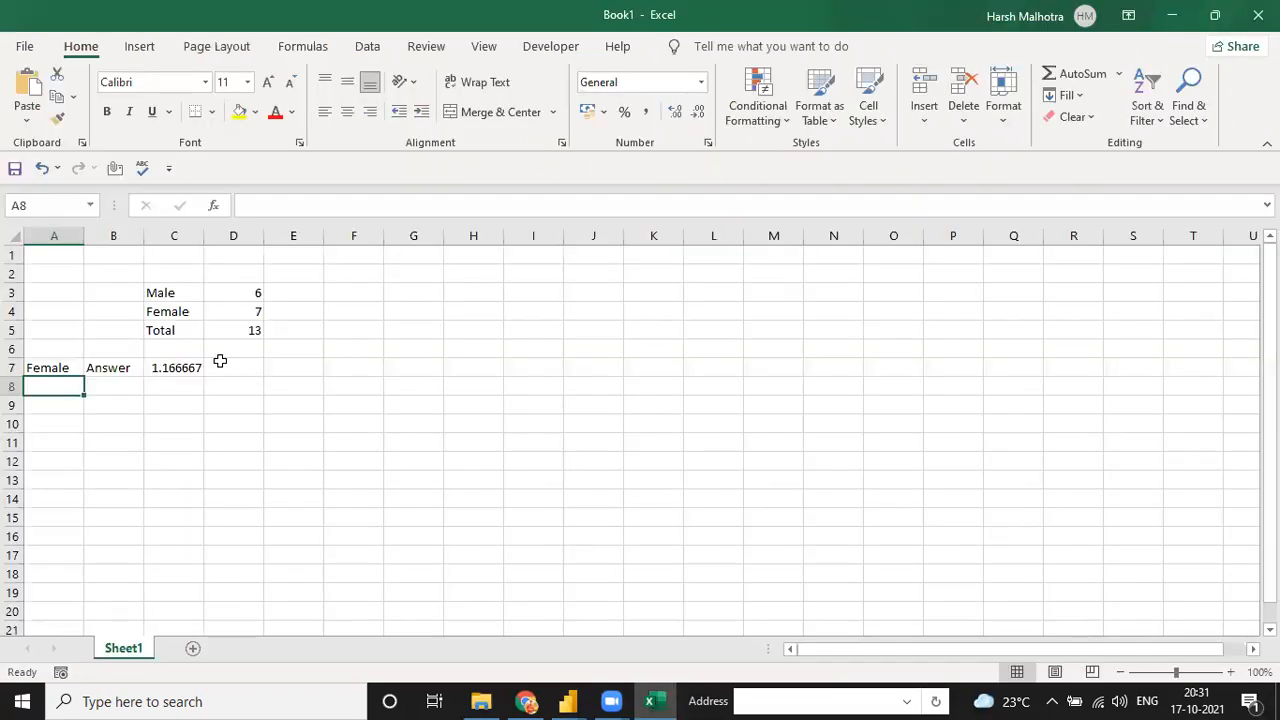
{"action": "key", "text": "alt+Tab"}
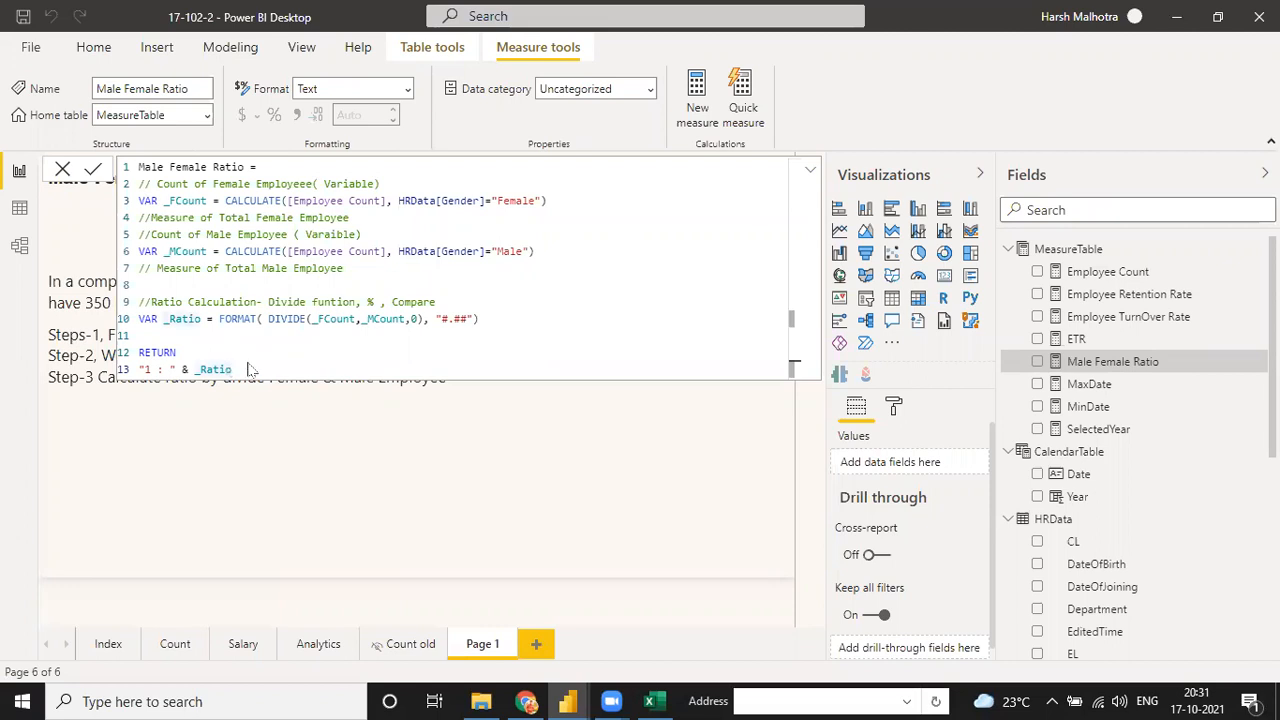
{"action": "left_click", "coordinate": [321, 425]}
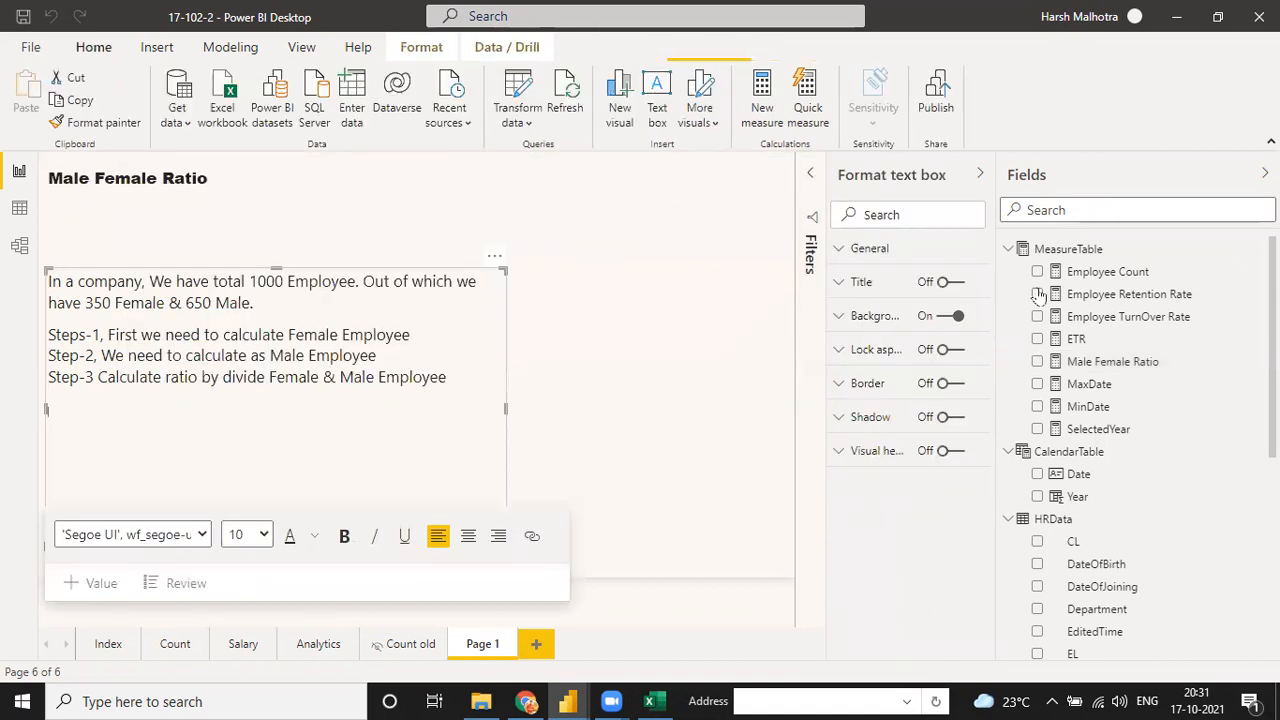
{"action": "left_click", "coordinate": [944, 276]}
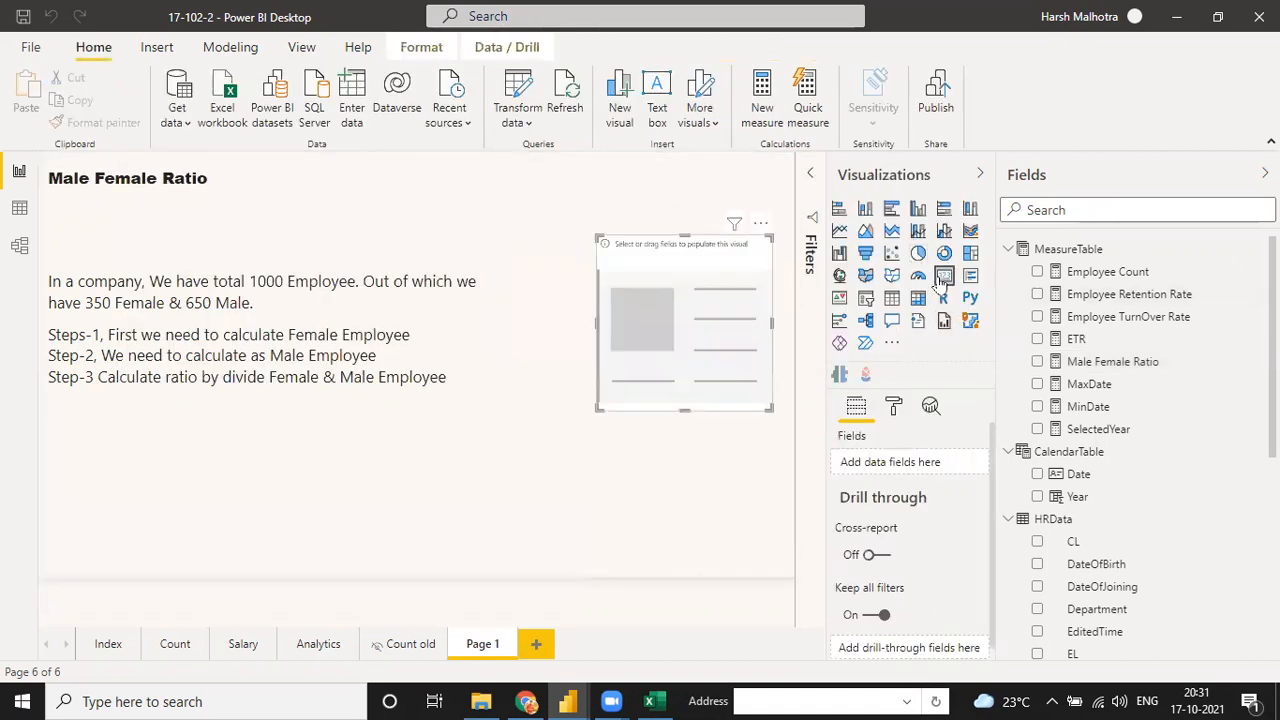
{"action": "left_click_drag", "start_coordinate": [1120, 368], "coordinate": [761, 308]}
{"action": "left_click_drag", "start_coordinate": [678, 233], "coordinate": [676, 165]}
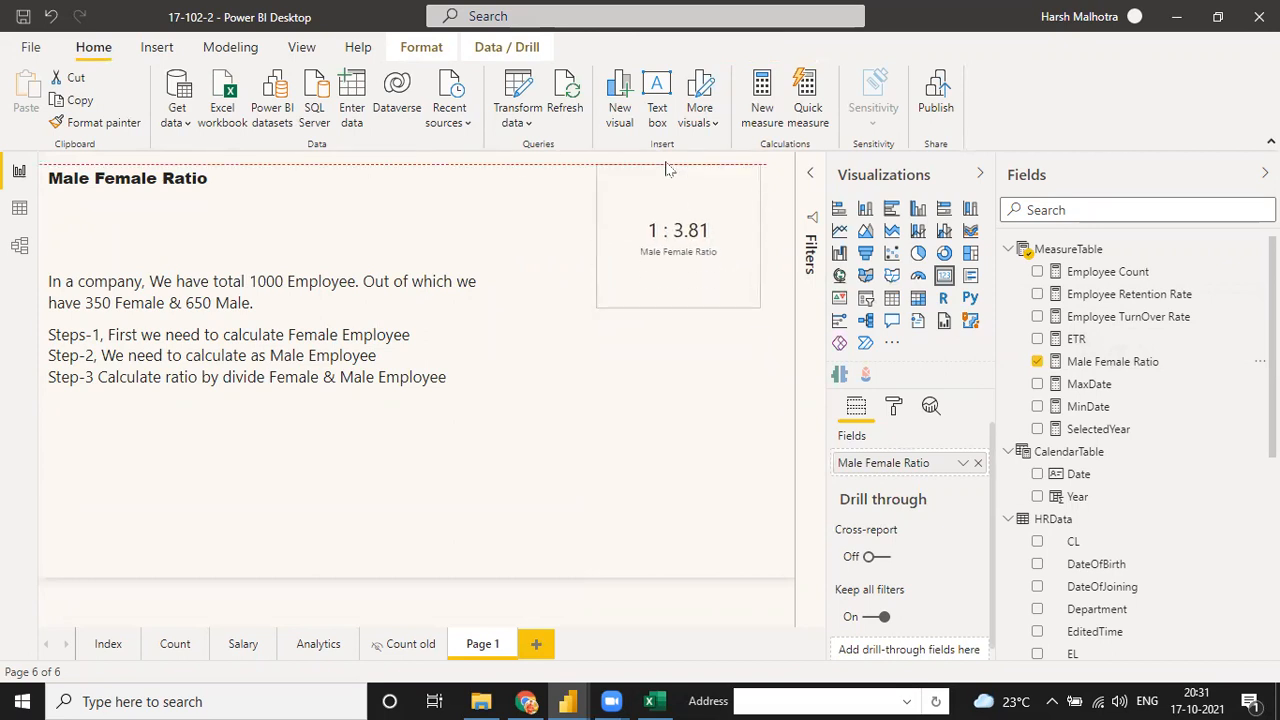
{"action": "left_click_drag", "start_coordinate": [678, 305], "coordinate": [680, 236]}
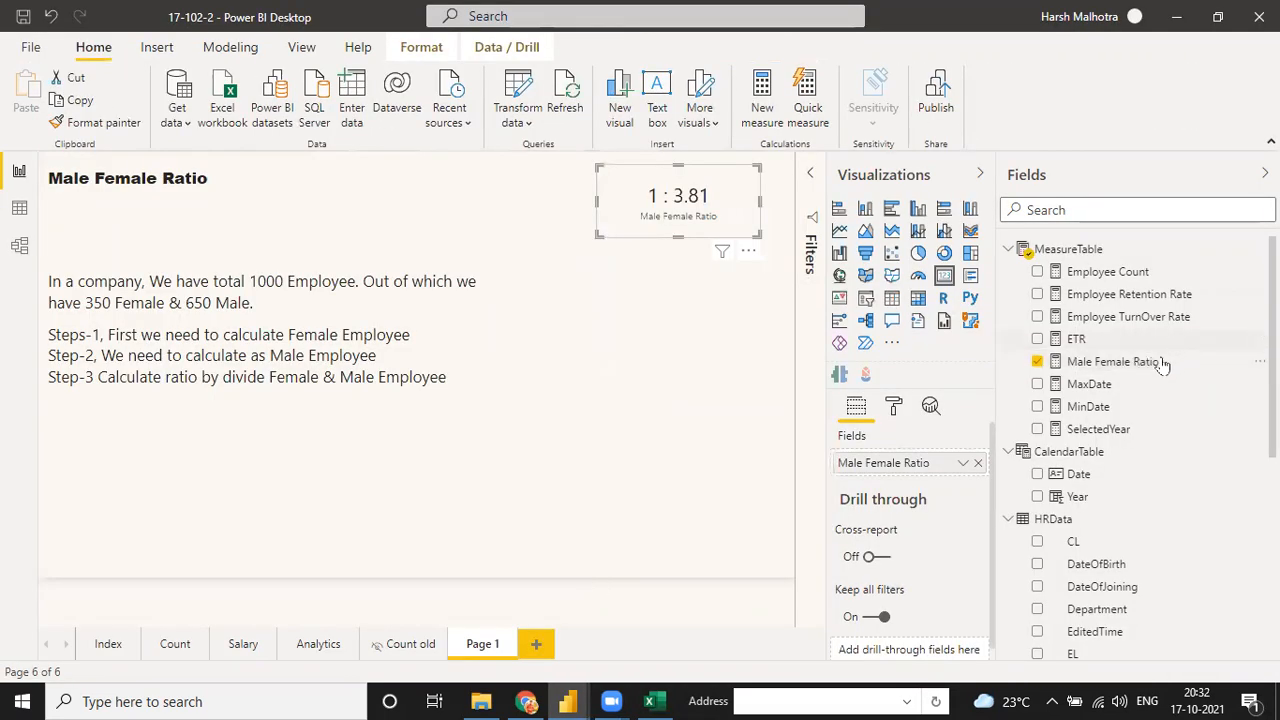
Remove the FORMAT wrapper and "#.##" pattern from the Male Female Ratio measure, leaving _Ratio as DIVIDE(_FCount,_MCount,0), and commit it.
{"action": "left_click", "coordinate": [1145, 361]}
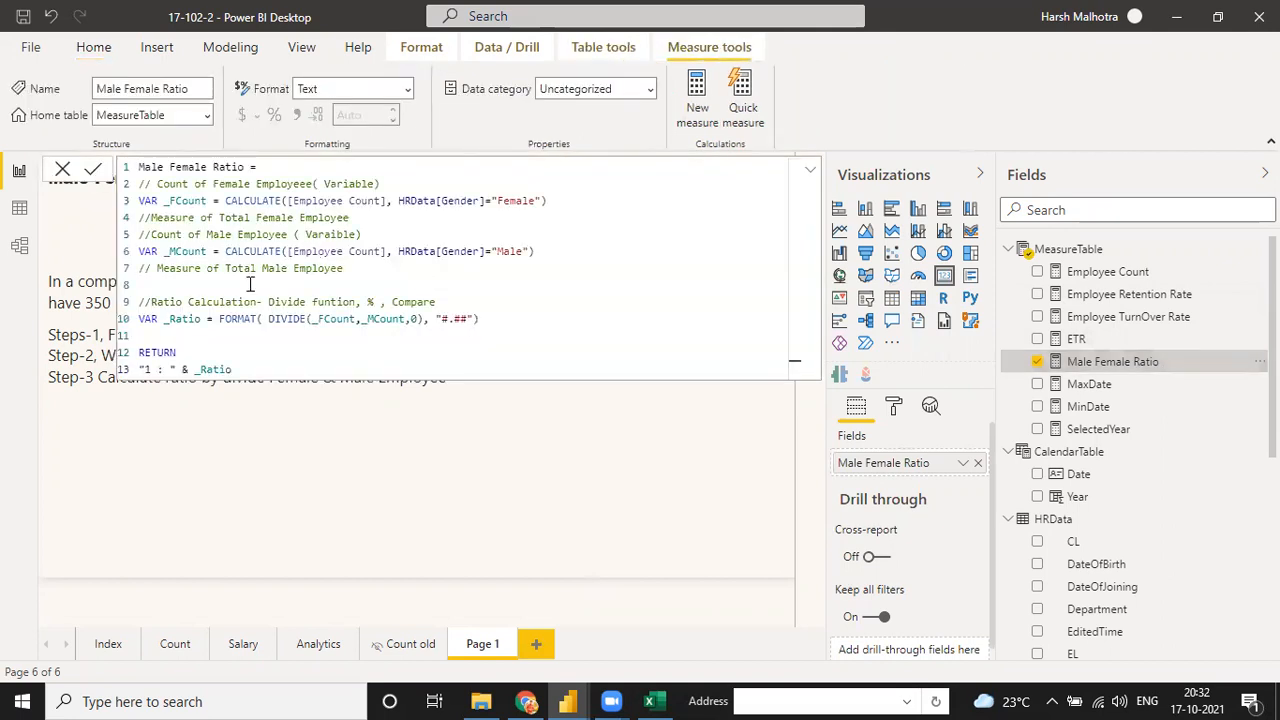
{"action": "left_click", "coordinate": [258, 319]}
{"action": "key", "text": "BackSpace"}
{"action": "key", "text": "BackSpace"}
{"action": "key", "text": "BackSpace"}
{"action": "key", "text": "BackSpace"}
{"action": "key", "text": "BackSpace"}
{"action": "key", "text": "BackSpace"}
{"action": "key", "text": "BackSpace"}
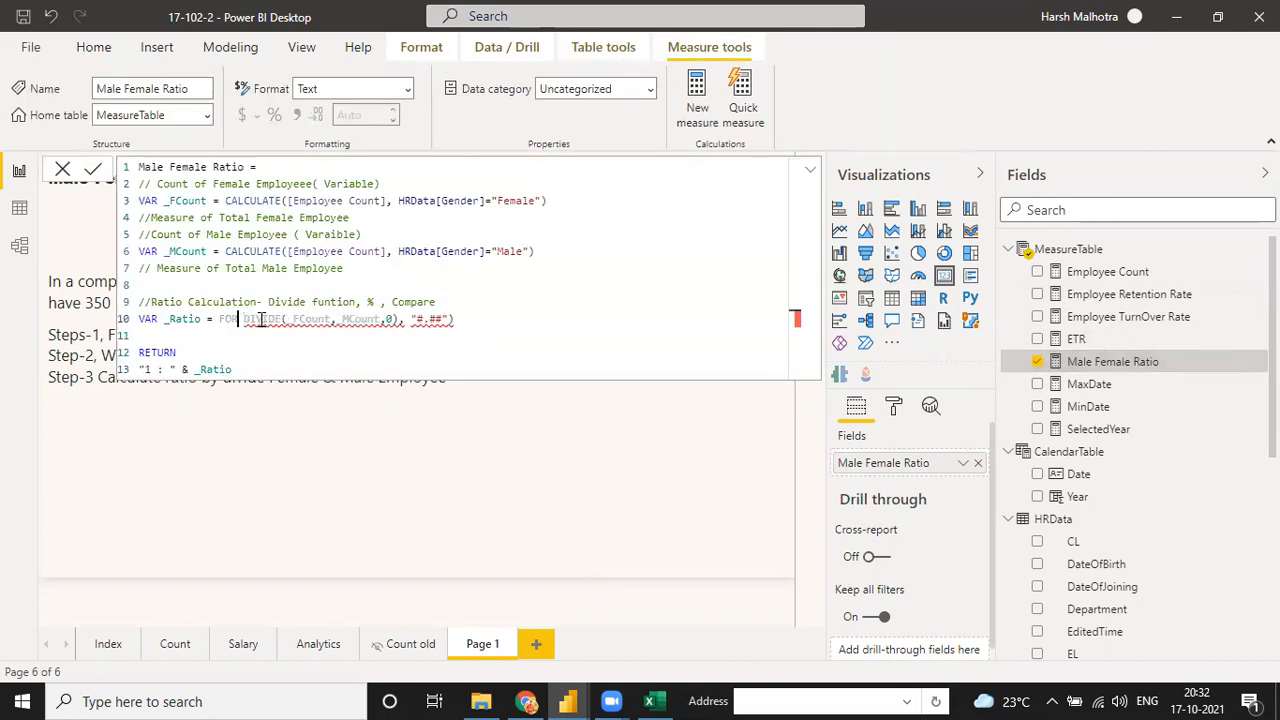
{"action": "left_click", "coordinate": [437, 322]}
{"action": "key", "text": "BackSpace"}
{"action": "key", "text": "BackSpace"}
{"action": "key", "text": "BackSpace"}
{"action": "key", "text": "BackSpace"}
{"action": "key", "text": "BackSpace"}
{"action": "key", "text": "BackSpace"}
{"action": "key", "text": "BackSpace"}
{"action": "key", "text": "BackSpace"}
{"action": "key", "text": "BackSpace"}
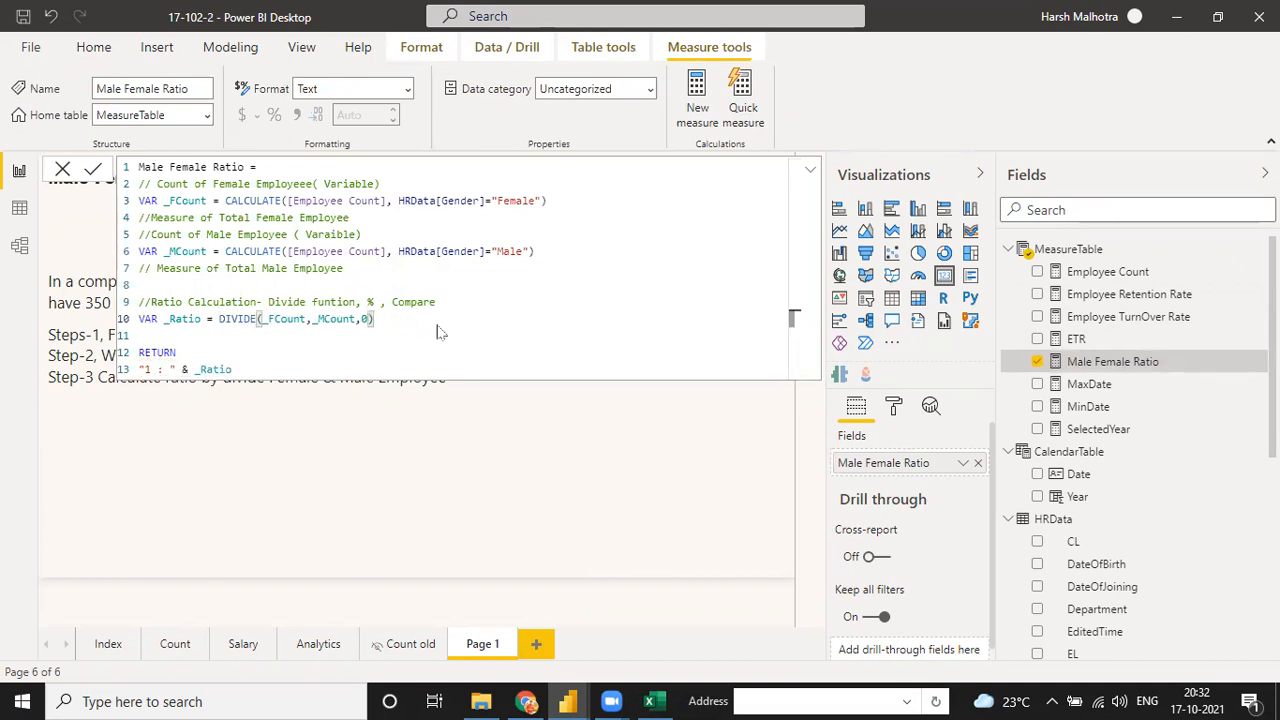
{"action": "key", "text": "Return"}
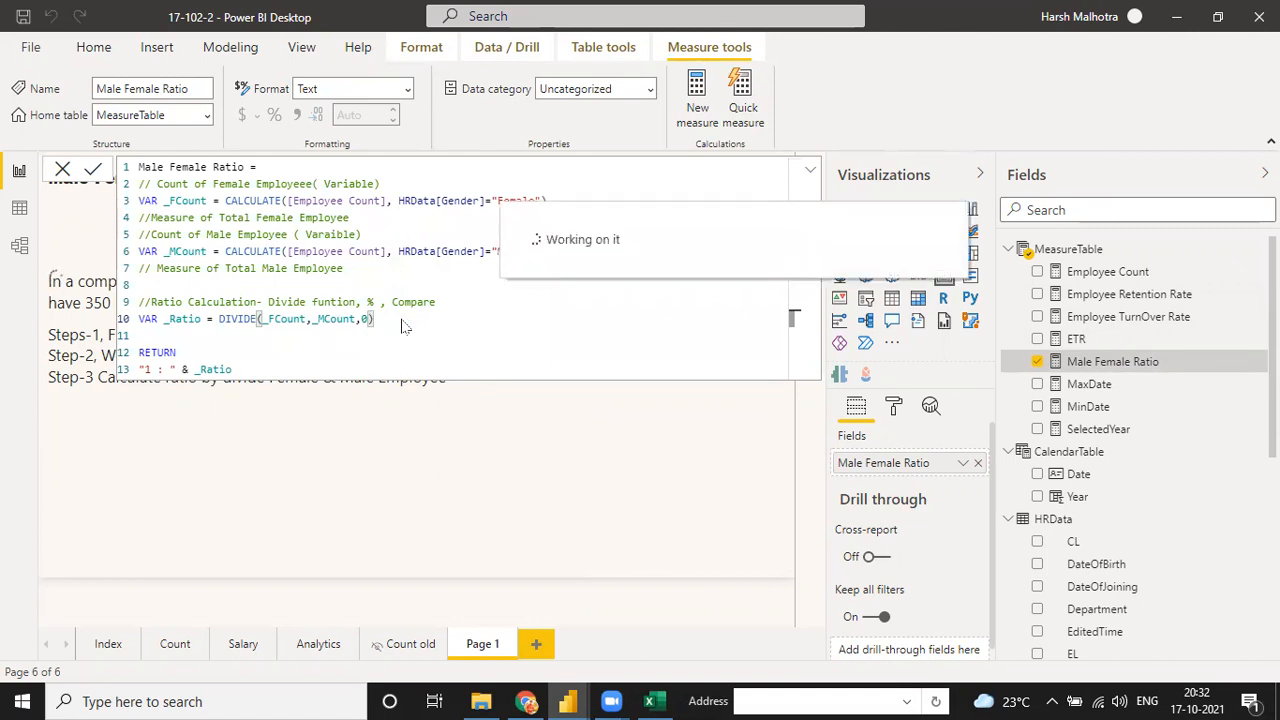
{"action": "left_click", "coordinate": [497, 398]}
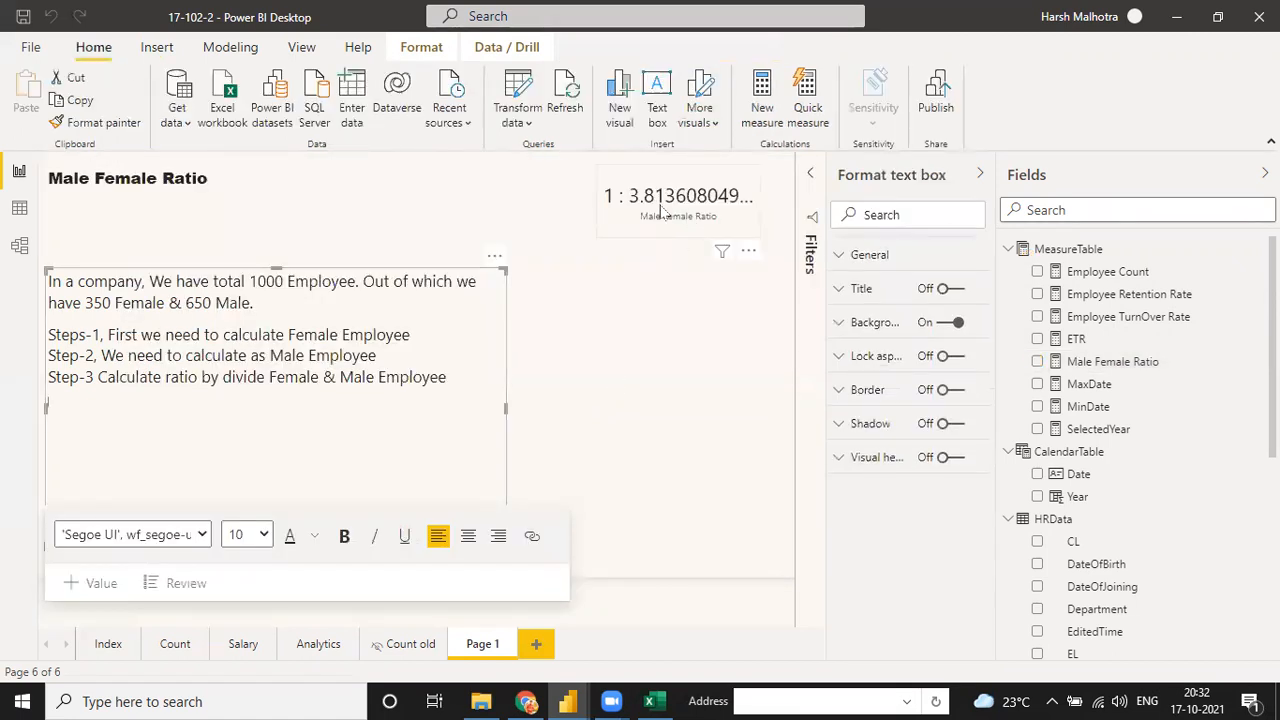
Wrap the DIVIDE expression of the _Ratio variable in a format function with the pattern "#.##" in the Male Female Ratio measure.
{"action": "left_click", "coordinate": [1098, 366]}
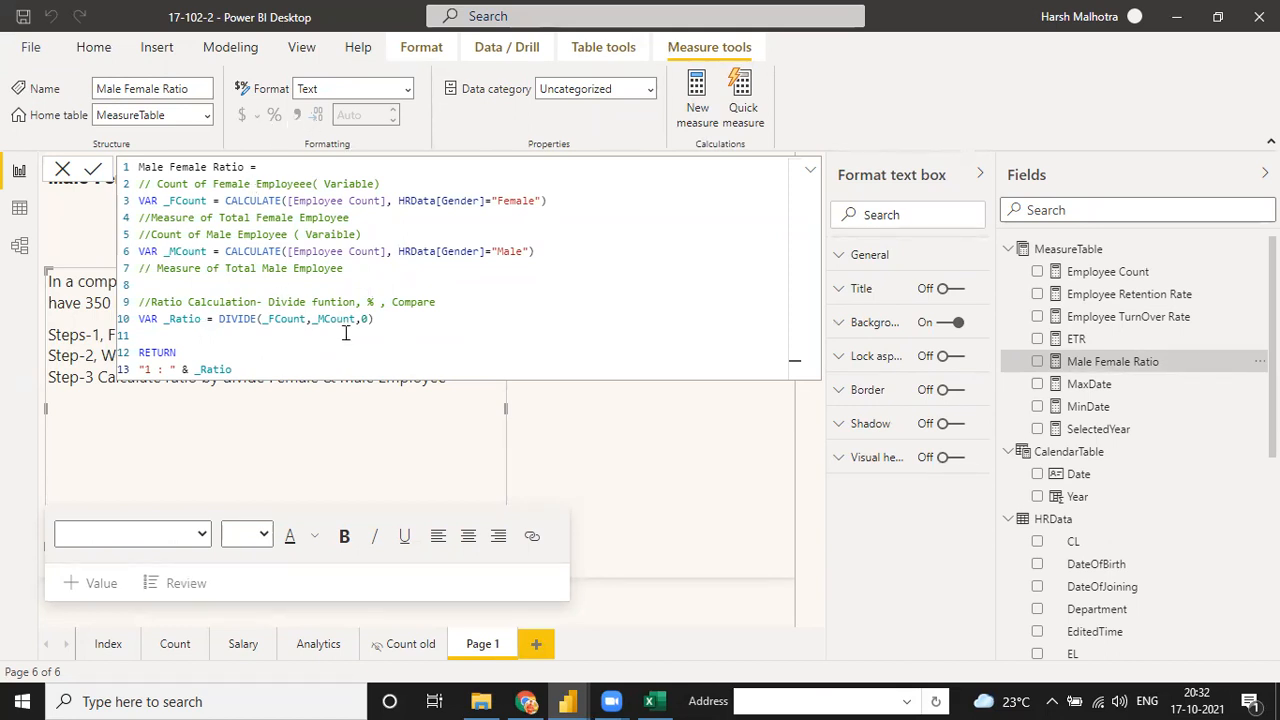
{"action": "left_click", "coordinate": [219, 318]}
{"action": "type", "text": "Form"}
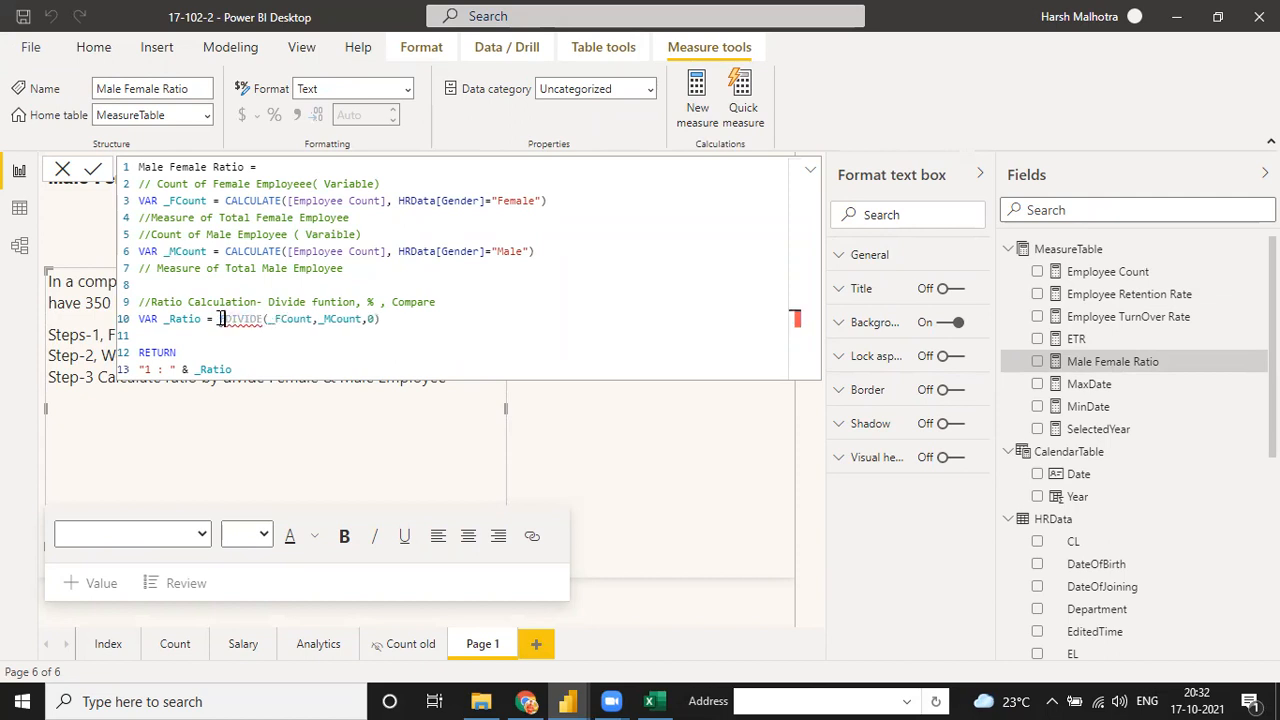
{"action": "type", "text": "at"}
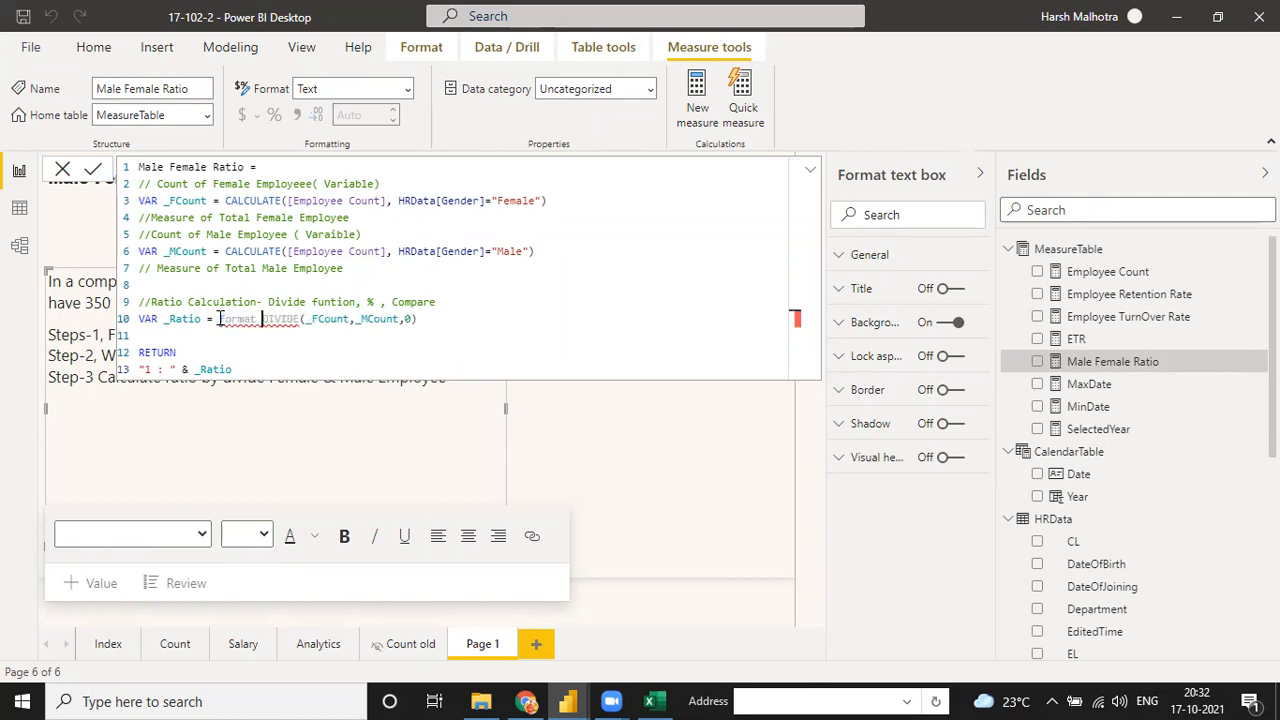
{"action": "key", "text": "BackSpace"}
{"action": "type", "text": "("}
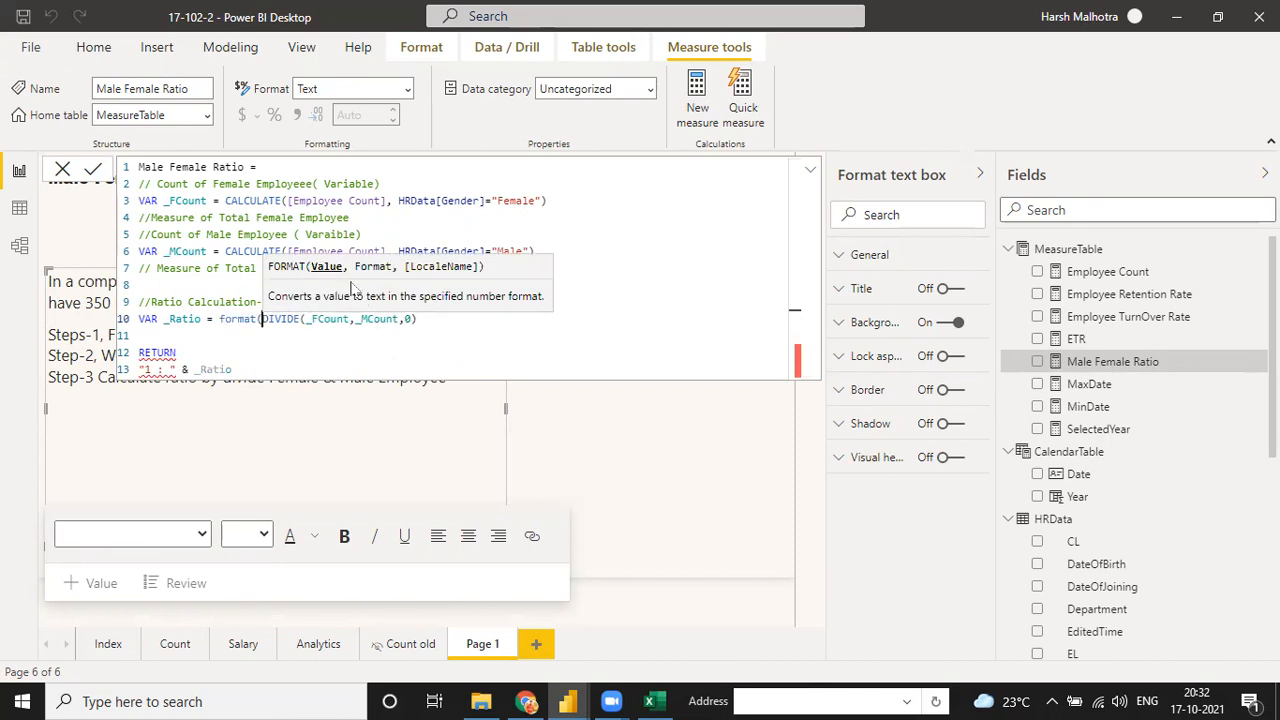
{"action": "left_click", "coordinate": [424, 319]}
{"action": "type", "text": ","}
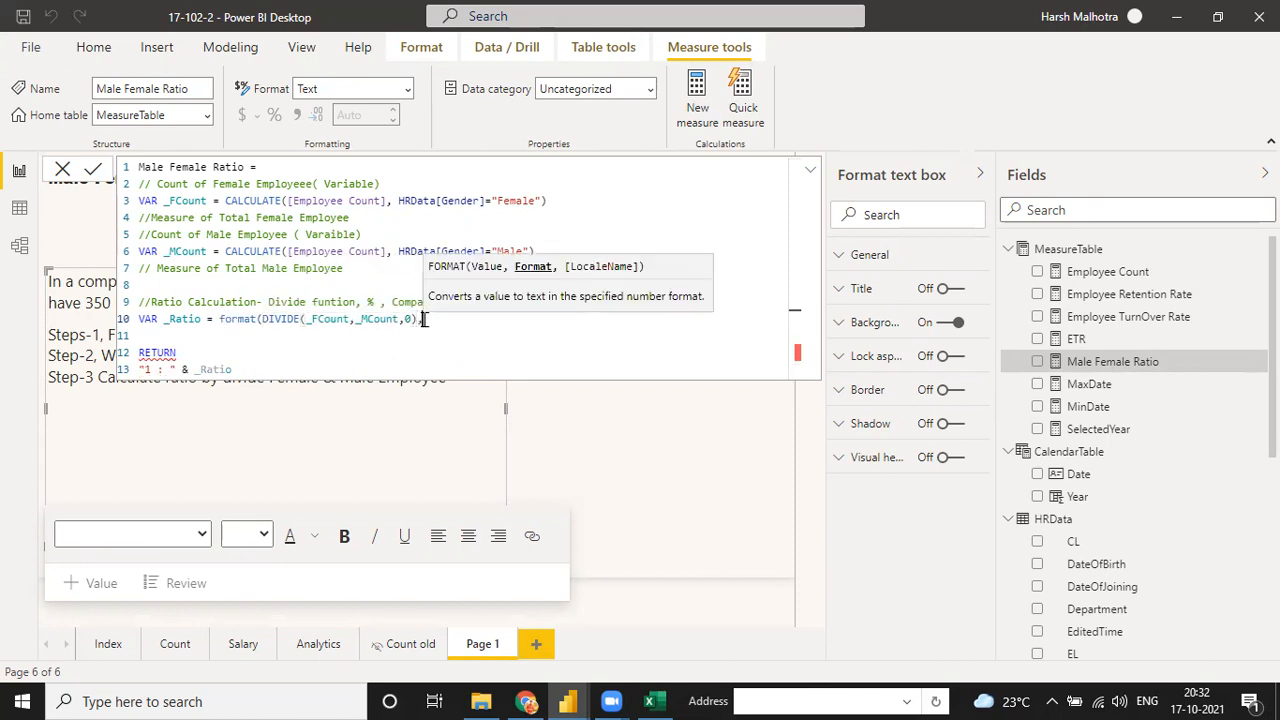
{"action": "type", "text": "\""}
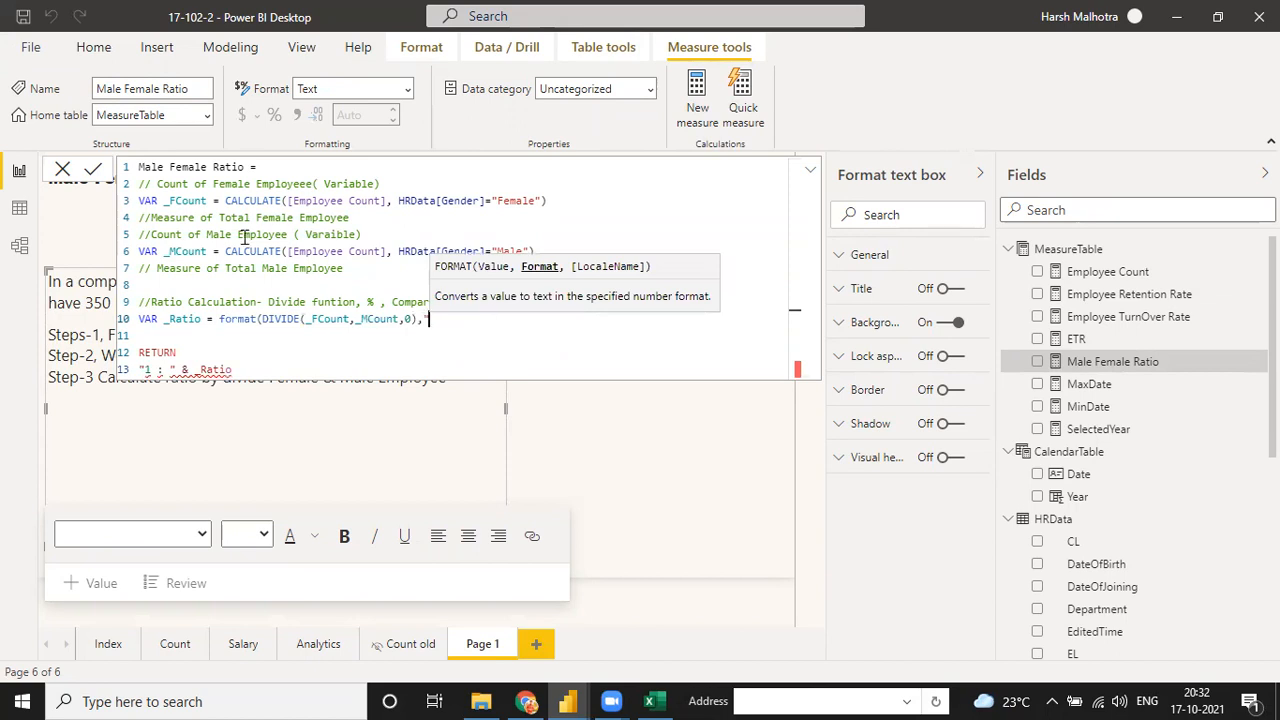
{"action": "type", "text": "#.##\""}
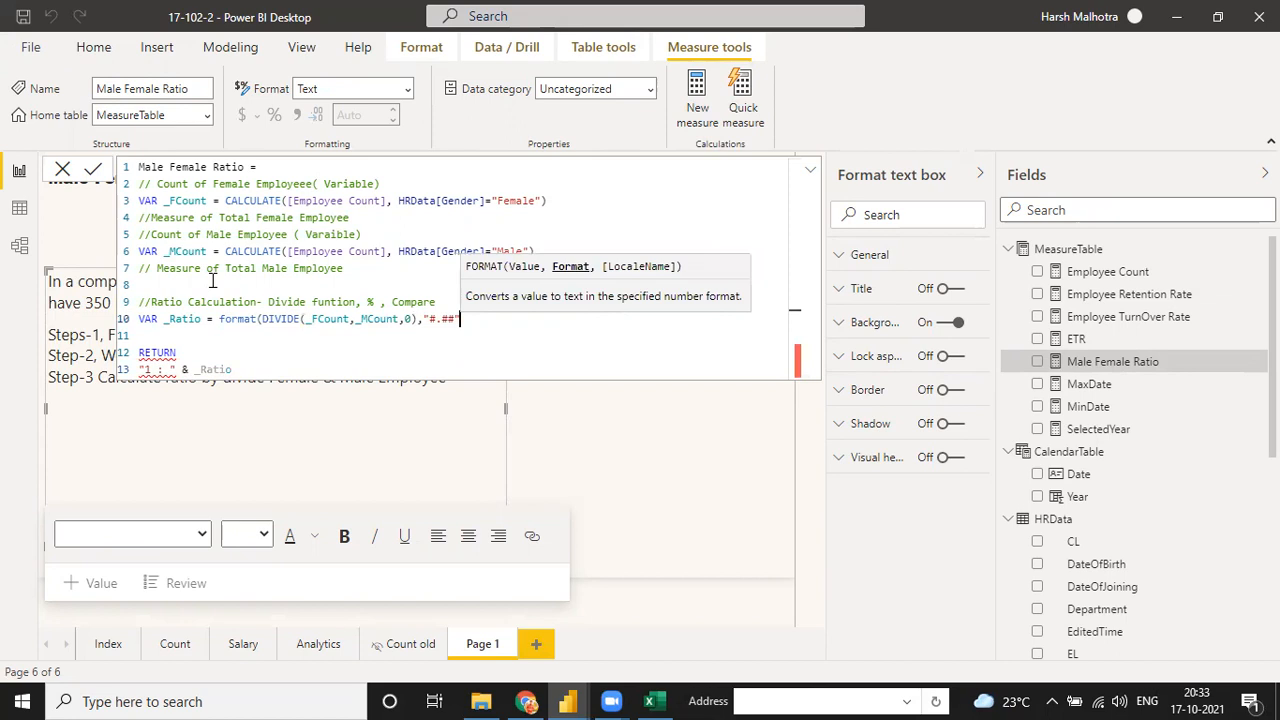
{"action": "left_click", "coordinate": [255, 363]}
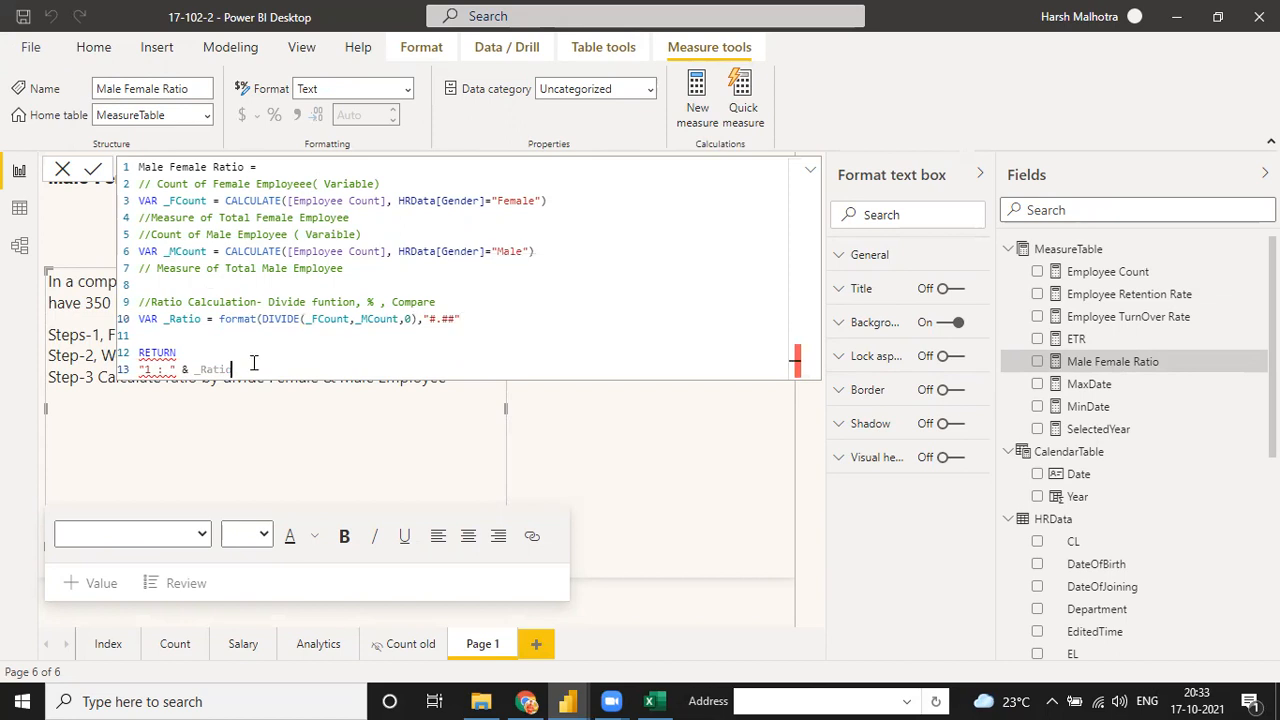
{"action": "left_click", "coordinate": [477, 319]}
{"action": "type", "text": ")"}
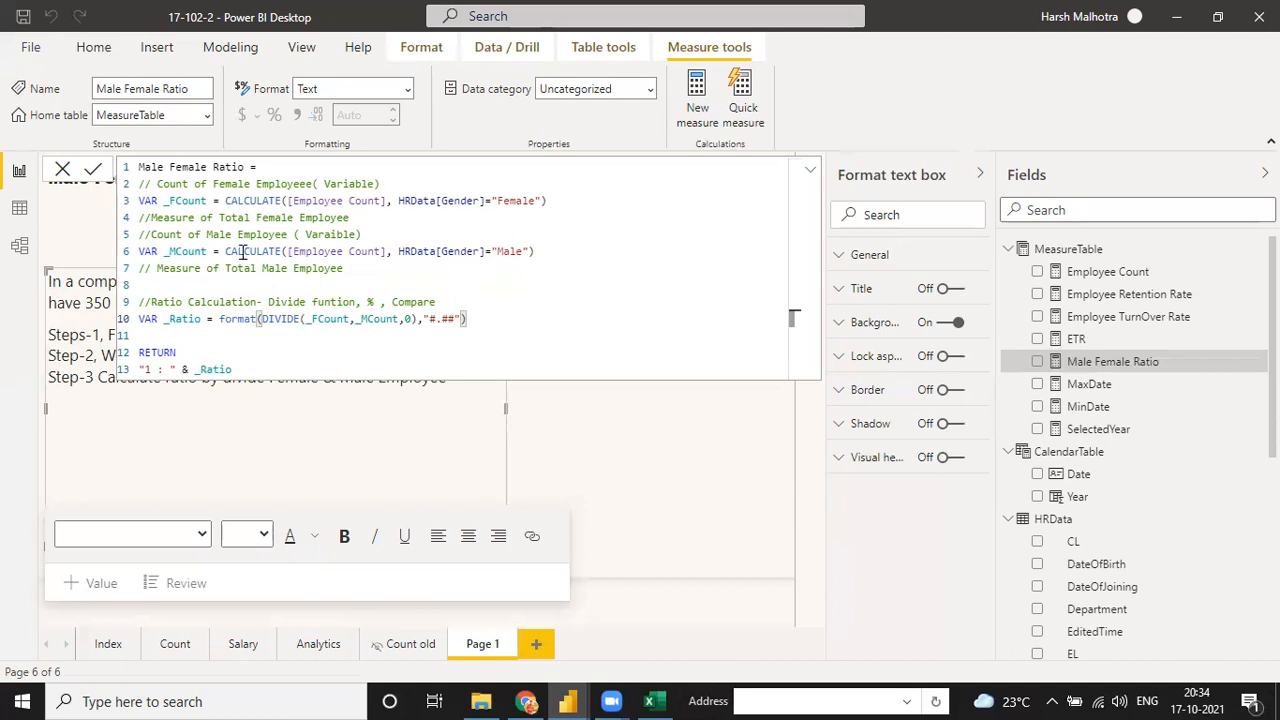
Examine the ratio measure's variables and compare them with the male and female employee measures in the HR Data _ Final File 16-10-2021 report.
{"action": "left_click", "coordinate": [145, 217]}
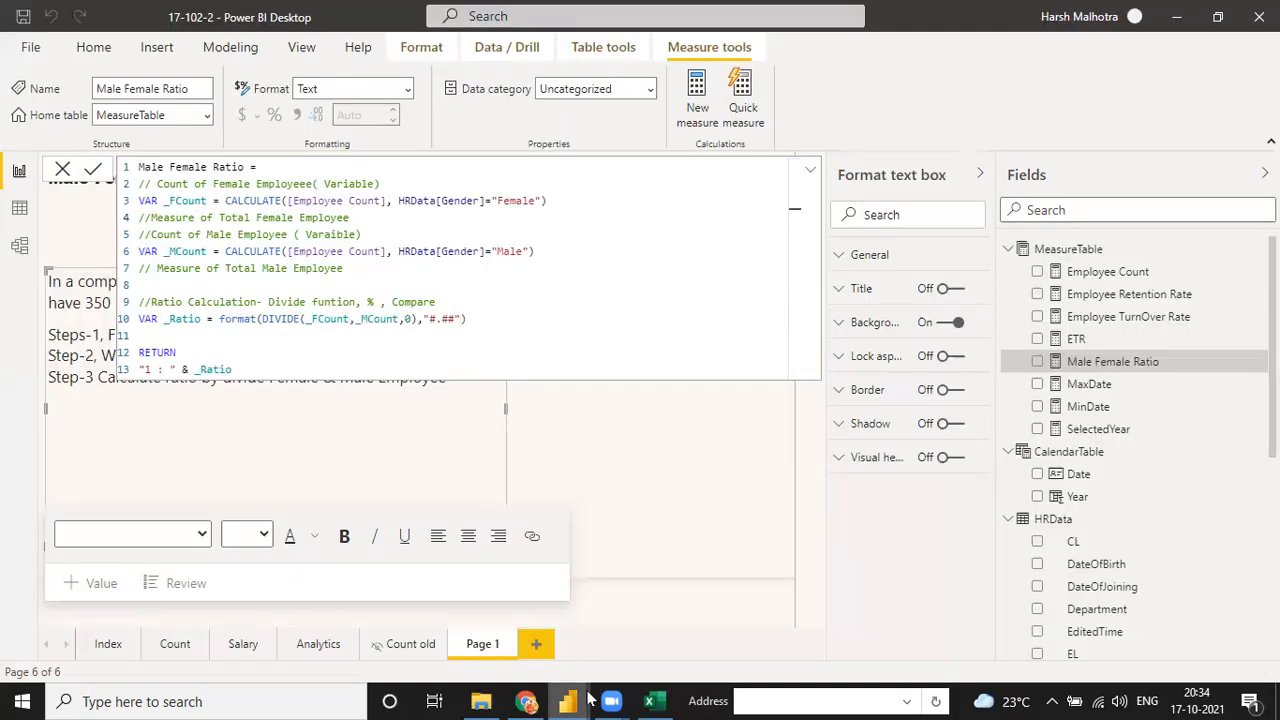
{"action": "mouse_move", "coordinate": [567, 701]}
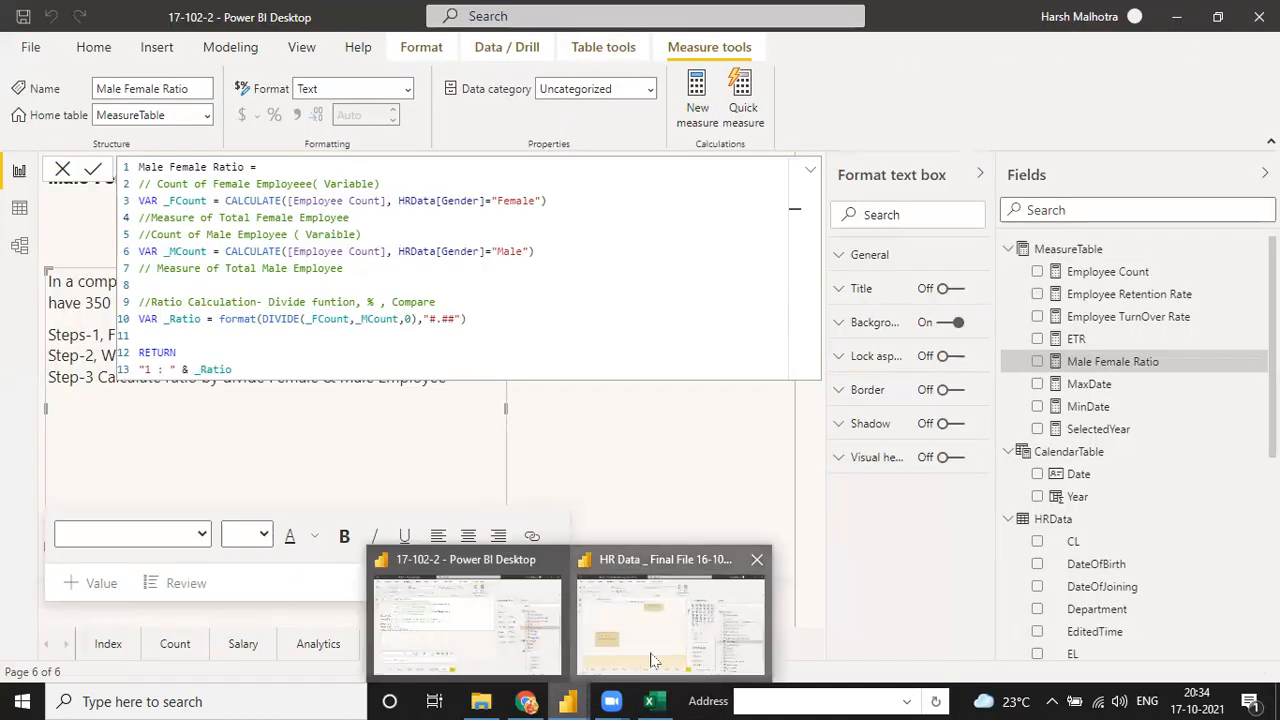
{"action": "left_click", "coordinate": [651, 660]}
{"action": "scroll", "coordinate": [1080, 505], "scroll_direction": "down", "scroll_amount": 2}
{"action": "scroll", "coordinate": [1083, 505], "scroll_direction": "up", "scroll_amount": 5}
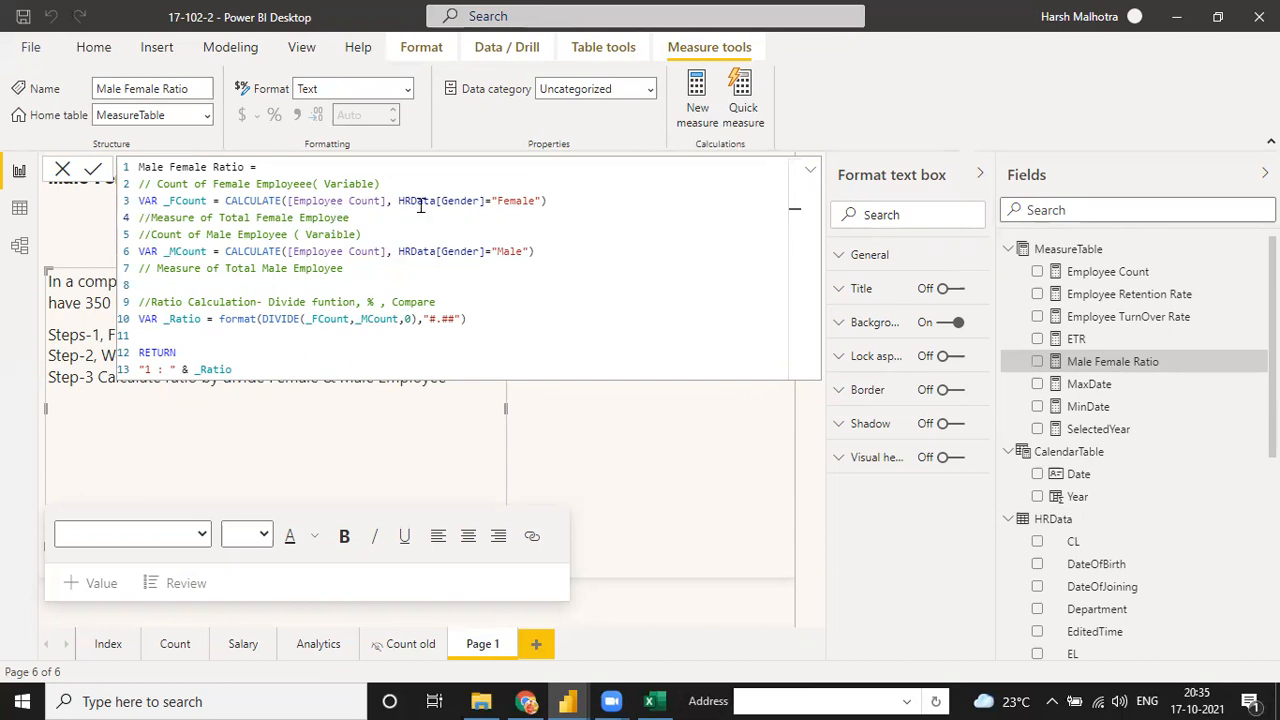
{"action": "left_click", "coordinate": [485, 324]}
{"action": "left_click", "coordinate": [542, 384]}
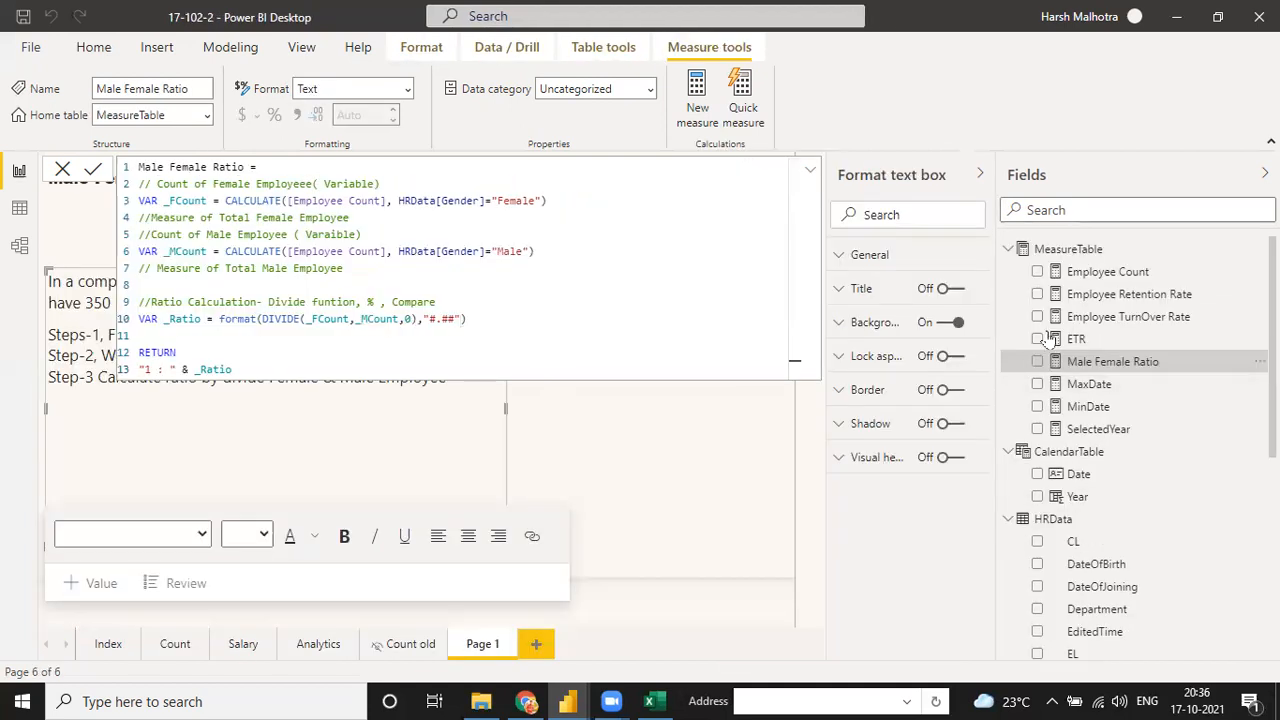
{"action": "scroll", "coordinate": [1120, 414], "scroll_direction": "down", "scroll_amount": 3}
{"action": "scroll", "coordinate": [1120, 414], "scroll_direction": "up", "scroll_amount": 3}
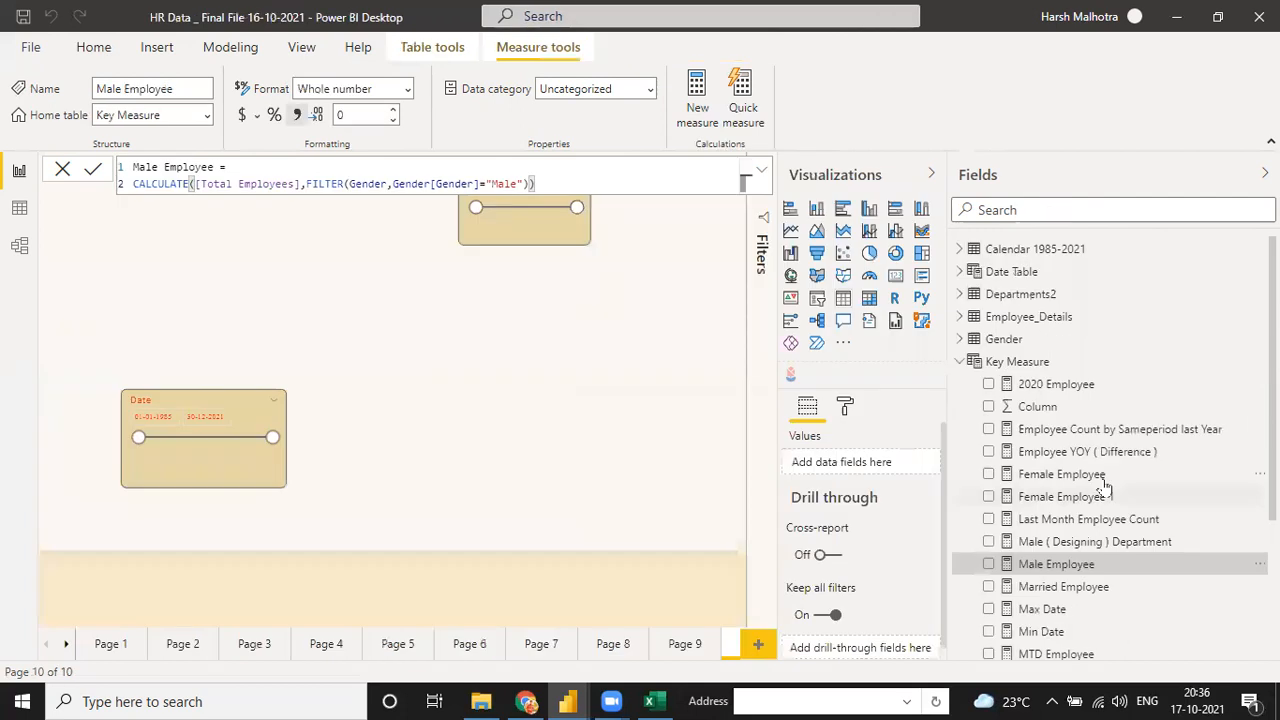
{"action": "scroll", "coordinate": [1092, 532], "scroll_direction": "down", "scroll_amount": 3}
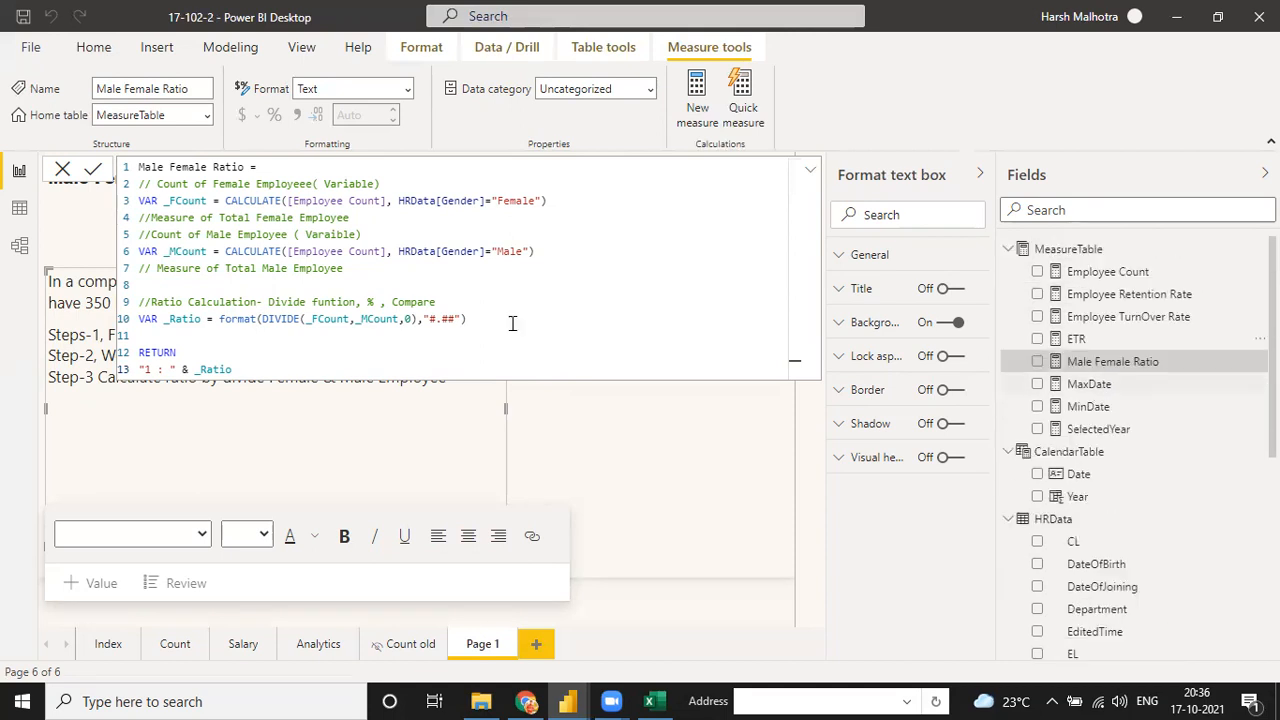
Create a new measure in MeasureTable named Female Count and start its formula on a second line.
{"action": "left_click", "coordinate": [697, 95]}
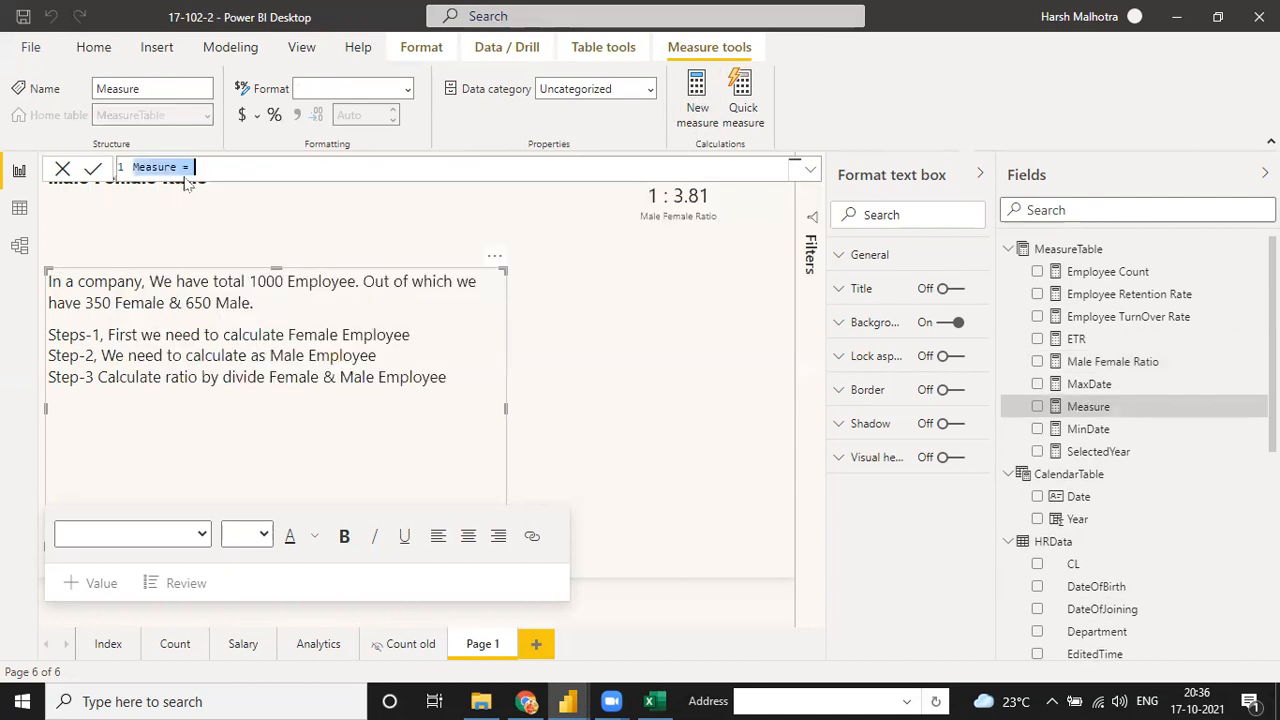
{"action": "key", "text": "BackSpace"}
{"action": "key", "text": "BackSpace"}
{"action": "key", "text": "BackSpace"}
{"action": "key", "text": "BackSpace"}
{"action": "key", "text": "BackSpace"}
{"action": "key", "text": "BackSpace"}
{"action": "key", "text": "BackSpace"}
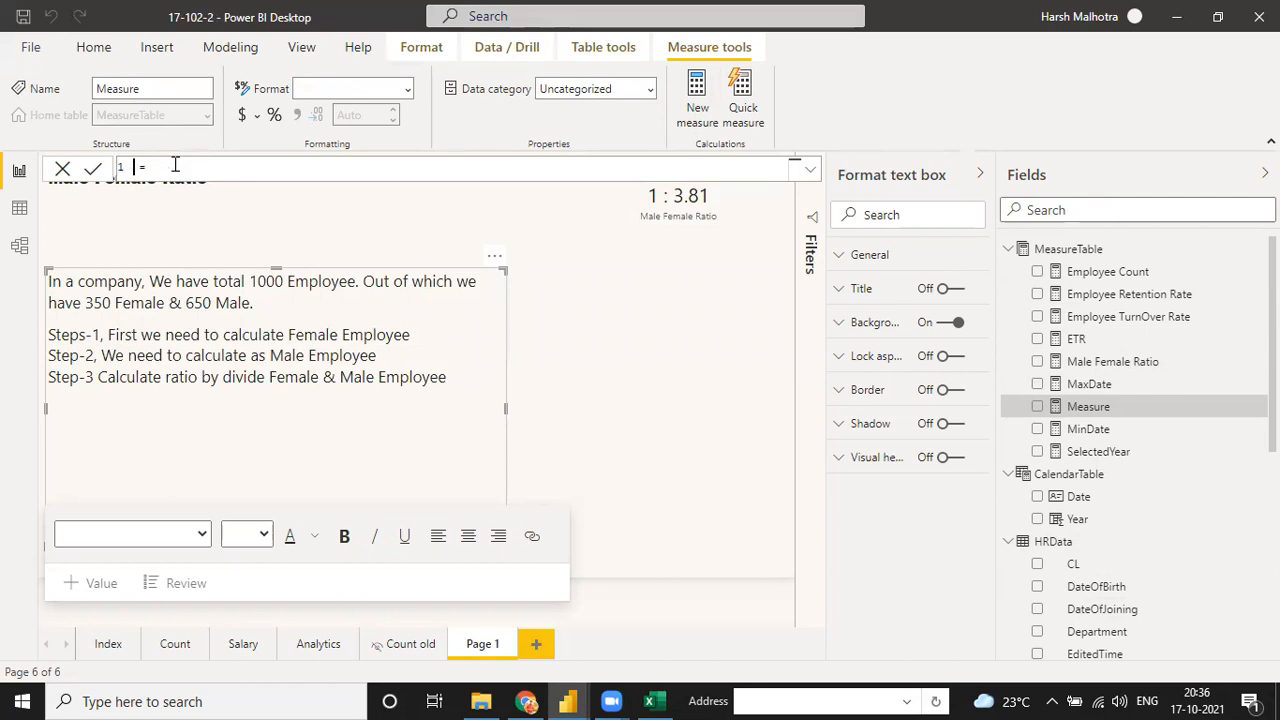
{"action": "type", "text": "Female Count"}
{"action": "key", "text": "shift+Return"}
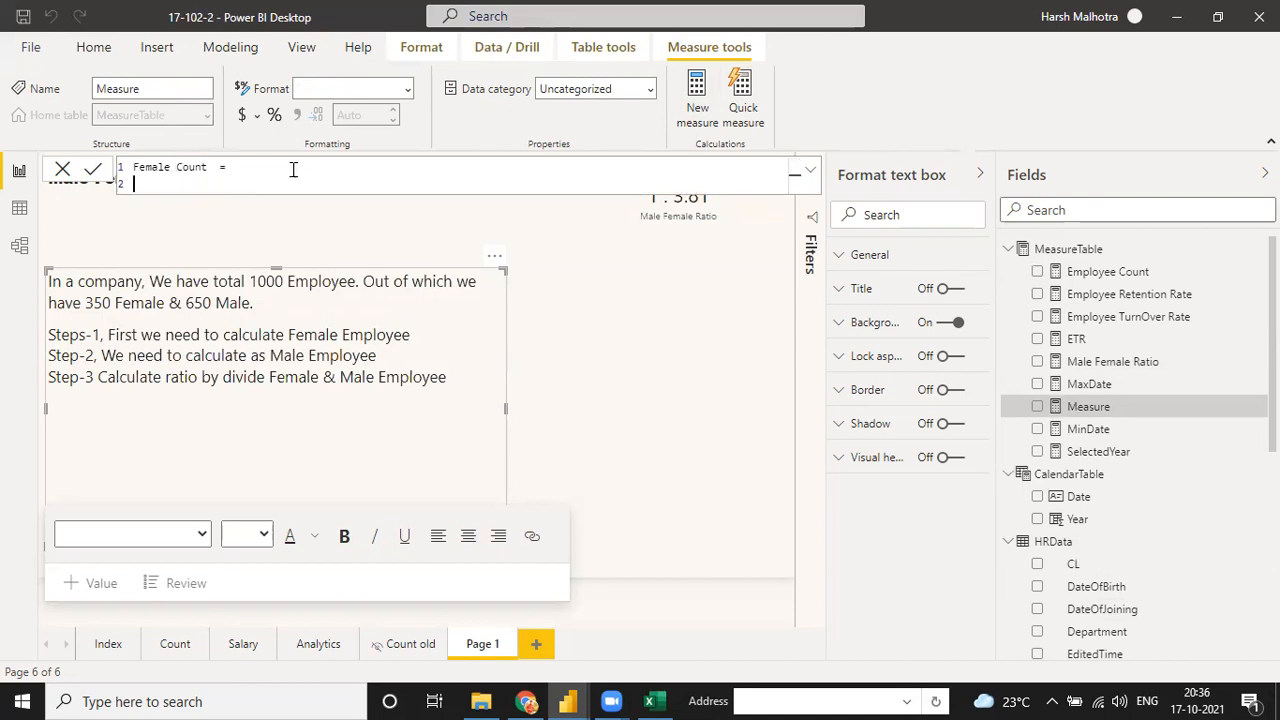
Begin the Female Count formula with CALCULATE, using MeasureTable[Employee Count] as its expression.
{"action": "type", "text": "ca"}
{"action": "key", "text": "Tab"}
{"action": "type", "text": "tia"}
{"action": "key", "text": "BackSpace"}
{"action": "key", "text": "BackSpace"}
{"action": "key", "text": "BackSpace"}
{"action": "type", "text": "e"}
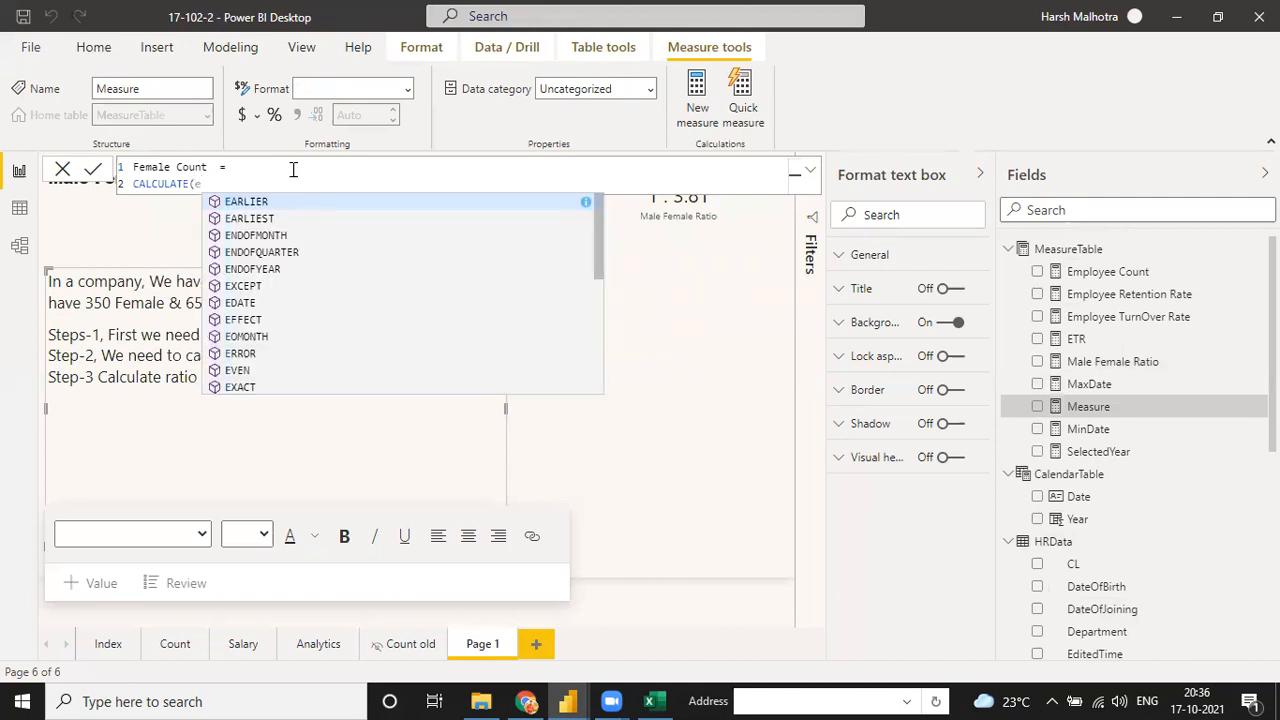
{"action": "type", "text": "[Empl"}
{"action": "key", "text": "Down"}
{"action": "key", "text": "Tab"}
{"action": "key", "text": "BackSpace"}
{"action": "key", "text": "BackSpace"}
{"action": "key", "text": "BackSpace"}
{"action": "key", "text": "BackSpace"}
{"action": "key", "text": "BackSpace"}
{"action": "key", "text": "BackSpace"}
{"action": "key", "text": "BackSpace"}
{"action": "key", "text": "BackSpace"}
{"action": "key", "text": "BackSpace"}
{"action": "key", "text": "BackSpace"}
{"action": "key", "text": "BackSpace"}
{"action": "key", "text": "BackSpace"}
{"action": "key", "text": "BackSpace"}
{"action": "key", "text": "BackSpace"}
{"action": "key", "text": "BackSpace"}
{"action": "key", "text": "BackSpace"}
{"action": "key", "text": "BackSpace"}
{"action": "key", "text": "BackSpace"}
{"action": "key", "text": "BackSpace"}
{"action": "key", "text": "BackSpace"}
{"action": "key", "text": "BackSpace"}
{"action": "key", "text": "BackSpace"}
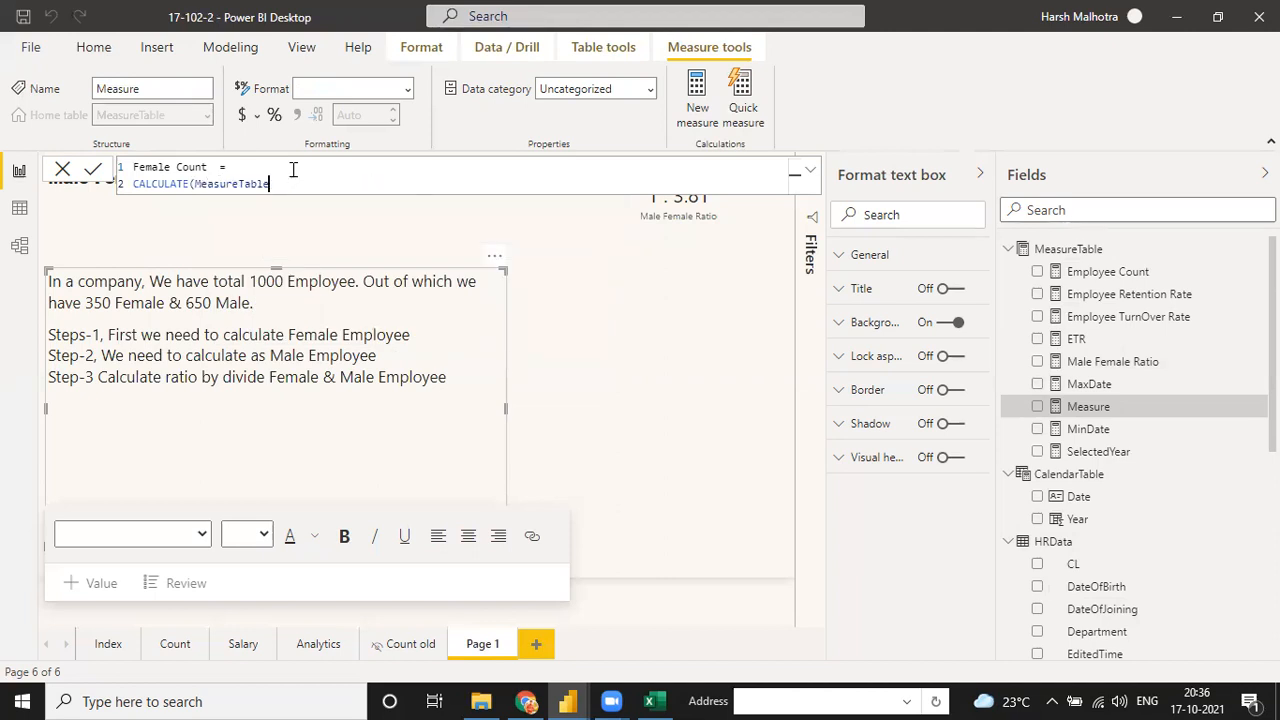
{"action": "key", "text": "BackSpace"}
{"action": "key", "text": "BackSpace"}
{"action": "key", "text": "BackSpace"}
{"action": "key", "text": "BackSpace"}
{"action": "key", "text": "BackSpace"}
{"action": "type", "text": "e[Emplo"}
{"action": "key", "text": "Tab"}
Complete the Female Count formula with the filter FILTER(HRData,HRData[Gender]="Female") and commit the measure.
{"action": "type", "text": ",fil"}
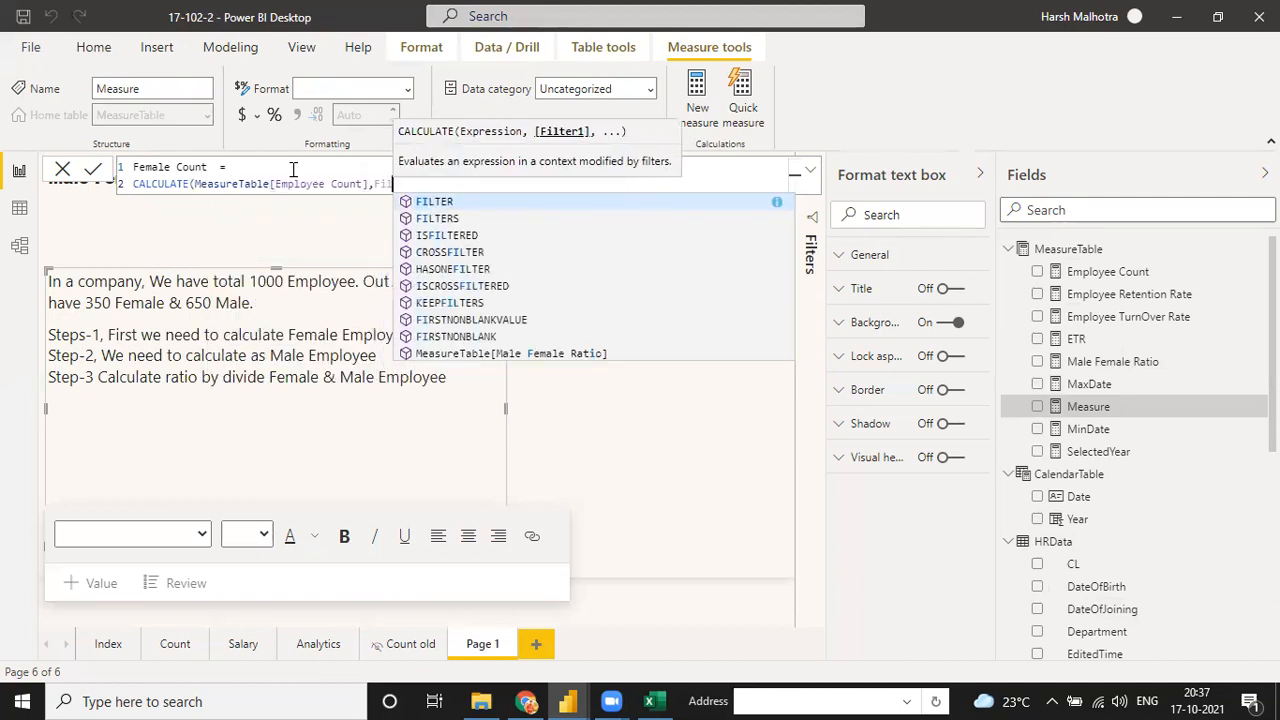
{"action": "key", "text": "Tab"}
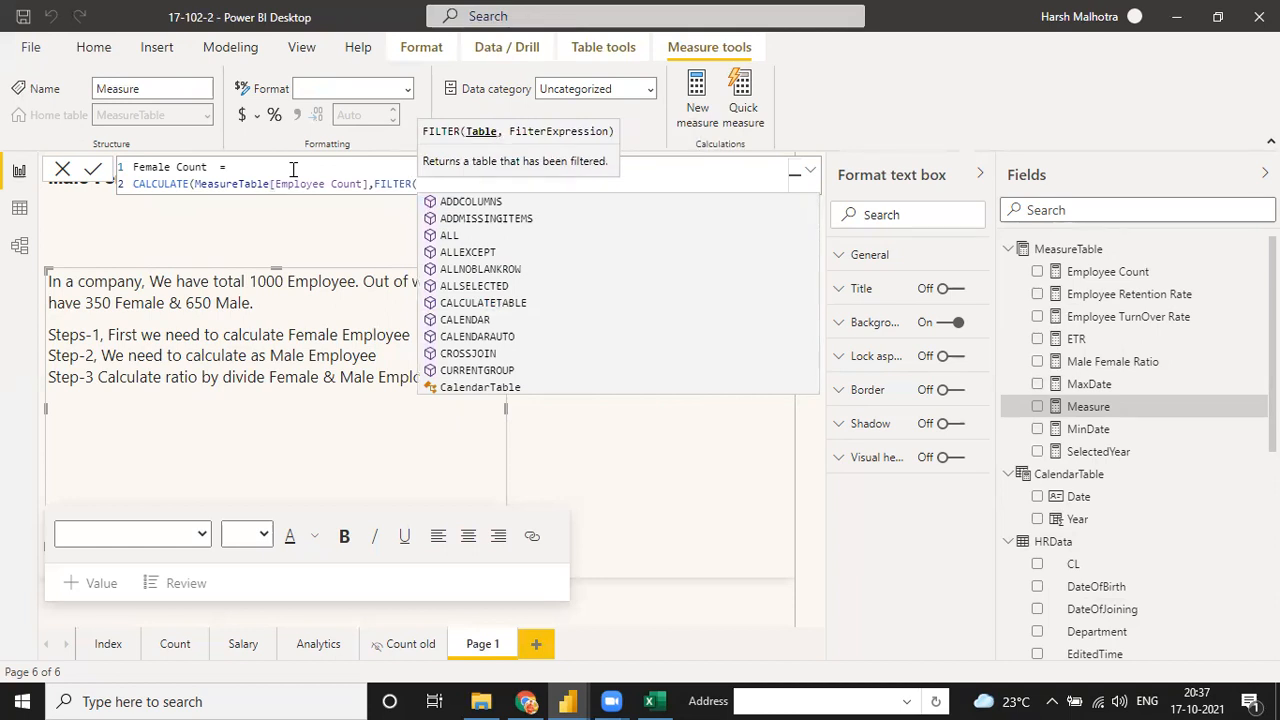
{"action": "type", "text": "hr"}
{"action": "key", "text": "Tab"}
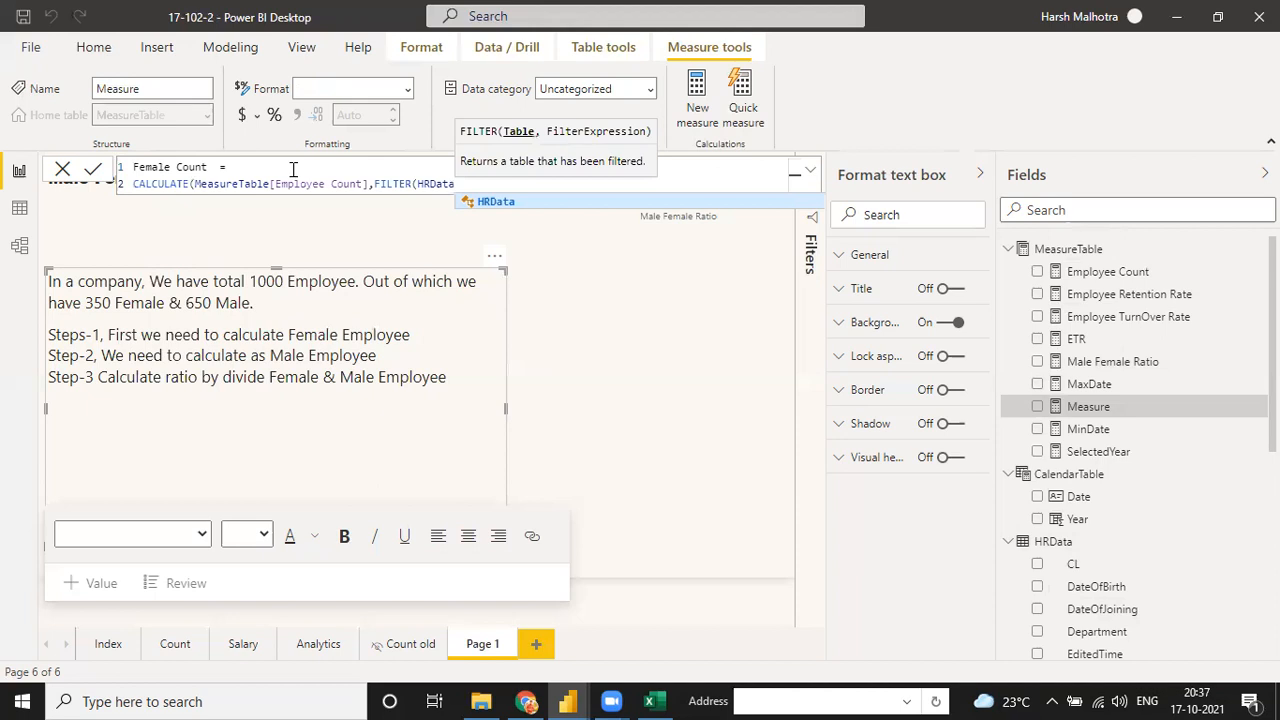
{"action": "type", "text": ",gen"}
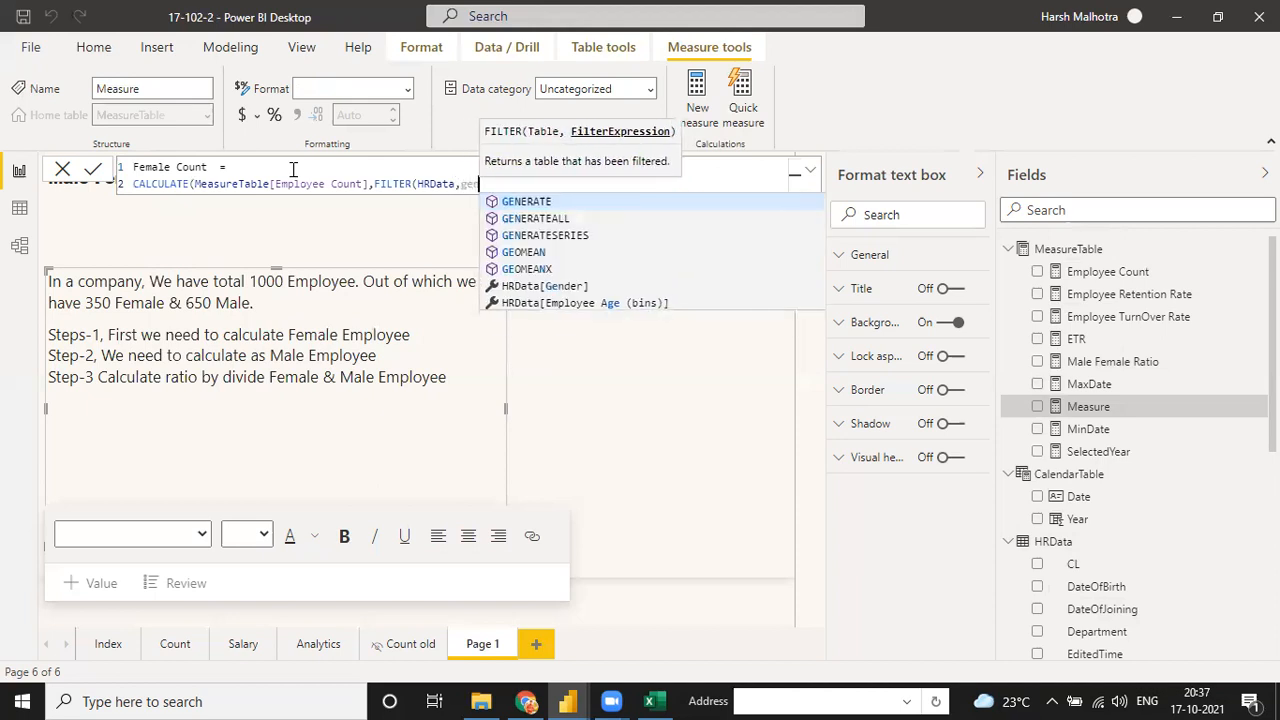
{"action": "key", "text": "Down"}
{"action": "key", "text": "Down"}
{"action": "key", "text": "Down"}
{"action": "key", "text": "Down"}
{"action": "key", "text": "Down"}
{"action": "key", "text": "Tab"}
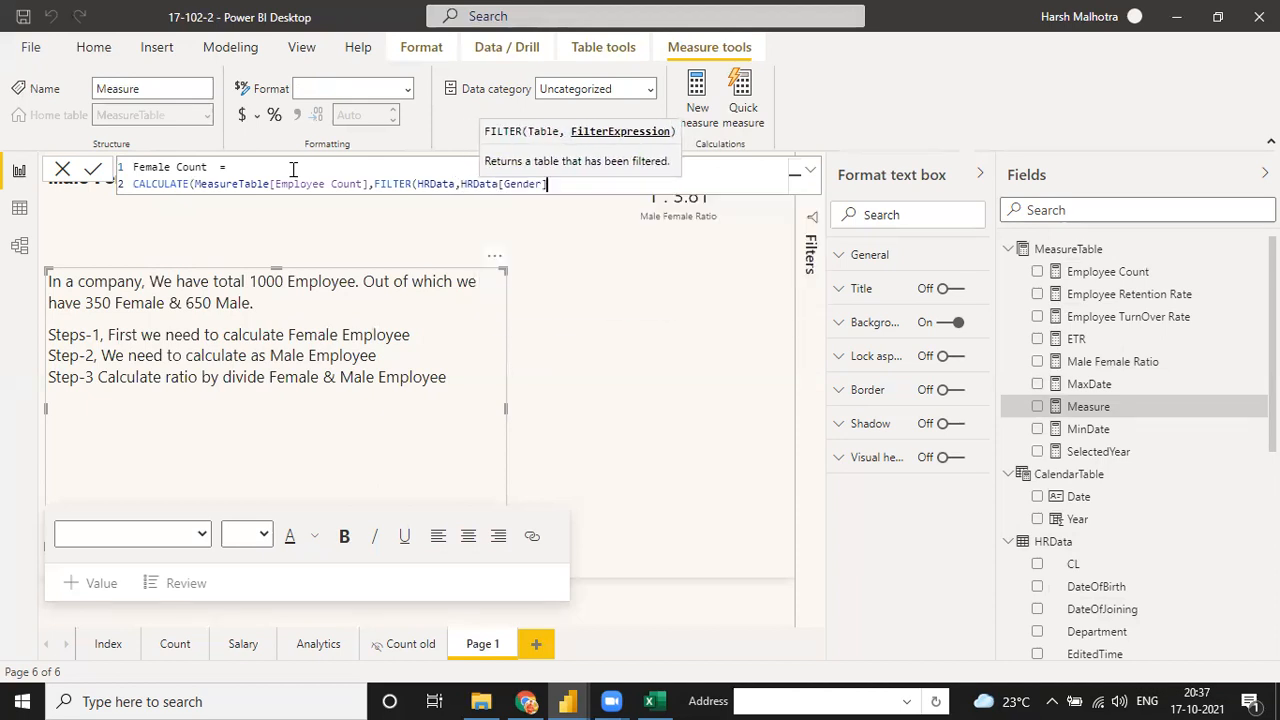
{"action": "type", "text": "=\"Female"}
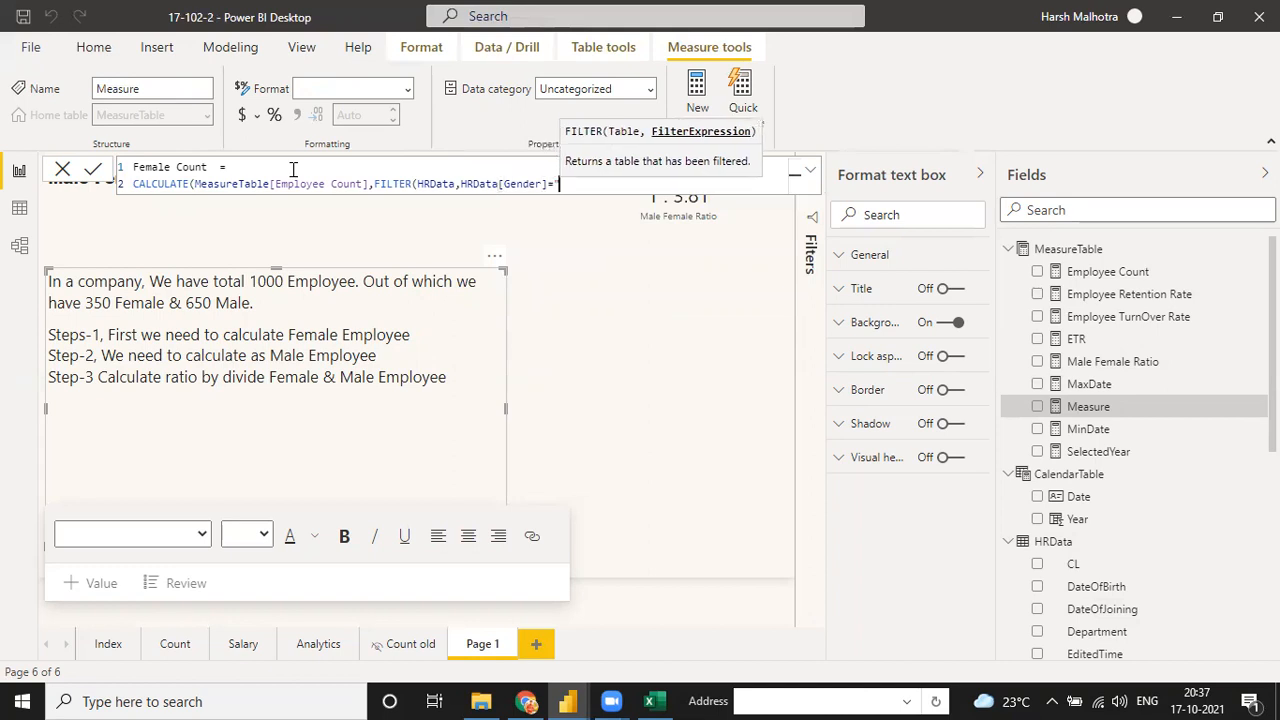
{"action": "type", "text": "\")"}
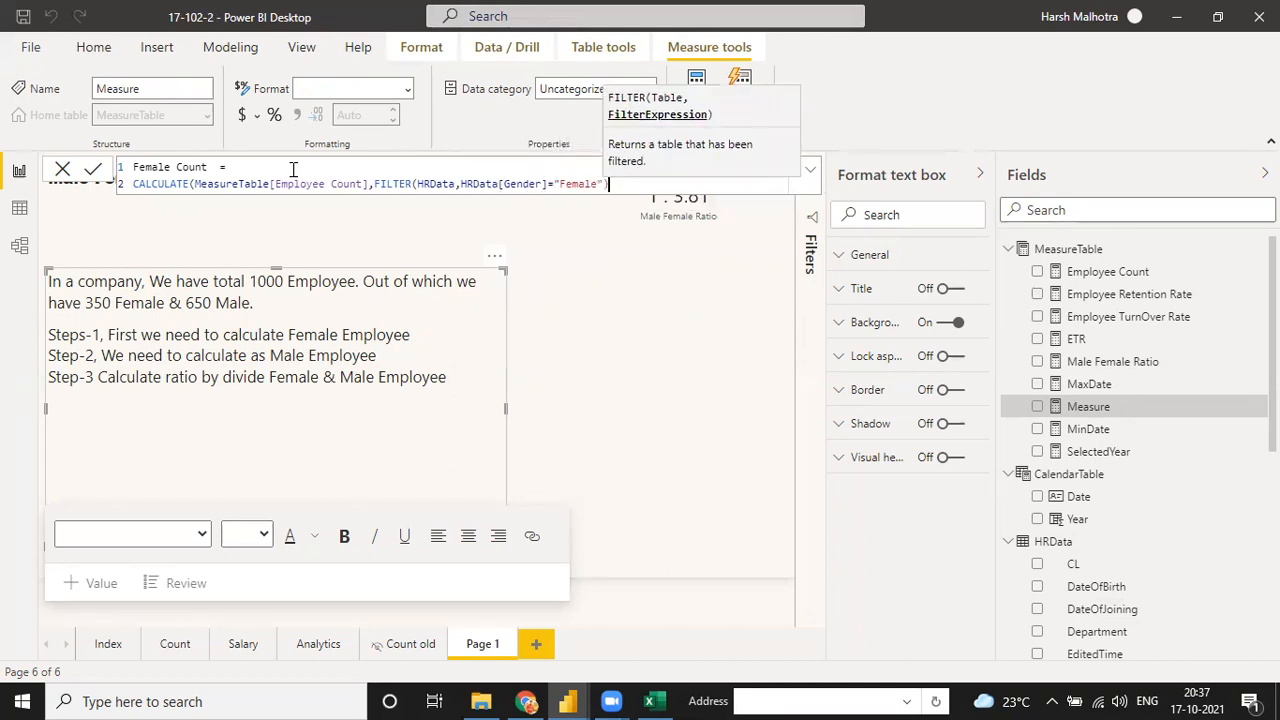
{"action": "type", "text": ")"}
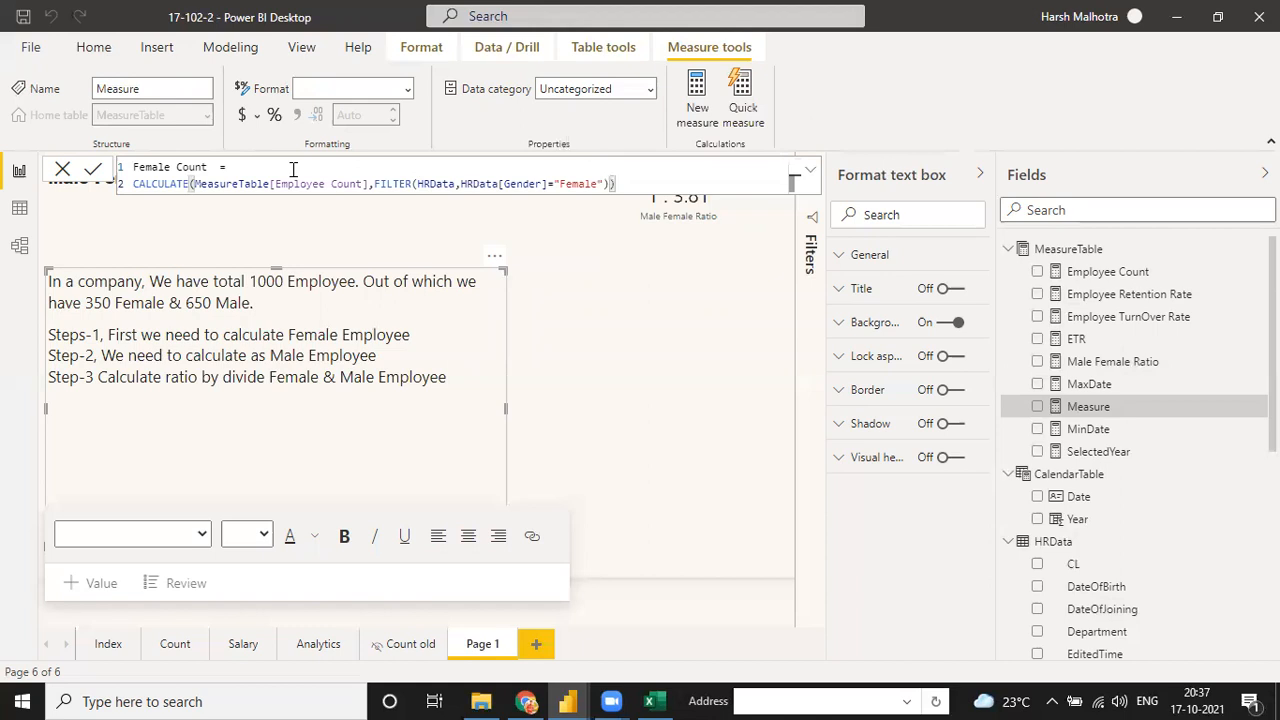
{"action": "left_click", "coordinate": [505, 273]}
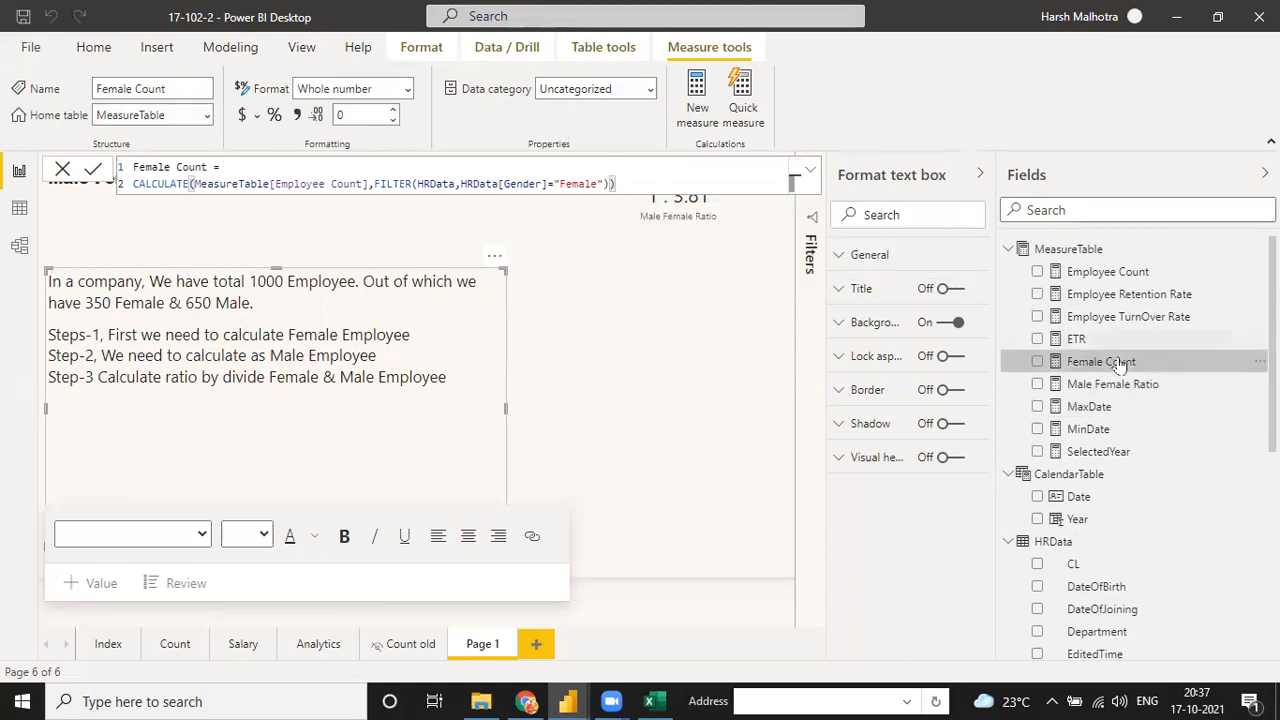
Add a card showing Female Count to the page and shrink it to a small box below the ratio card.
{"action": "left_click_drag", "start_coordinate": [1120, 366], "coordinate": [720, 395]}
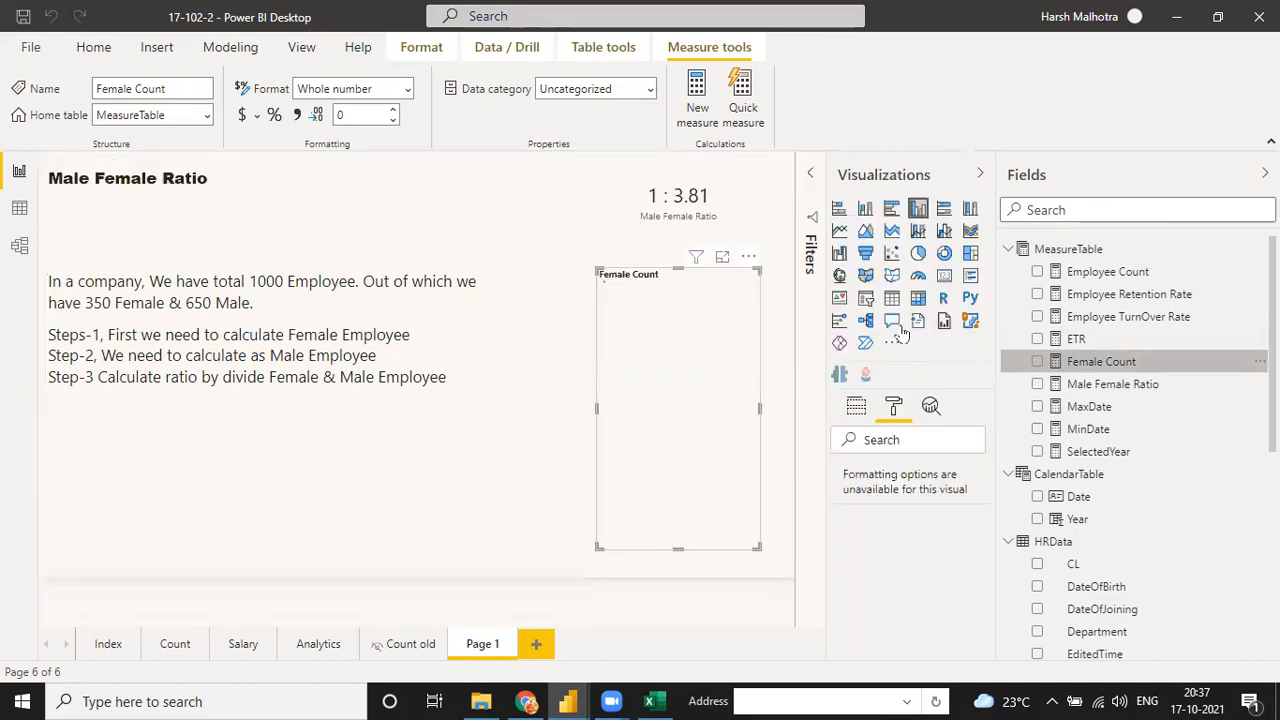
{"action": "left_click", "coordinate": [944, 275]}
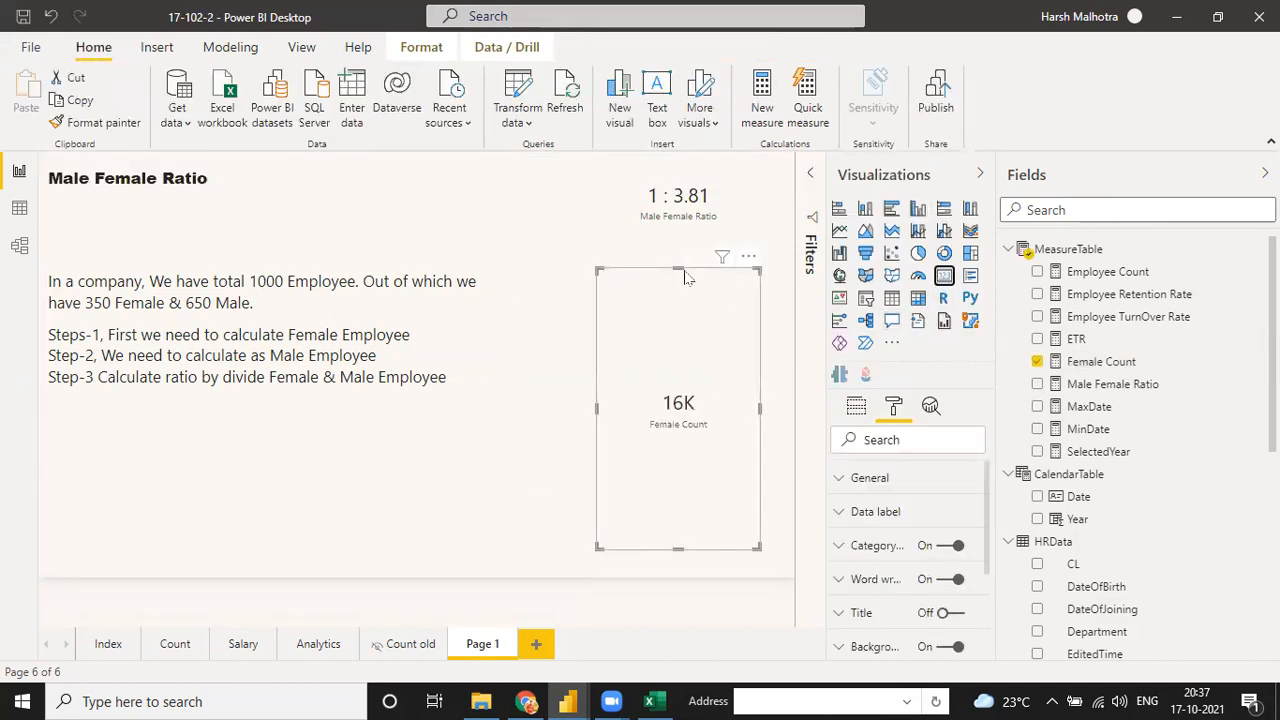
{"action": "left_click_drag", "start_coordinate": [679, 271], "coordinate": [678, 459]}
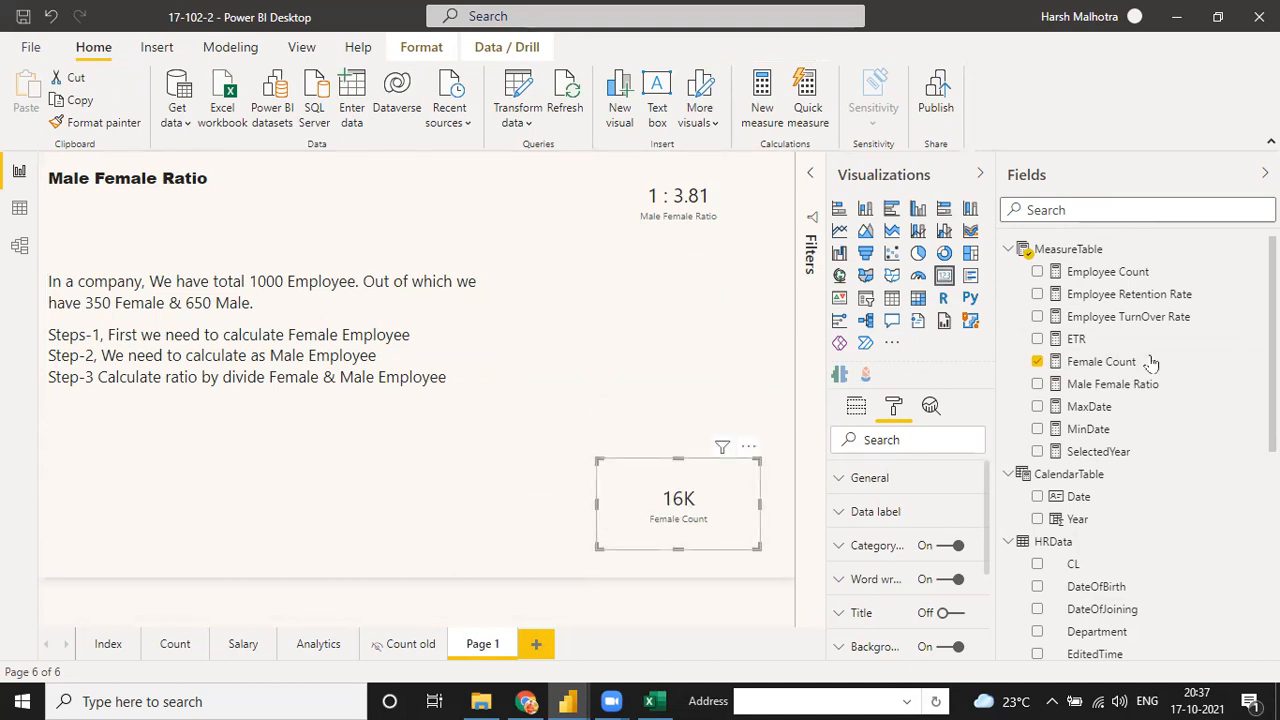
Copy the Female Count formula into a new measure in MeasureTable.
{"action": "left_click", "coordinate": [1128, 362]}
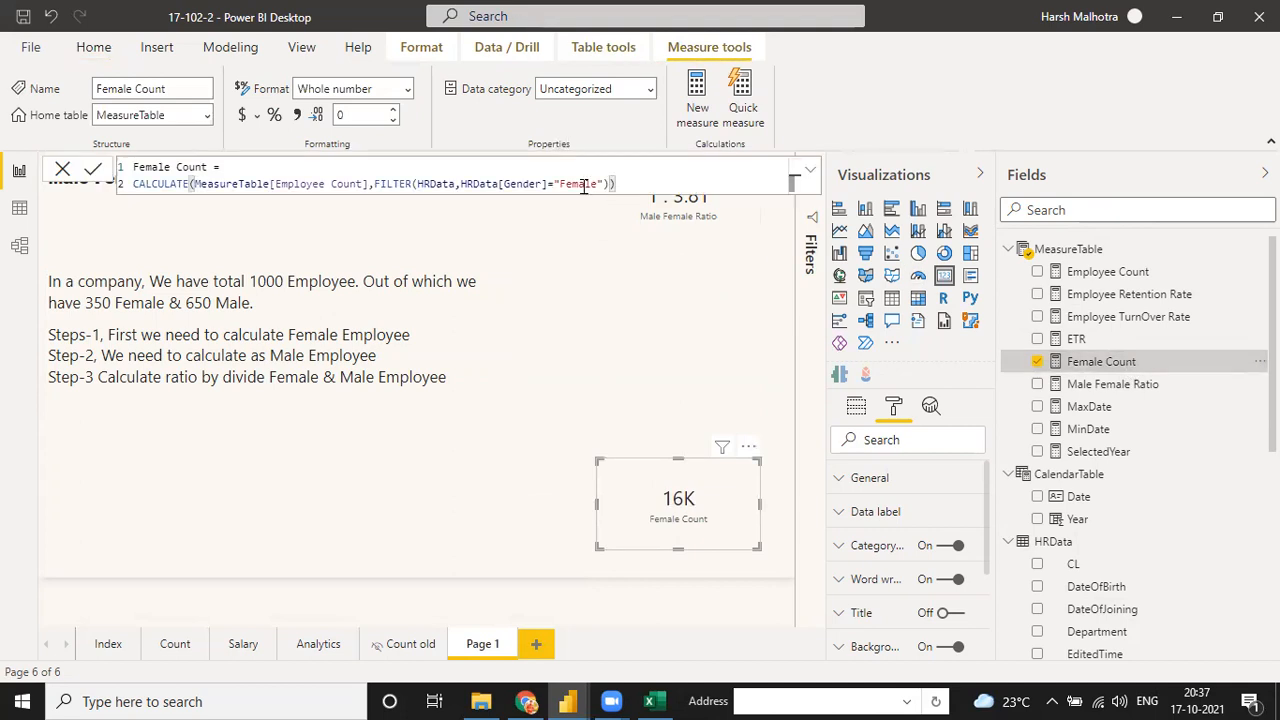
{"action": "left_click", "coordinate": [584, 188]}
{"action": "key", "text": "ctrl+a"}
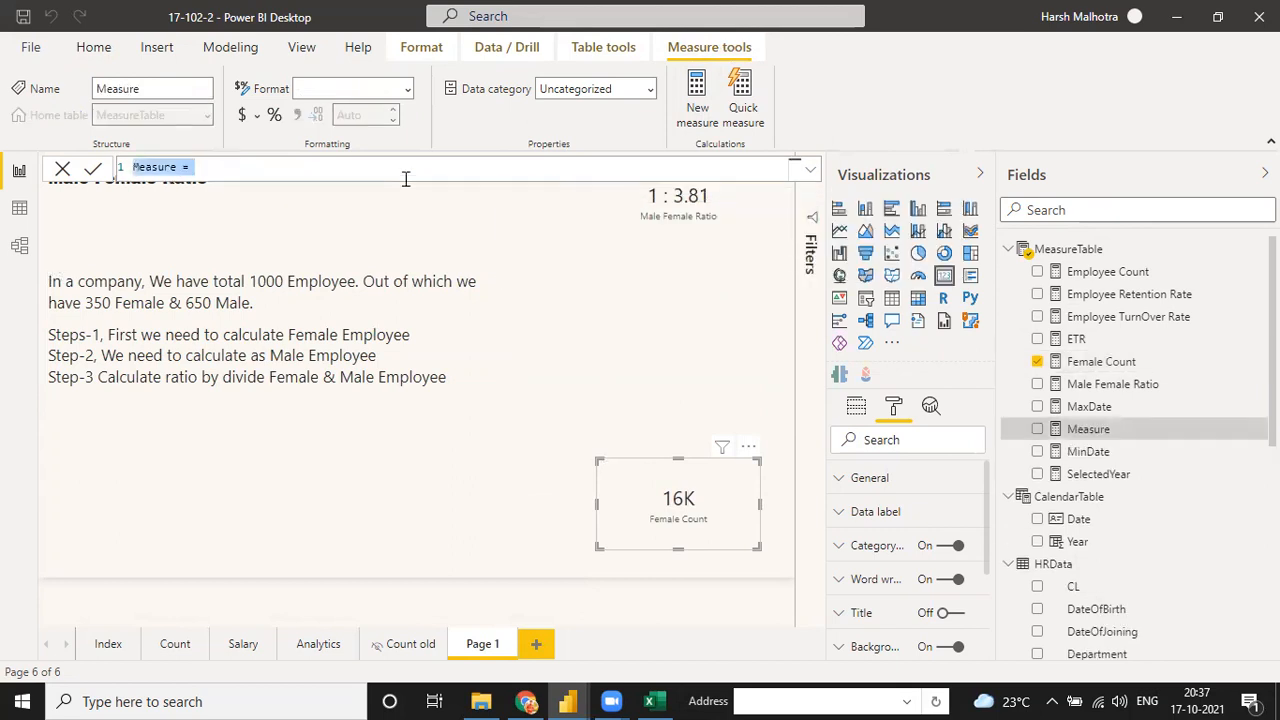
{"action": "type", "text": "Female Count = CALCULATE(MeasureTable[Employee Count],FILTER(HRData,HRData[Gender]=\"Female\"))"}
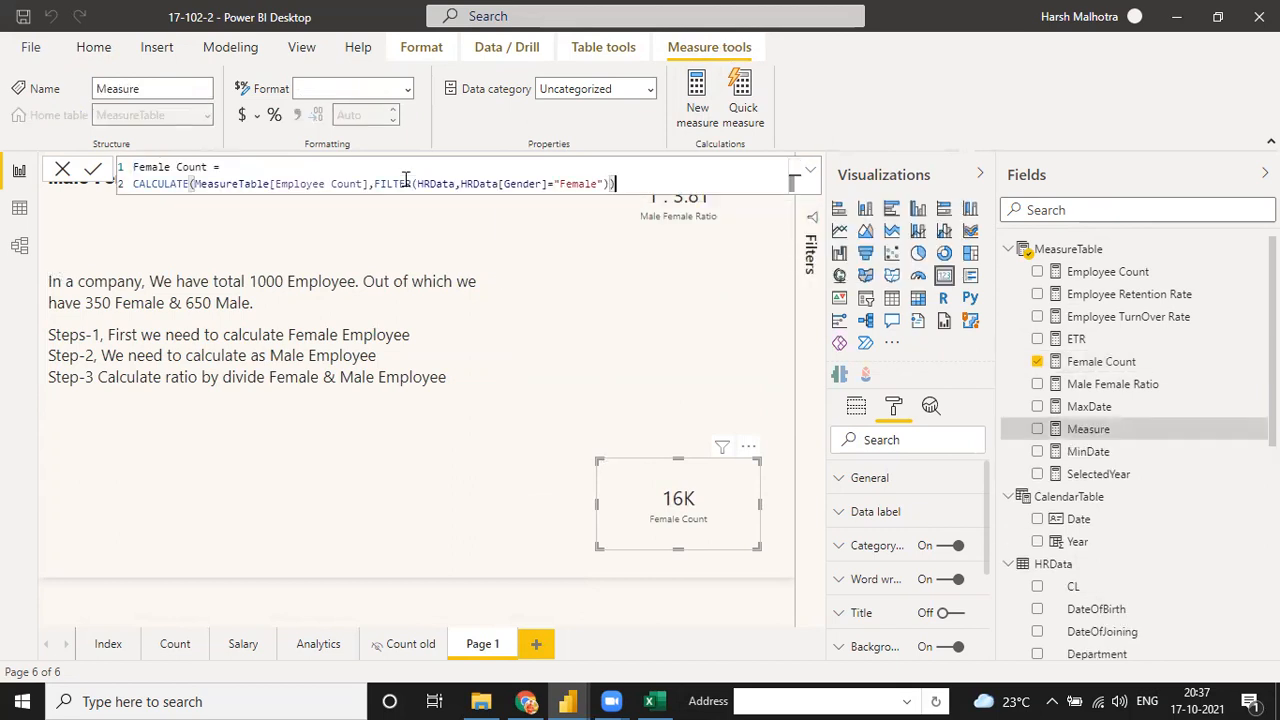
Change the copied formula's Gender filter value to "Male".
{"action": "left_click", "coordinate": [597, 181]}
{"action": "key", "text": "BackSpace"}
{"action": "key", "text": "BackSpace"}
{"action": "key", "text": "BackSpace"}
{"action": "key", "text": "BackSpace"}
{"action": "type", "text": "="}
{"action": "key", "text": "BackSpace"}
{"action": "key", "text": "BackSpace"}
{"action": "key", "text": "BackSpace"}
{"action": "left_click", "coordinate": [572, 184]}
{"action": "key", "text": "BackSpace"}
{"action": "key", "text": "BackSpace"}
{"action": "type", "text": "Male"}
{"action": "key", "text": "Return"}
{"action": "left_click", "coordinate": [797, 388]}
Rename the copied measure to Male Count in its formula and commit it.
{"action": "left_click", "coordinate": [167, 167]}
{"action": "key", "text": "BackSpace"}
{"action": "key", "text": "BackSpace"}
{"action": "key", "text": "BackSpace"}
{"action": "key", "text": "BackSpace"}
{"action": "key", "text": "BackSpace"}
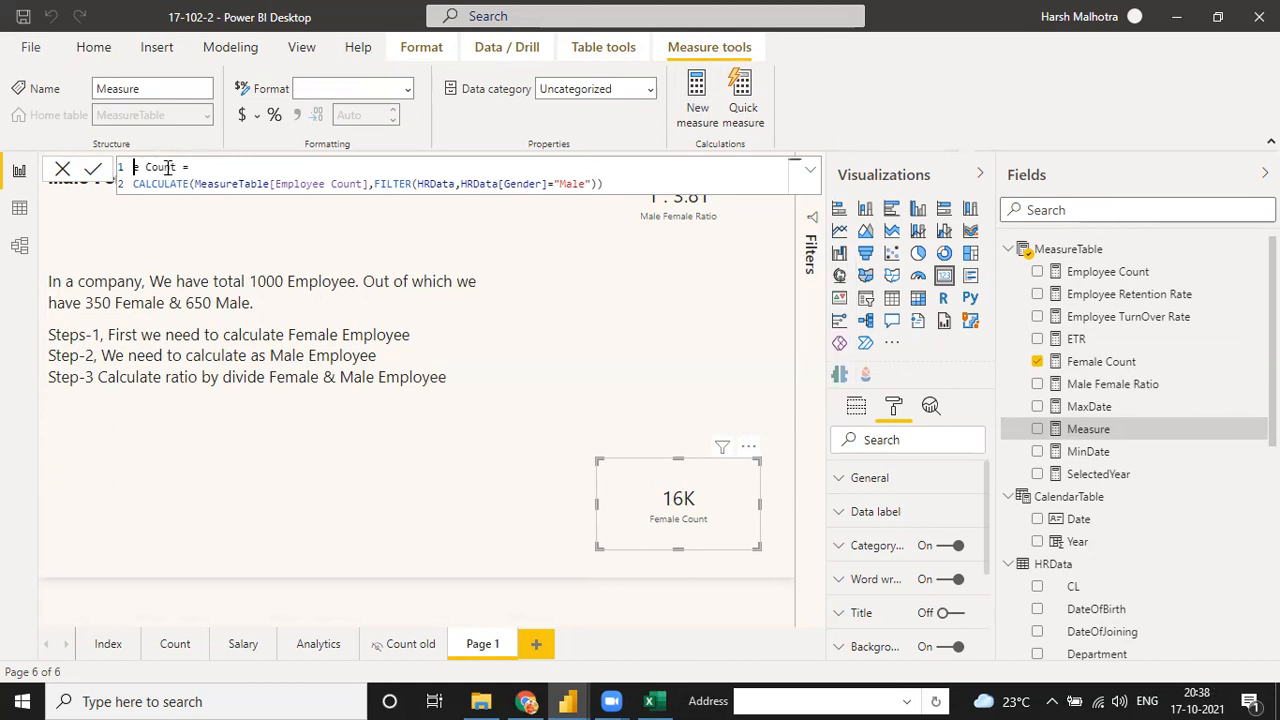
{"action": "type", "text": "Mal"}
{"action": "left_click", "coordinate": [622, 188]}
{"action": "key", "text": "Return"}
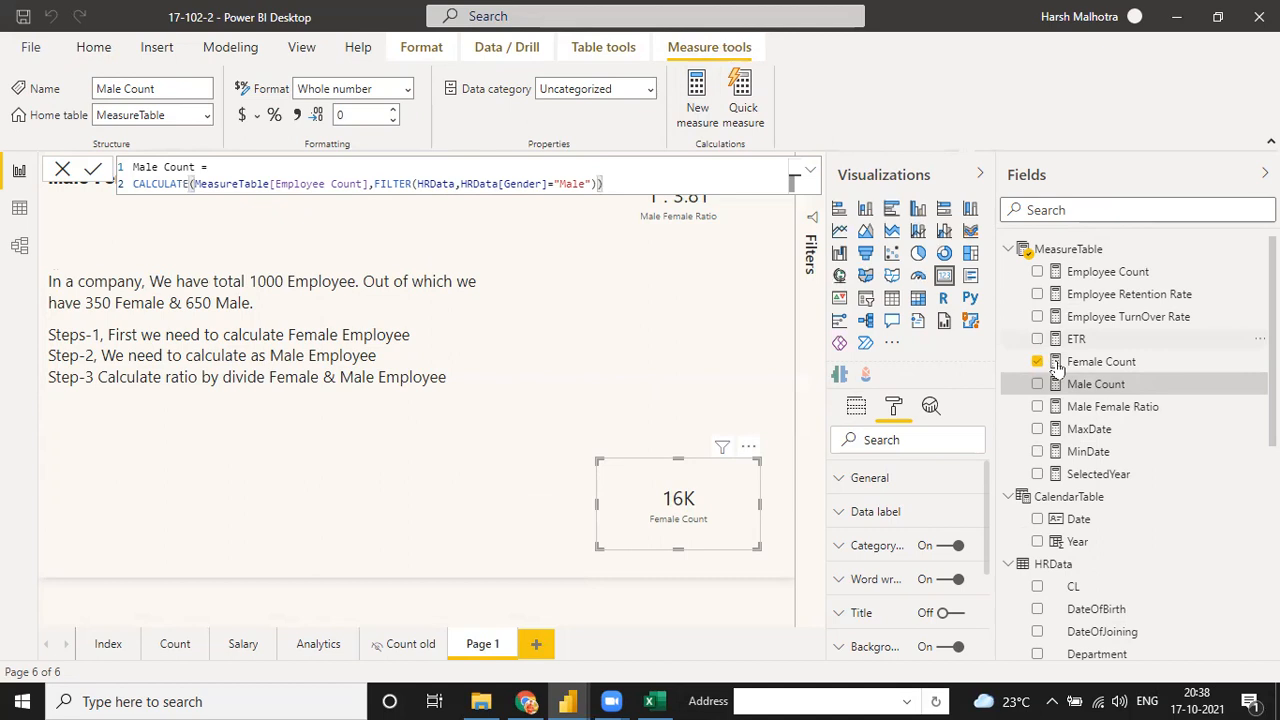
Add a card showing Male Count and shrink it to fit between the ratio card and the Female Count card.
{"action": "left_click_drag", "start_coordinate": [1090, 388], "coordinate": [620, 384]}
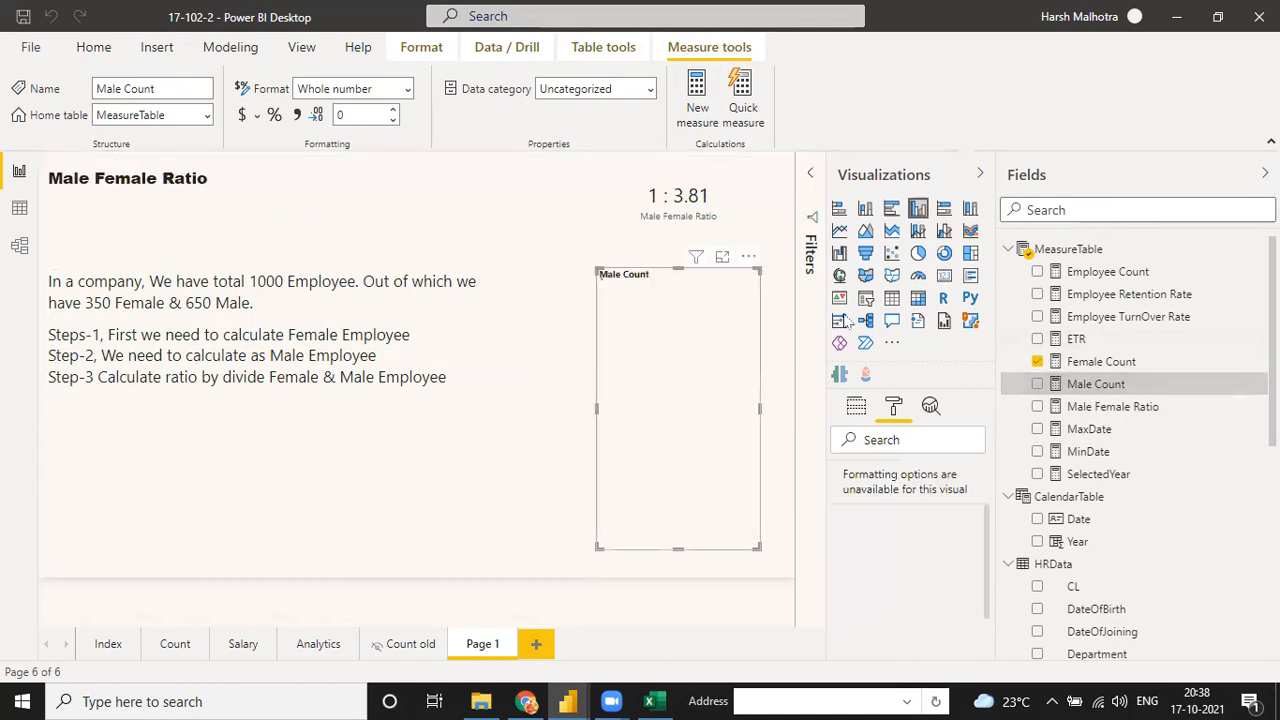
{"action": "left_click", "coordinate": [944, 276]}
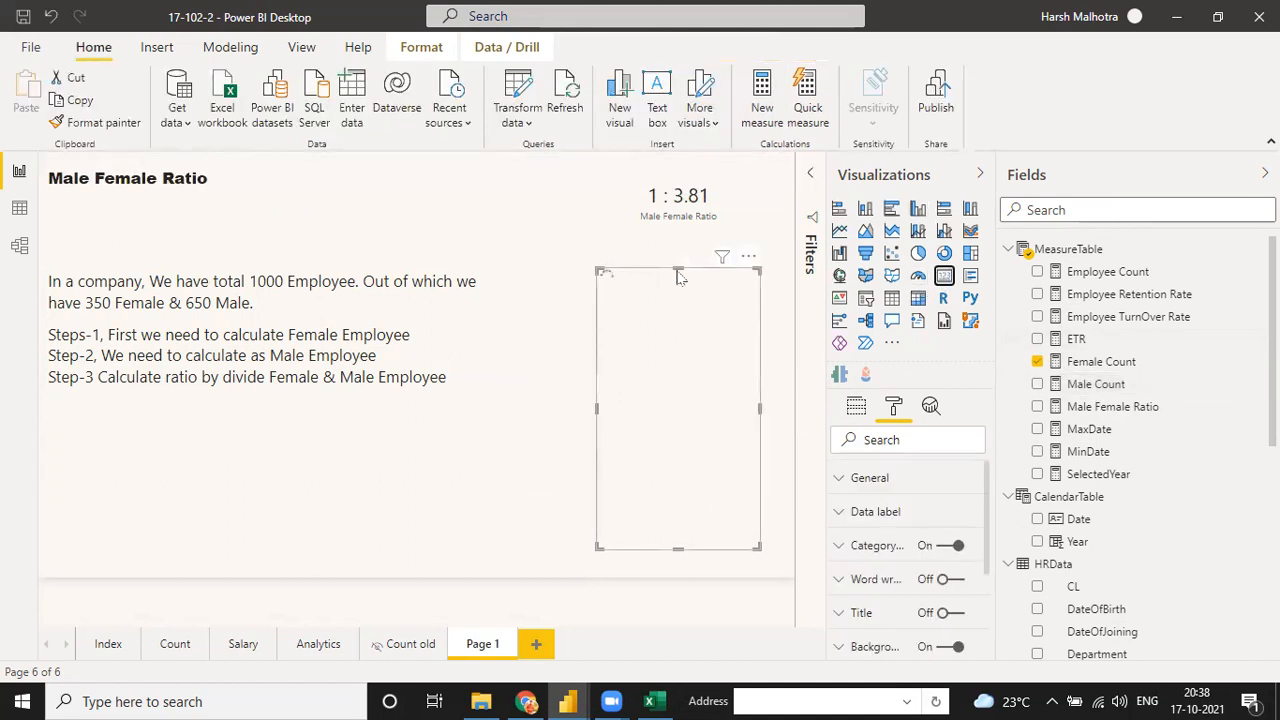
{"action": "left_click_drag", "start_coordinate": [678, 268], "coordinate": [688, 322]}
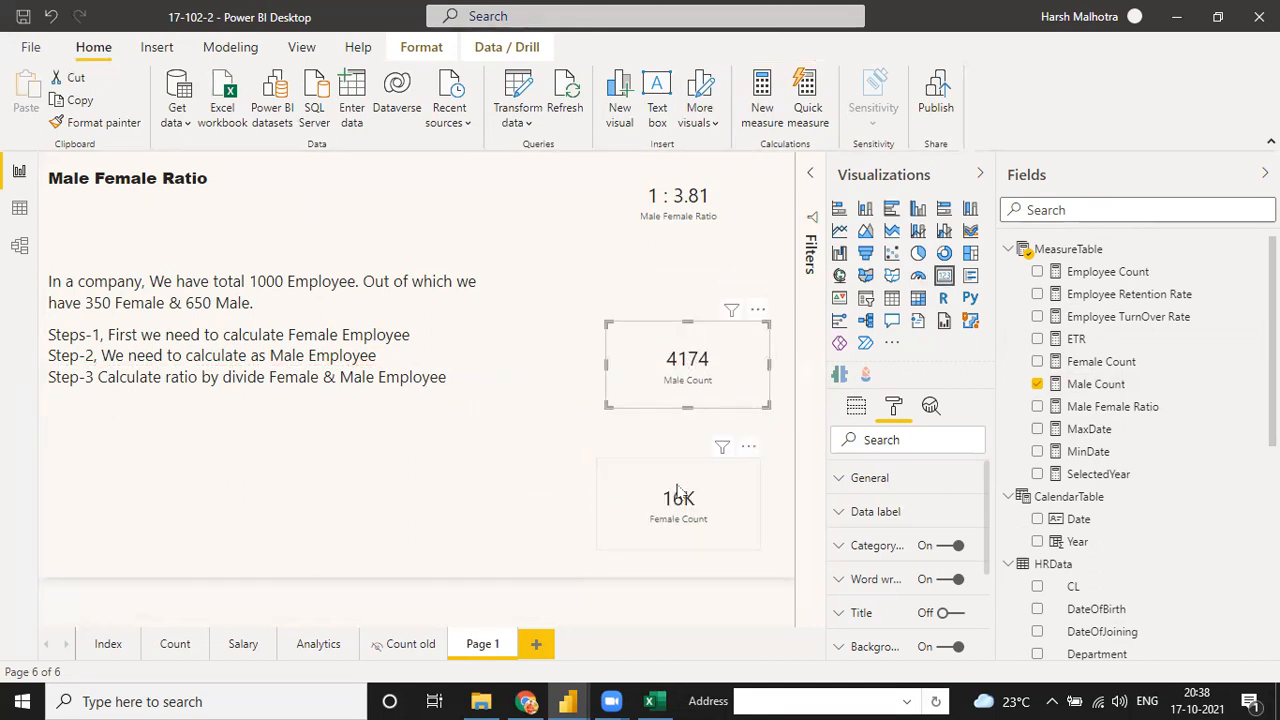
{"action": "left_click", "coordinate": [677, 490]}
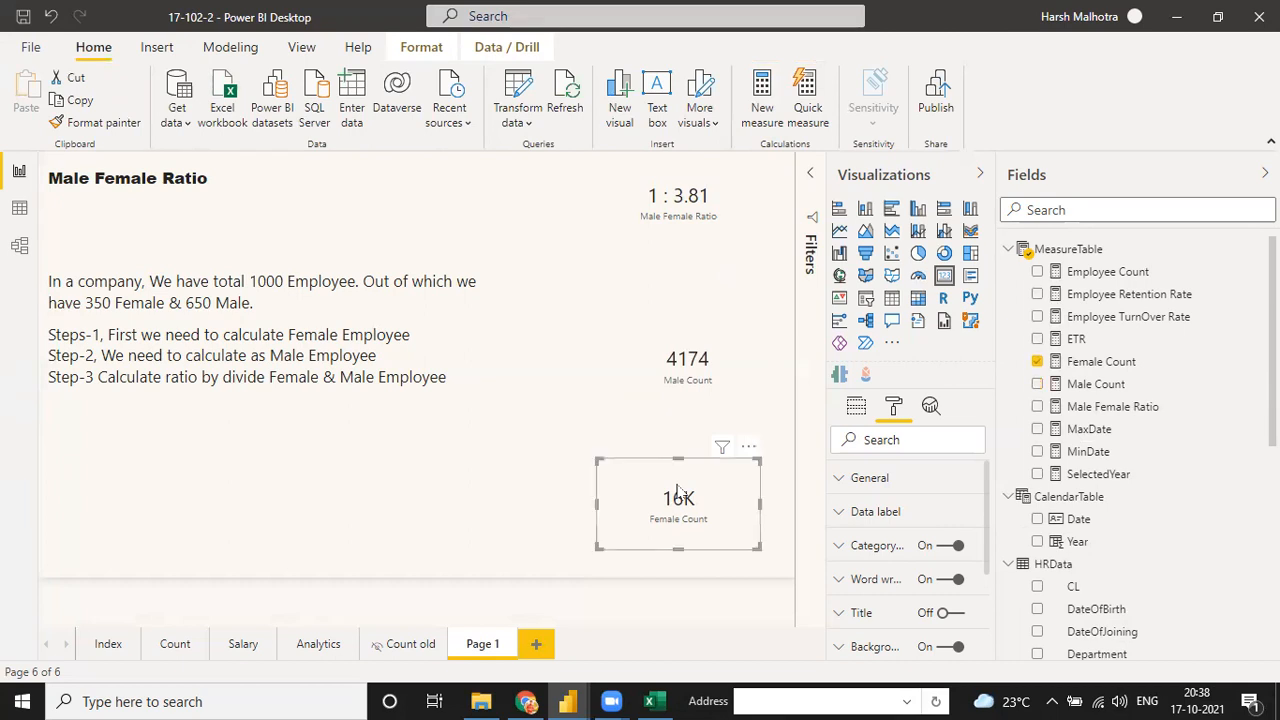
Create a new measure and try to name it Male Female Ratio.
{"action": "left_click", "coordinate": [768, 104]}
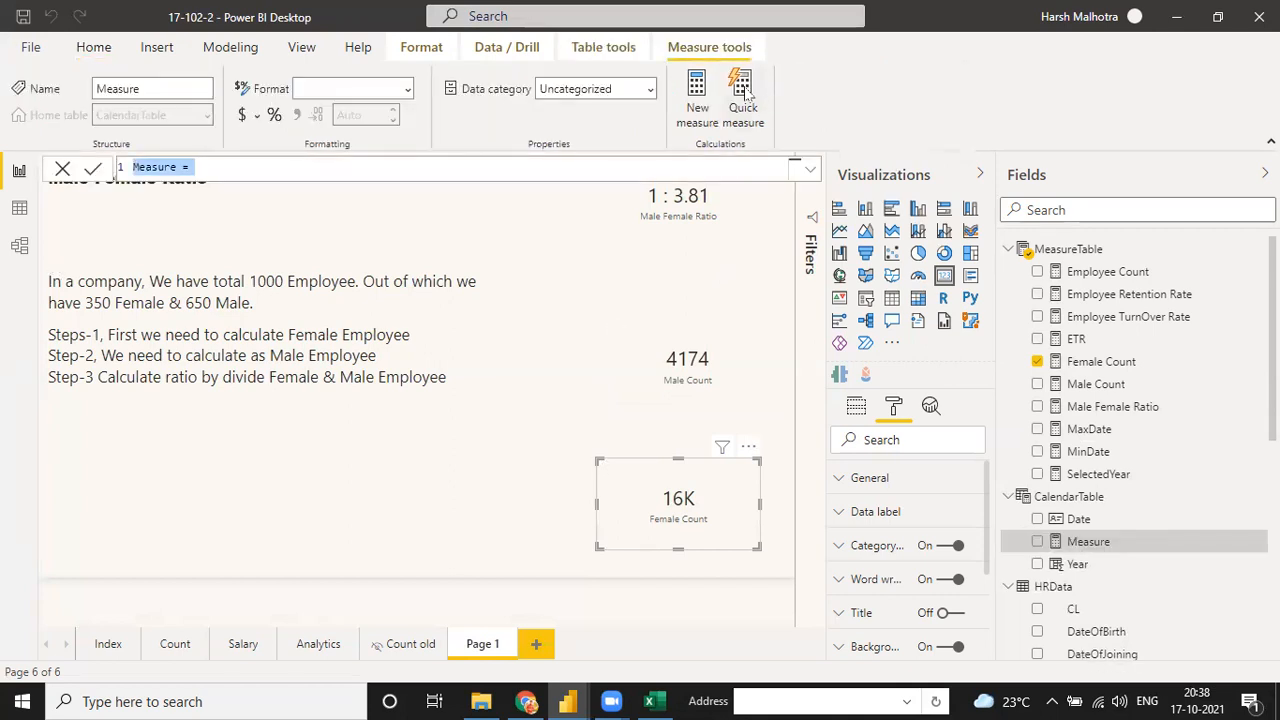
{"action": "left_click", "coordinate": [175, 168]}
{"action": "key", "text": "BackSpace"}
{"action": "key", "text": "BackSpace"}
{"action": "key", "text": "BackSpace"}
{"action": "key", "text": "BackSpace"}
{"action": "key", "text": "BackSpace"}
{"action": "key", "text": "BackSpace"}
{"action": "key", "text": "BackSpace"}
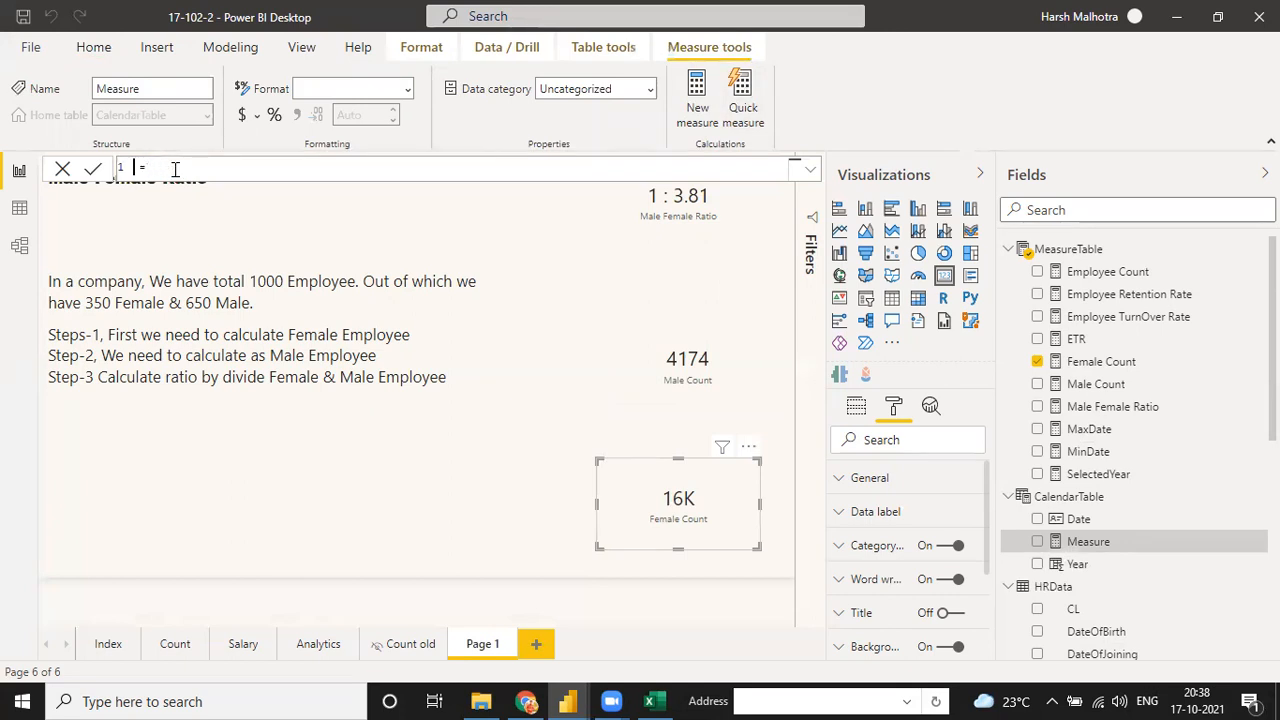
{"action": "type", "text": "Male Female Ratio"}
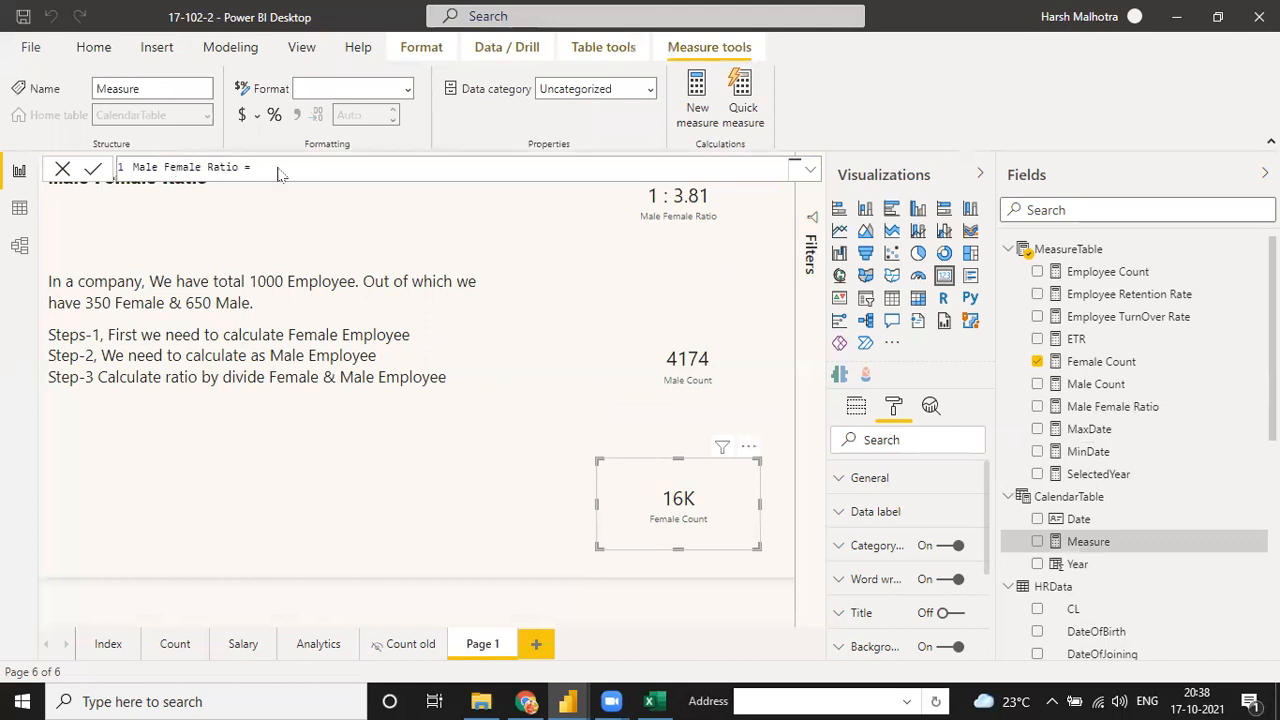
{"action": "key", "text": "Return"}
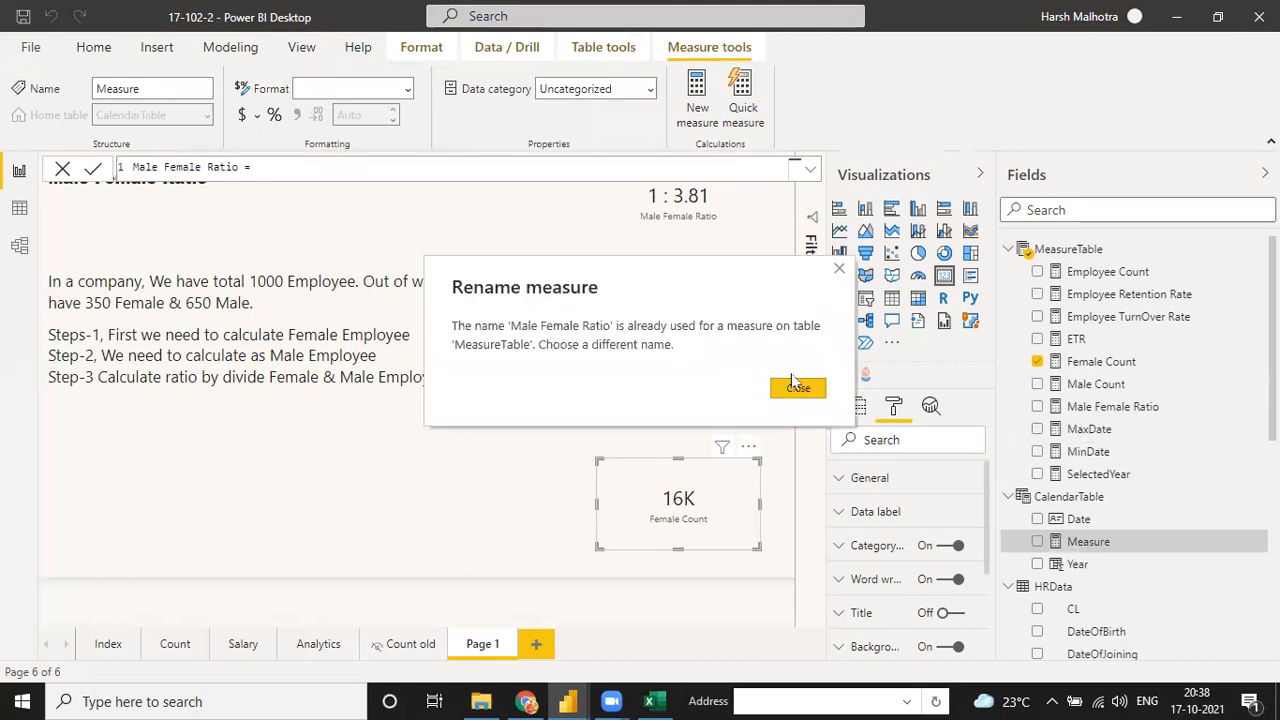
{"action": "left_click", "coordinate": [792, 388]}
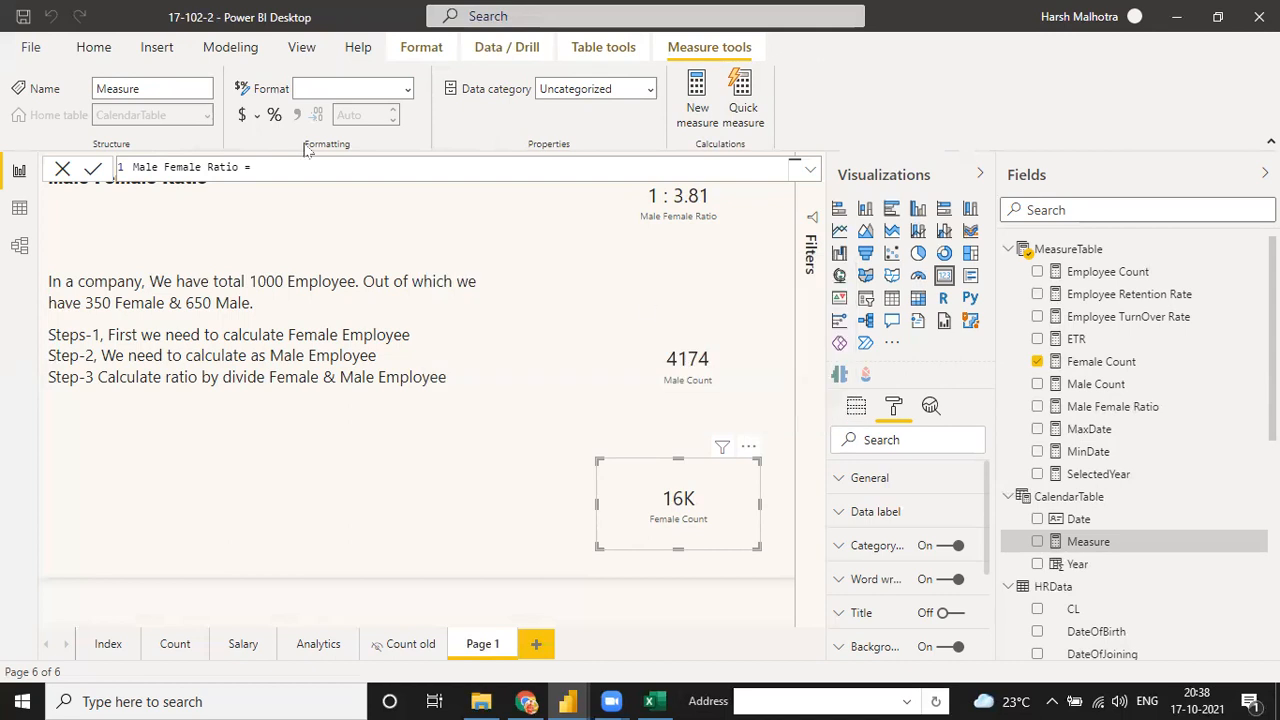
Change the new measure's name to Male Female Ratio 1 and add two new lines for its formula.
{"action": "left_click", "coordinate": [239, 167]}
{"action": "type", "text": "1"}
{"action": "key", "text": "shift+Return"}
{"action": "key", "text": "shift+Return"}
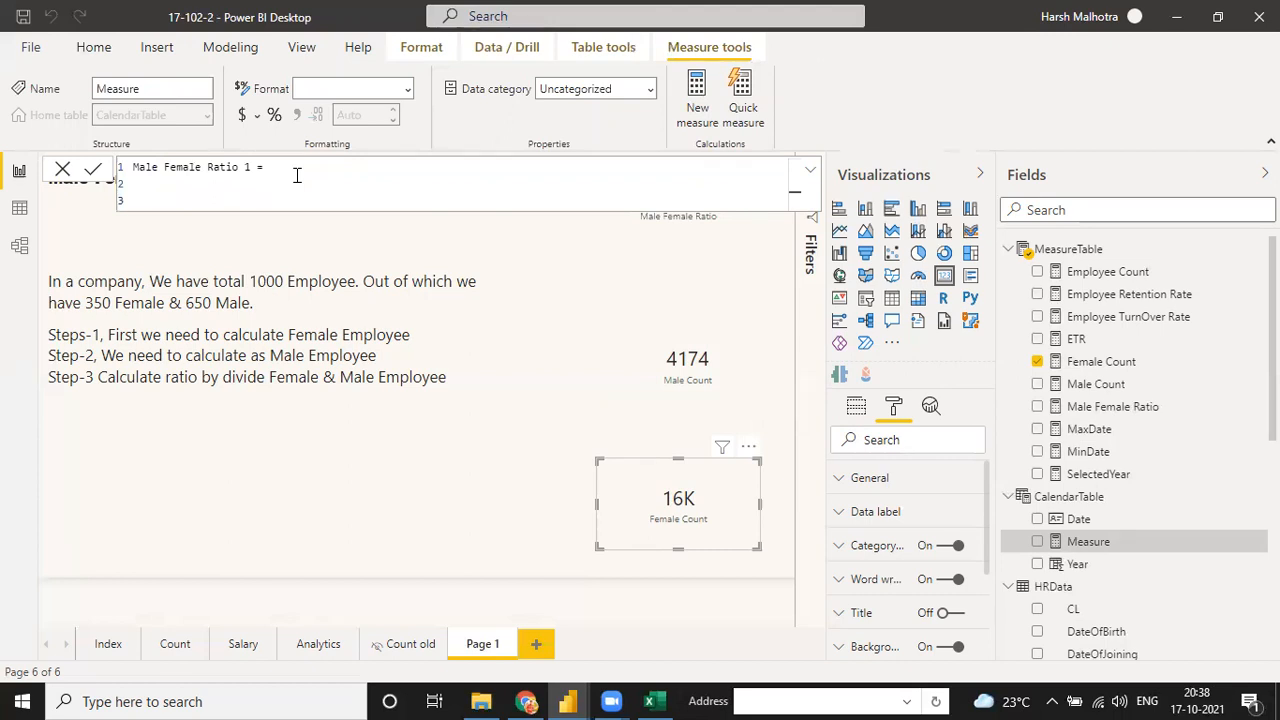
Define a variable Ratio on the third line with DIVIDE, using [Female Count] and MeasureTable[Male Count] as arguments.
{"action": "type", "text": "Var Ratio = DIVIDE(fem"}
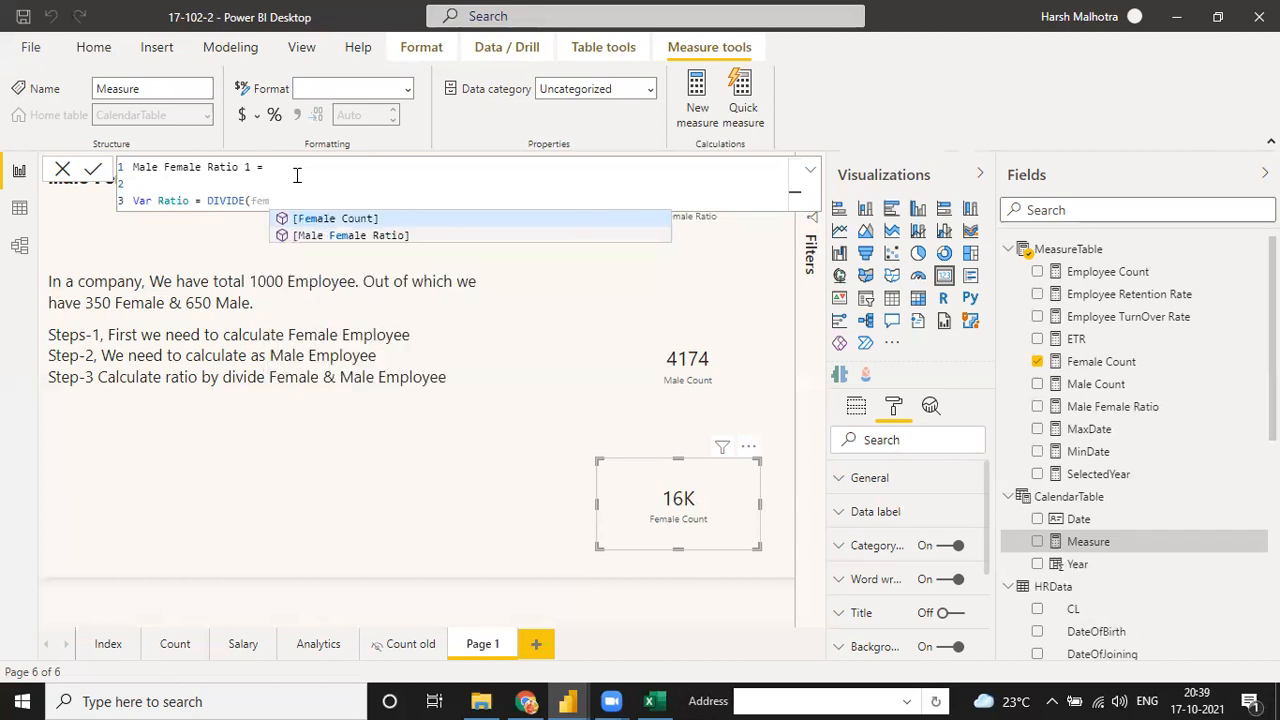
{"action": "key", "text": "Tab"}
{"action": "type", "text": ",male"}
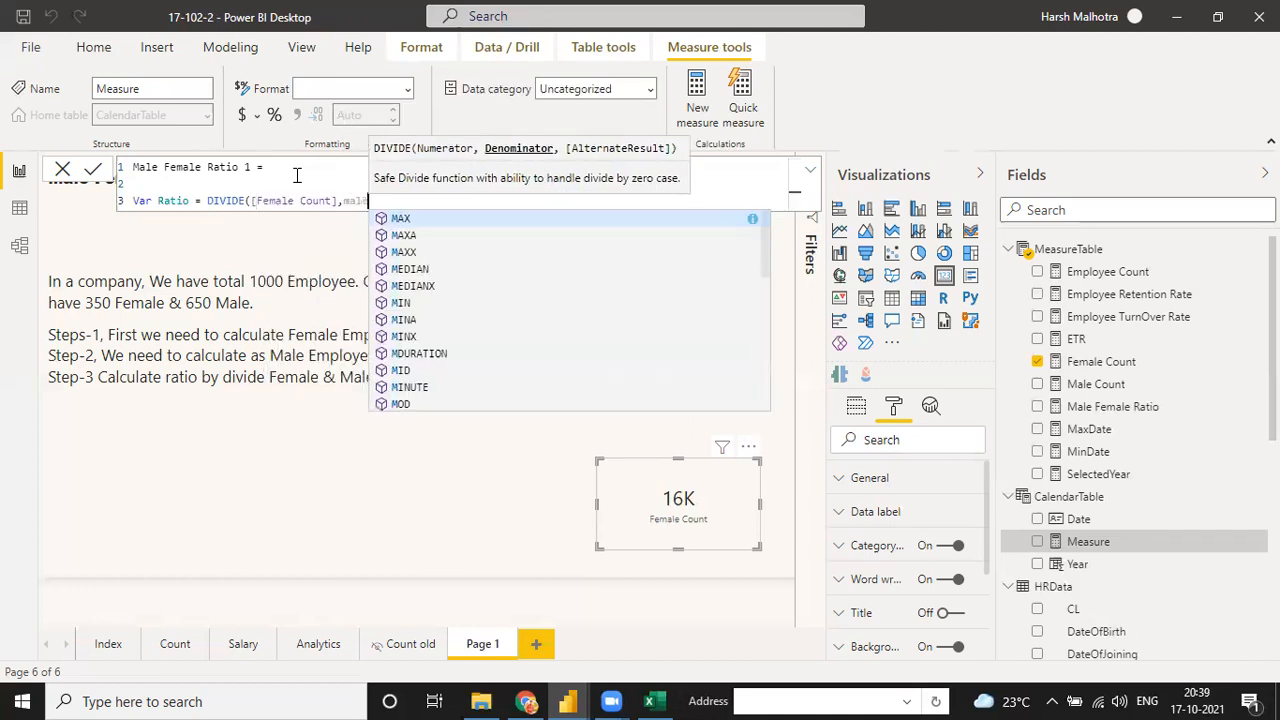
{"action": "key", "text": "Down"}
{"action": "key", "text": "Down"}
{"action": "key", "text": "Up"}
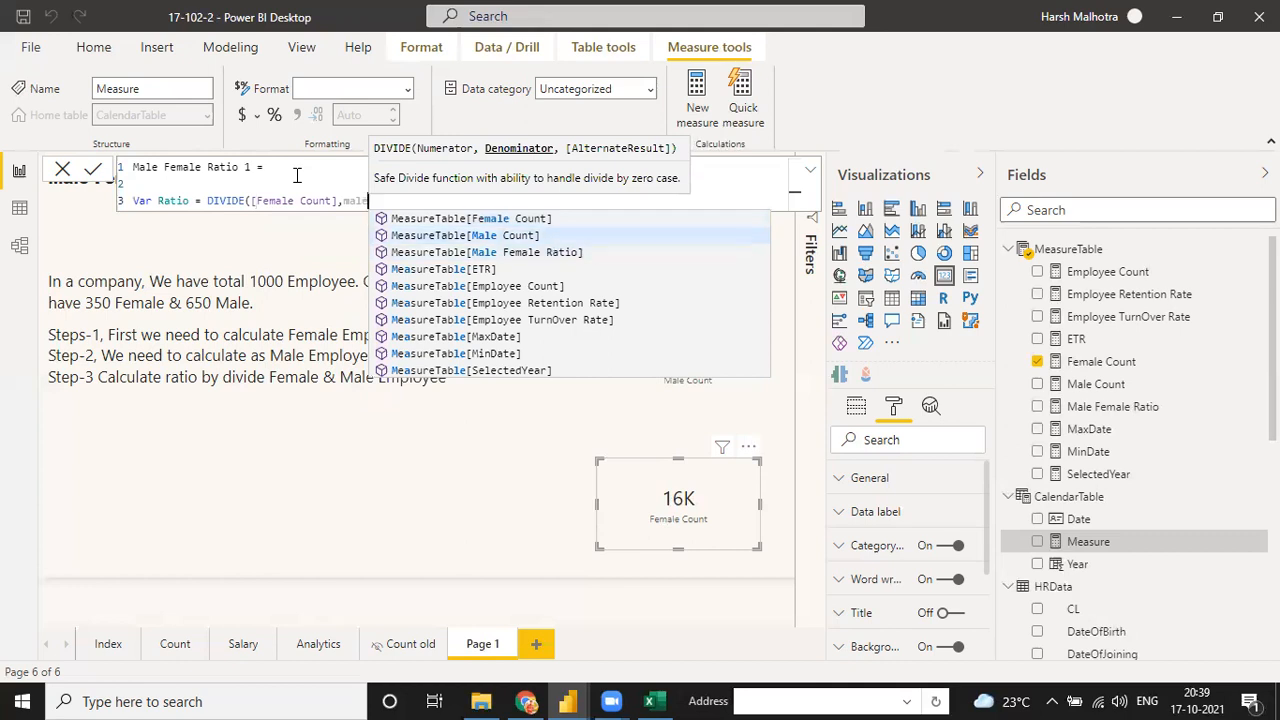
{"action": "key", "text": "Tab"}
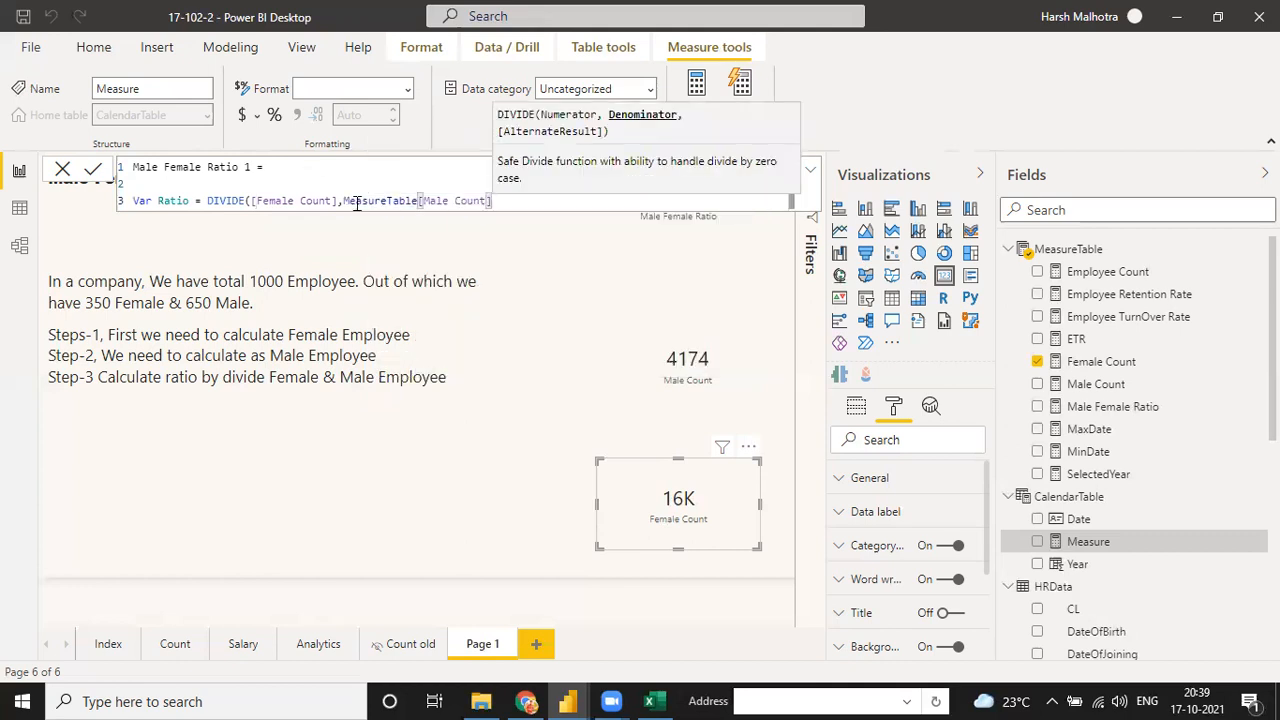
Replace the DIVIDE arguments with 'MeasureTable'[Female Count], 'MeasureTable'[Male Count] and 0 as the alternate result.
{"action": "key", "text": "BackSpace"}
{"action": "key", "text": "BackSpace"}
{"action": "key", "text": "BackSpace"}
{"action": "key", "text": "BackSpace"}
{"action": "key", "text": "BackSpace"}
{"action": "key", "text": "BackSpace"}
{"action": "key", "text": "BackSpace"}
{"action": "key", "text": "BackSpace"}
{"action": "key", "text": "BackSpace"}
{"action": "key", "text": "BackSpace"}
{"action": "key", "text": "BackSpace"}
{"action": "key", "text": "BackSpace"}
{"action": "key", "text": "BackSpace"}
{"action": "key", "text": "BackSpace"}
{"action": "key", "text": "BackSpace"}
{"action": "key", "text": "BackSpace"}
{"action": "key", "text": "BackSpace"}
{"action": "key", "text": "BackSpace"}
{"action": "key", "text": "BackSpace"}
{"action": "key", "text": "BackSpace"}
{"action": "key", "text": "BackSpace"}
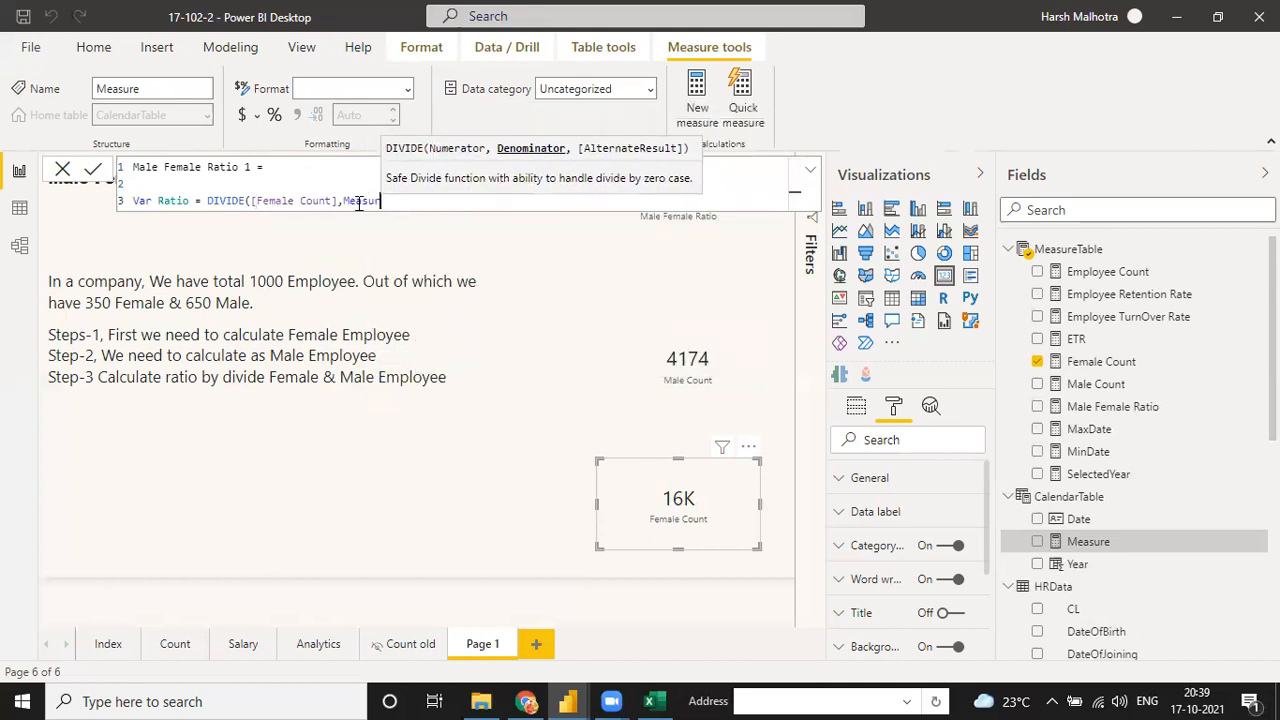
{"action": "key", "text": "BackSpace"}
{"action": "key", "text": "BackSpace"}
{"action": "key", "text": "BackSpace"}
{"action": "key", "text": "BackSpace"}
{"action": "key", "text": "BackSpace"}
{"action": "key", "text": "BackSpace"}
{"action": "key", "text": "BackSpace"}
{"action": "key", "text": "BackSpace"}
{"action": "key", "text": "BackSpace"}
{"action": "key", "text": "BackSpace"}
{"action": "key", "text": "BackSpace"}
{"action": "key", "text": "BackSpace"}
{"action": "key", "text": "BackSpace"}
{"action": "key", "text": "BackSpace"}
{"action": "type", "text": "'fem"}
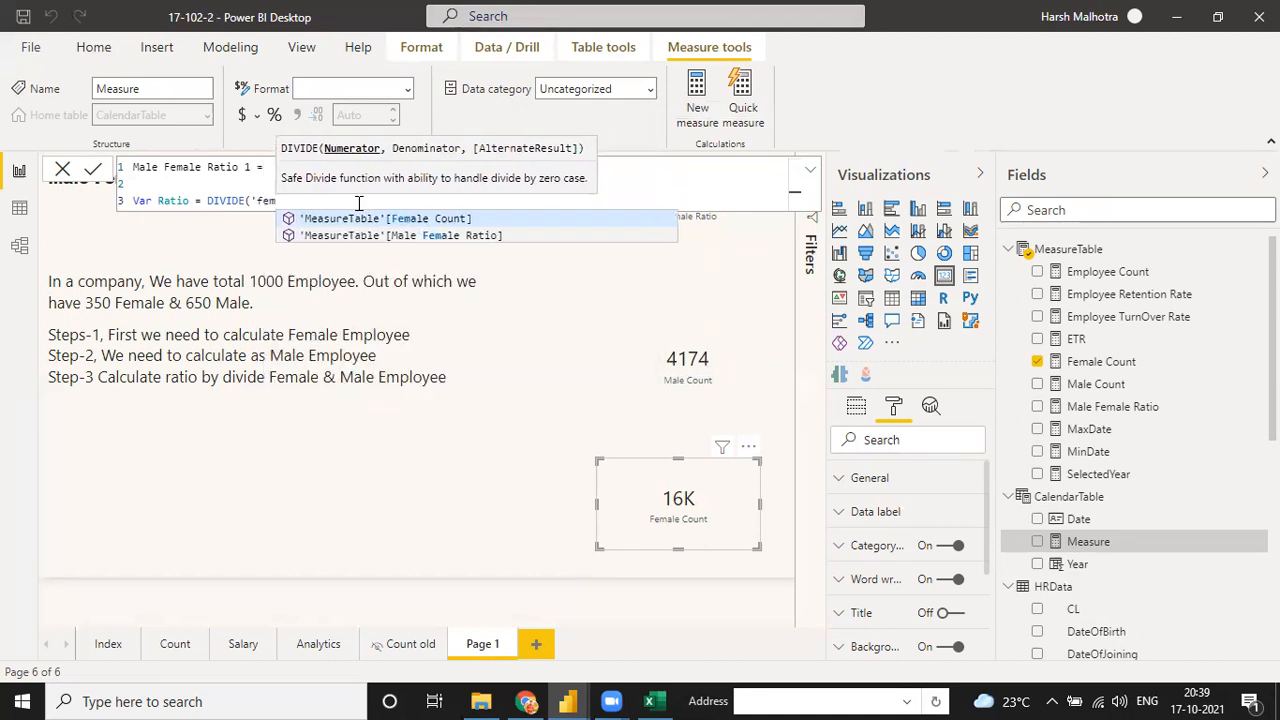
{"action": "key", "text": "Tab"}
{"action": "type", "text": ","}
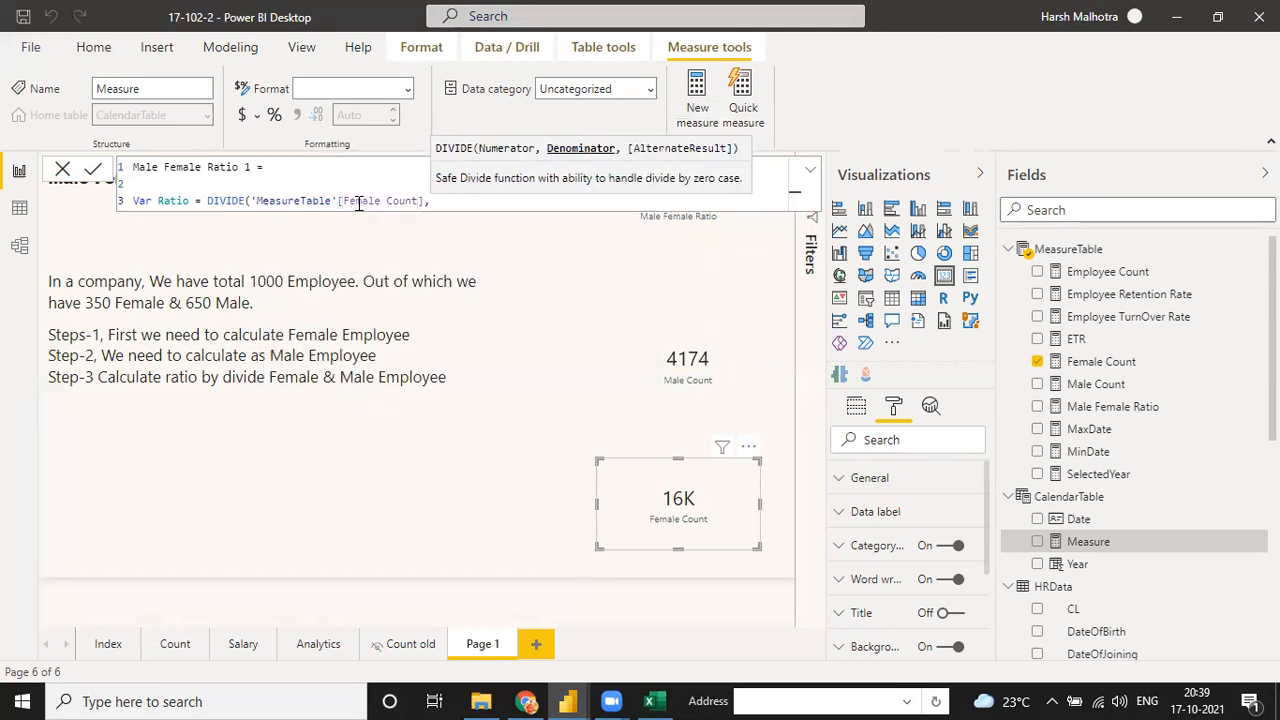
{"action": "type", "text": "'male"}
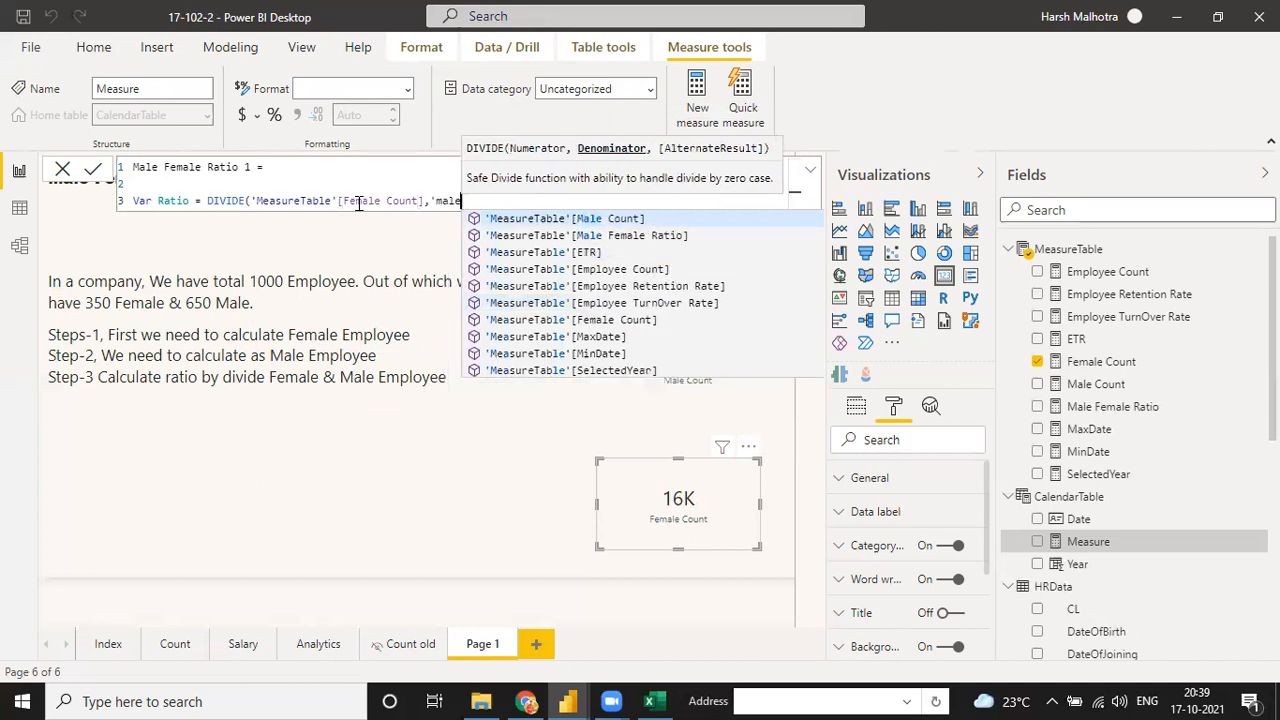
{"action": "key", "text": "Tab"}
{"action": "type", "text": ",0)"}
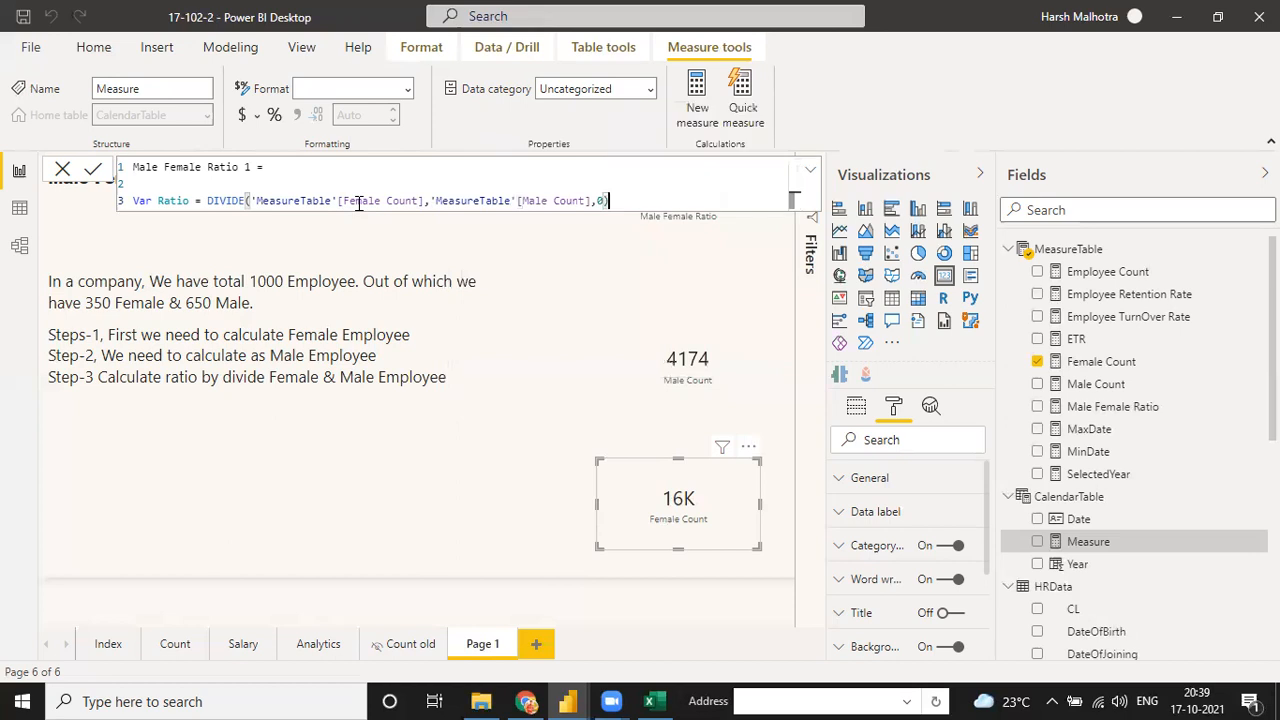
Wrap the Ratio variable's DIVIDE expression in a Format function with the format string "#.##".
{"action": "left_click", "coordinate": [206, 200]}
{"action": "type", "text": "Format"}
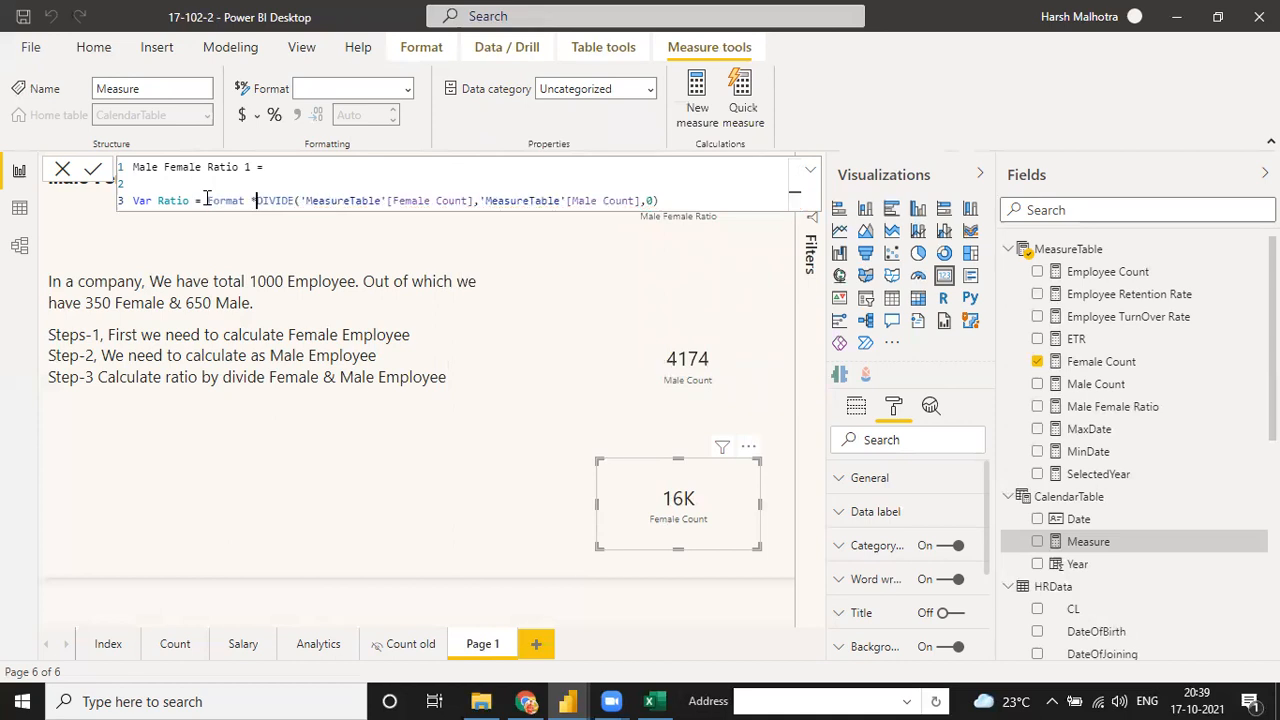
{"action": "type", "text": " ("}
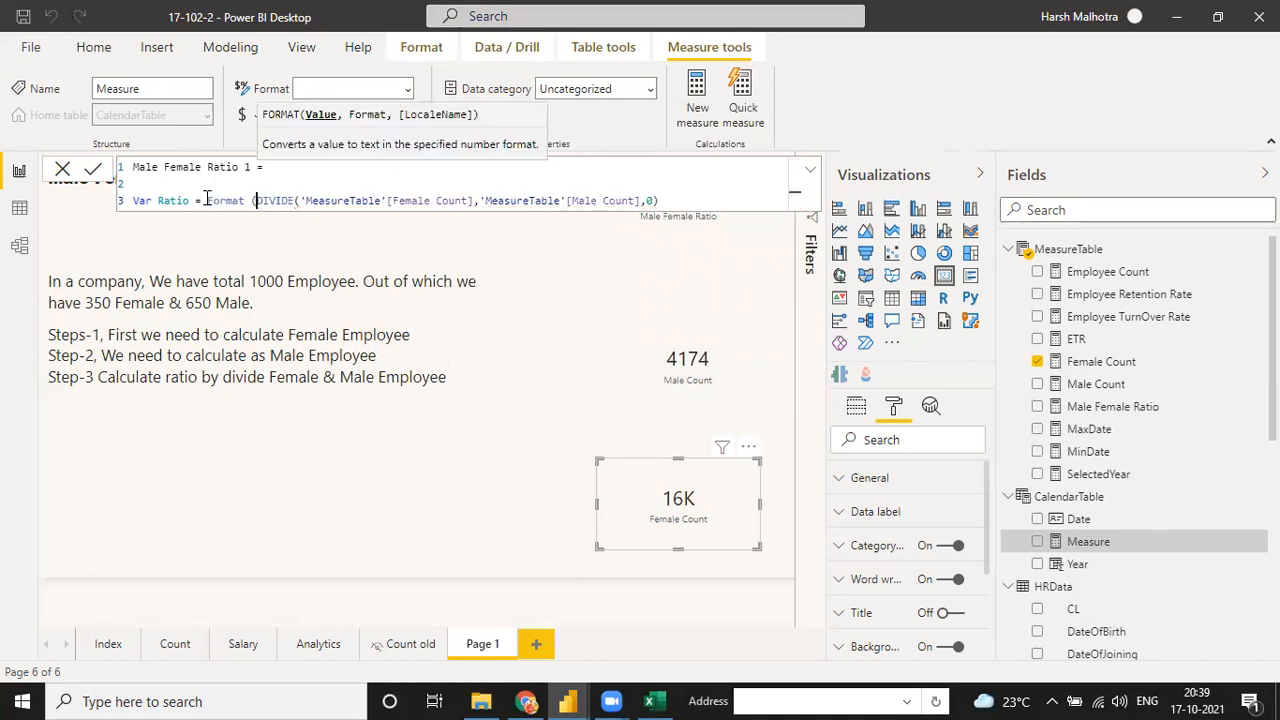
{"action": "left_click", "coordinate": [660, 200]}
{"action": "type", "text": ","}
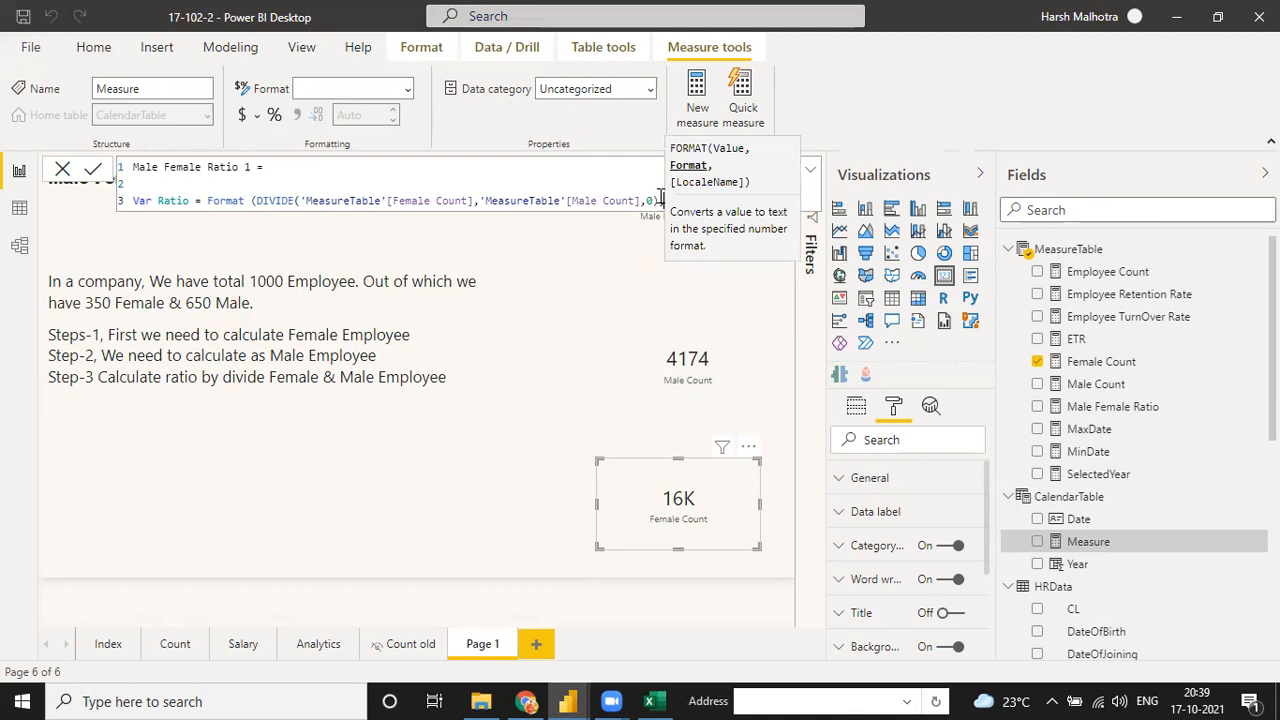
{"action": "type", "text": "\"#"}
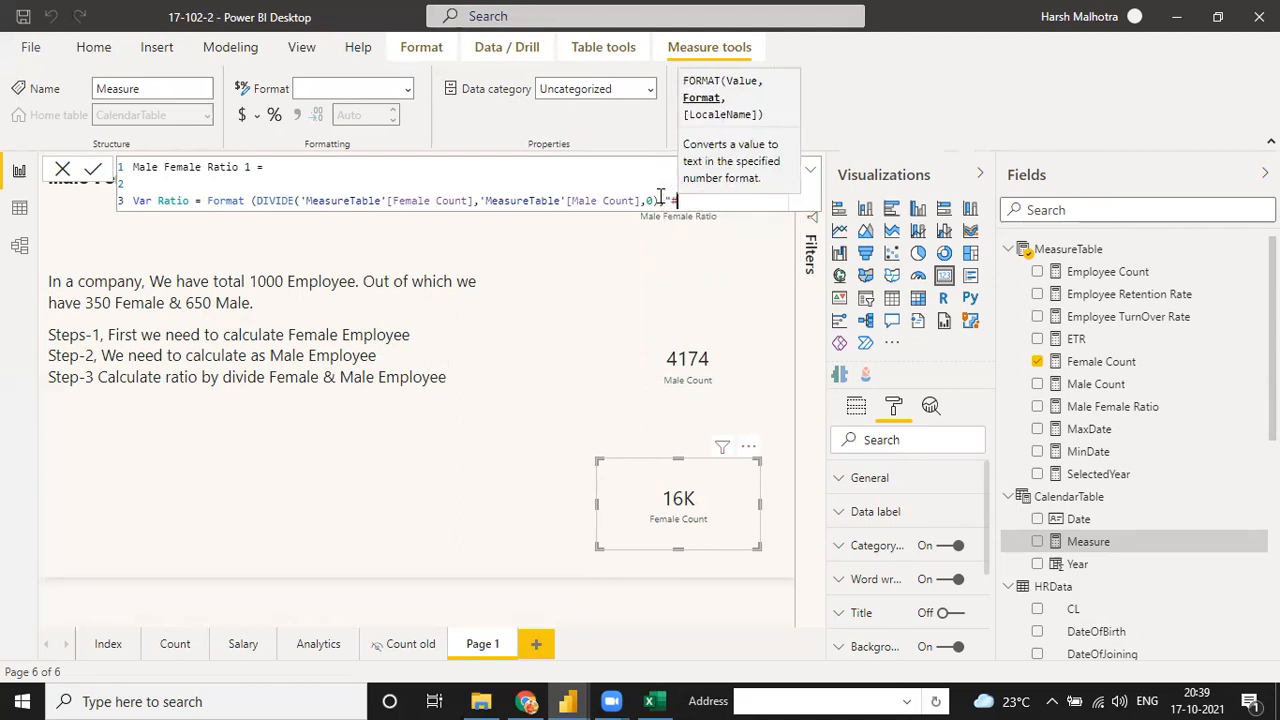
{"action": "type", "text": "."}
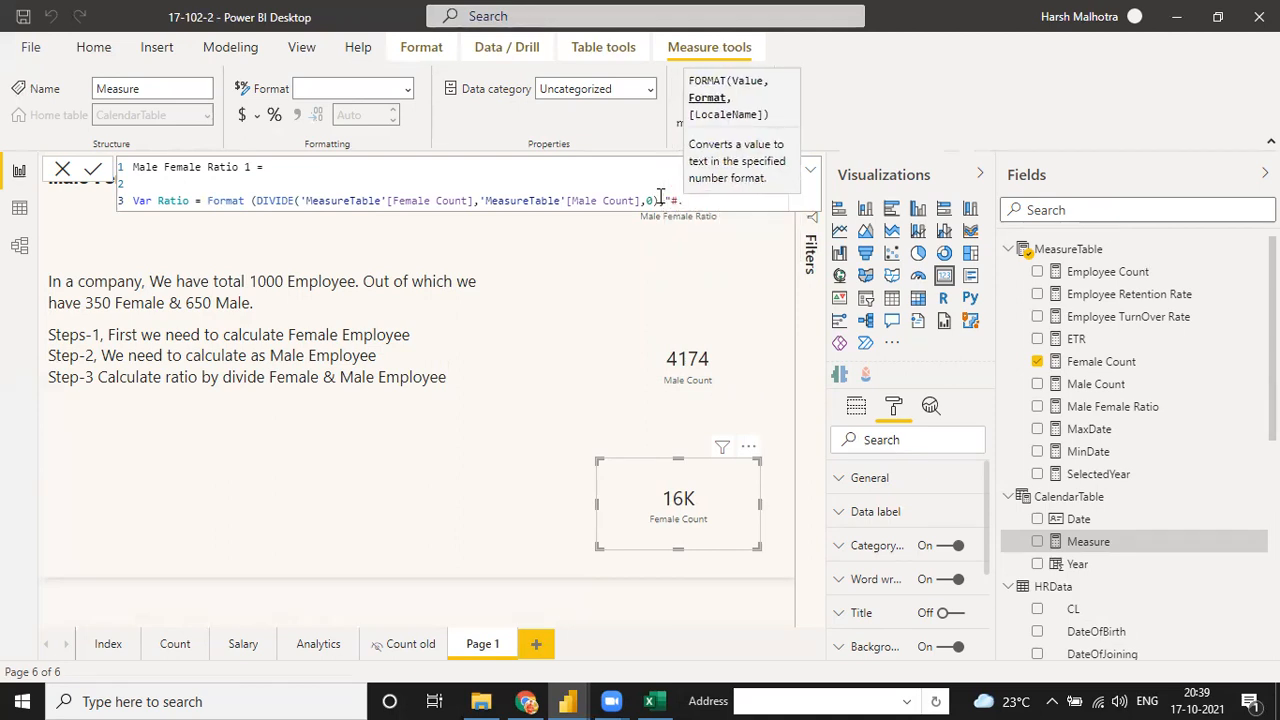
{"action": "type", "text": "##\")"}
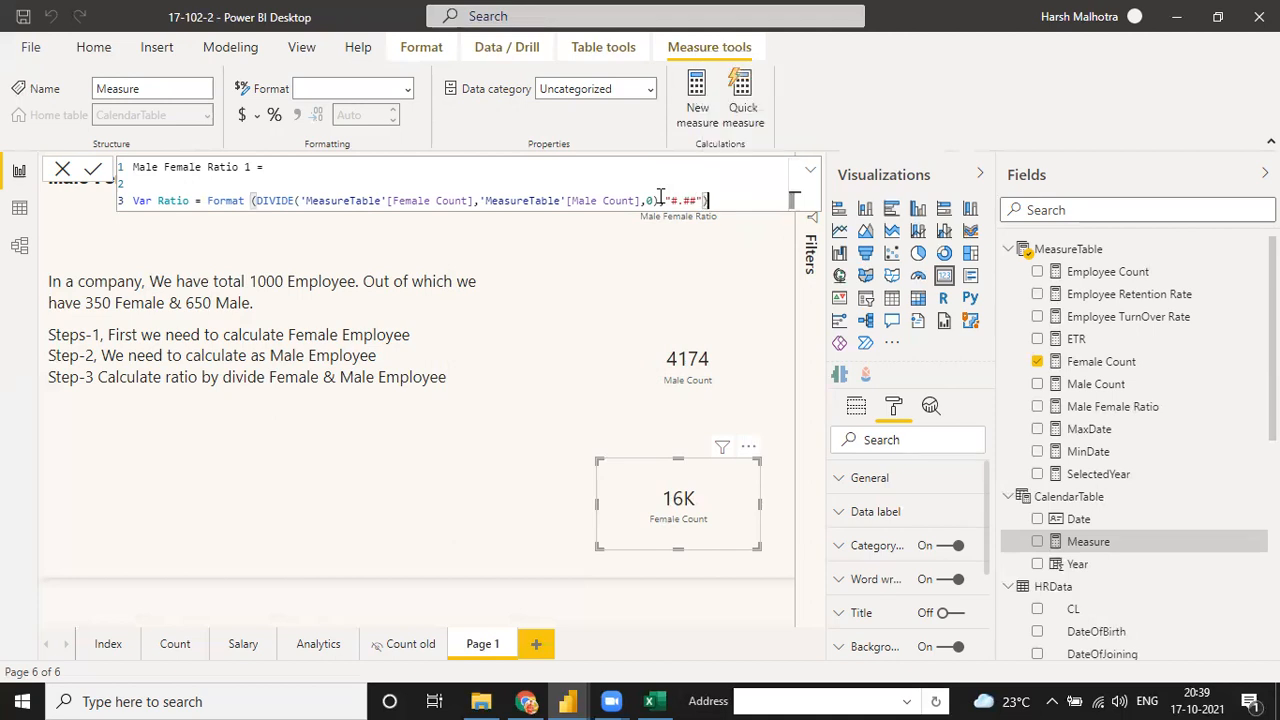
Add a Return line to the Male Female Ratio 1 formula, followed by the expression "1 : " & Ratio.
{"action": "key", "text": "Return"}
{"action": "type", "text": "Ret"}
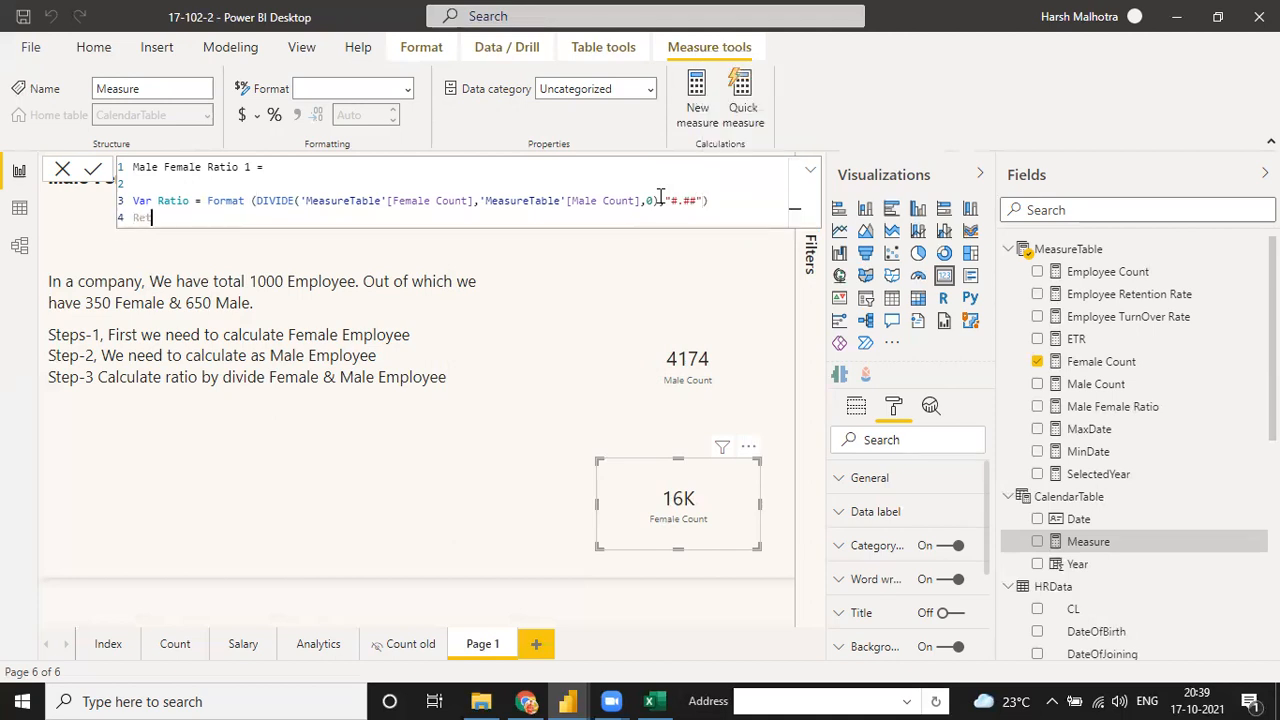
{"action": "type", "text": "urn"}
{"action": "key", "text": "Return"}
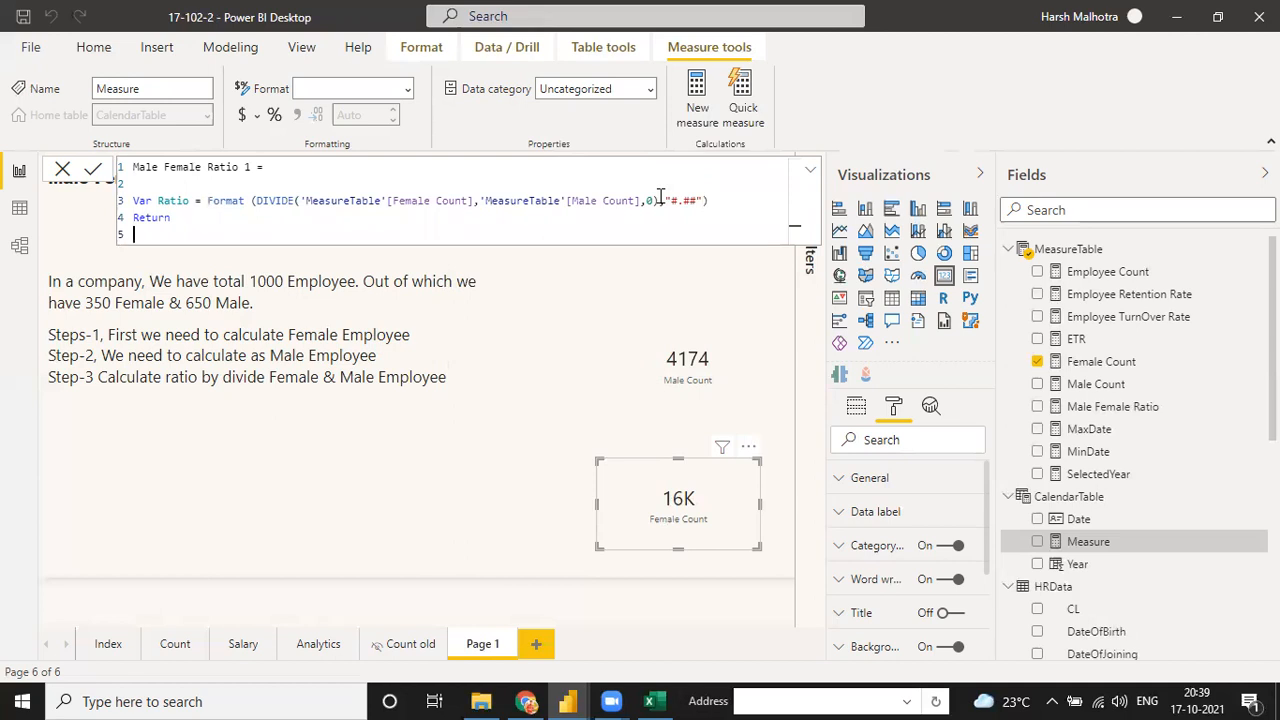
{"action": "type", "text": "\"1 :"}
{"action": "key", "text": "BackSpace"}
{"action": "type", "text": "\" & Ratio"}
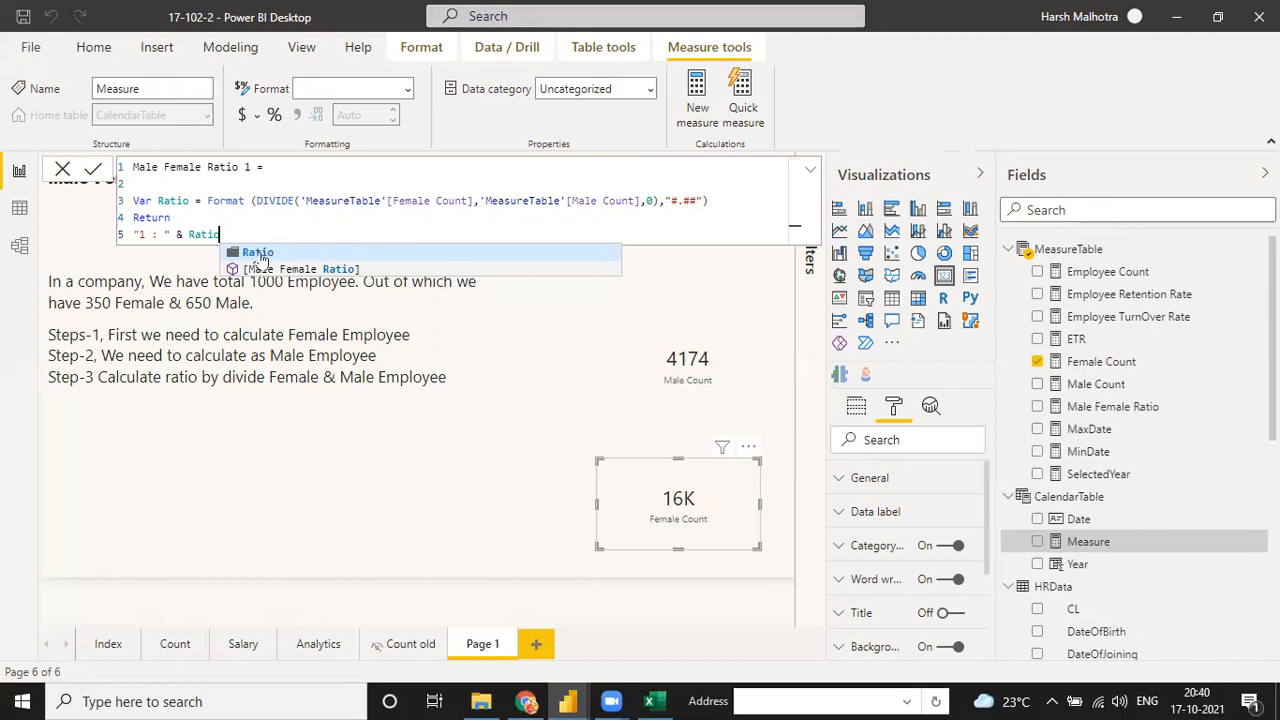
Re-enter the Ratio variable name after the ampersand in the return expression.
{"action": "key", "text": "BackSpace"}
{"action": "key", "text": "BackSpace"}
{"action": "key", "text": "BackSpace"}
{"action": "key", "text": "BackSpace"}
{"action": "key", "text": "BackSpace"}
{"action": "type", "text": "Rat"}
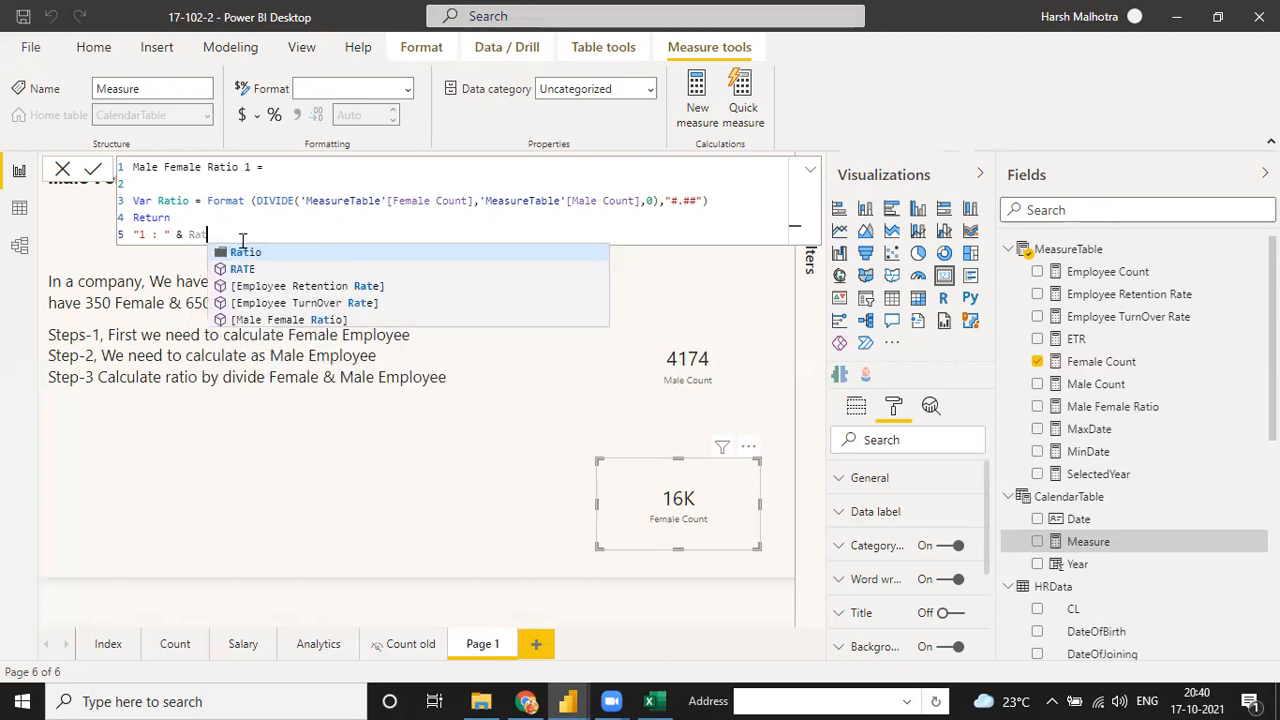
{"action": "type", "text": "ion"}
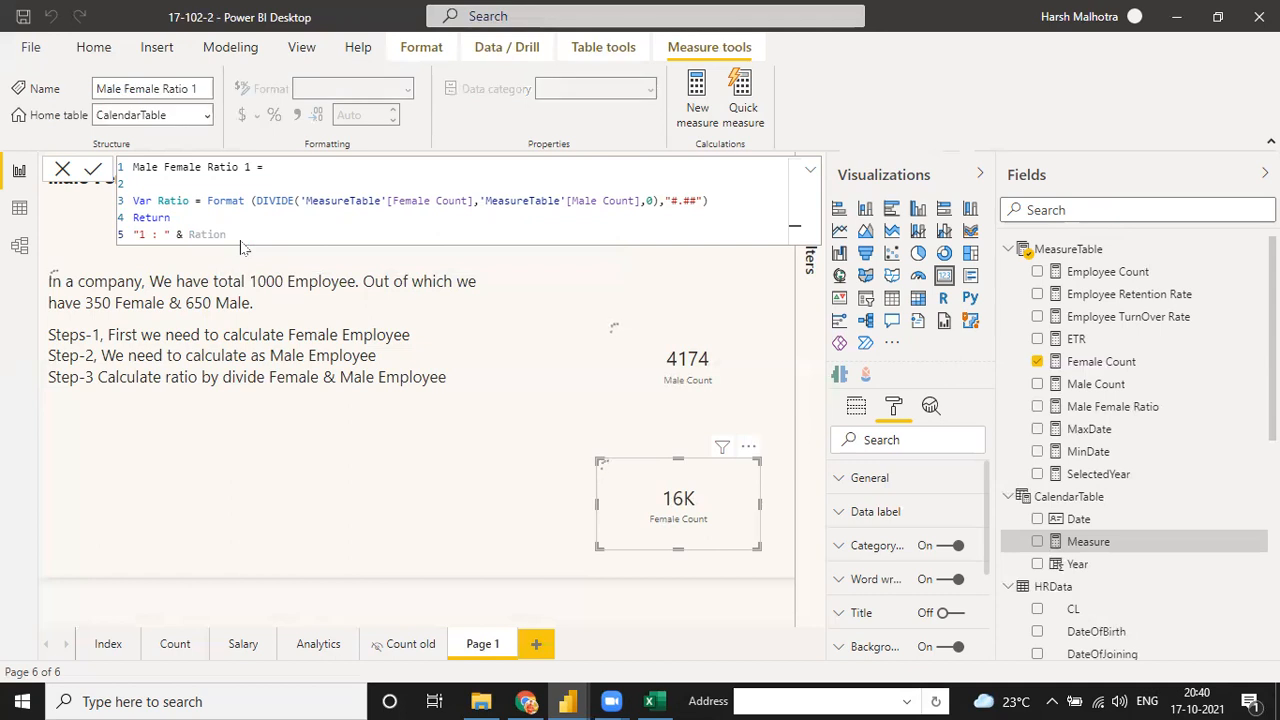
{"action": "key", "text": "BackSpace"}
{"action": "key", "text": "BackSpace"}
{"action": "type", "text": "o"}
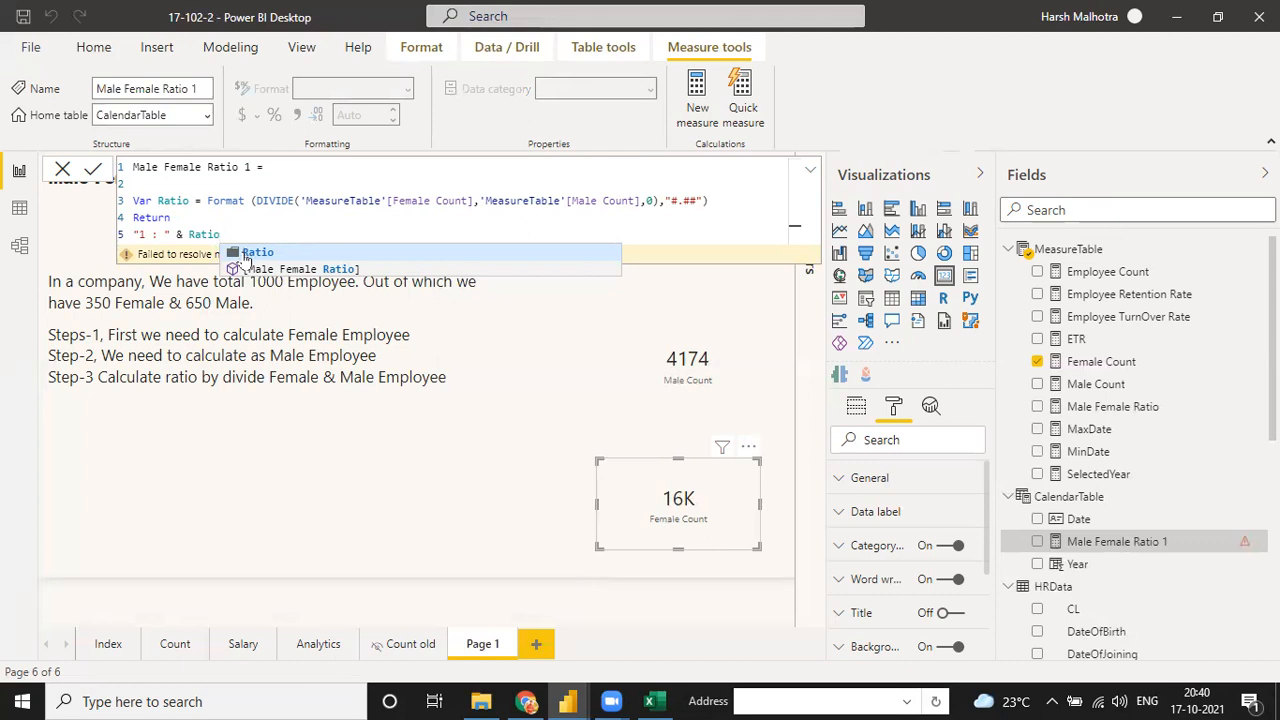
Try the [Male Female Ratio] measure in place of the Ratio variable in the return expression, and remove it.
{"action": "left_click", "coordinate": [255, 268]}
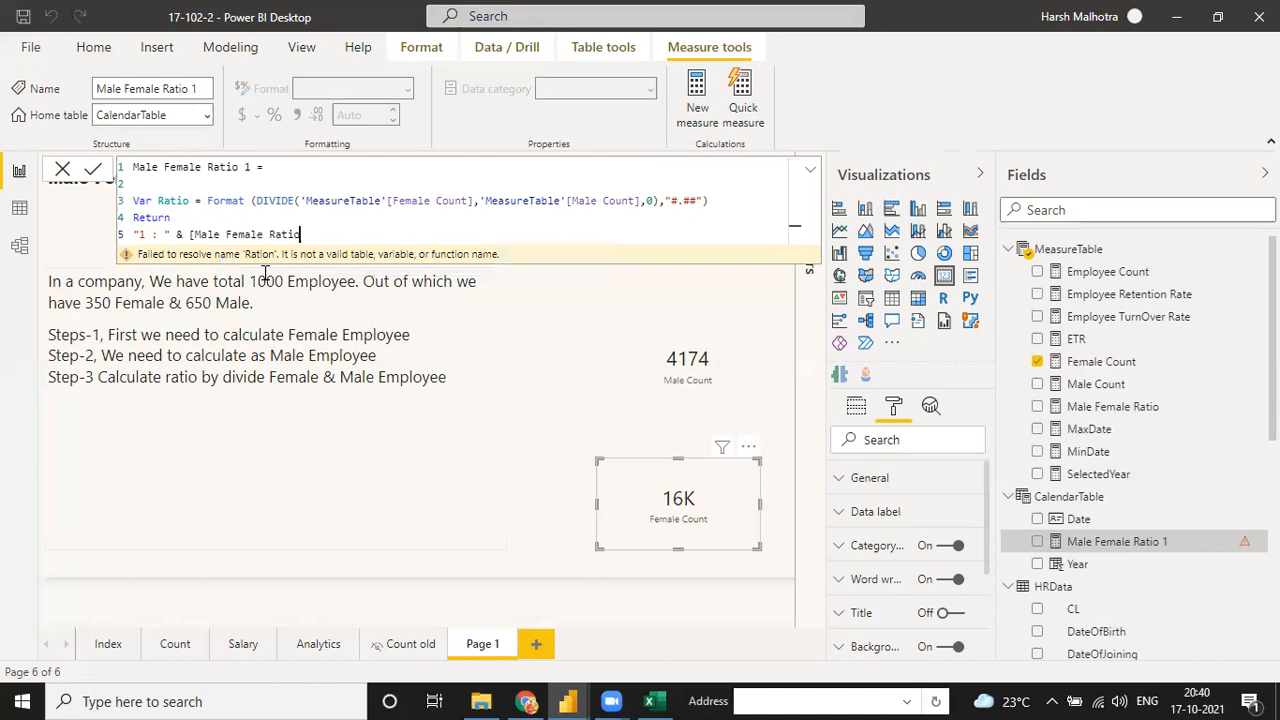
{"action": "key", "text": "BackSpace"}
{"action": "key", "text": "BackSpace"}
{"action": "key", "text": "BackSpace"}
{"action": "key", "text": "BackSpace"}
{"action": "key", "text": "BackSpace"}
{"action": "key", "text": "BackSpace"}
{"action": "key", "text": "BackSpace"}
{"action": "key", "text": "BackSpace"}
{"action": "key", "text": "BackSpace"}
{"action": "key", "text": "BackSpace"}
{"action": "key", "text": "BackSpace"}
{"action": "key", "text": "BackSpace"}
{"action": "key", "text": "BackSpace"}
{"action": "key", "text": "BackSpace"}
{"action": "key", "text": "BackSpace"}
{"action": "key", "text": "BackSpace"}
{"action": "key", "text": "BackSpace"}
{"action": "key", "text": "BackSpace"}
Complete the return expression with the Ratio variable and commit the Male Female Ratio 1 measure.
{"action": "type", "text": "Ration"}
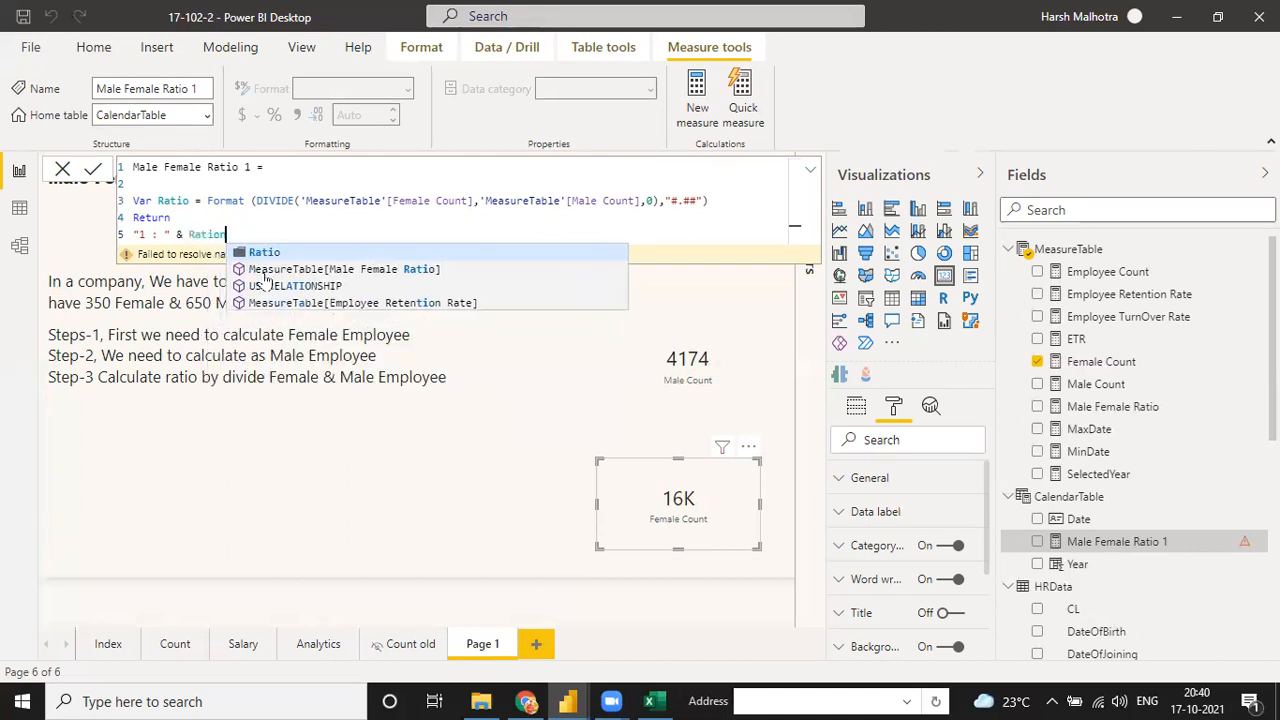
{"action": "key", "text": "BackSpace"}
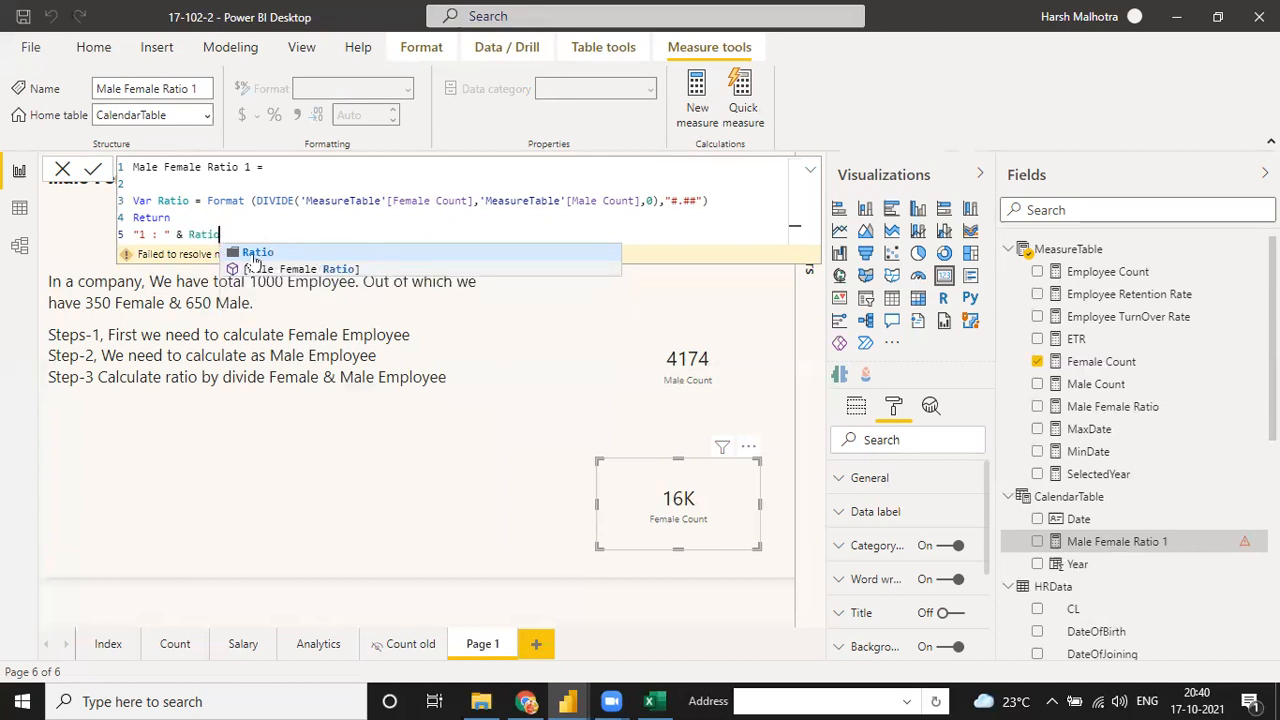
{"action": "type", "text": ")"}
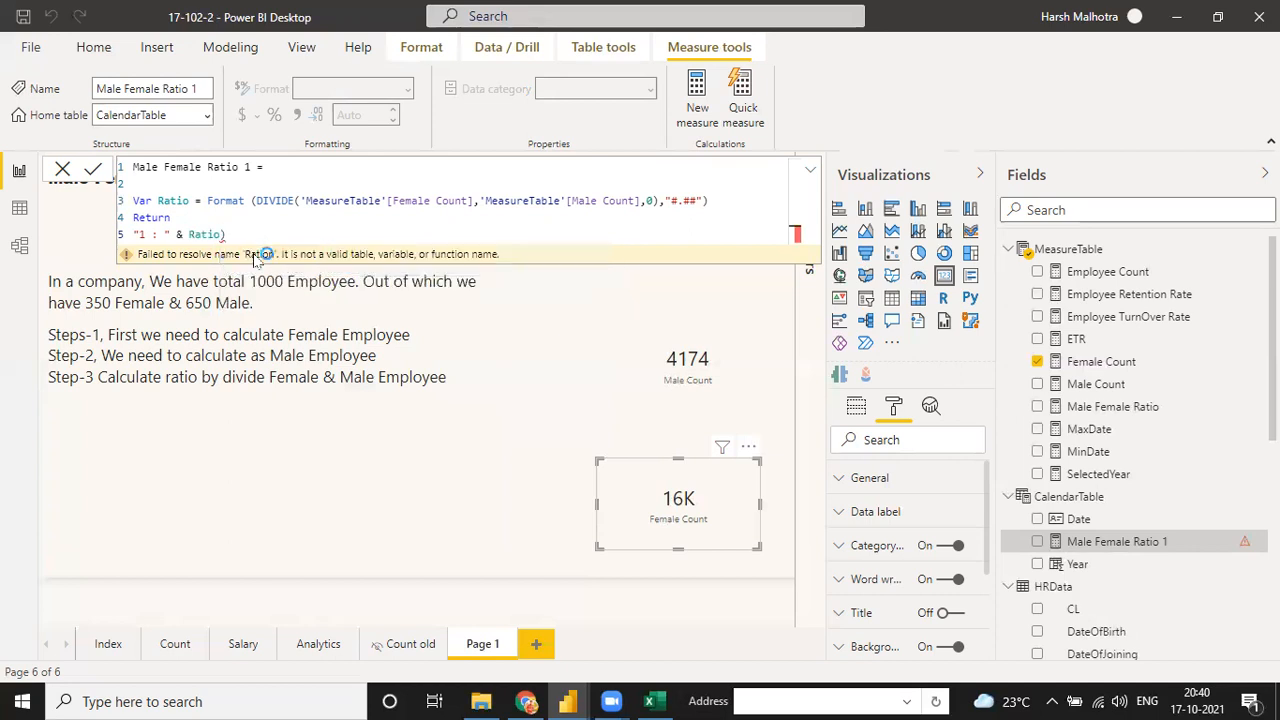
{"action": "key", "text": "Return"}
{"action": "key", "text": "BackSpace"}
{"action": "key", "text": "Return"}
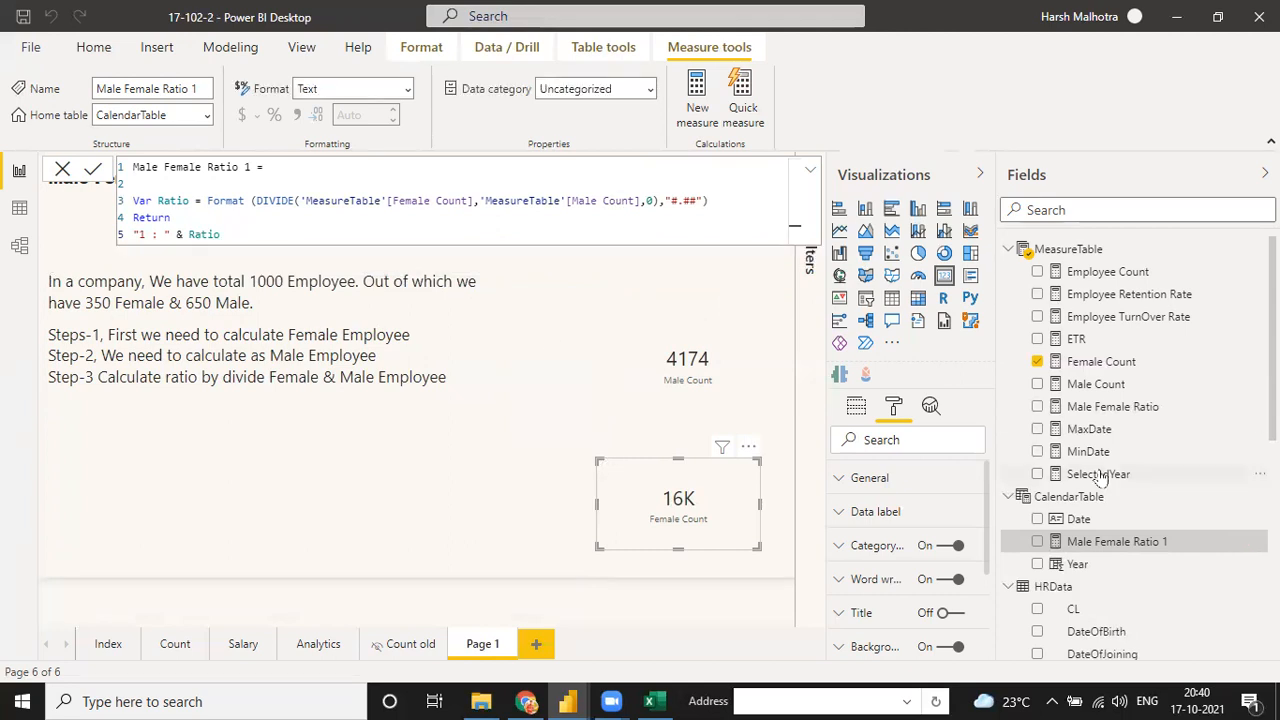
Add a card showing the Male Female Ratio 1 measure and fit it between the Male Female Ratio and Male Count cards.
{"action": "left_click_drag", "start_coordinate": [1130, 552], "coordinate": [246, 514]}
{"action": "left_click", "coordinate": [246, 514]}
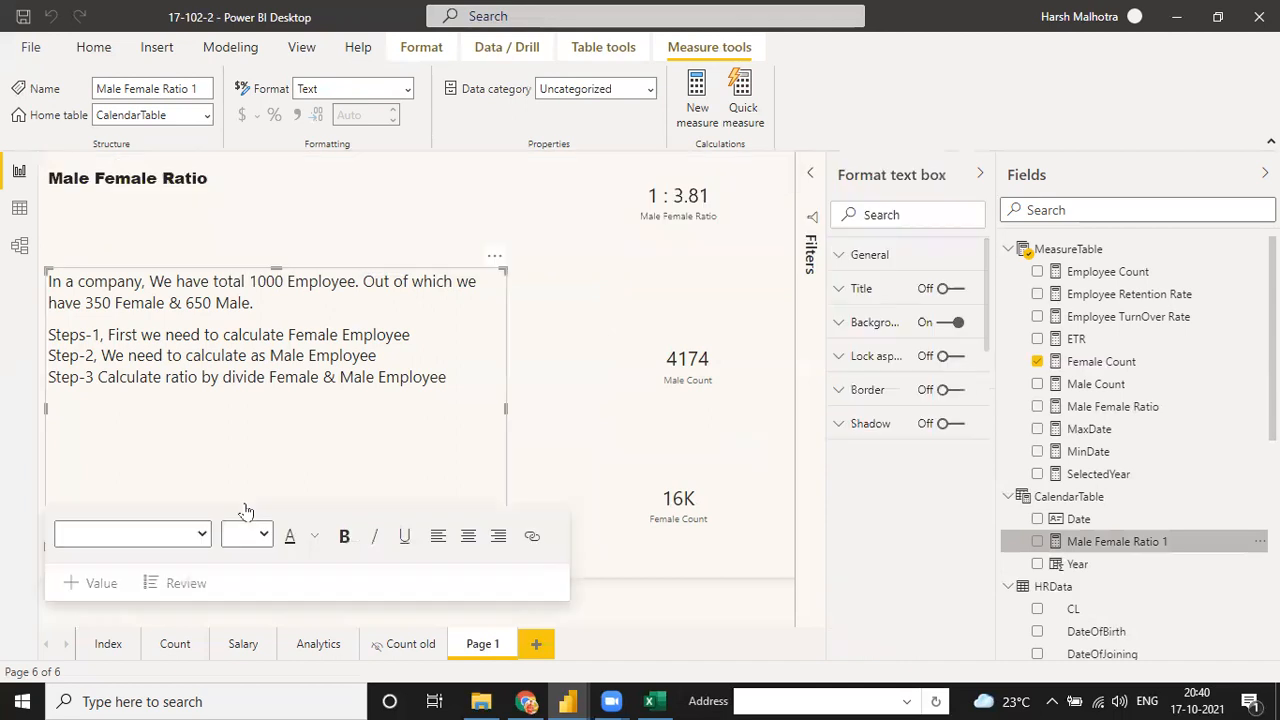
{"action": "left_click", "coordinate": [503, 376]}
{"action": "left_click", "coordinate": [545, 428]}
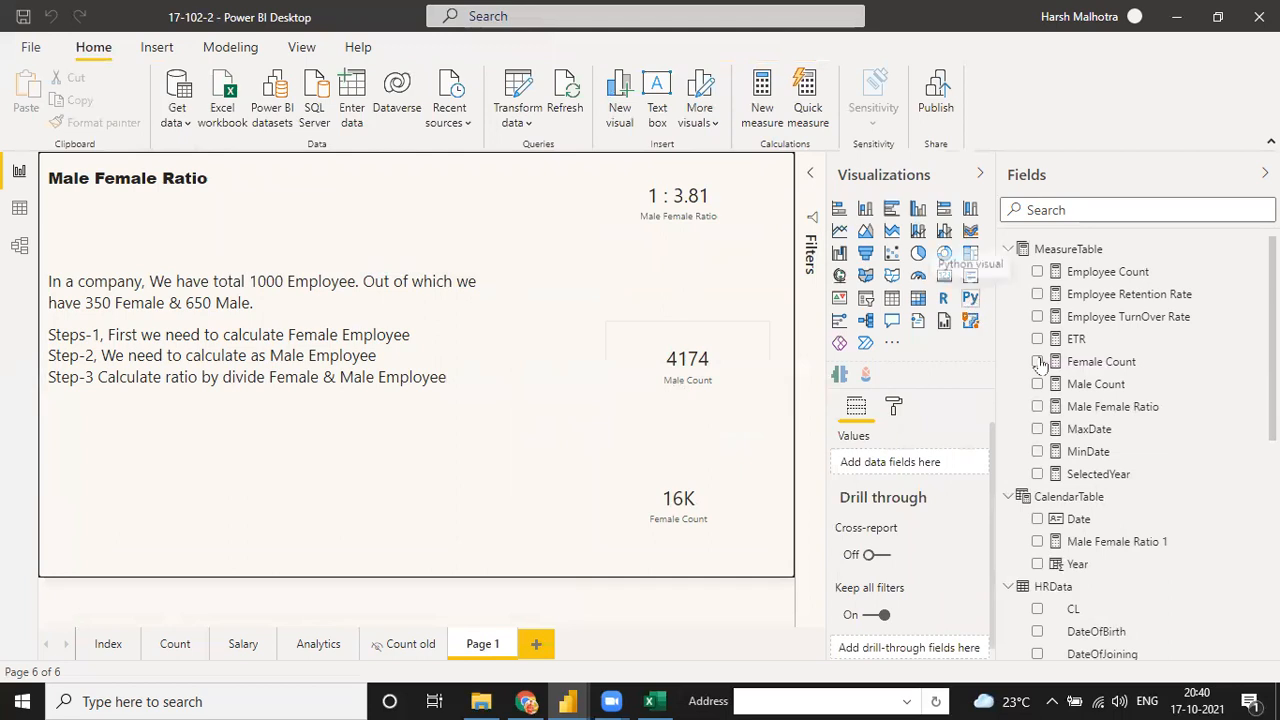
{"action": "left_click", "coordinate": [947, 282]}
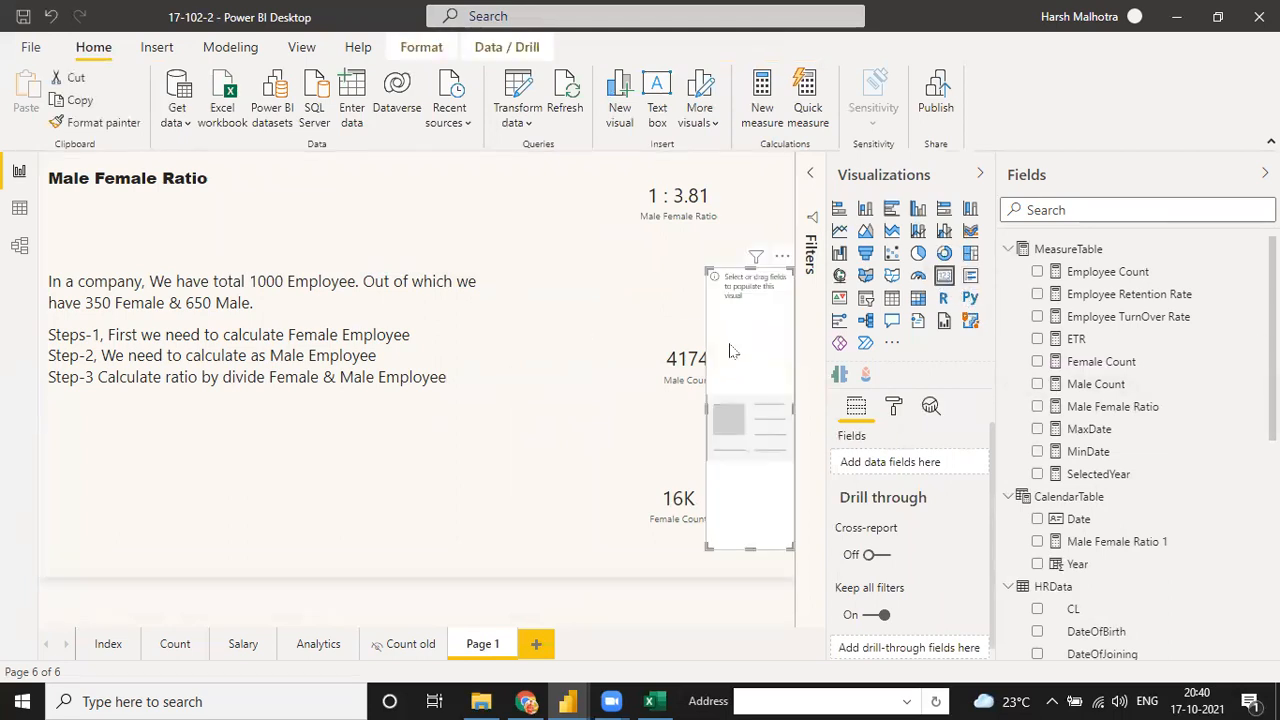
{"action": "left_click", "coordinate": [1080, 520]}
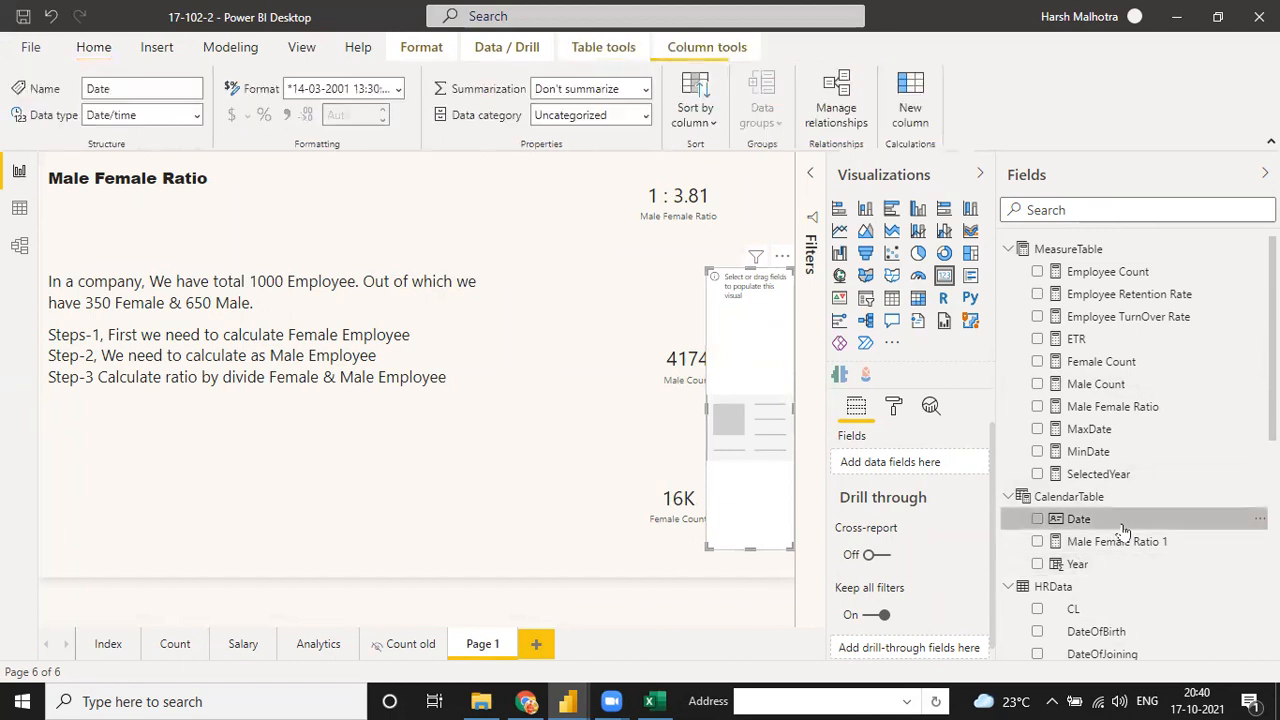
{"action": "left_click_drag", "start_coordinate": [1117, 545], "coordinate": [767, 364]}
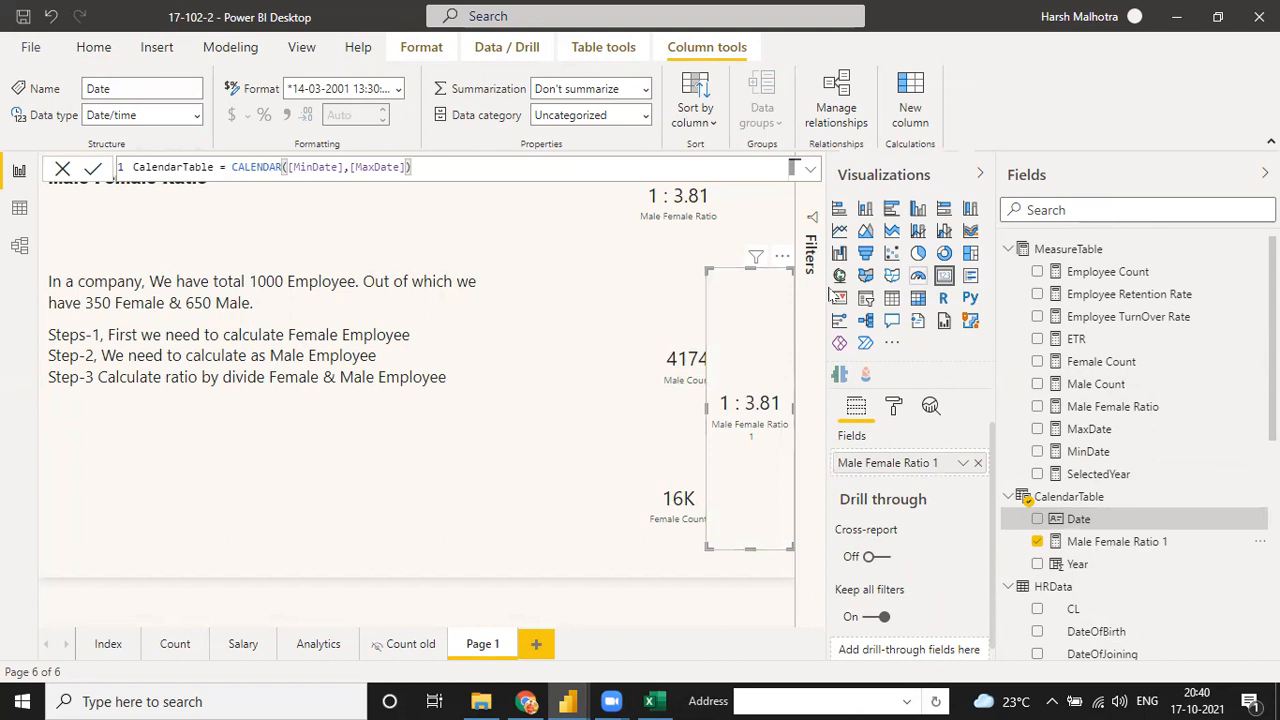
{"action": "mouse_move", "coordinate": [754, 268]}
{"action": "left_mouse_down"}
{"action": "mouse_move", "coordinate": [756, 462]}
{"action": "mouse_move", "coordinate": [703, 375]}
{"action": "mouse_move", "coordinate": [681, 245]}
{"action": "mouse_move", "coordinate": [716, 253]}
{"action": "mouse_move", "coordinate": [714, 287]}
{"action": "mouse_move", "coordinate": [757, 286]}
{"action": "left_mouse_up"}
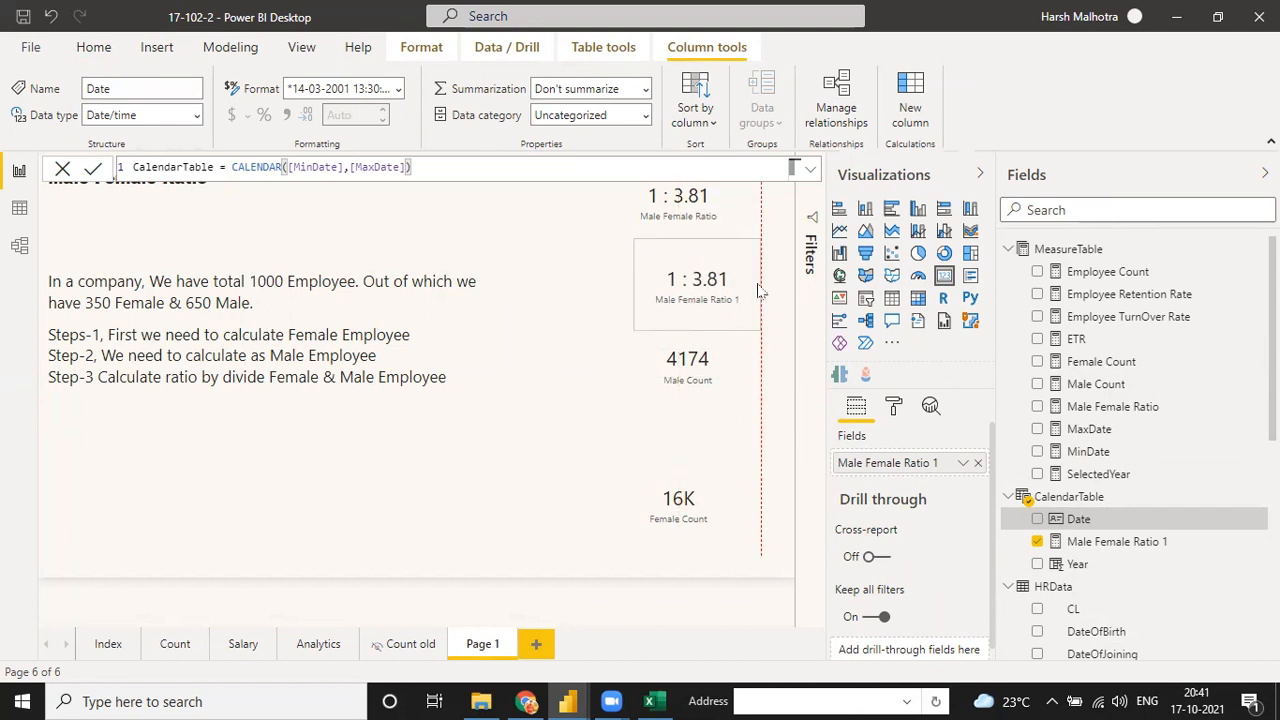
Review the formula of the existing Male Female Ratio measure for comparison.
{"action": "left_click", "coordinate": [722, 220]}
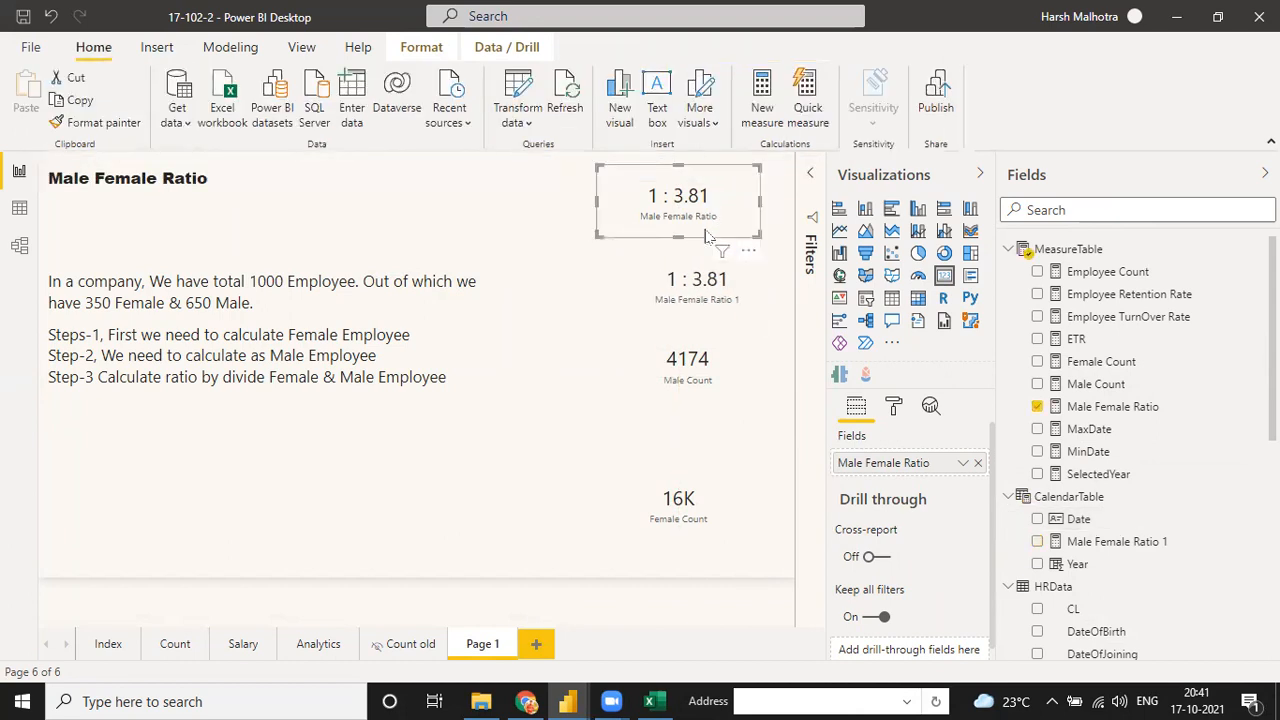
{"action": "left_click", "coordinate": [1107, 407]}
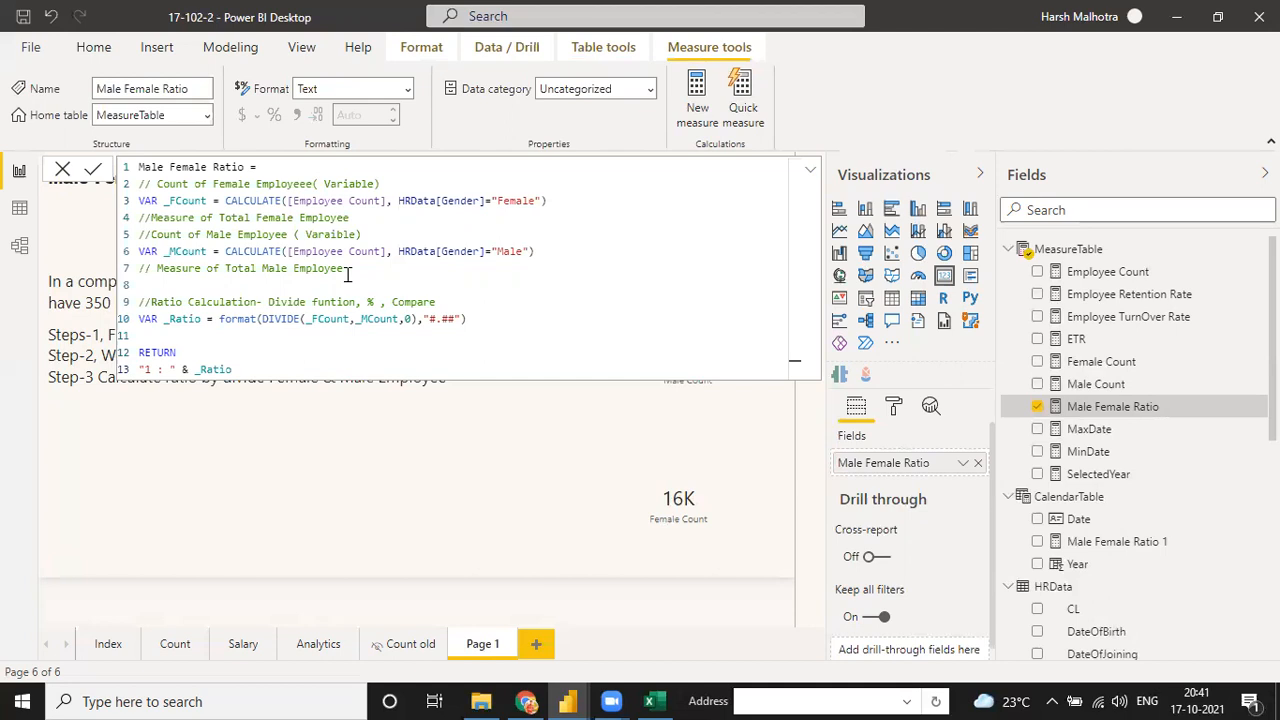
{"action": "left_click", "coordinate": [376, 445]}
Add a tall slicer on CalendarTable's Year field between the explanatory text and the cards, and display it as a list.
{"action": "left_click", "coordinate": [608, 431]}
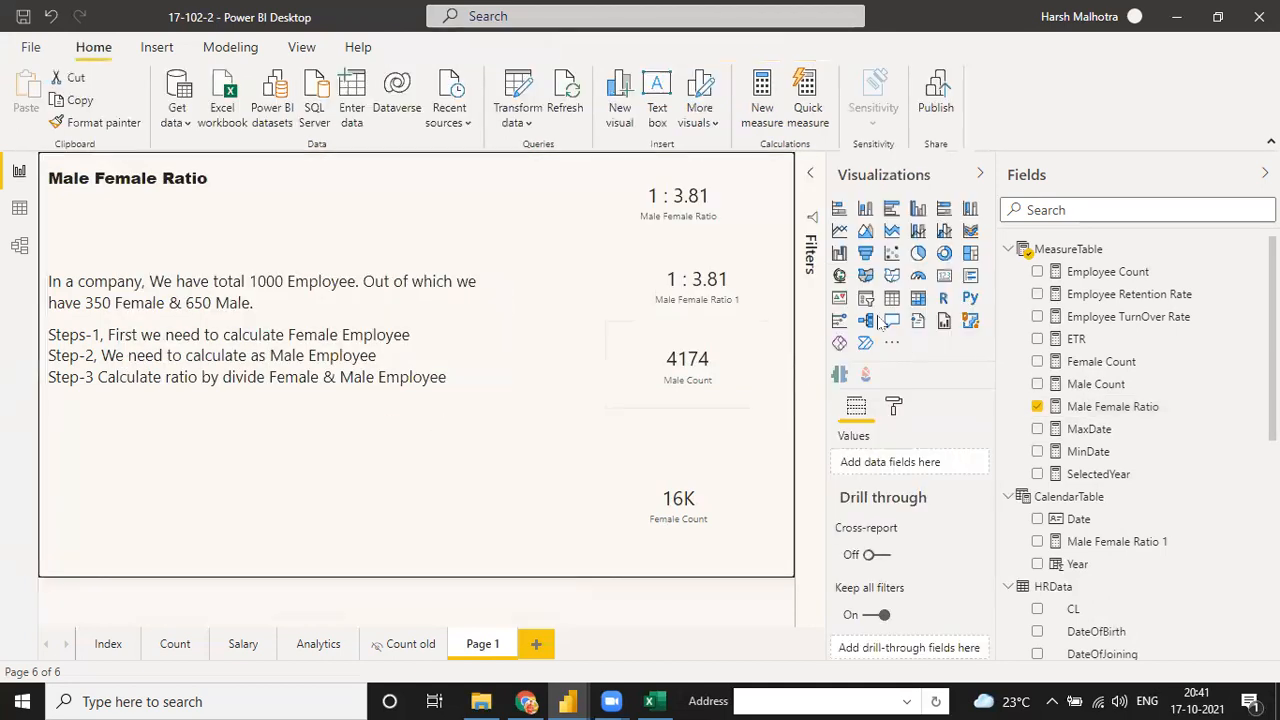
{"action": "left_click", "coordinate": [865, 297]}
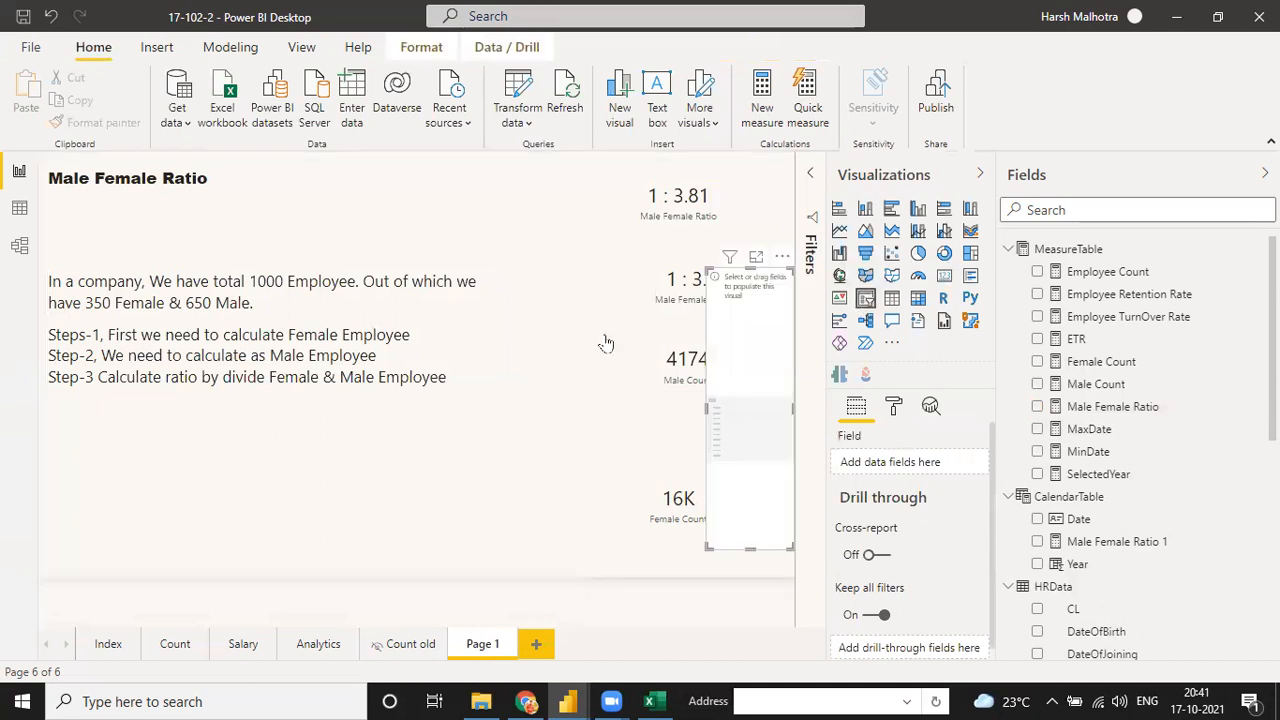
{"action": "left_click_drag", "start_coordinate": [742, 347], "coordinate": [570, 379]}
{"action": "left_click_drag", "start_coordinate": [1077, 563], "coordinate": [586, 346]}
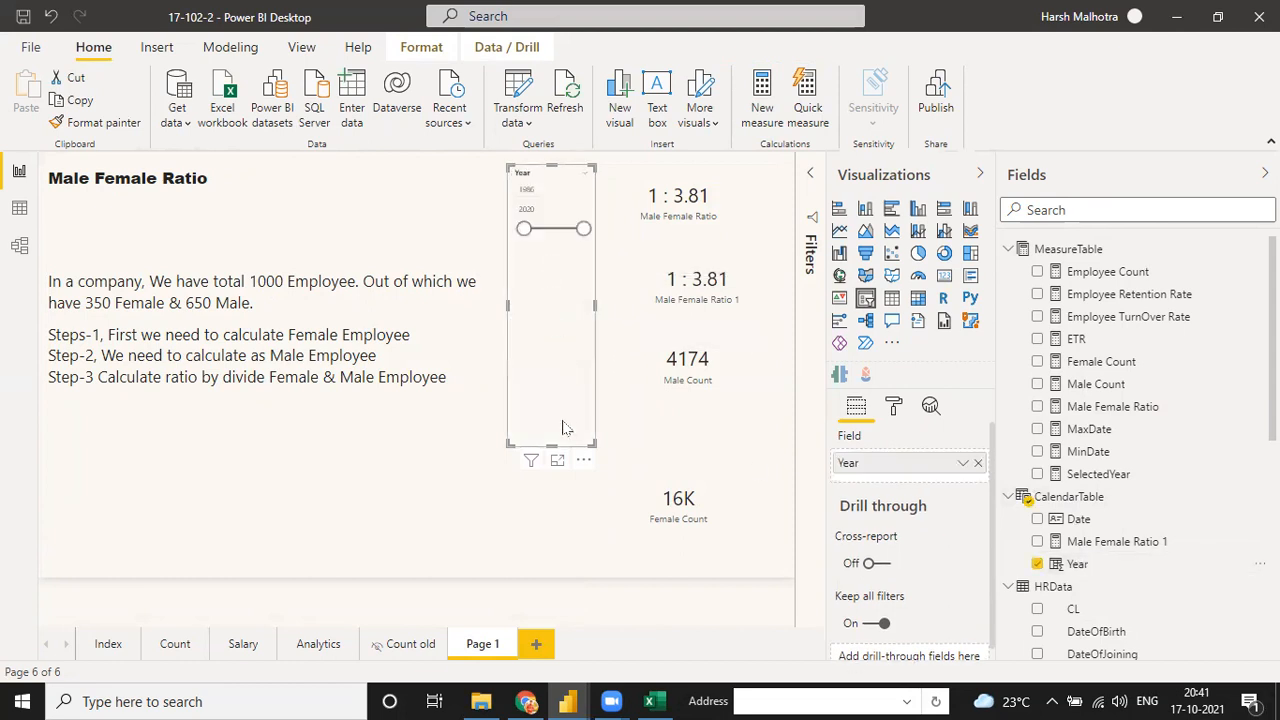
{"action": "left_click_drag", "start_coordinate": [553, 443], "coordinate": [553, 483]}
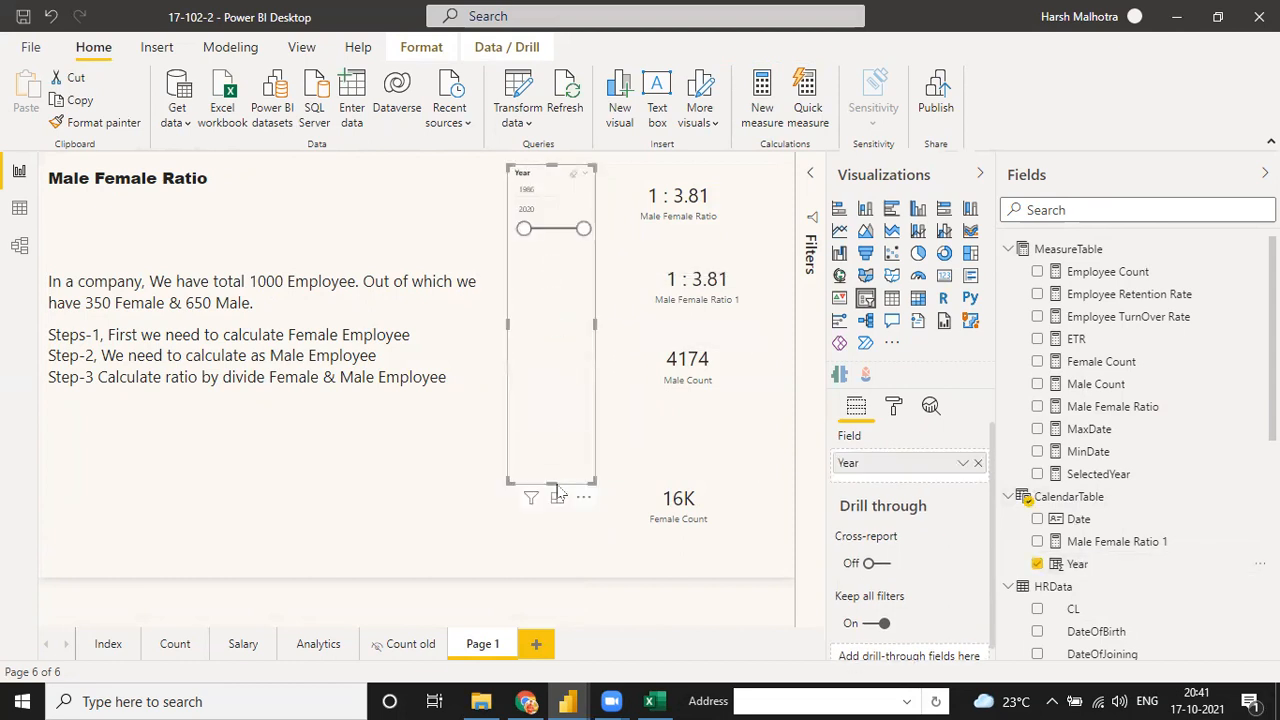
{"action": "left_click", "coordinate": [583, 180]}
{"action": "left_click", "coordinate": [594, 193]}
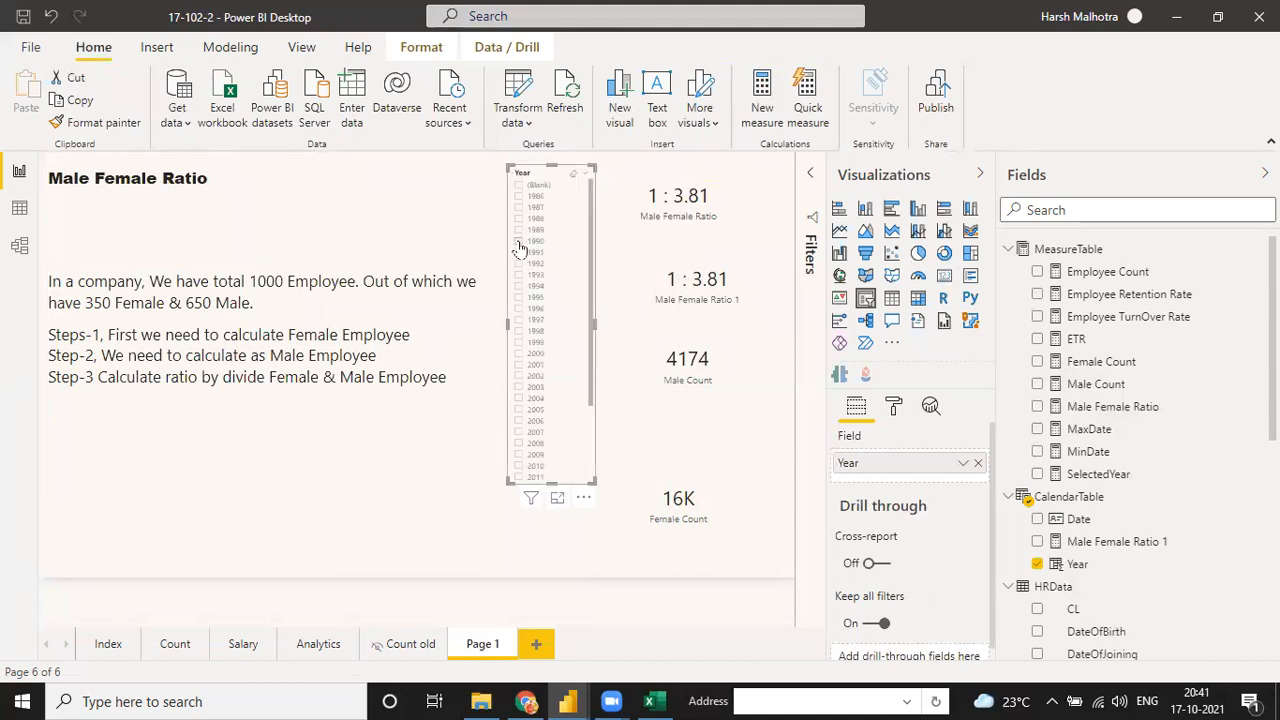
Filter the page by 1990, 2002, 2003, 2005, 2007 and finally 2010, and lengthen the Year slicer to the page's lower edge.
{"action": "left_click", "coordinate": [518, 242]}
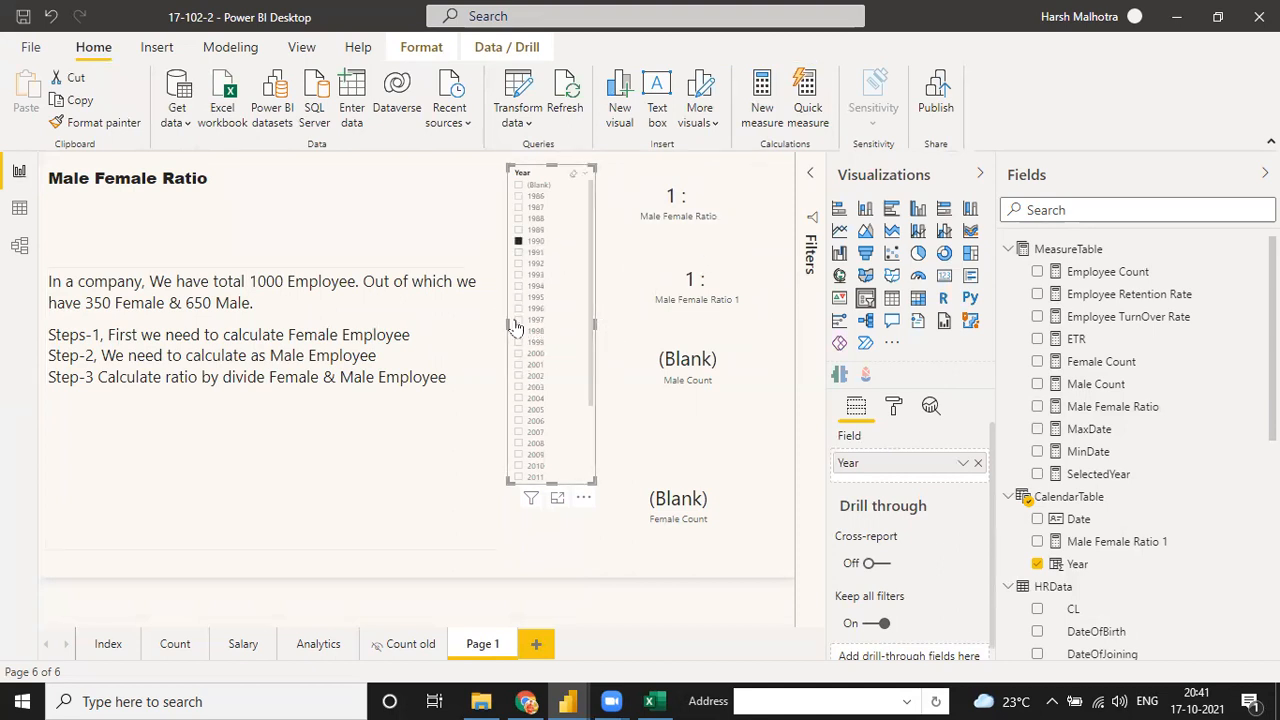
{"action": "left_click", "coordinate": [518, 376]}
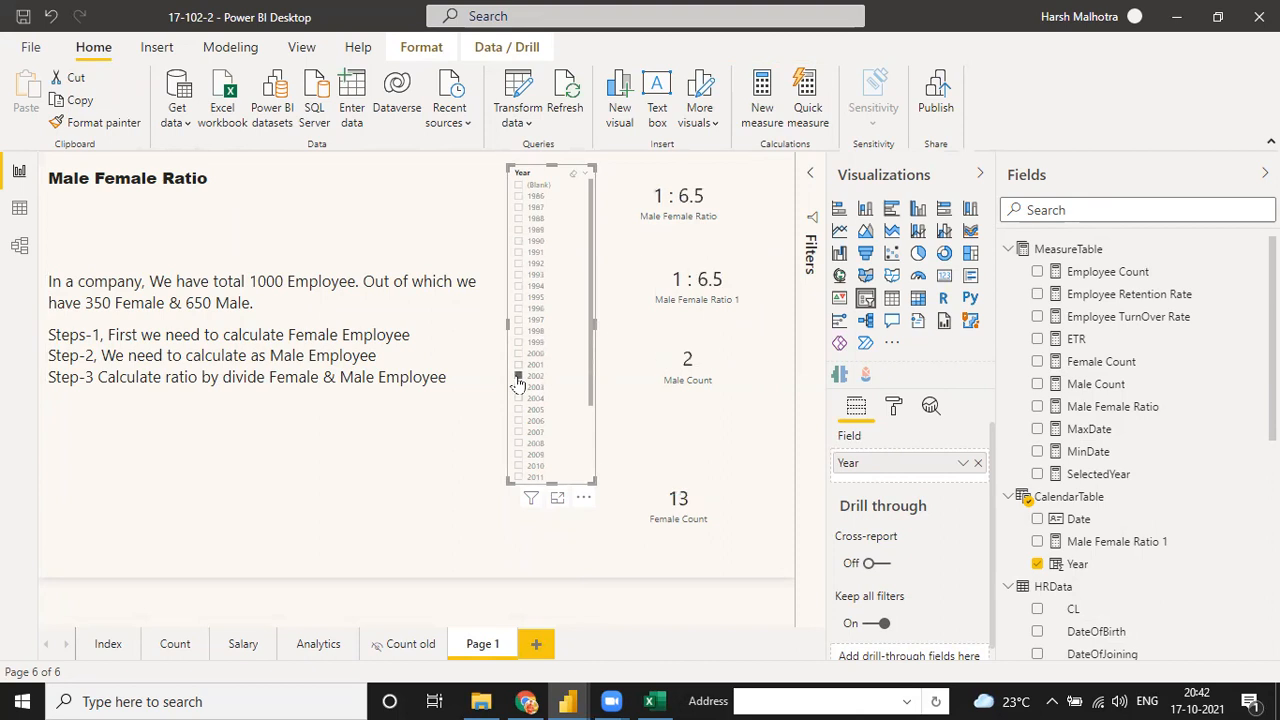
{"action": "left_click", "coordinate": [520, 388]}
{"action": "left_click", "coordinate": [519, 410]}
{"action": "left_click", "coordinate": [519, 433]}
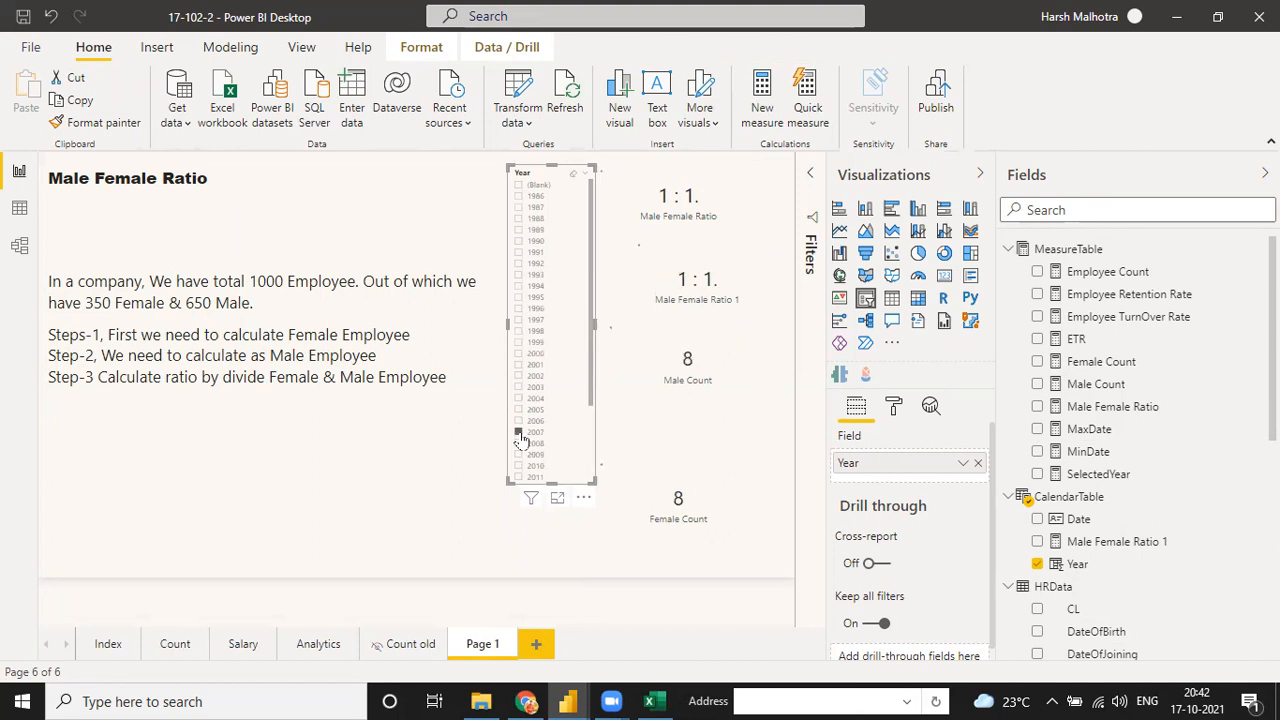
{"action": "left_click", "coordinate": [520, 468]}
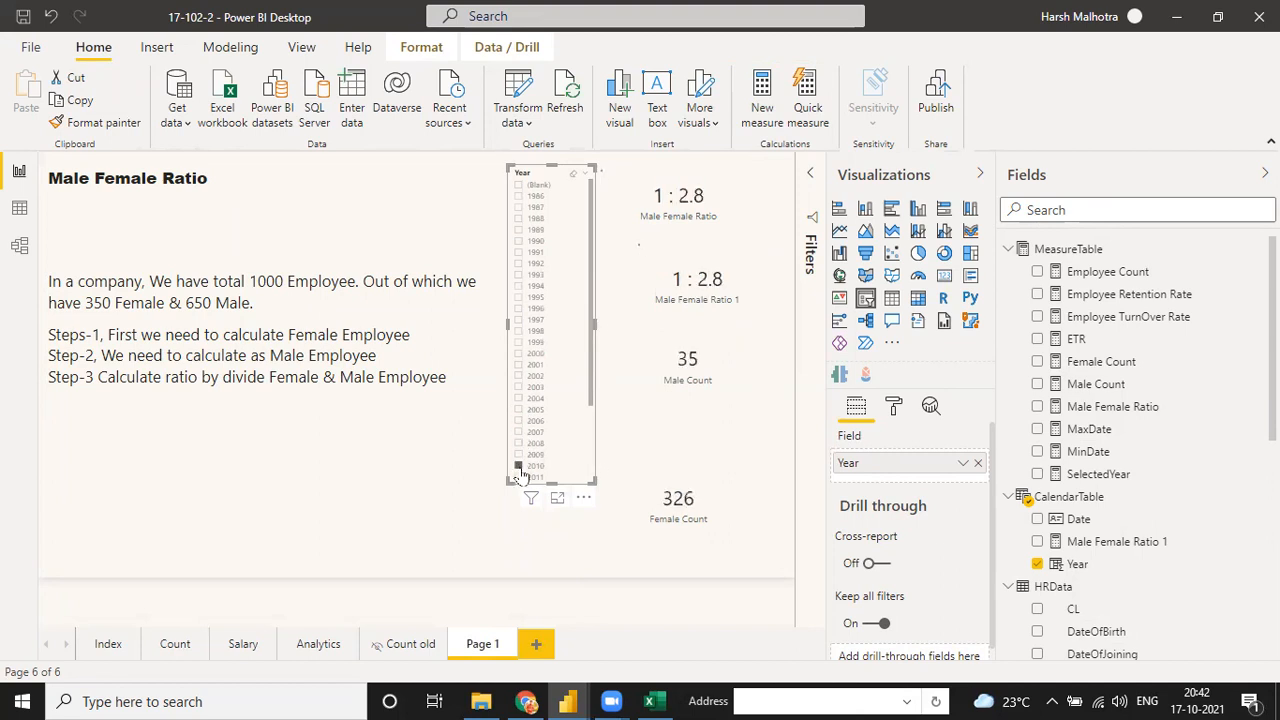
{"action": "scroll", "coordinate": [573, 364], "scroll_direction": "down", "scroll_amount": 2}
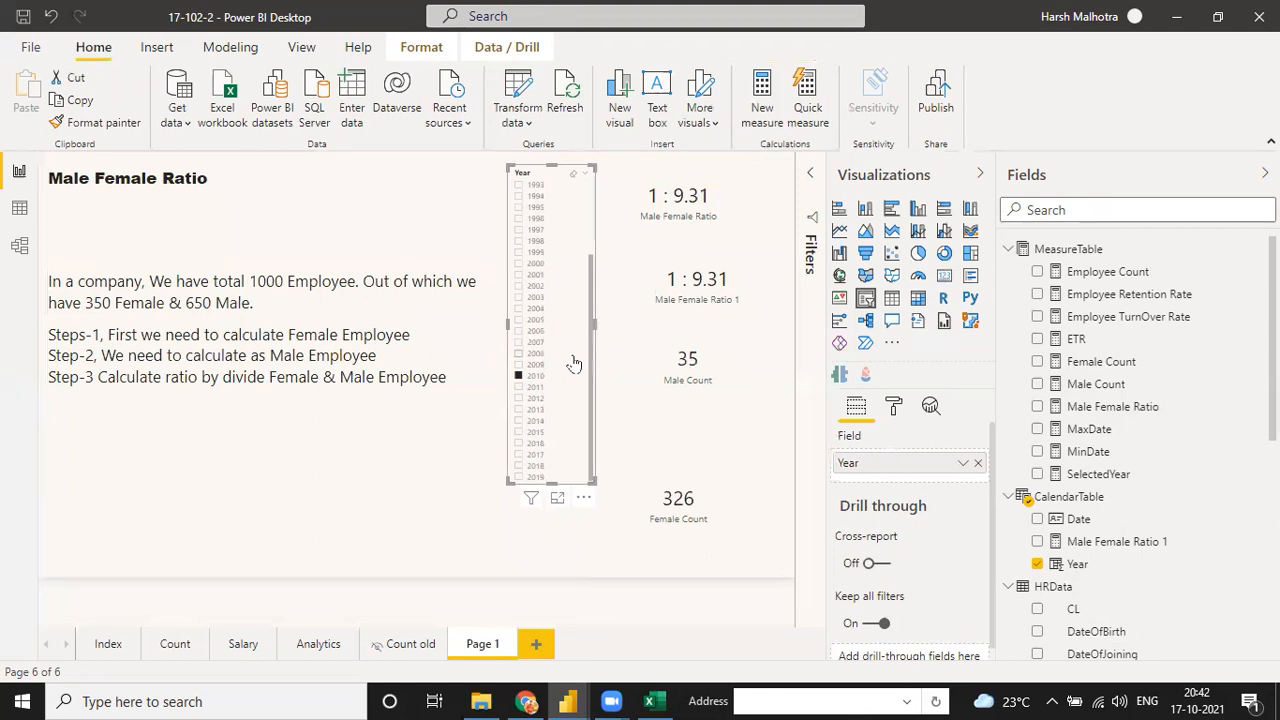
{"action": "left_click_drag", "start_coordinate": [553, 481], "coordinate": [551, 571]}
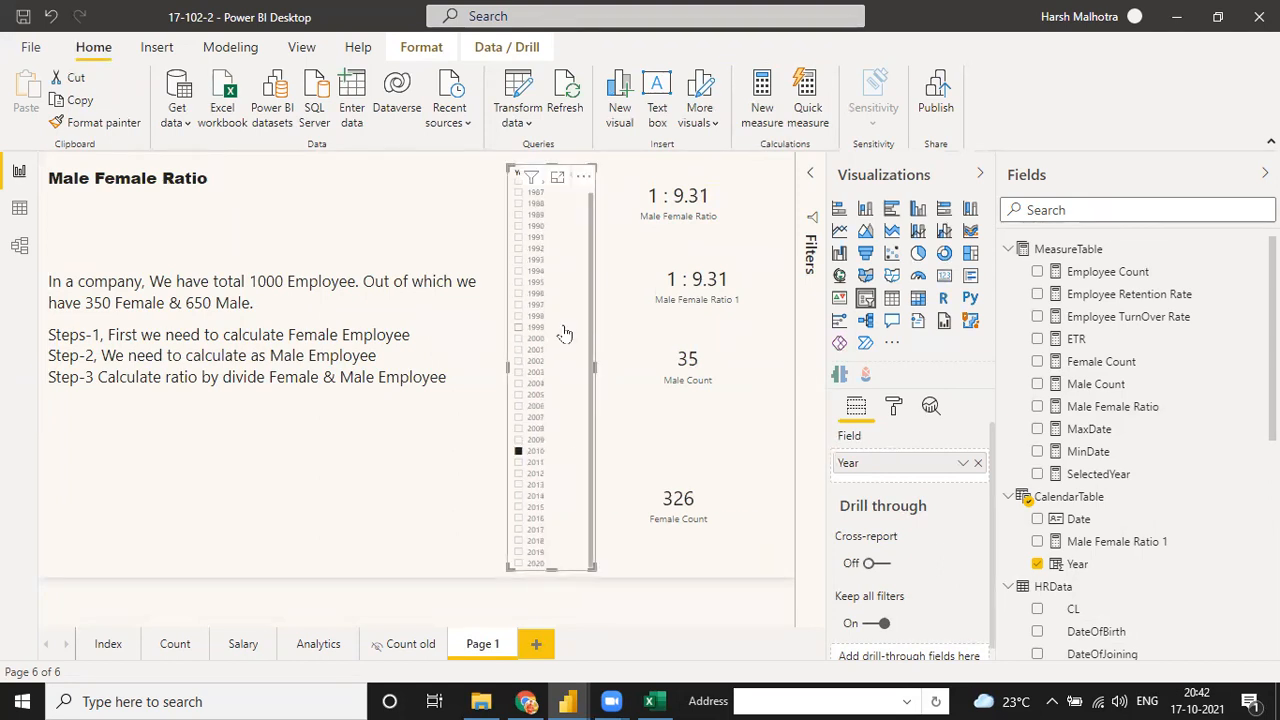
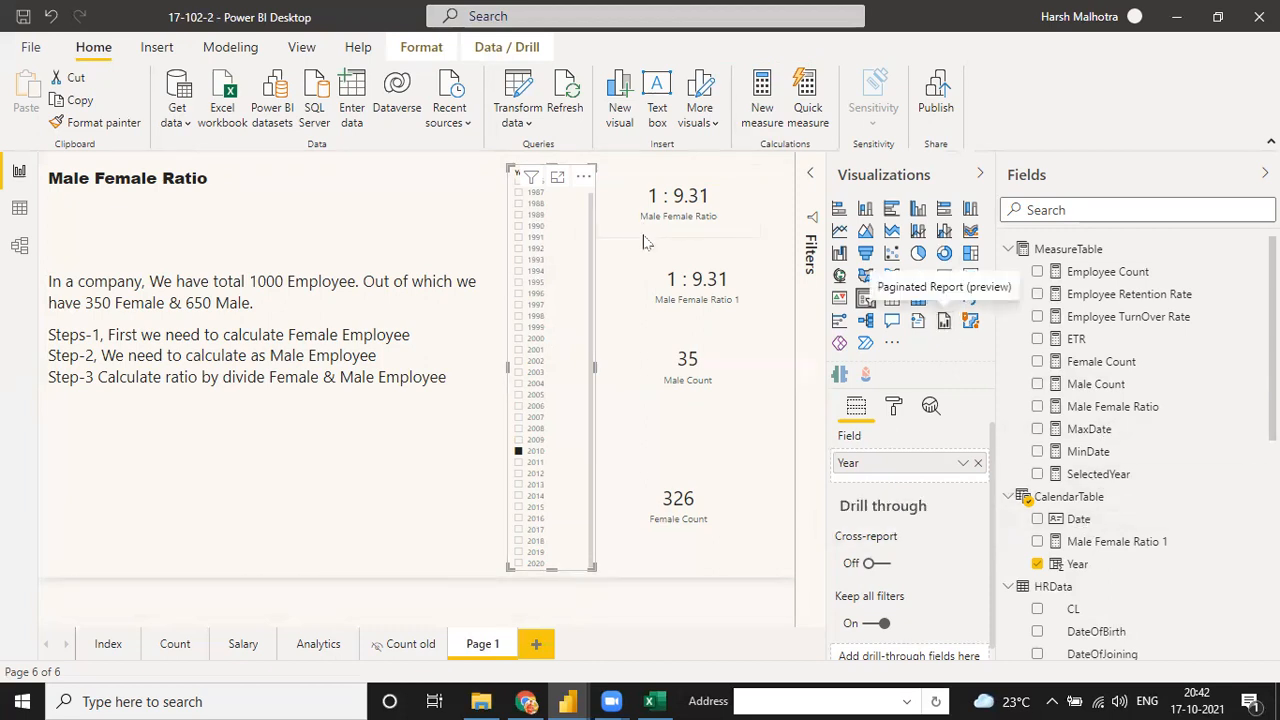
Make the Male Female Ratio 1 card slightly shorter and wider, and shift the Male Female Ratio card to line up above it.
{"action": "left_click", "coordinate": [676, 191]}
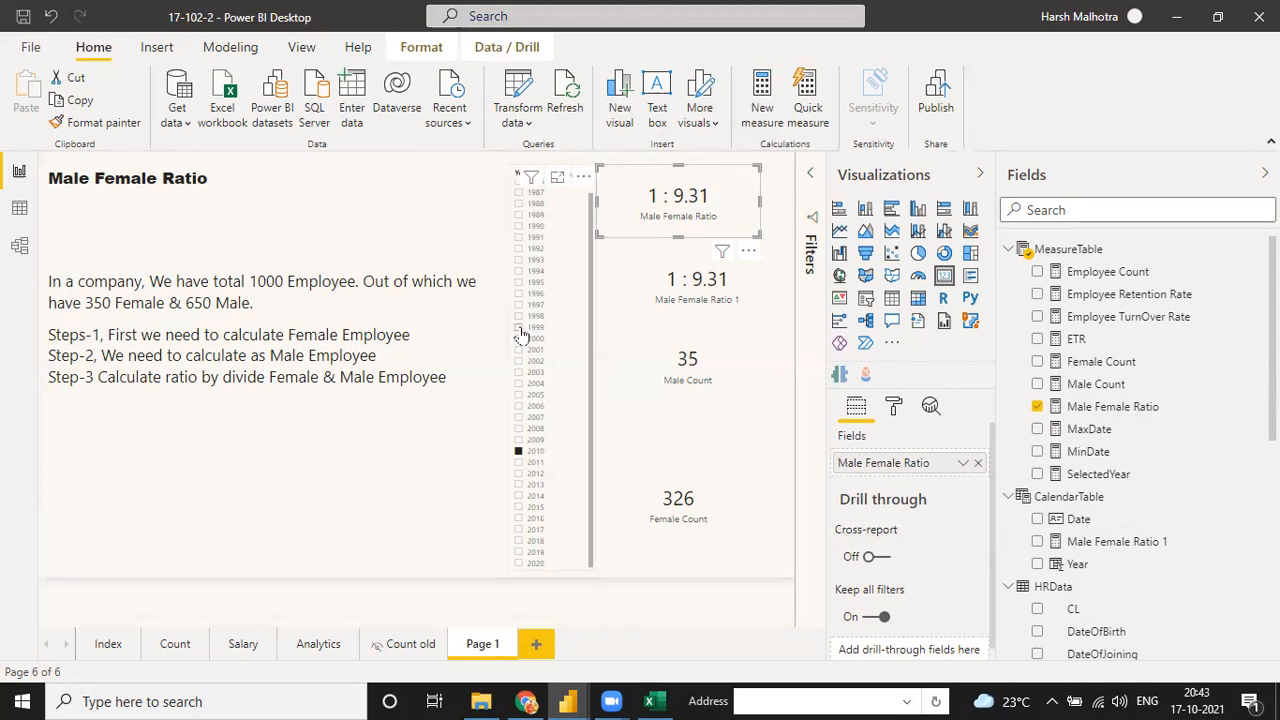
{"action": "left_click", "coordinate": [685, 272]}
{"action": "left_click_drag", "start_coordinate": [695, 243], "coordinate": [694, 258]}
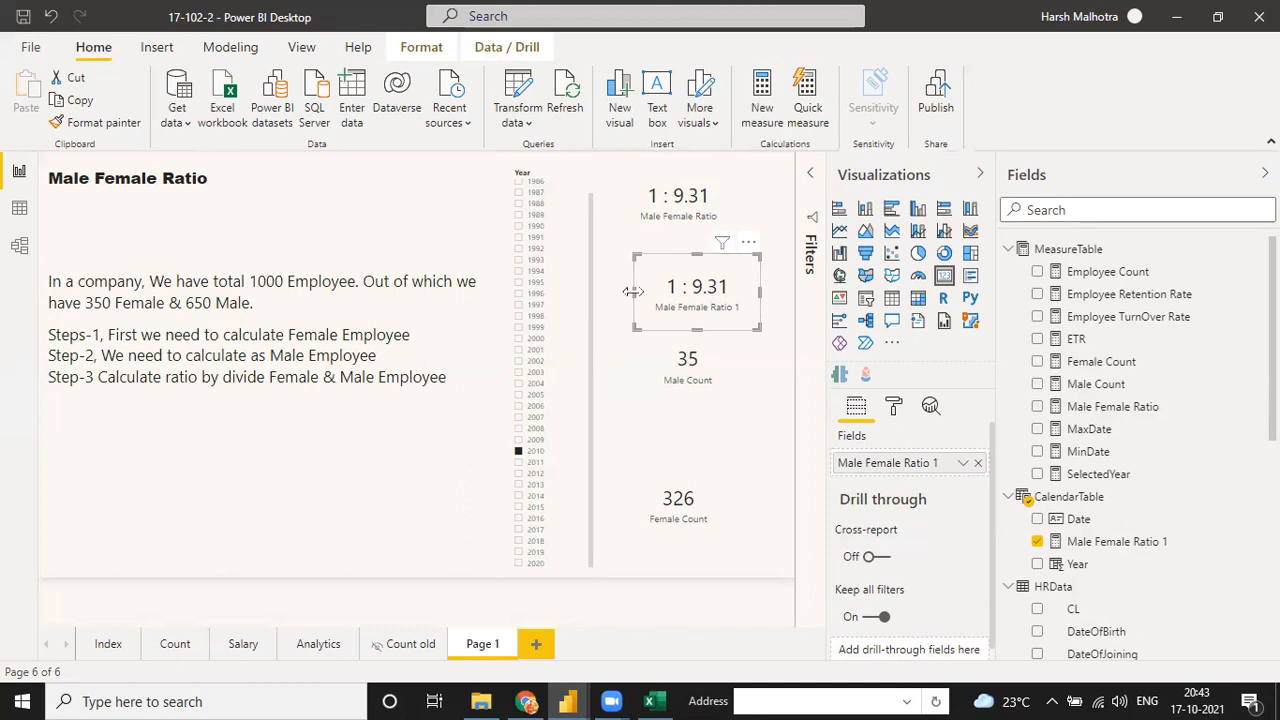
{"action": "left_click_drag", "start_coordinate": [632, 291], "coordinate": [616, 291]}
{"action": "left_click", "coordinate": [647, 250]}
{"action": "left_click", "coordinate": [661, 234]}
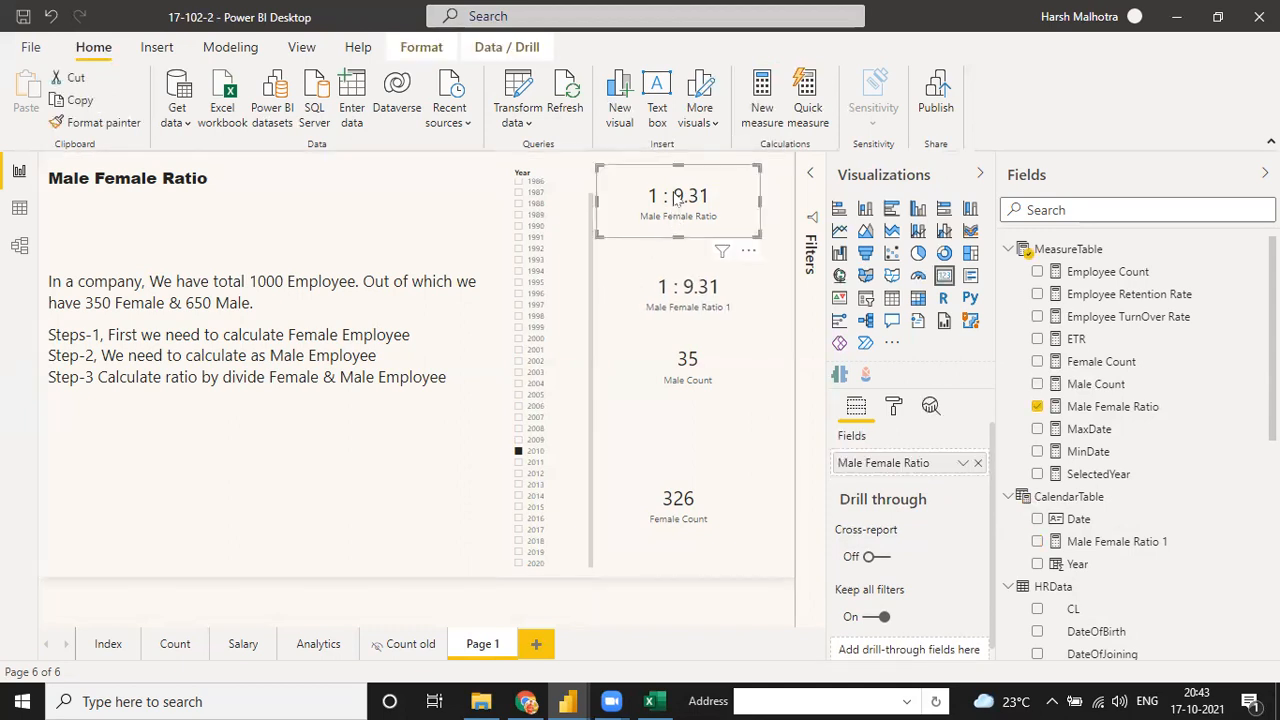
{"action": "left_click_drag", "start_coordinate": [677, 198], "coordinate": [697, 198]}
{"action": "left_click", "coordinate": [740, 300]}
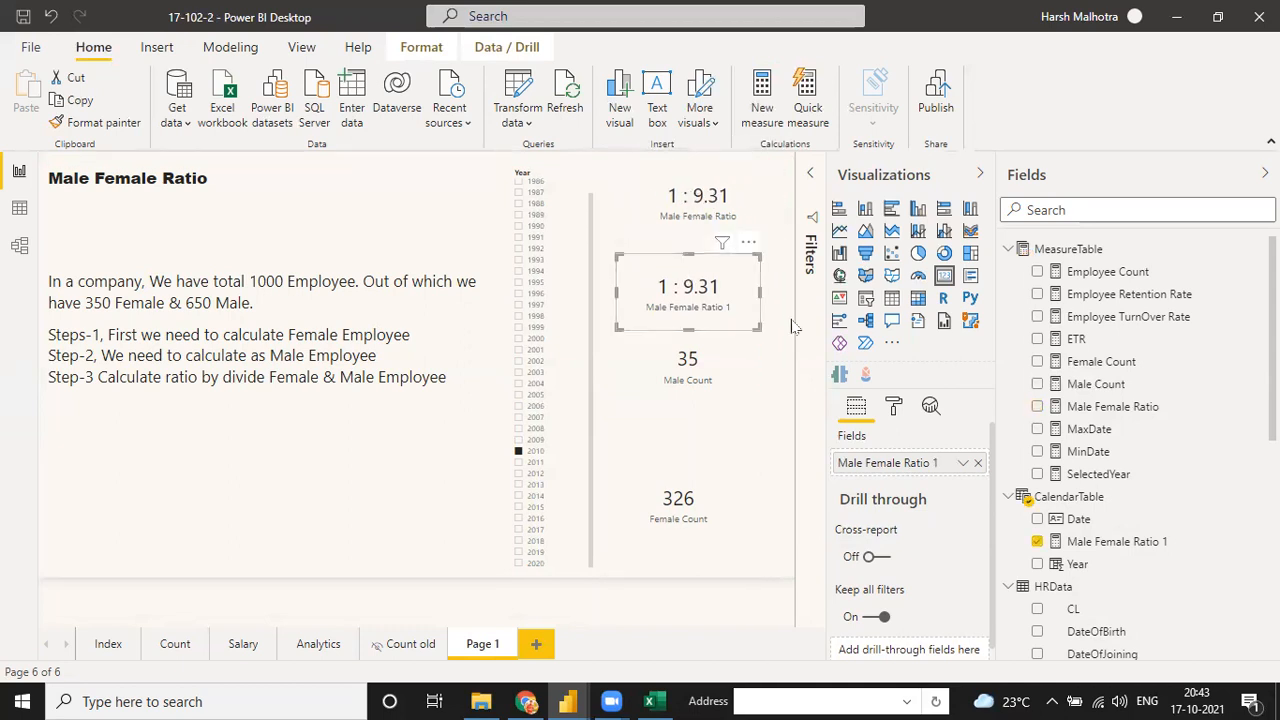
Widen the Male Female Ratio 1 card slightly and shift the Male Count card to line up beneath it.
{"action": "left_click_drag", "start_coordinate": [748, 286], "coordinate": [785, 302]}
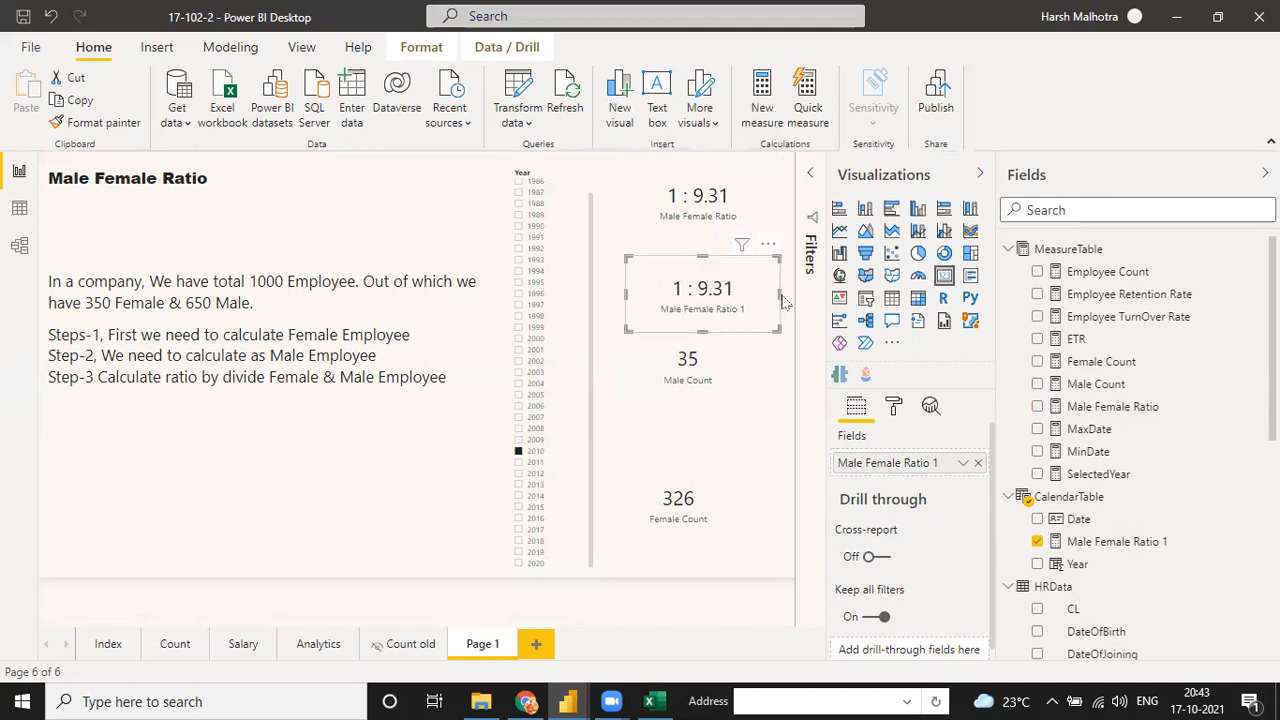
{"action": "left_click", "coordinate": [720, 349]}
{"action": "left_click_drag", "start_coordinate": [720, 352], "coordinate": [735, 377]}
{"action": "left_click_drag", "start_coordinate": [620, 347], "coordinate": [637, 359]}
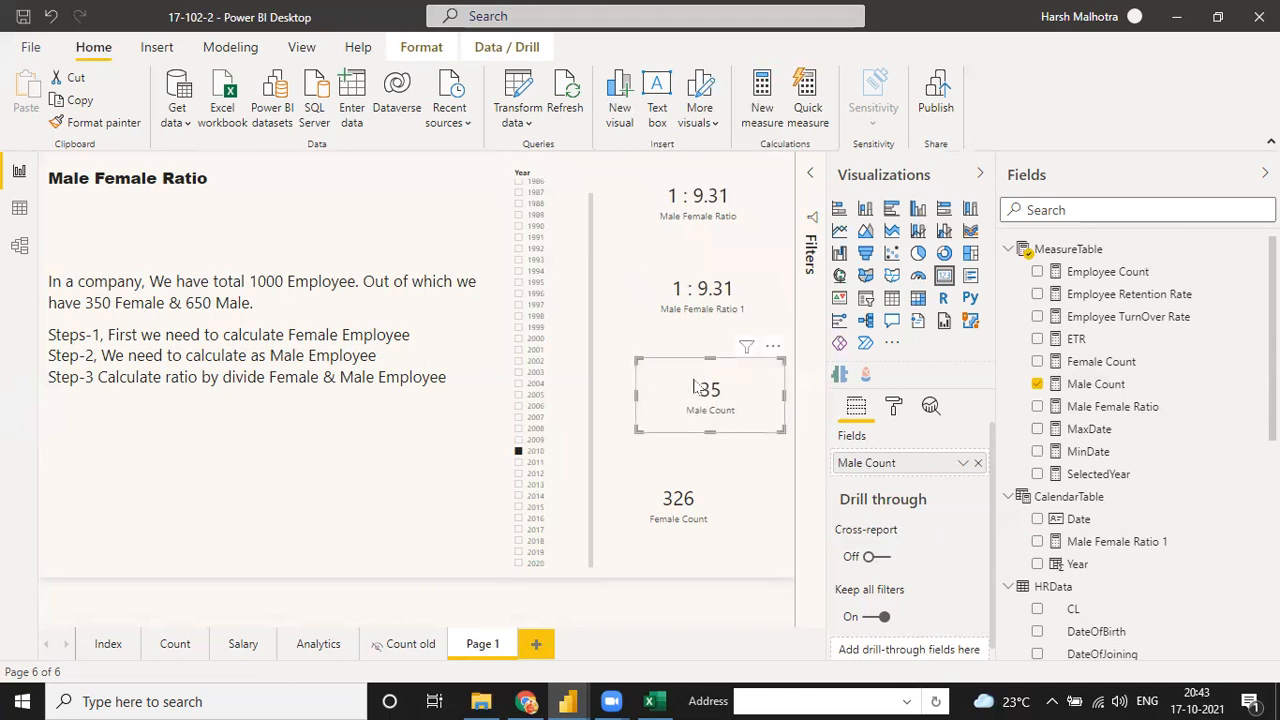
Review the Male Female Ratio measure's formula, then compare its card on the Count page with the cards on Page 1.
{"action": "left_click", "coordinate": [1101, 407]}
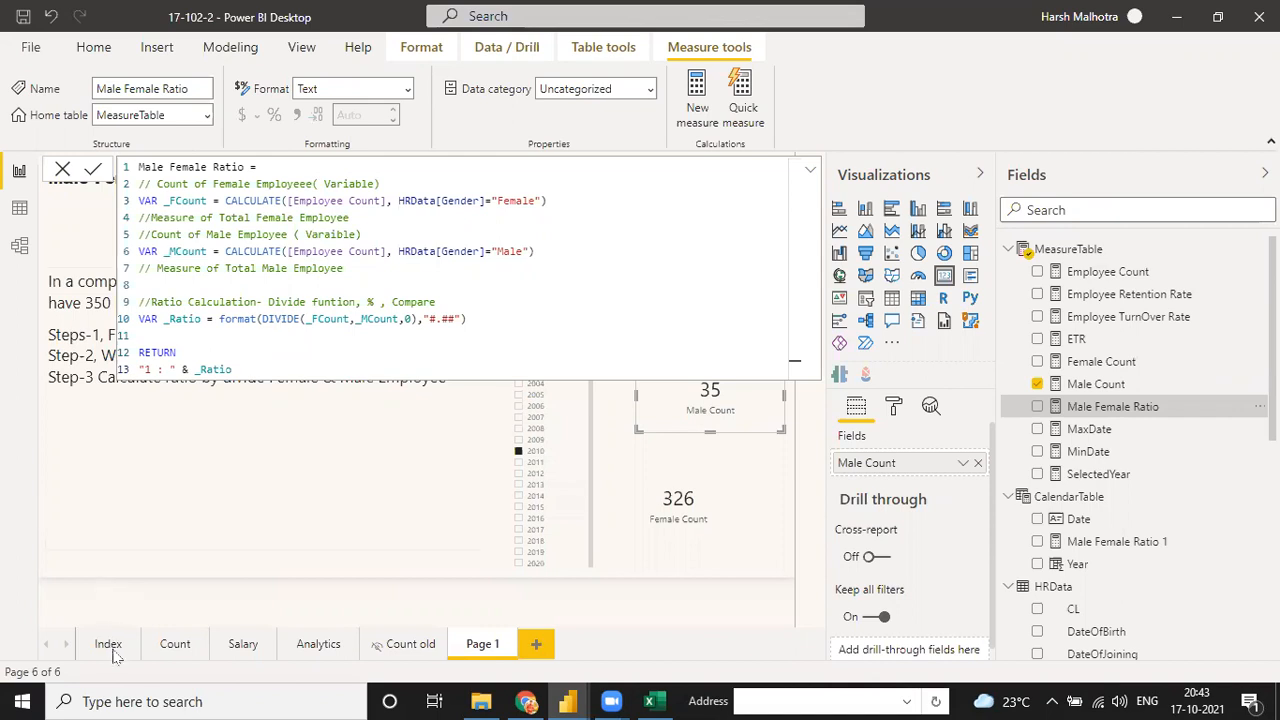
{"action": "left_click", "coordinate": [175, 645]}
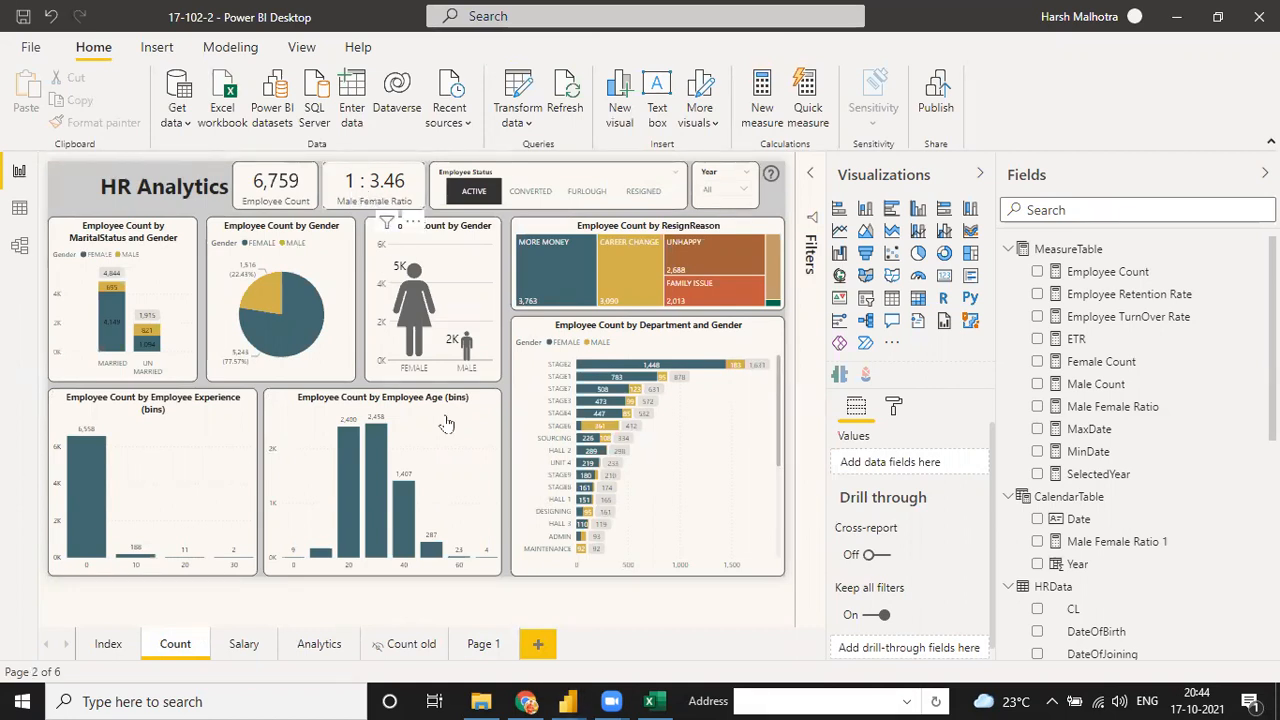
{"action": "left_click", "coordinate": [480, 647]}
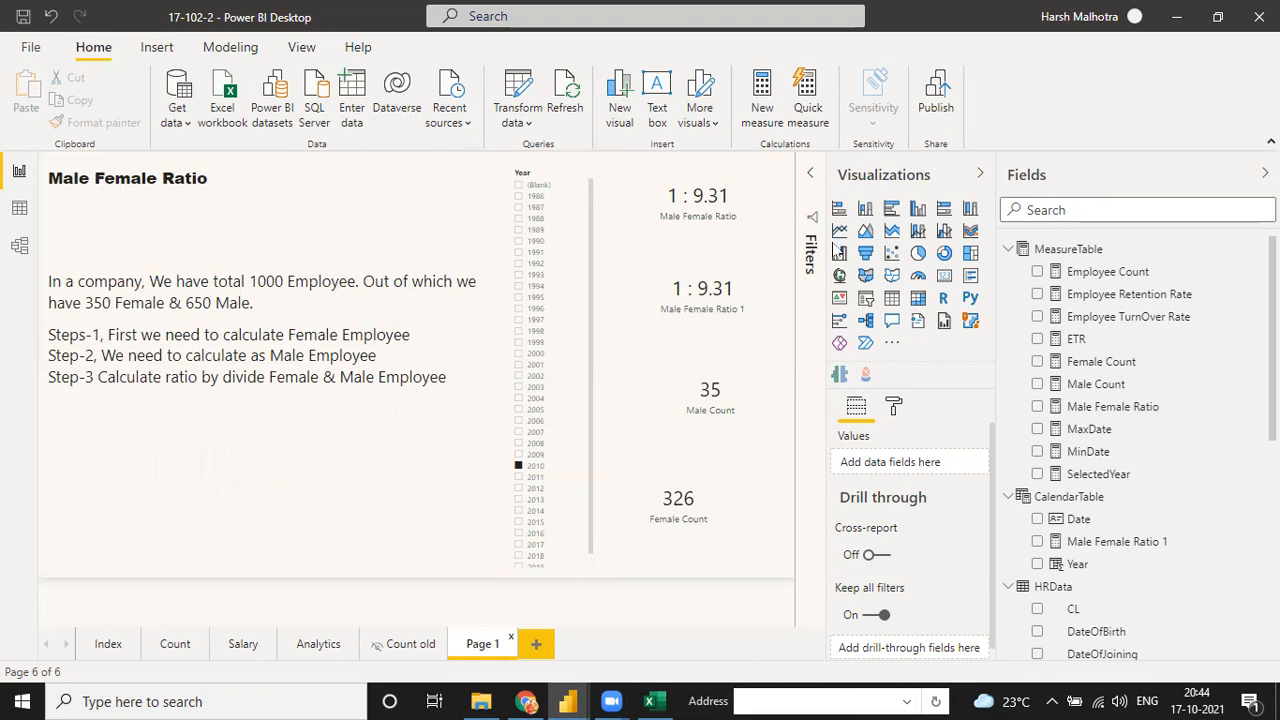
{"action": "left_click", "coordinate": [713, 195]}
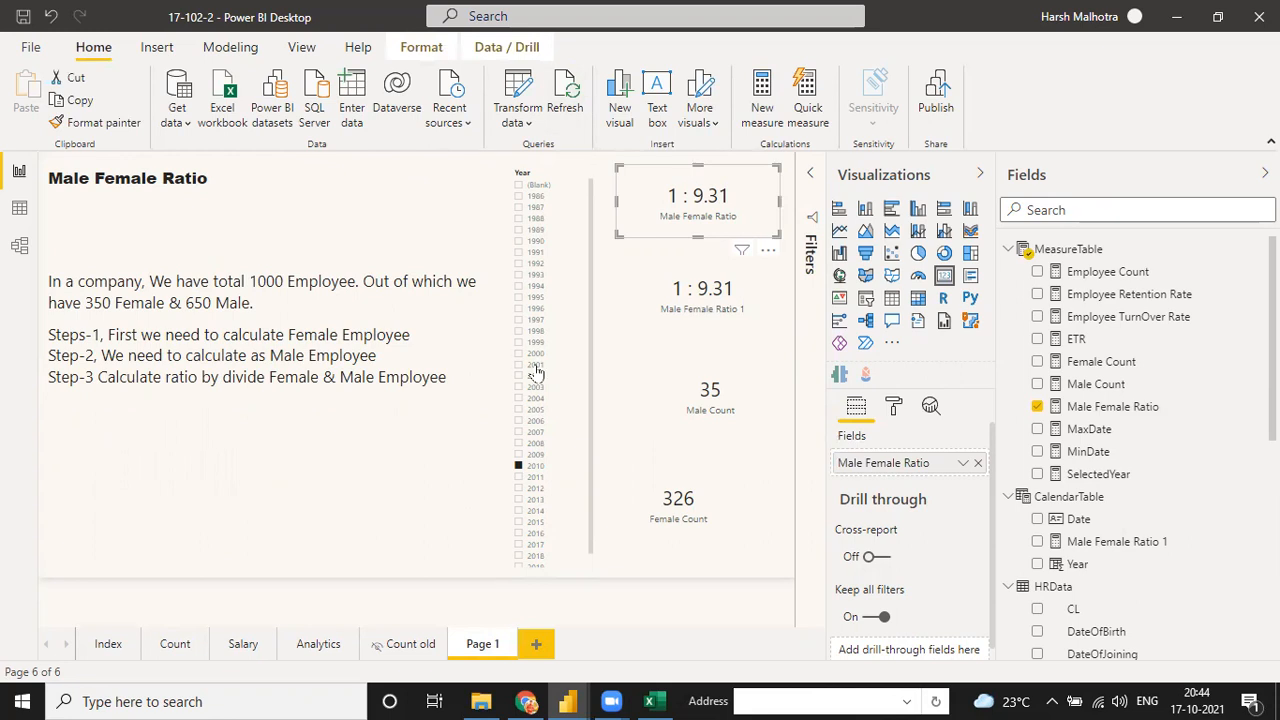
{"action": "left_click", "coordinate": [338, 467]}
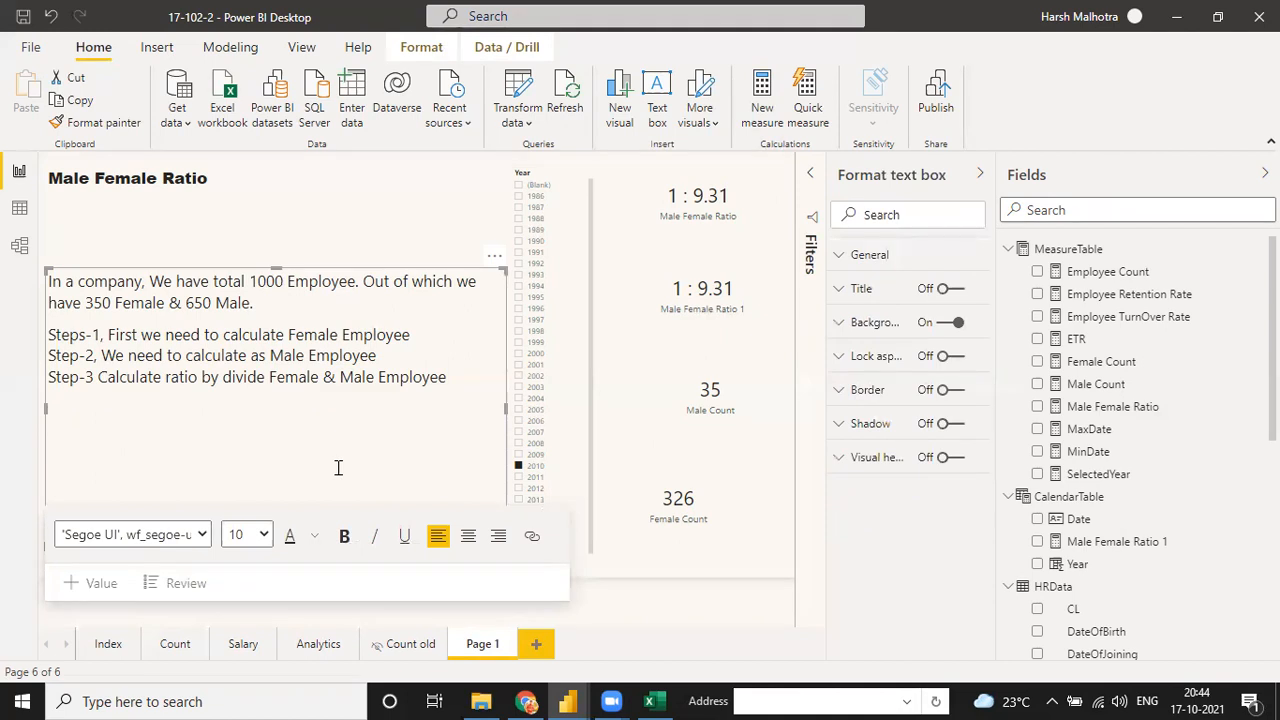
Add a new report page with a text box reading "Employee Turnover Rate" in font size 20.
{"action": "left_click", "coordinate": [539, 647]}
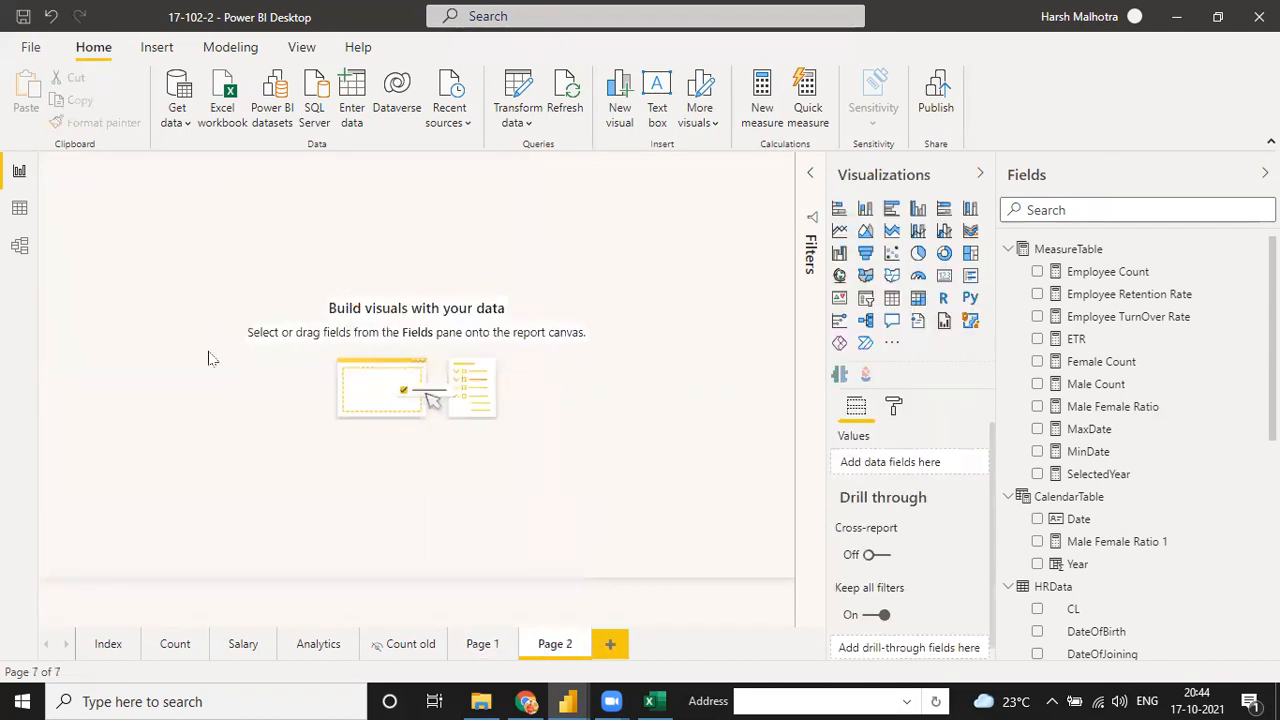
{"action": "left_click", "coordinate": [657, 103]}
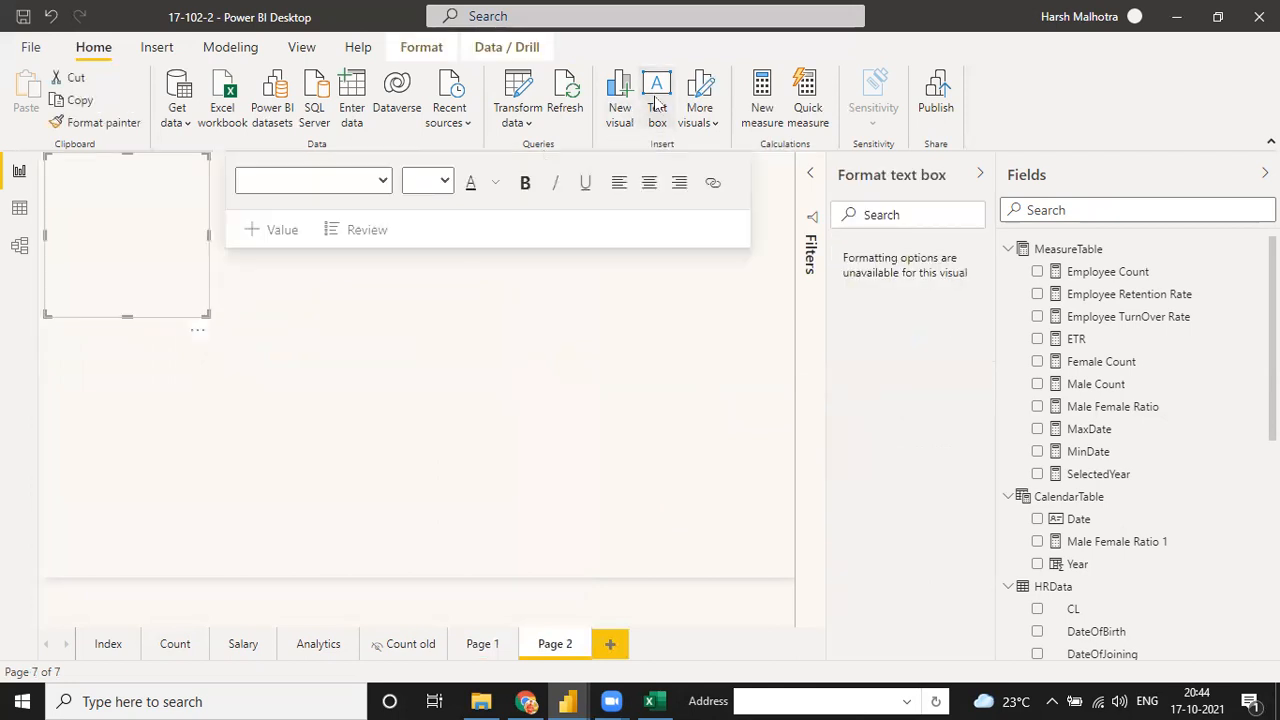
{"action": "left_click", "coordinate": [152, 205]}
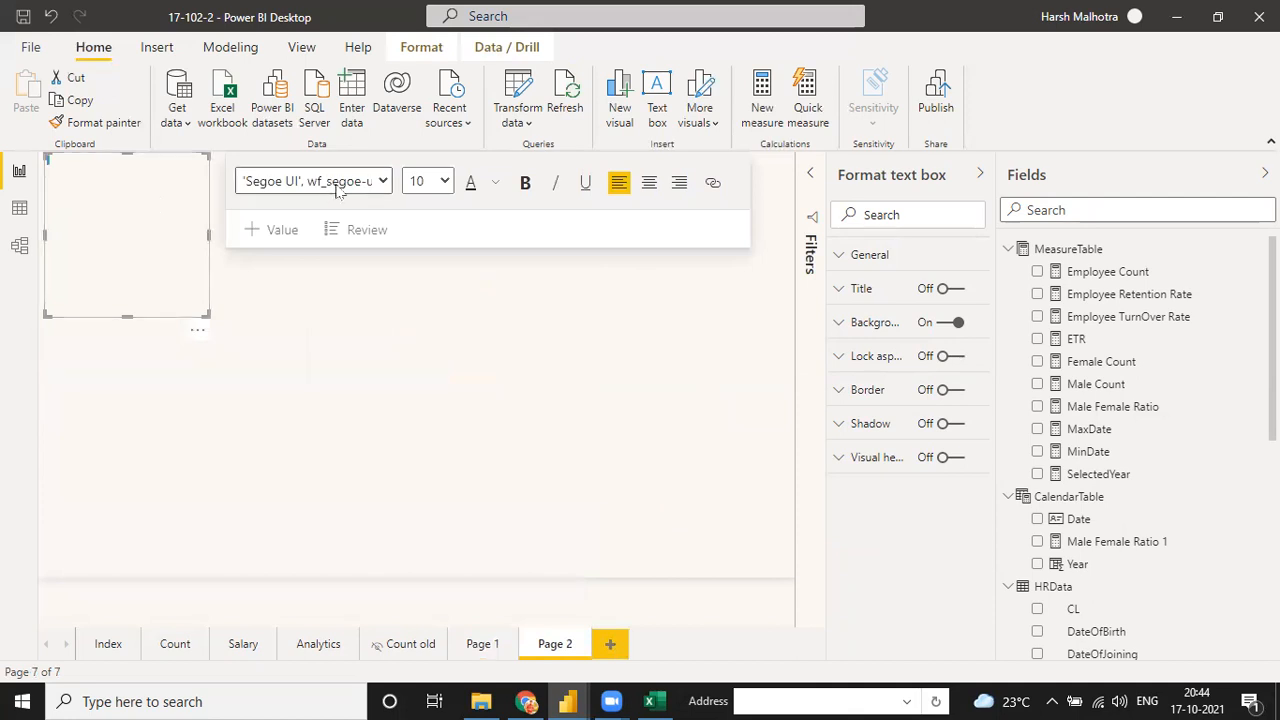
{"action": "left_click", "coordinate": [424, 181]}
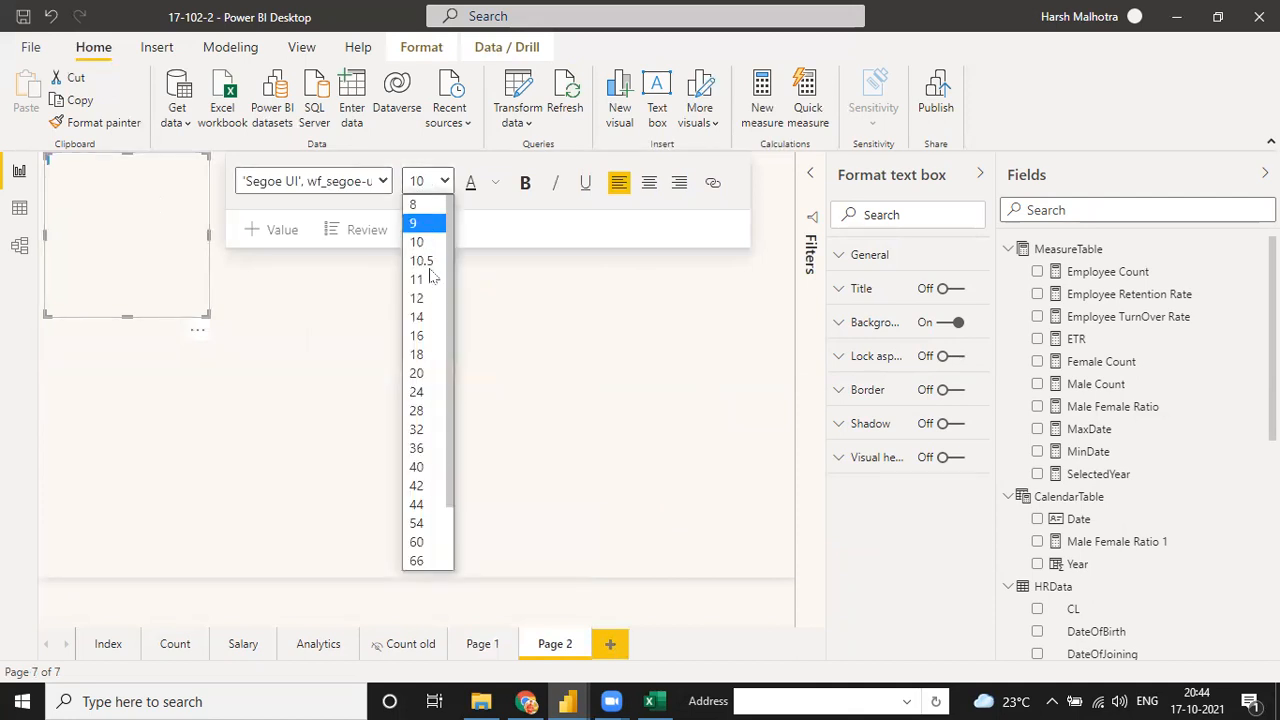
{"action": "left_click", "coordinate": [420, 373]}
{"action": "type", "text": "Employ"}
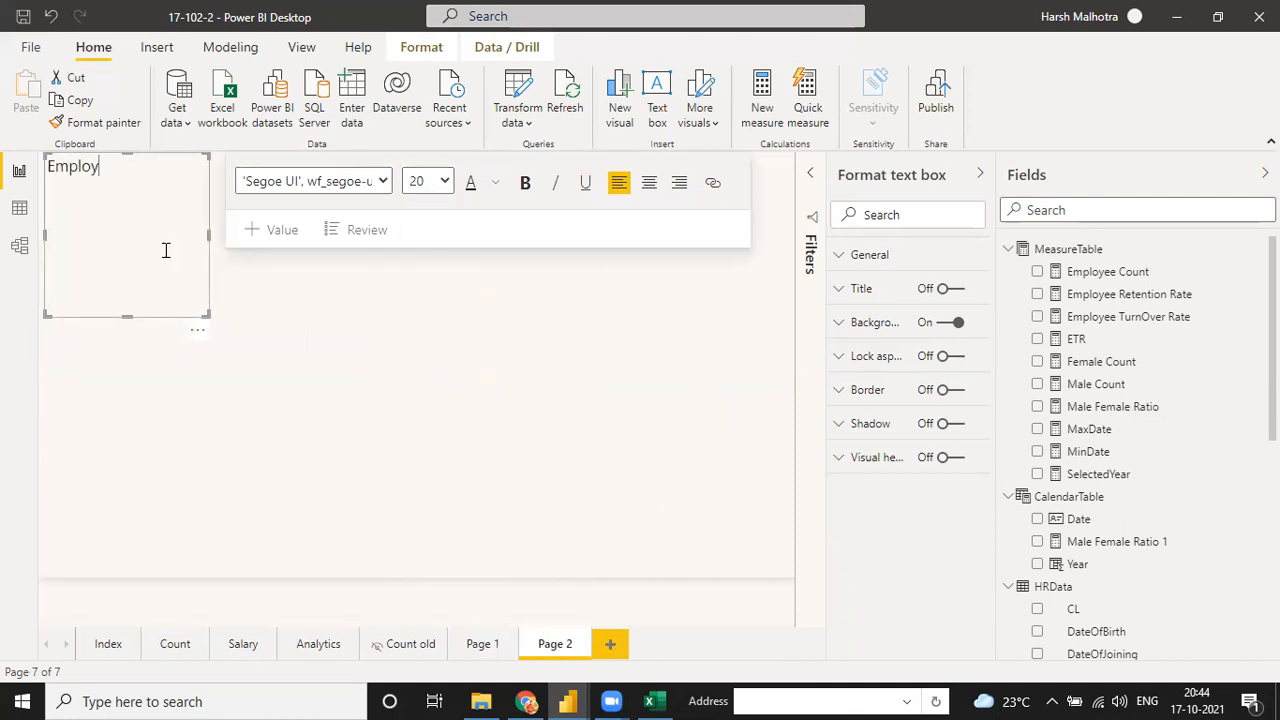
{"action": "type", "text": "ee Turnover Rate"}
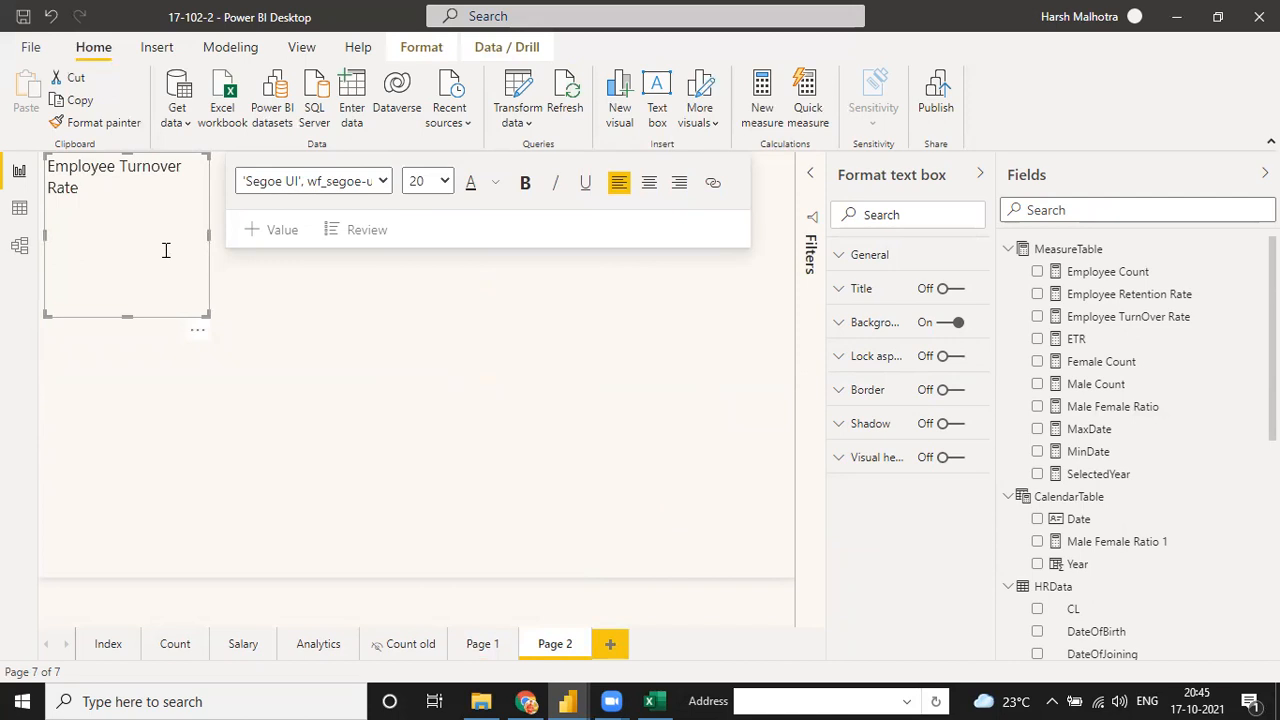
Resize the Employee Turnover Rate text box to a single line and shift it slightly down from the page's upper edge.
{"action": "key", "text": "ctrl+a"}
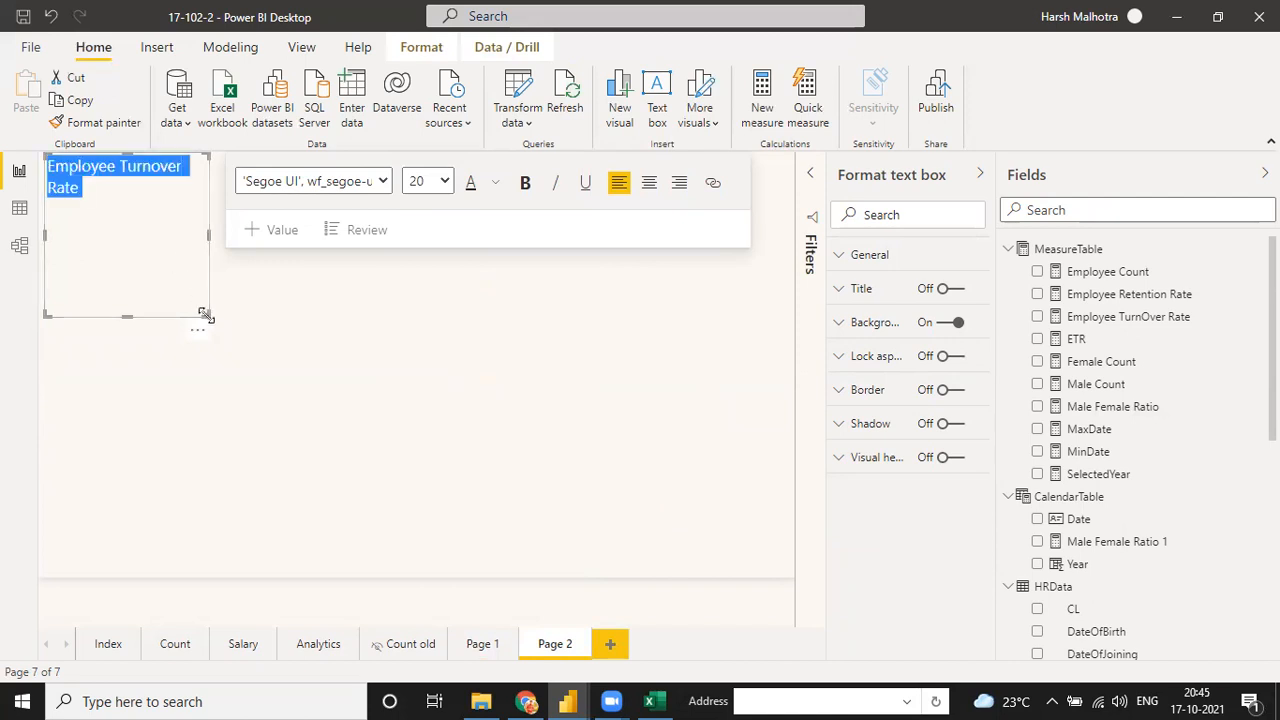
{"action": "left_click_drag", "start_coordinate": [204, 315], "coordinate": [240, 190]}
{"action": "left_click", "coordinate": [193, 272]}
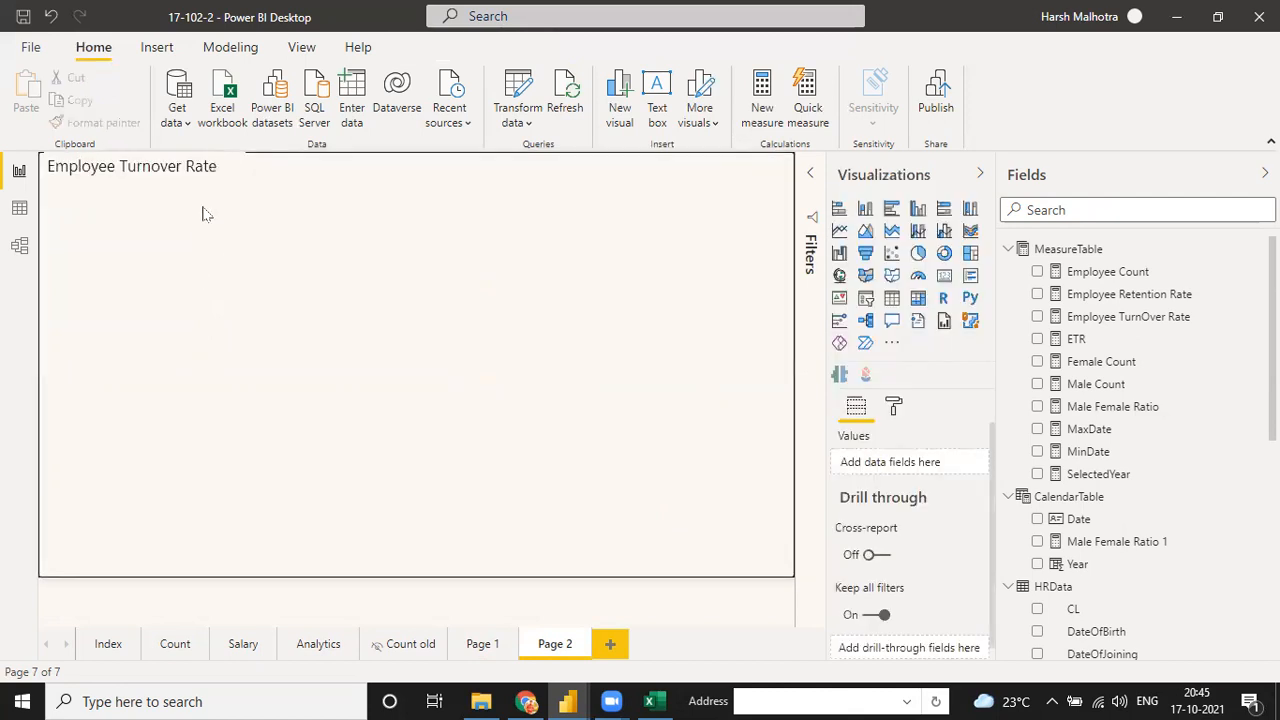
{"action": "left_click", "coordinate": [214, 171]}
{"action": "left_click_drag", "start_coordinate": [234, 209], "coordinate": [234, 224]}
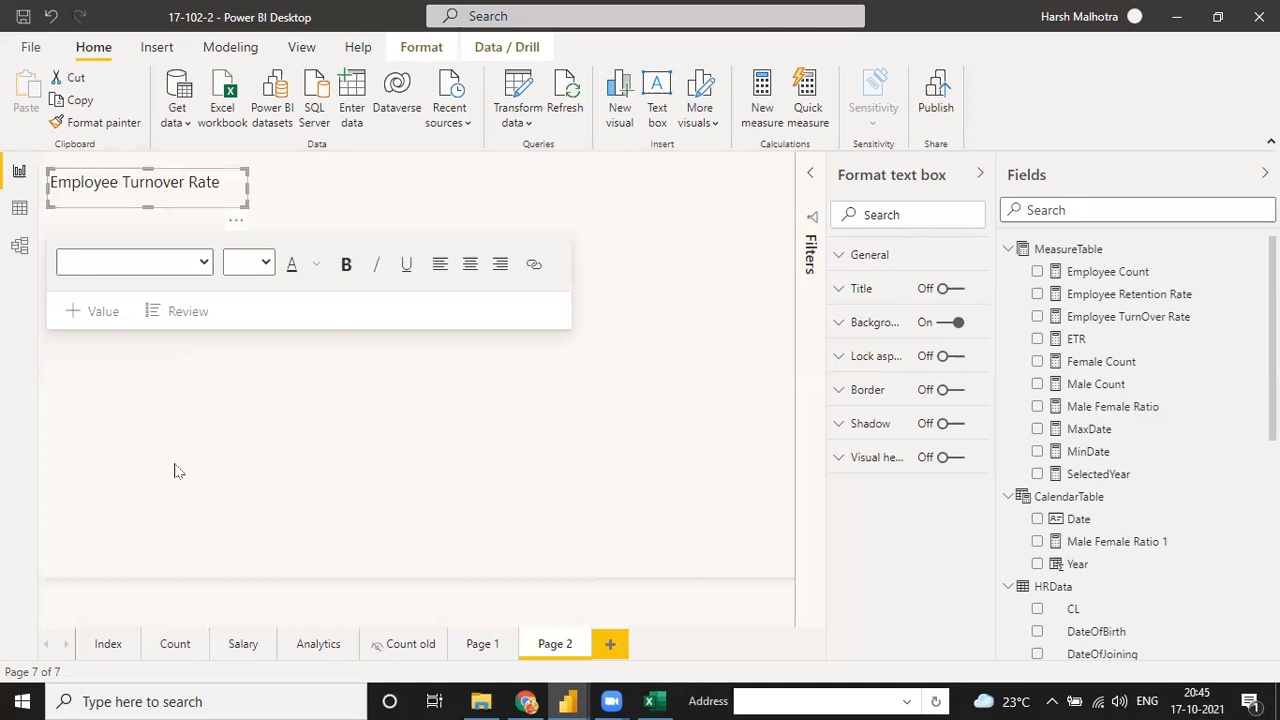
{"action": "left_click", "coordinate": [277, 394]}
Add a large text box below the Employee Turnover Rate title and choose font size 20 for its text.
{"action": "left_click", "coordinate": [654, 92]}
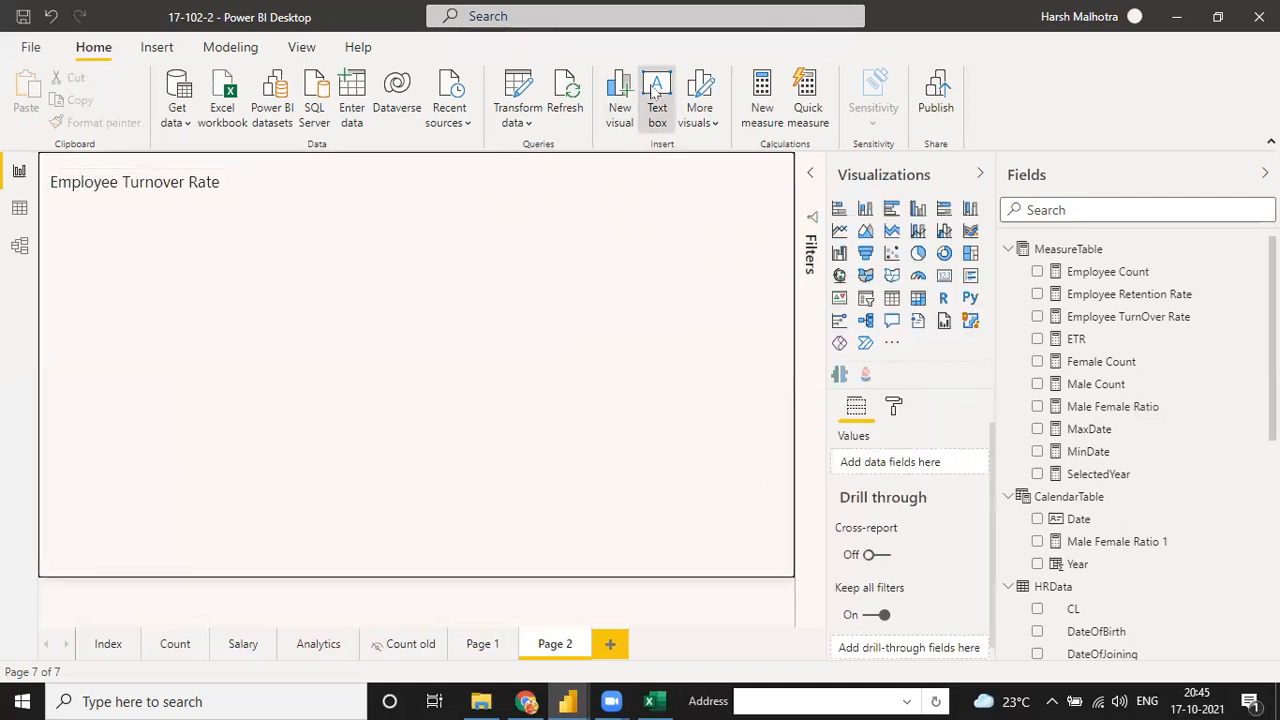
{"action": "left_click_drag", "start_coordinate": [248, 357], "coordinate": [530, 556]}
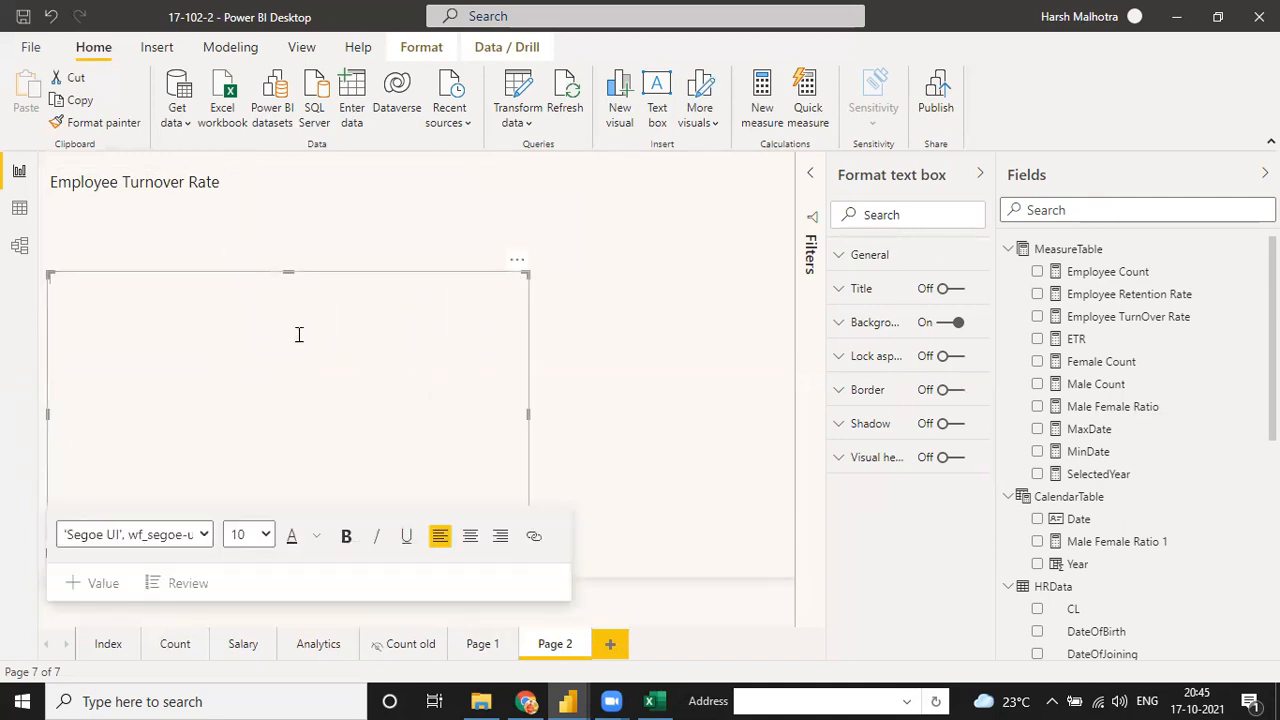
{"action": "left_click", "coordinate": [265, 534]}
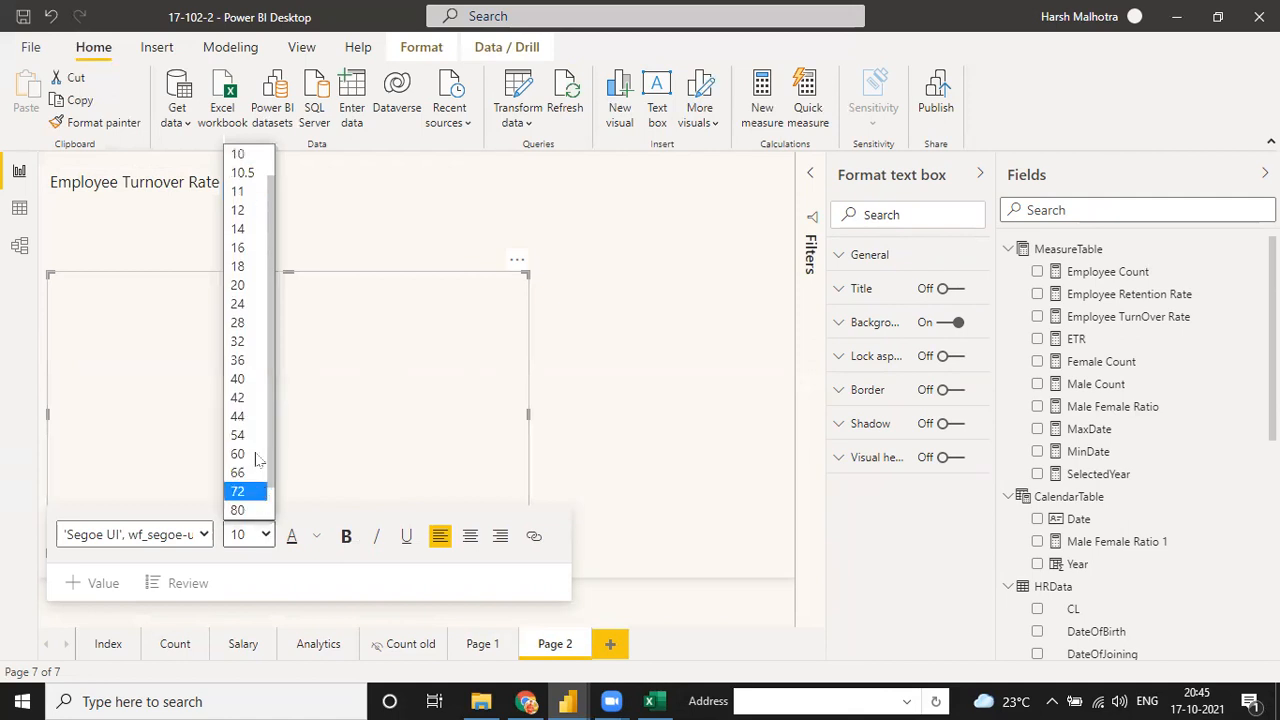
{"action": "left_click", "coordinate": [240, 285]}
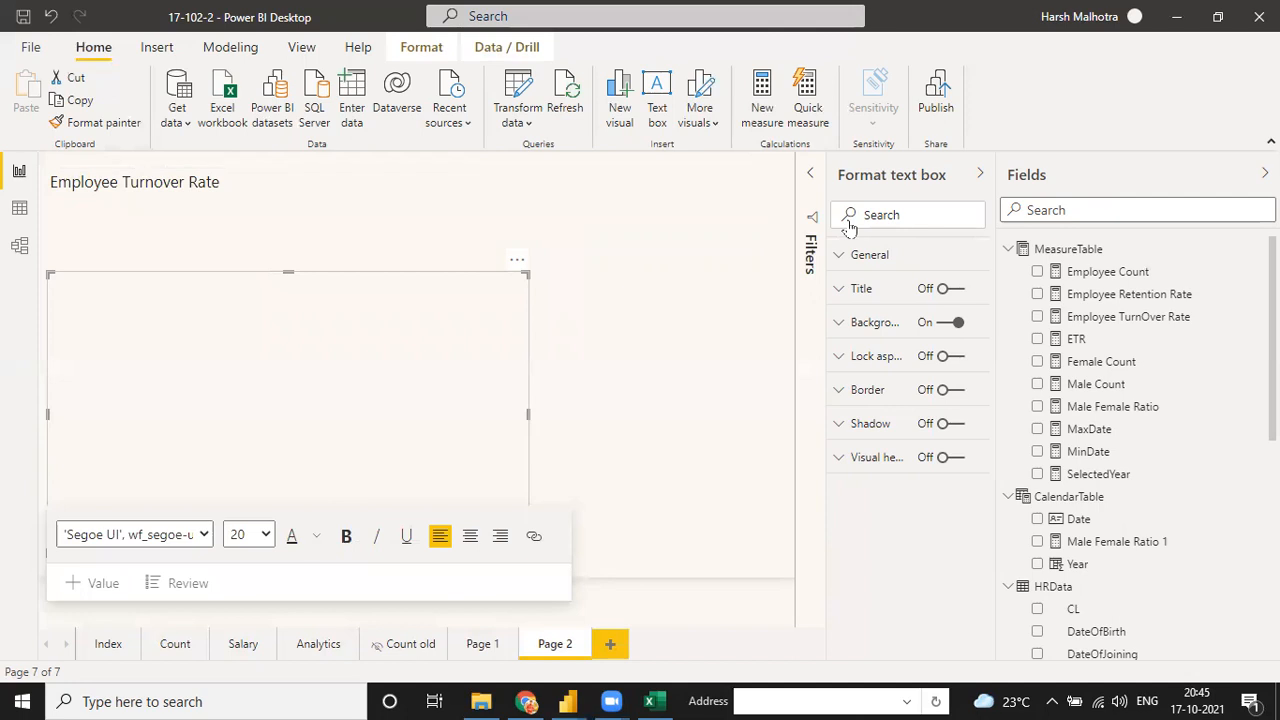
{"action": "left_click", "coordinate": [269, 351]}
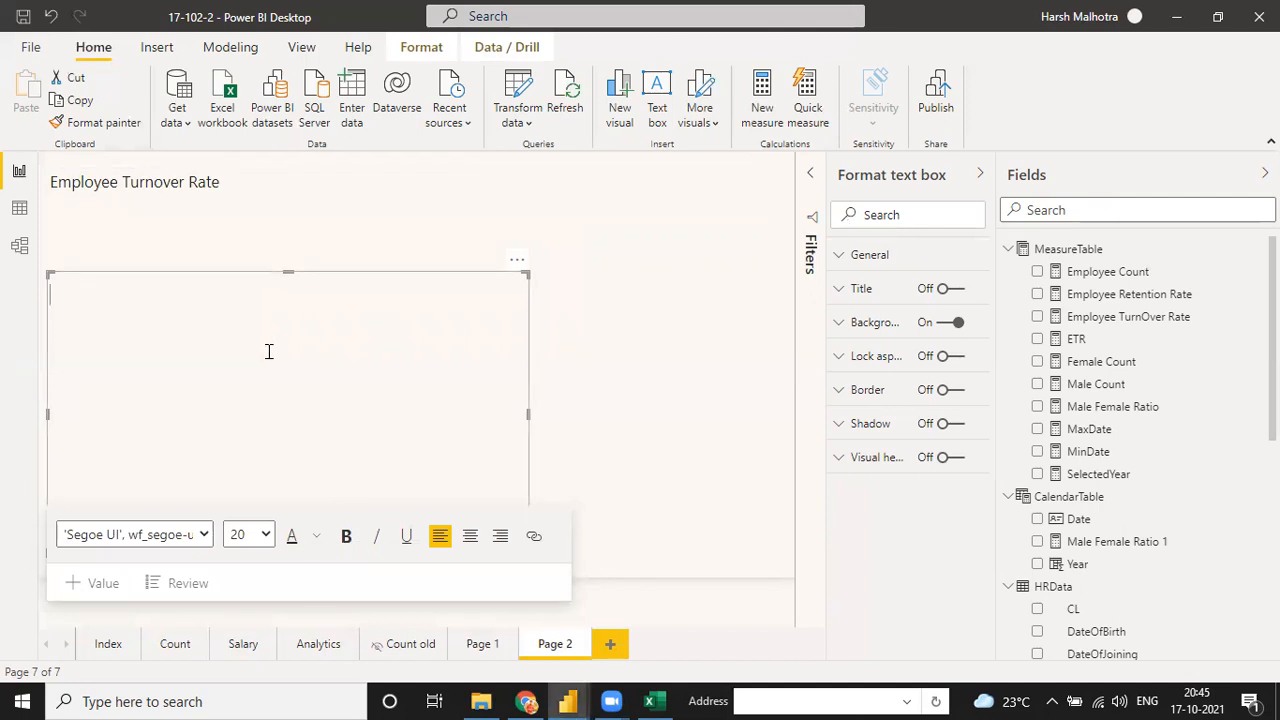
Check Page 1's explanatory text, then start the Page 2 text with "Over A Full Year, 2020.", with font size 20 from "Full" onward.
{"action": "left_click", "coordinate": [478, 649]}
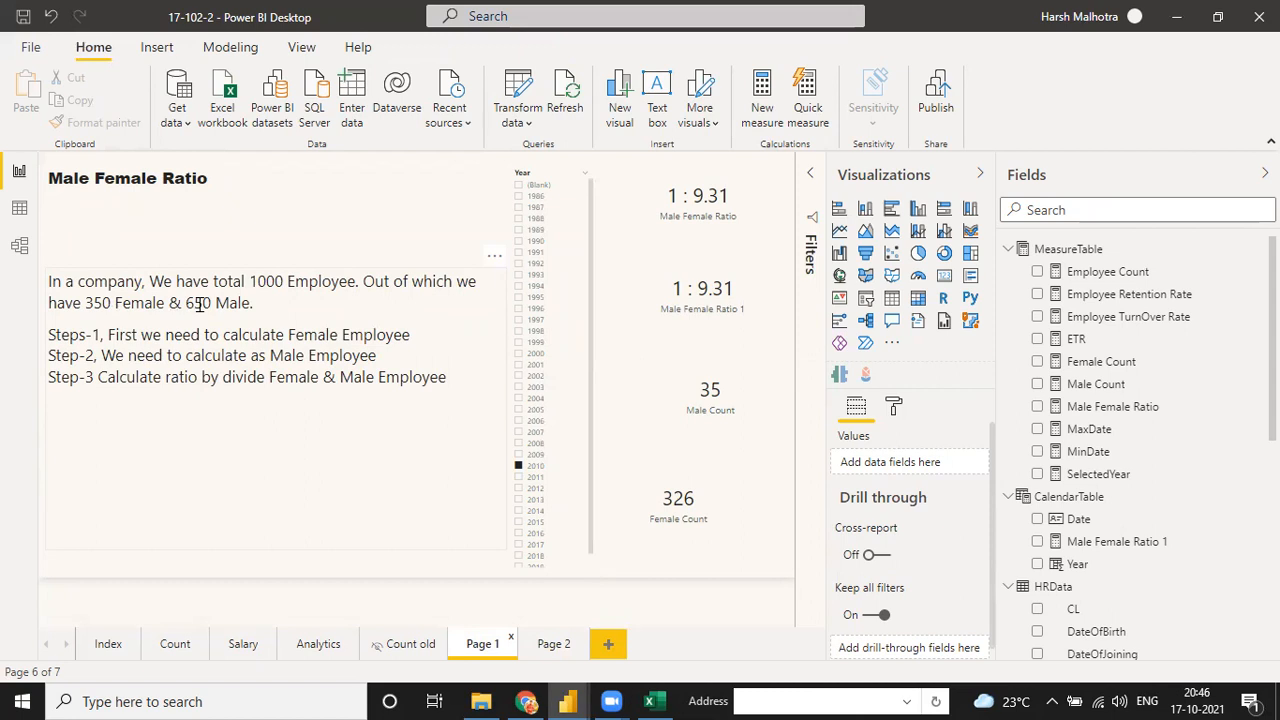
{"action": "left_click", "coordinate": [541, 648]}
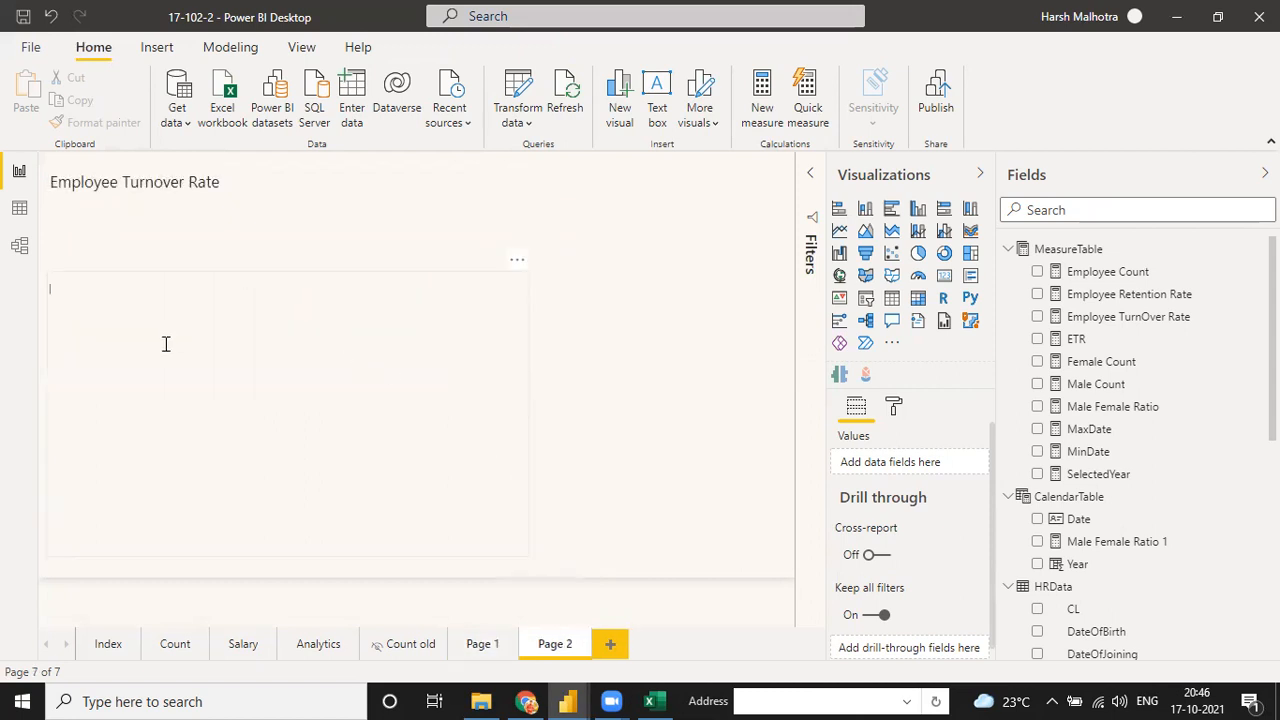
{"action": "left_click", "coordinate": [166, 344]}
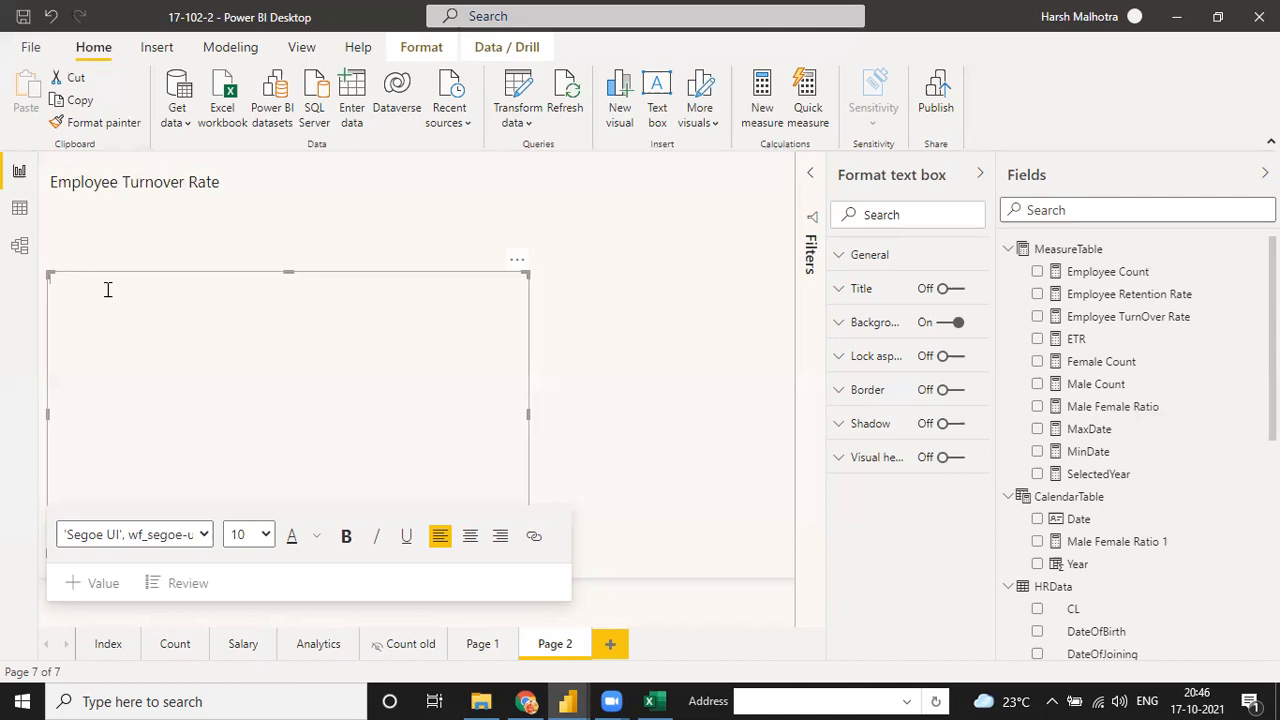
{"action": "type", "text": "Over A"}
{"action": "left_click", "coordinate": [249, 534]}
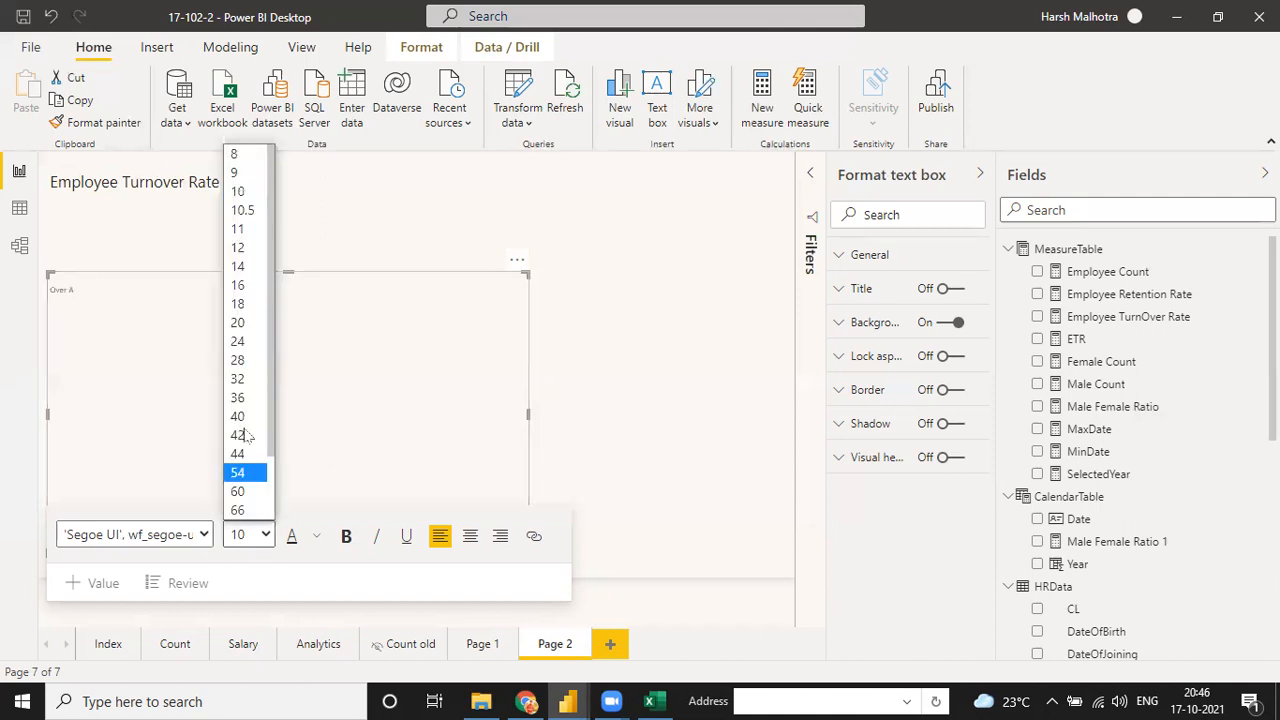
{"action": "left_click", "coordinate": [240, 323]}
{"action": "type", "text": "Fu"}
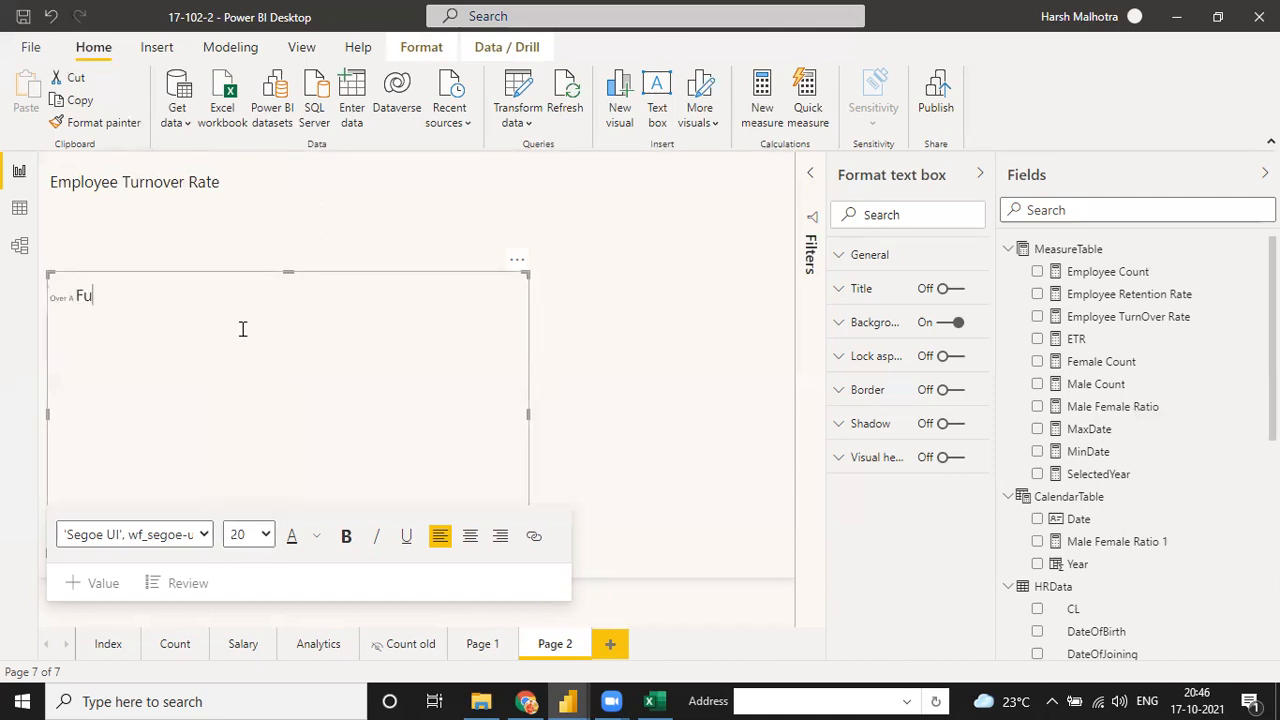
{"action": "type", "text": "ll Year, 2020"}
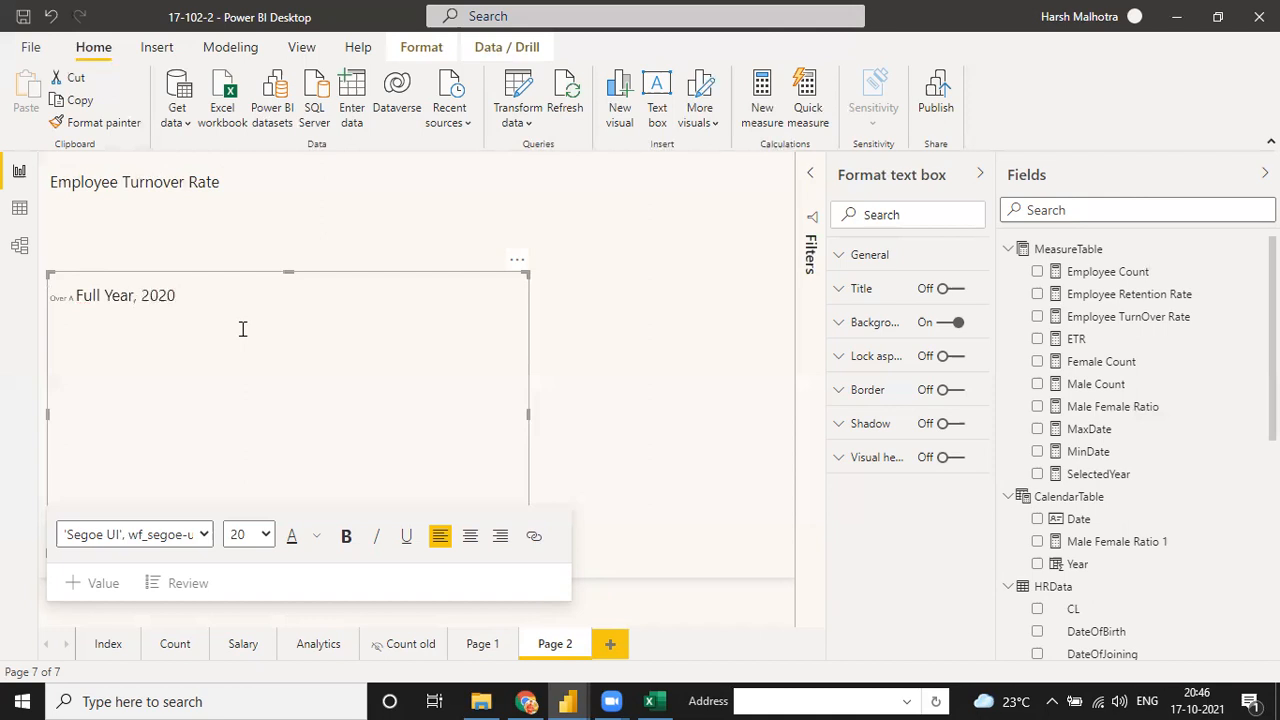
{"action": "type", "text": "."}
Add the lines "54 Employee" and "3 Accountant" to the turnover explanation.
{"action": "key", "text": "Return"}
{"action": "type", "text": "54 Em"}
{"action": "key", "text": "BackSpace"}
{"action": "type", "text": "mployee"}
{"action": "key", "text": "Return"}
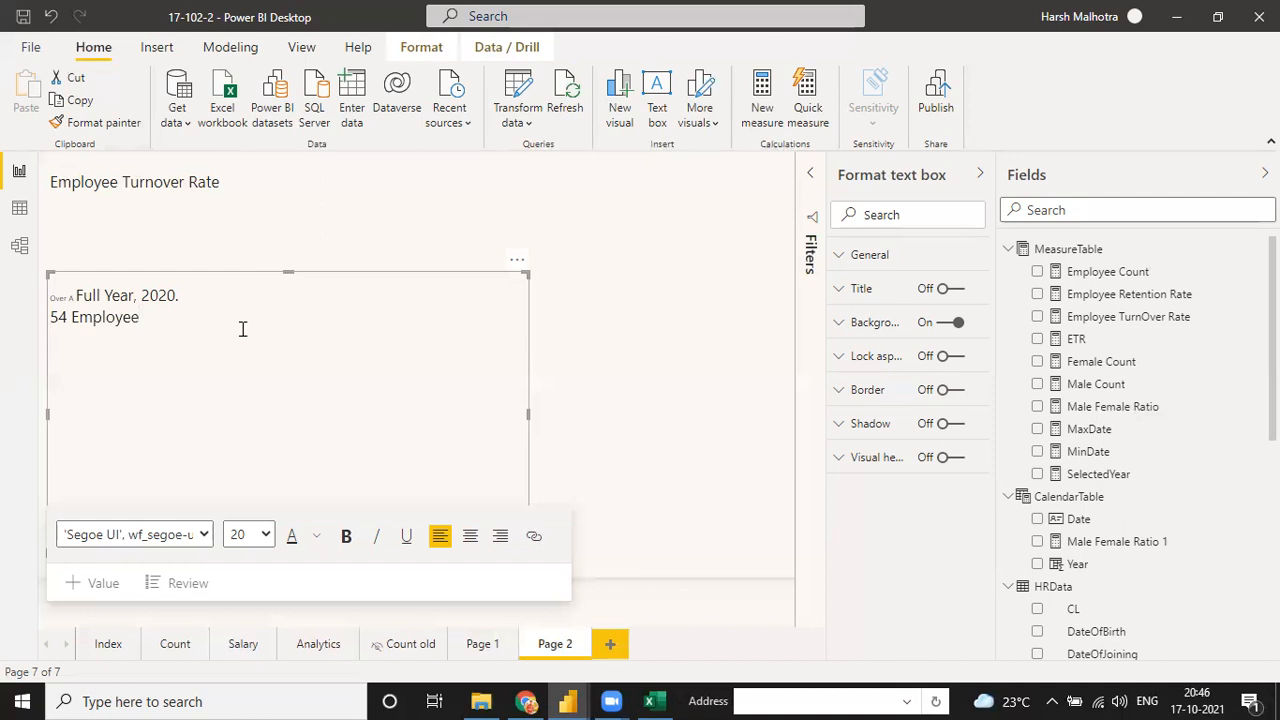
{"action": "type", "text": "H"}
{"action": "key", "text": "BackSpace"}
{"action": "type", "text": "3 Gu"}
{"action": "key", "text": "BackSpace"}
{"action": "key", "text": "BackSpace"}
{"action": "key", "text": "BackSpace"}
{"action": "key", "text": "BackSpace"}
{"action": "key", "text": "BackSpace"}
{"action": "key", "text": "Return"}
{"action": "type", "text": "3 Accountant"}
Add the line "4 Sr. Accountant ( Leave)" below the accountant line of the turnover explanation.
{"action": "key", "text": "Return"}
{"action": "type", "text": "5"}
{"action": "key", "text": "BackSpace"}
{"action": "type", "text": "4"}
{"action": "key", "text": "BackSpace"}
{"action": "key", "text": "BackSpace"}
{"action": "key", "text": "Return"}
{"action": "type", "text": "4 Ass"}
{"action": "key", "text": "BackSpace"}
{"action": "key", "text": "BackSpace"}
{"action": "key", "text": "BackSpace"}
{"action": "key", "text": "BackSpace"}
{"action": "type", "text": "Manag"}
{"action": "key", "text": "BackSpace"}
{"action": "key", "text": "BackSpace"}
{"action": "key", "text": "BackSpace"}
{"action": "key", "text": "BackSpace"}
{"action": "key", "text": "BackSpace"}
{"action": "key", "text": "BackSpace"}
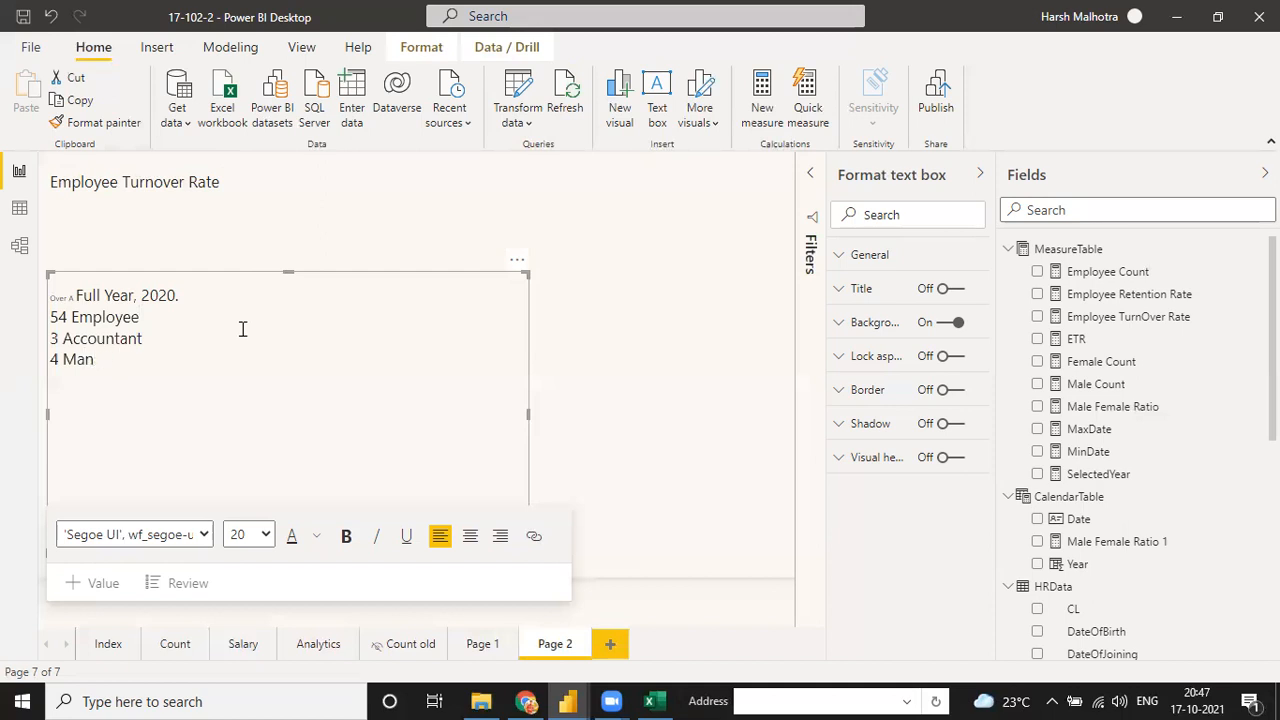
{"action": "type", "text": "Sr. Accountant"}
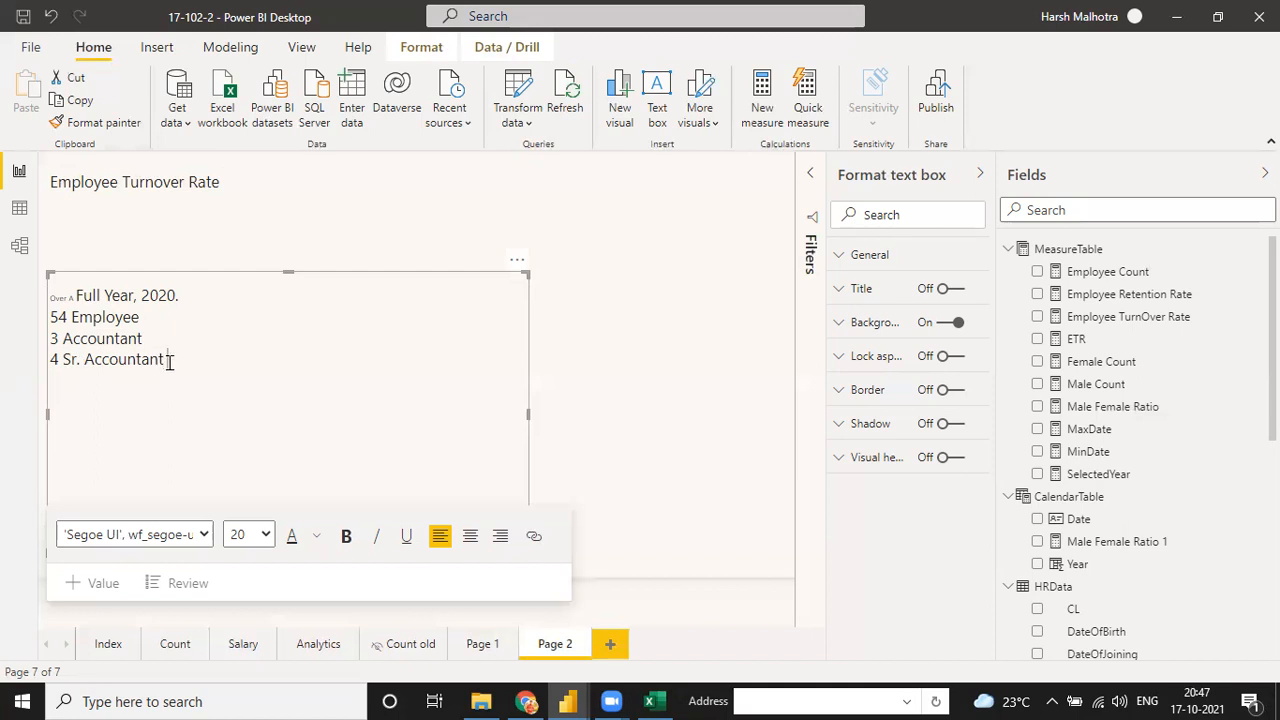
{"action": "type", "text": "LEave"}
{"action": "key", "text": "BackSpace"}
{"action": "key", "text": "BackSpace"}
{"action": "key", "text": "BackSpace"}
{"action": "key", "text": "BackSpace"}
{"action": "type", "text": "eave)"}
{"action": "key", "text": "Return"}
Add the line "7 - Emp. leave the Organisation" to the turnover explanation.
{"action": "type", "text": "7 - Emp. lEave t"}
{"action": "key", "text": "BackSpace"}
{"action": "key", "text": "BackSpace"}
{"action": "key", "text": "BackSpace"}
{"action": "key", "text": "BackSpace"}
{"action": "key", "text": "BackSpace"}
{"action": "key", "text": "BackSpace"}
{"action": "type", "text": "eave the Orgai"}
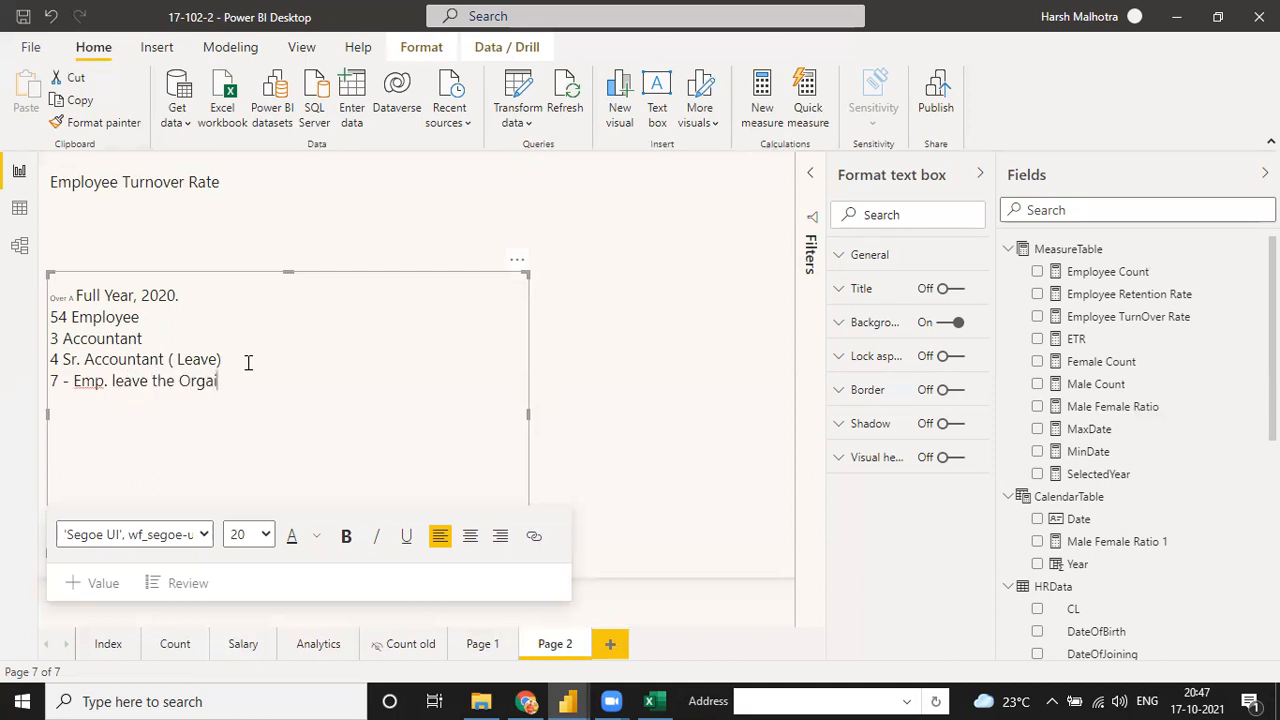
{"action": "key", "text": "BackSpace"}
{"action": "type", "text": "nisation"}
Add a paragraph reading "We also hired in a Same Year" followed by the line "4 Accountant, 2 MT, 3 Sr. Accountant.".
{"action": "key", "text": "Return"}
{"action": "type", "text": "We also hired"}
{"action": "key", "text": "Return"}
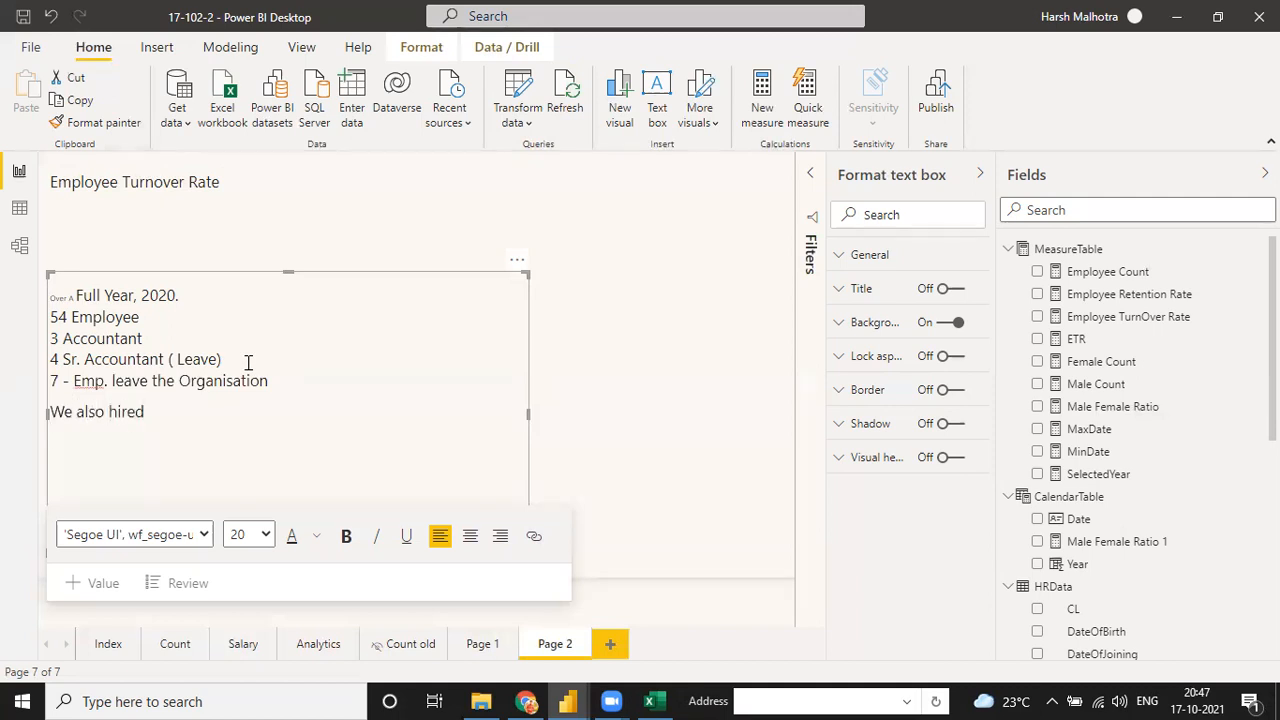
{"action": "type", "text": "4 Accountant"}
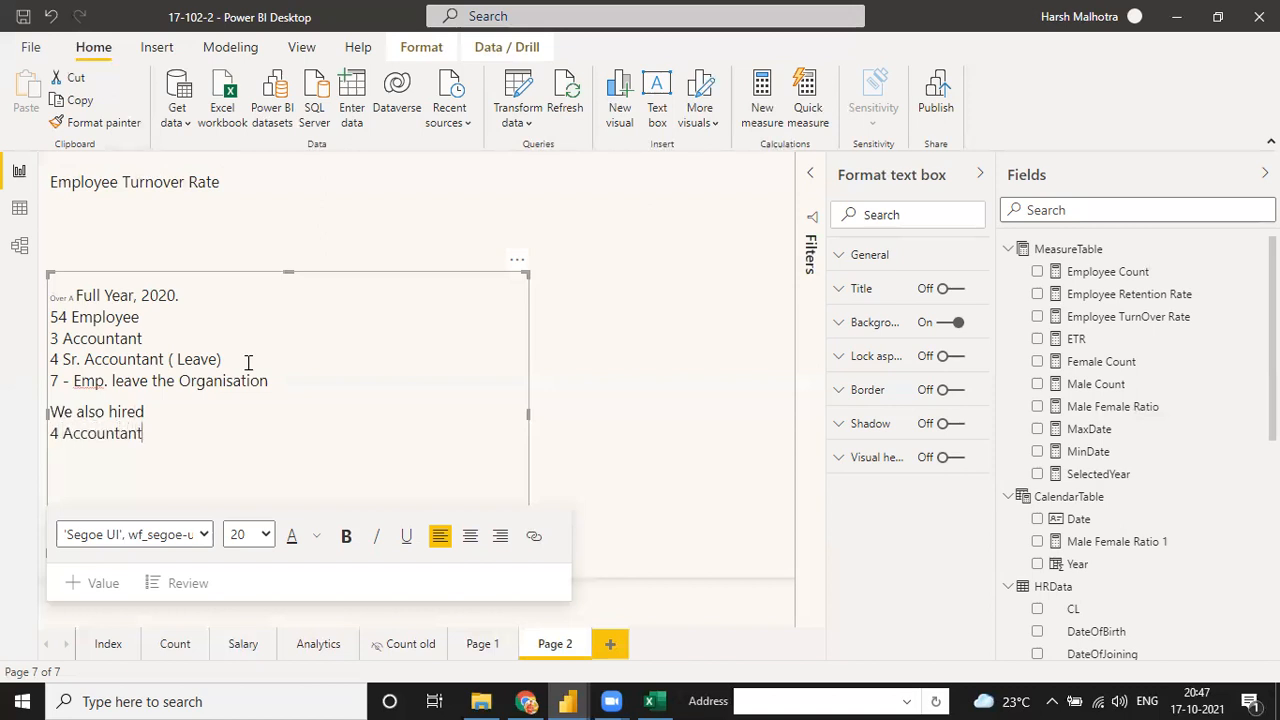
{"action": "type", "text": ", 2 MT,"}
{"action": "type", "text": "3 Sr. Accountant."}
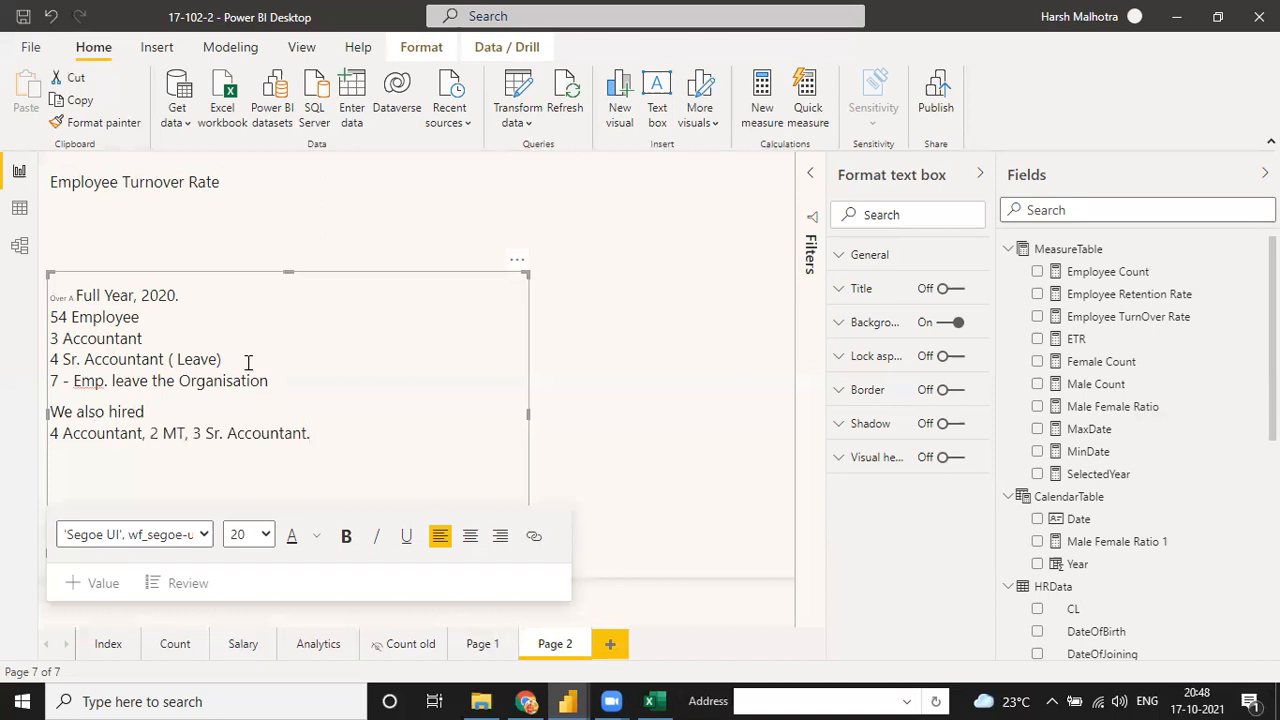
{"action": "left_click", "coordinate": [161, 410]}
{"action": "type", "text": "in a Same Year"}
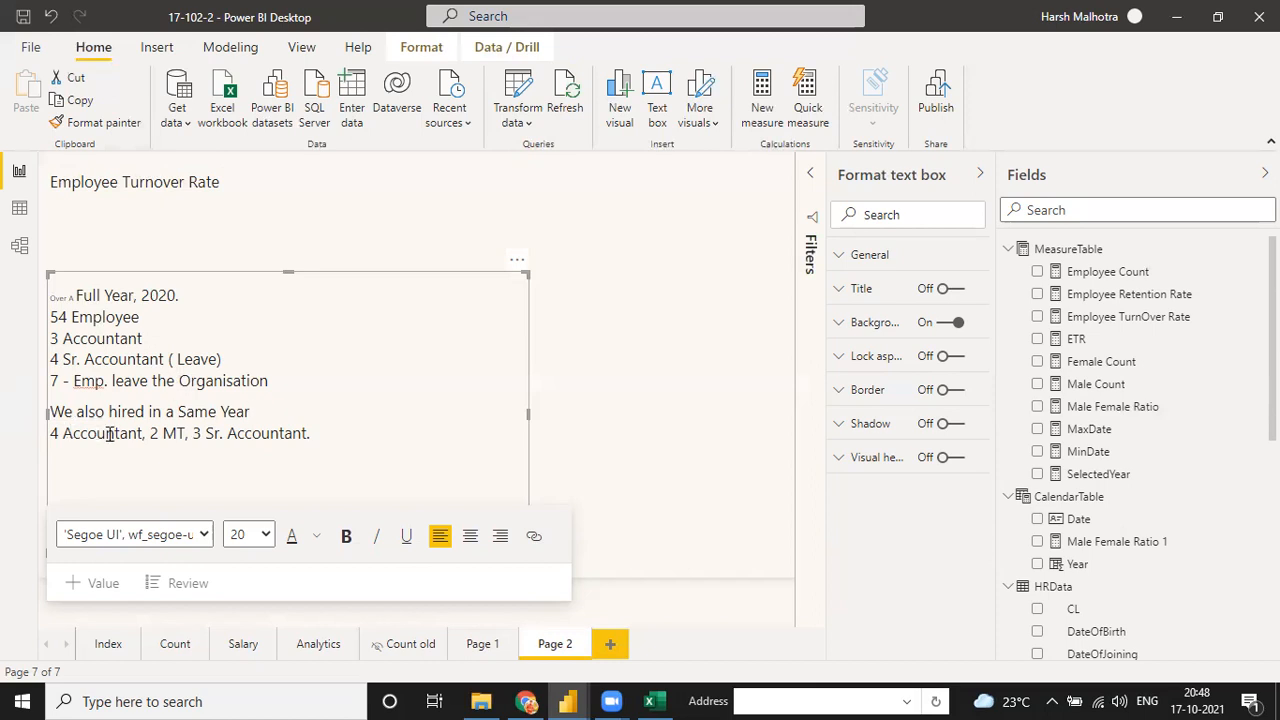
Add the line "9 - New Employee" below the hires line and append a hyphen to "54 Employee".
{"action": "left_click", "coordinate": [313, 435]}
{"action": "key", "text": "Return"}
{"action": "type", "text": "9 - New Employee"}
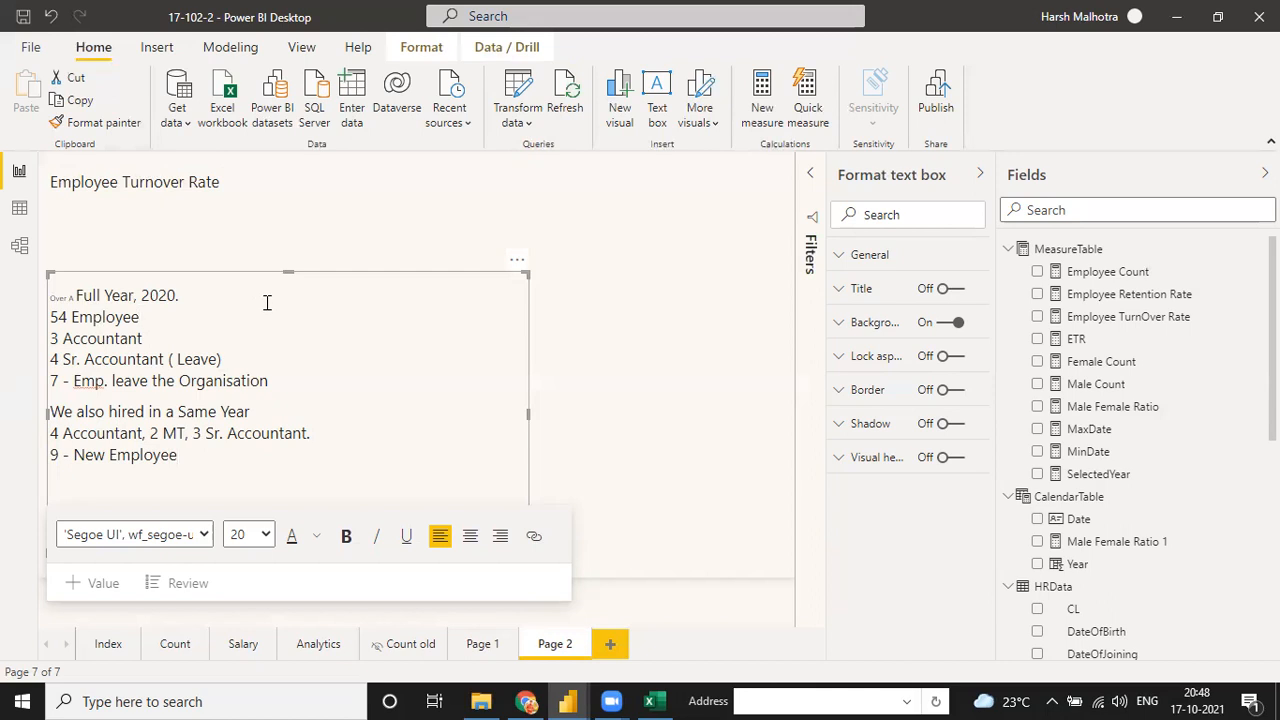
{"action": "type", "text": "-"}
Close the gap after the line about employees leaving and add the line "Balance- 47" beneath it.
{"action": "left_click", "coordinate": [310, 393]}
{"action": "key", "text": "BackSpace"}
{"action": "key", "text": "BackSpace"}
{"action": "type", "text": "n"}
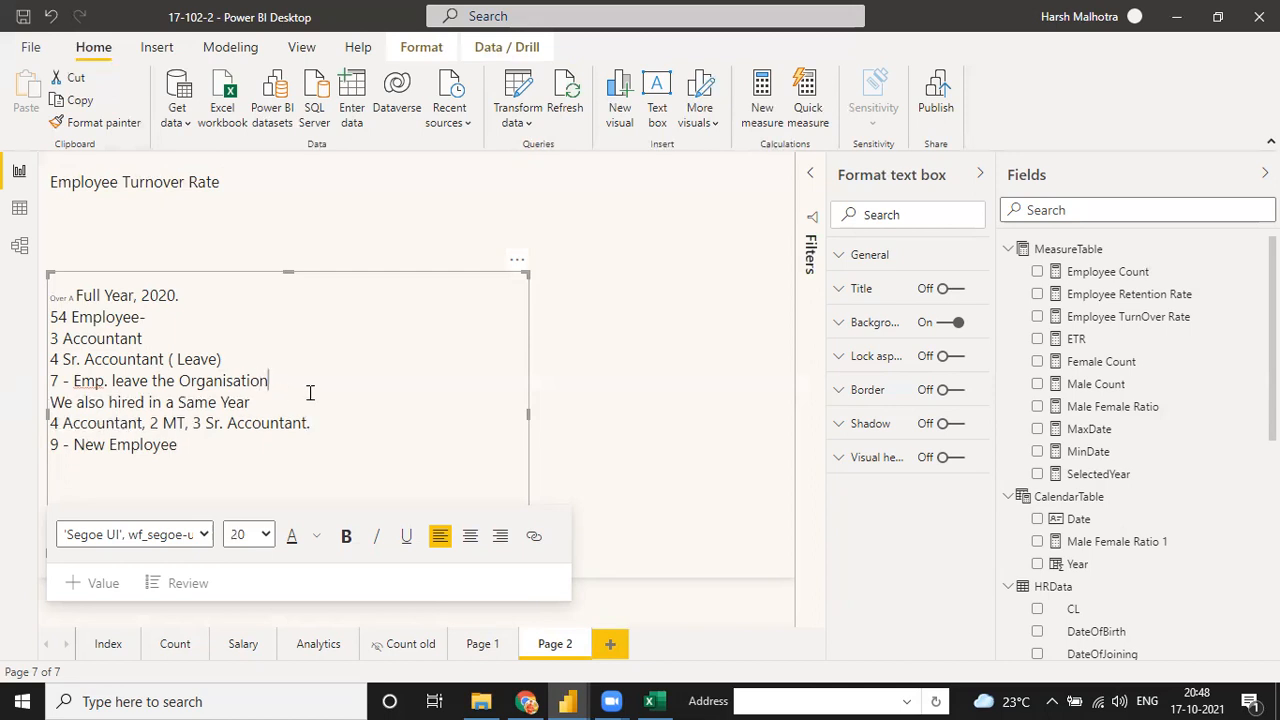
{"action": "key", "text": "Return"}
{"action": "type", "text": "Balance- "}
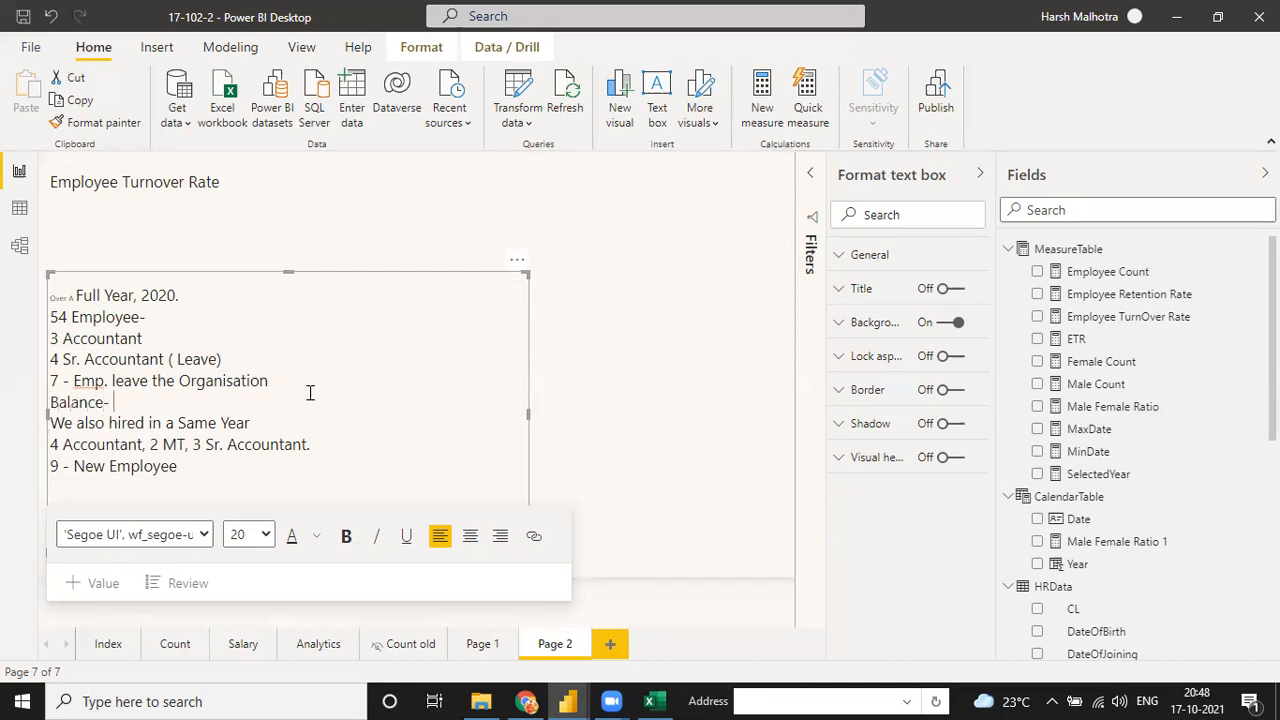
{"action": "type", "text": "47"}
Add the line "Balance -56" below the new employee line of the turnover explanation.
{"action": "left_click", "coordinate": [207, 475]}
{"action": "key", "text": "Return"}
{"action": "type", "text": "Balance "}
{"action": "type", "text": "56"}
{"action": "key", "text": "BackSpace"}
{"action": "key", "text": "BackSpace"}
{"action": "type", "text": "-56"}
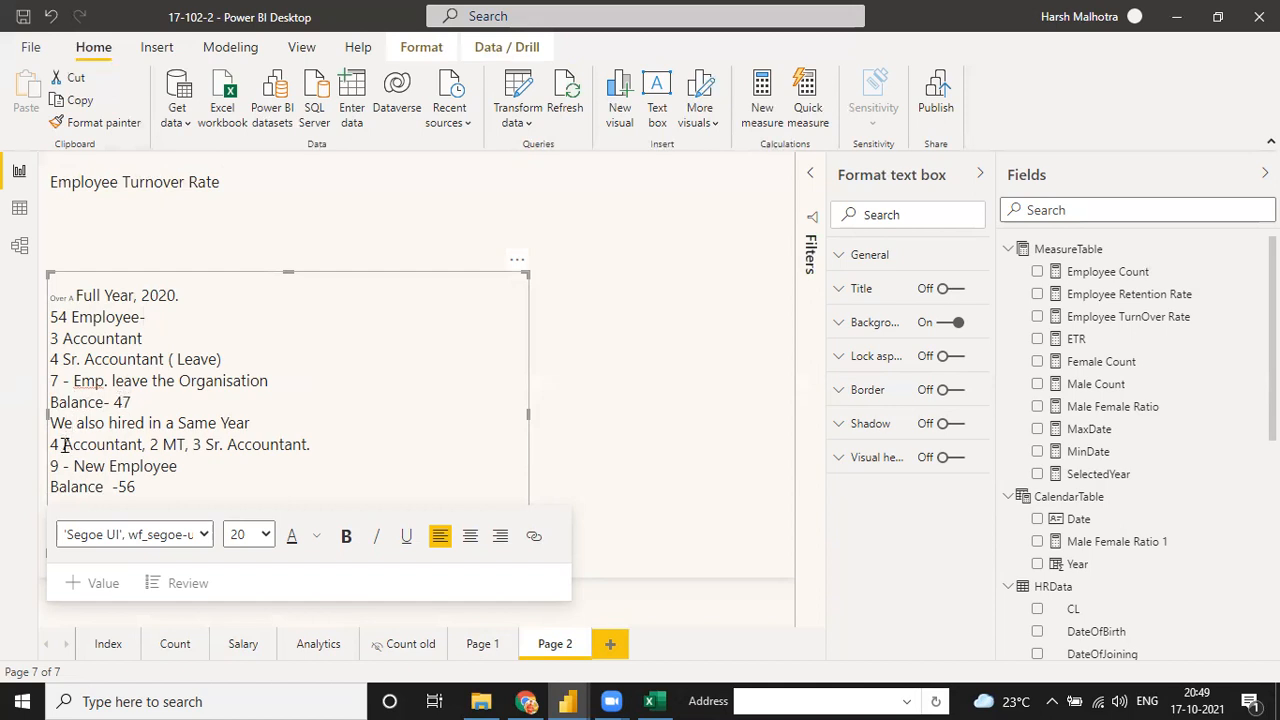
Add the paragraph "7/( 54+56)*100= Emp Turnover" at the end of the explanation and leave the text box.
{"action": "left_click", "coordinate": [176, 485]}
{"action": "key", "text": "Return"}
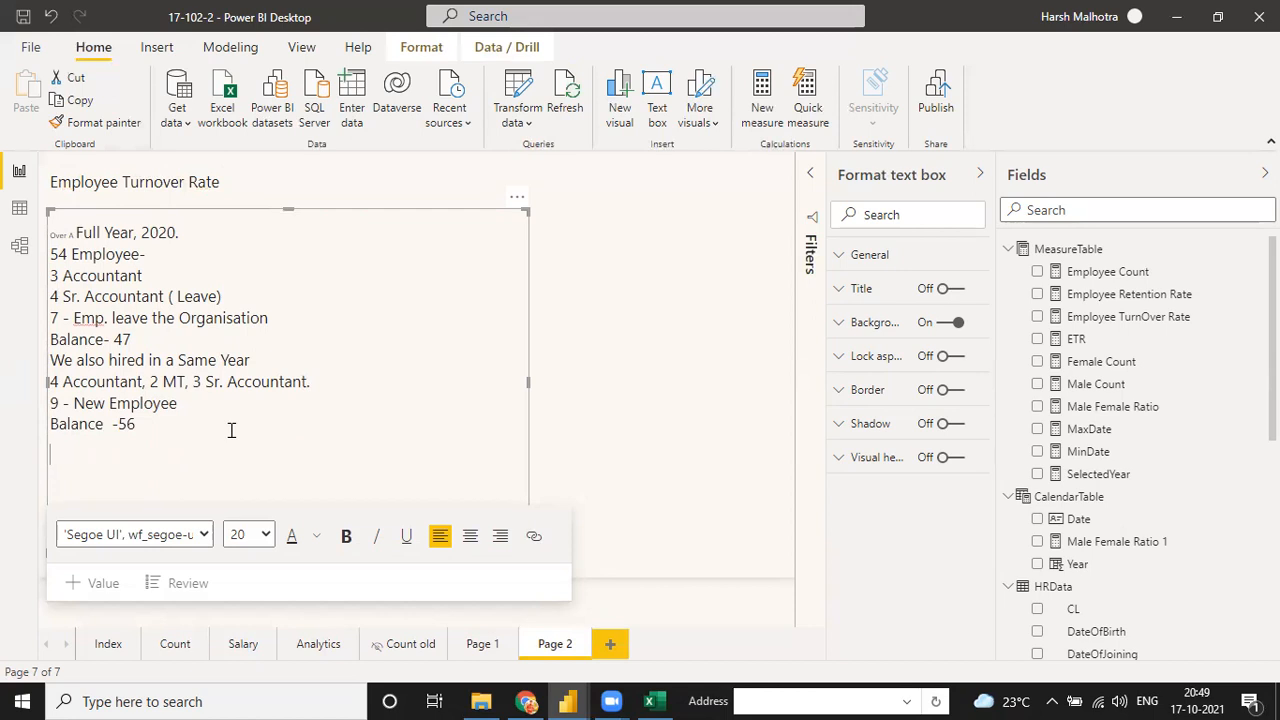
{"action": "type", "text": "7/( 54+56)*100= "}
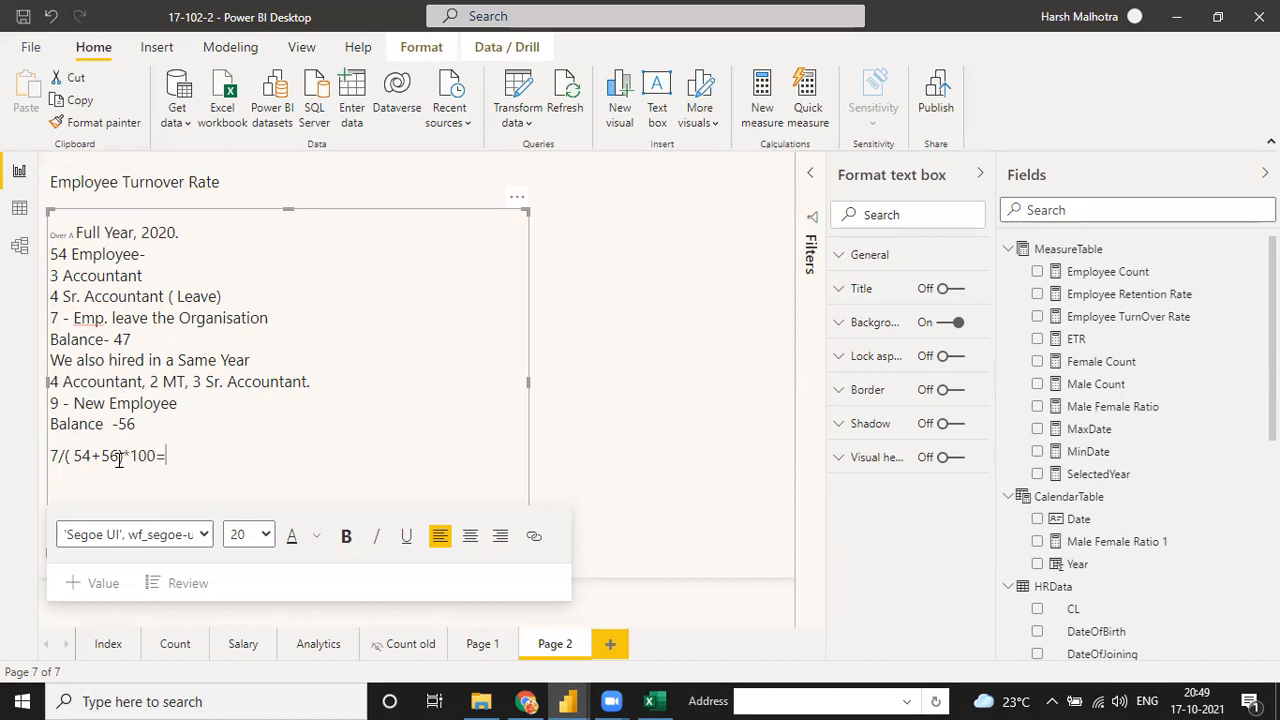
{"action": "type", "text": "Emp Turnover"}
{"action": "left_click", "coordinate": [83, 456]}
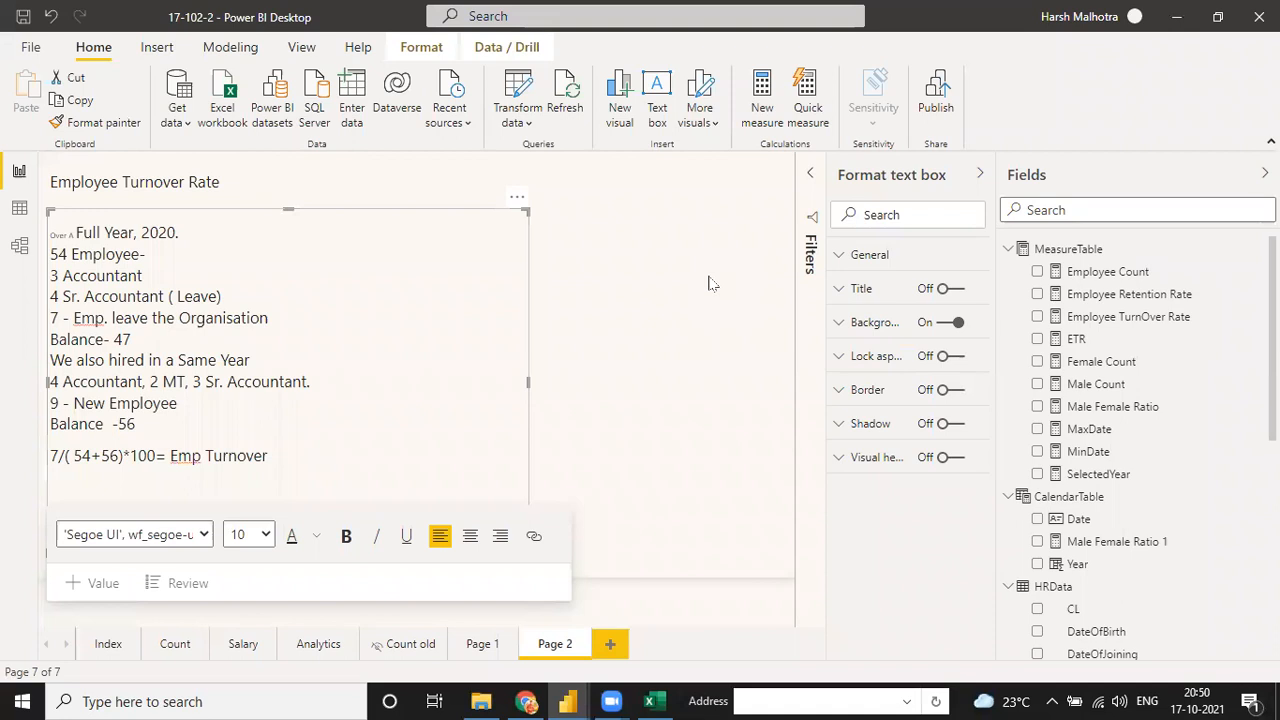
{"action": "left_click", "coordinate": [497, 283]}
{"action": "left_click", "coordinate": [460, 292]}
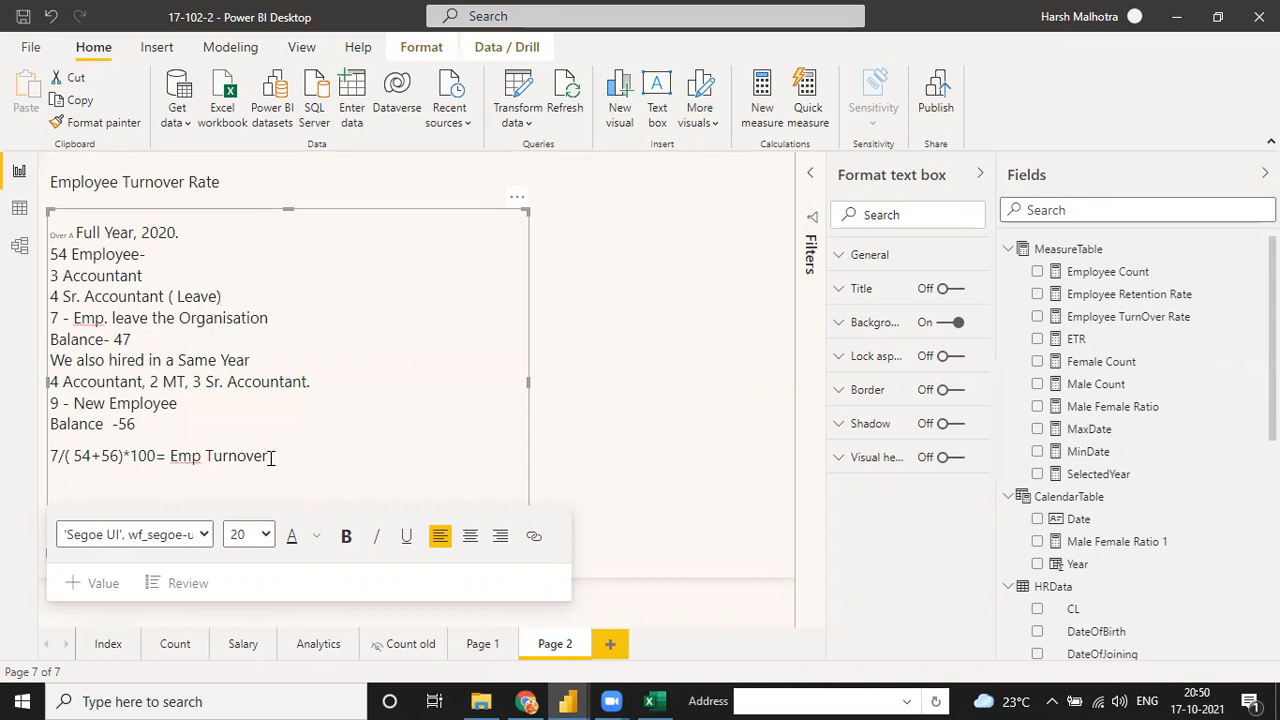
{"action": "key", "text": "Escape"}
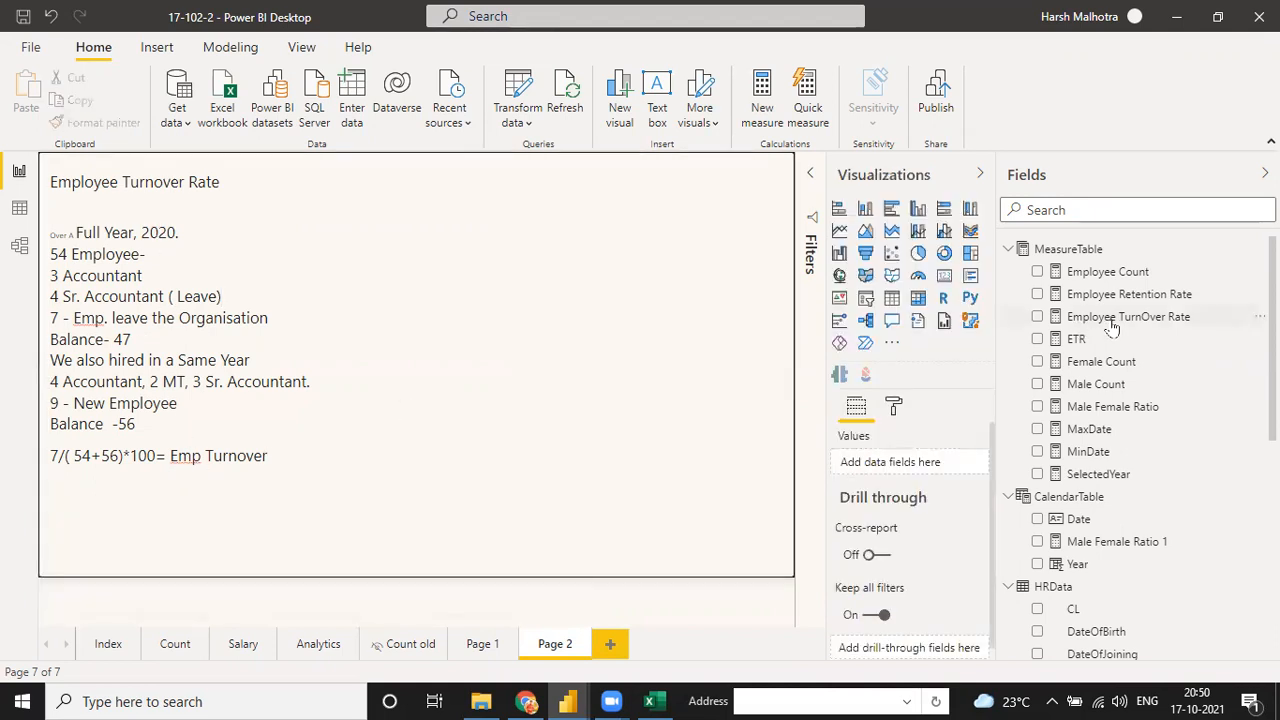
Open the Employee TurnOver Rate measure and start a comment above its first variable reading "//Variable- Selected Year,".
{"action": "left_click", "coordinate": [1112, 320]}
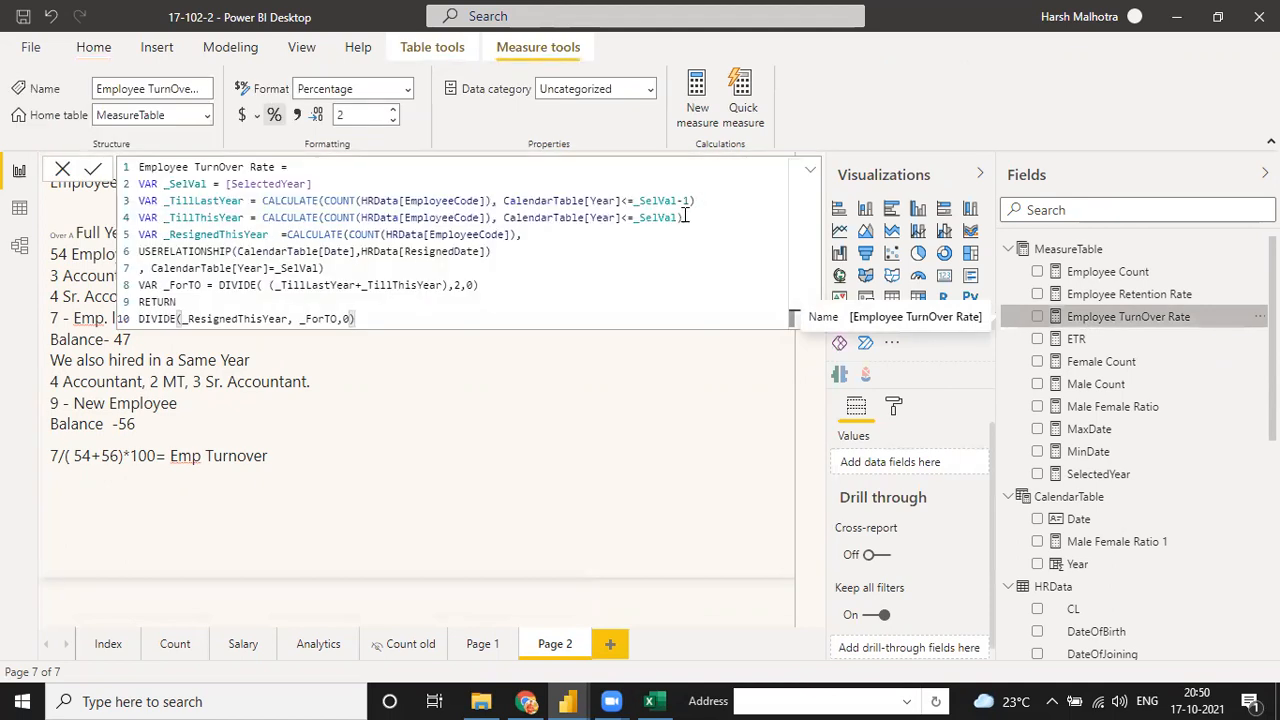
{"action": "left_click", "coordinate": [368, 184]}
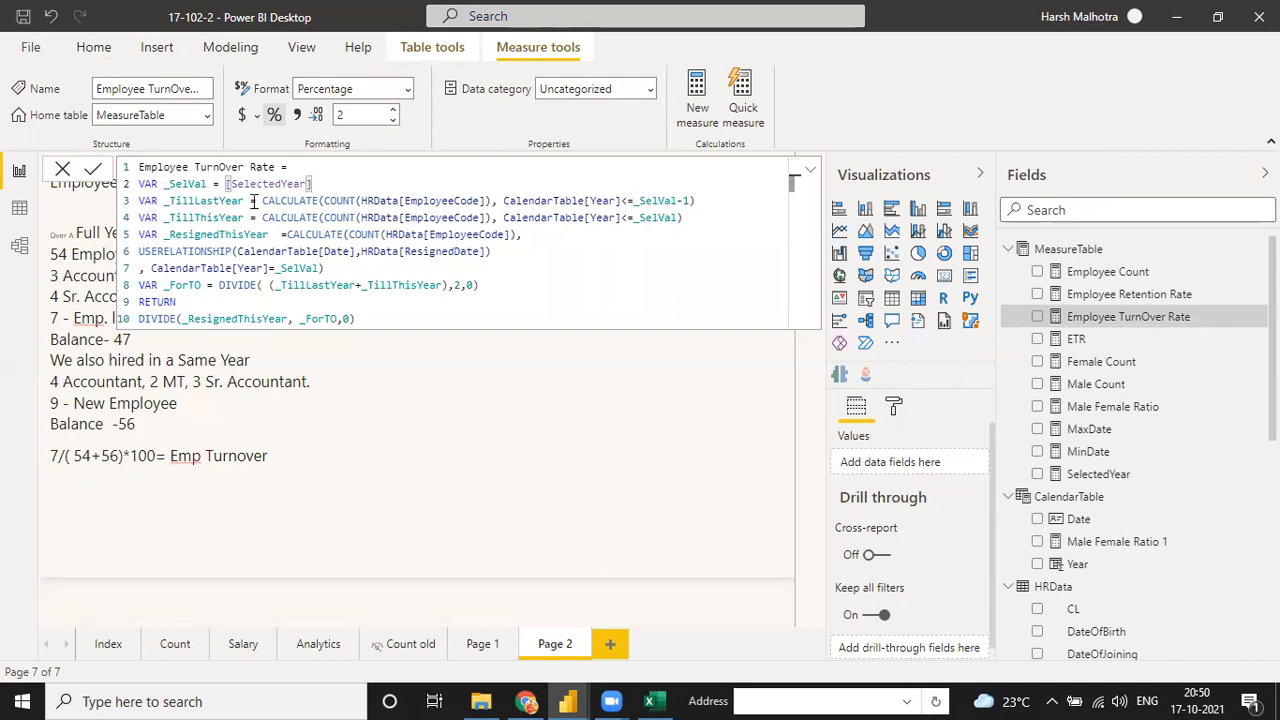
{"action": "left_click", "coordinate": [305, 168]}
{"action": "key", "text": "Return"}
{"action": "key", "text": "Return"}
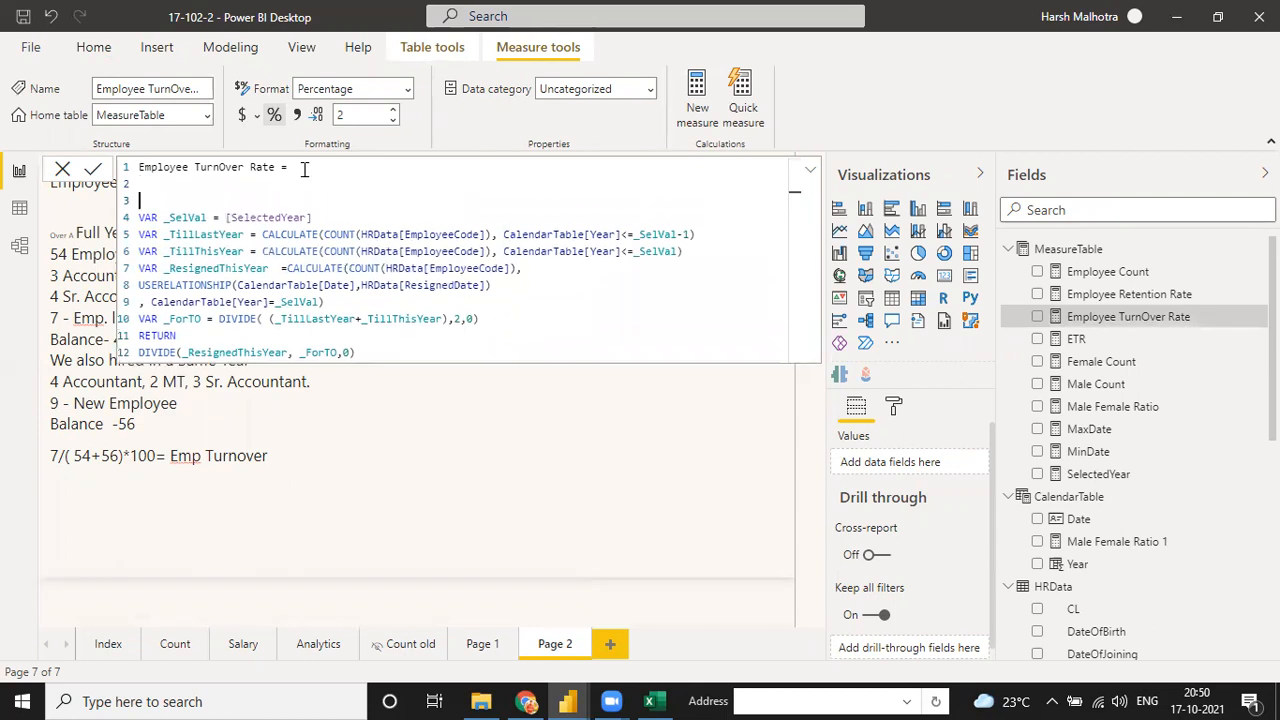
{"action": "type", "text": "/"}
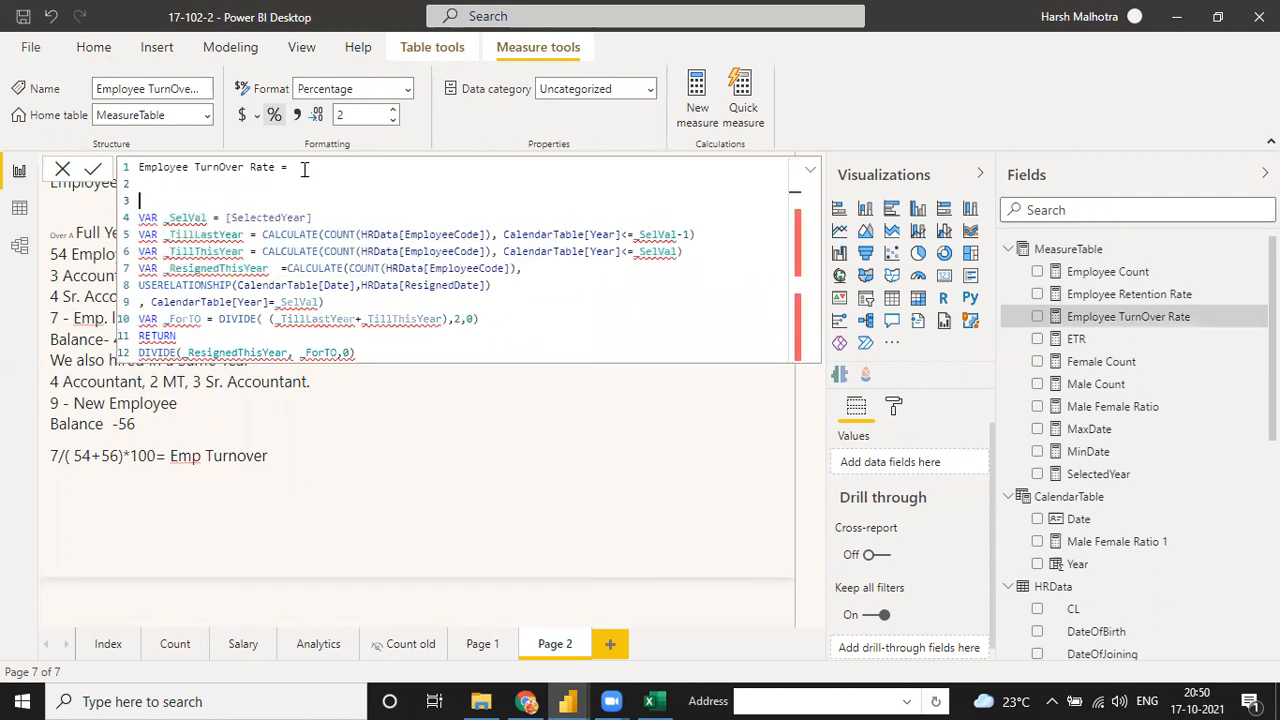
{"action": "type", "text": "/Vari"}
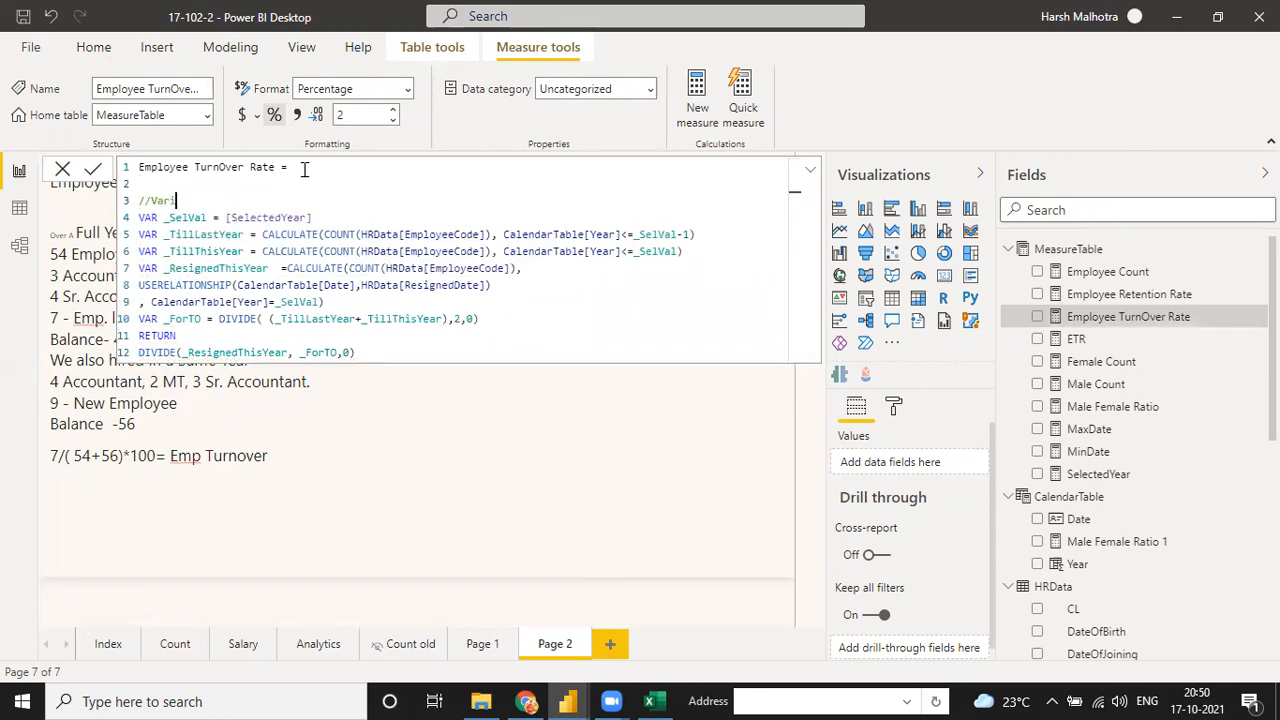
{"action": "type", "text": "able- Selected Year, "}
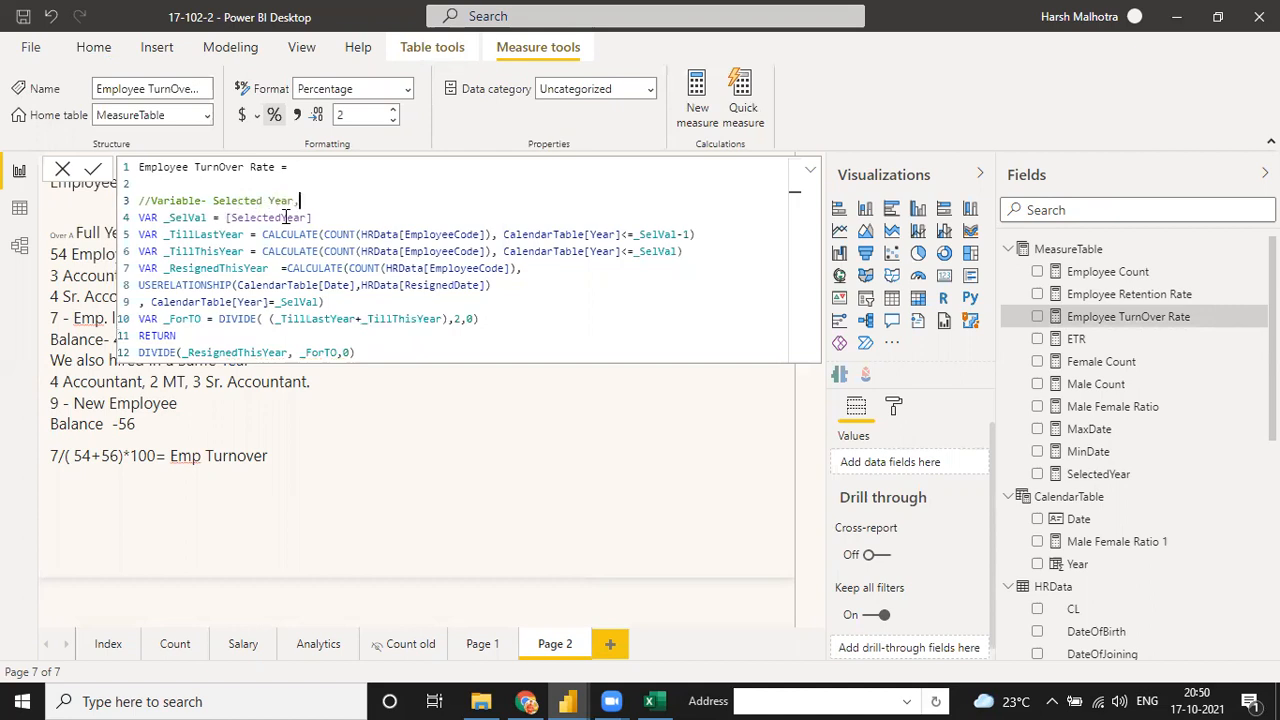
Continue the measure's variable comment with "Emp till begininng of the year,".
{"action": "type", "text": "Till"}
{"action": "key", "text": "BackSpace"}
{"action": "key", "text": "BackSpace"}
{"action": "key", "text": "BackSpace"}
{"action": "key", "text": "BackSpace"}
{"action": "type", "text": "Emp till begininng of the year, emp "}
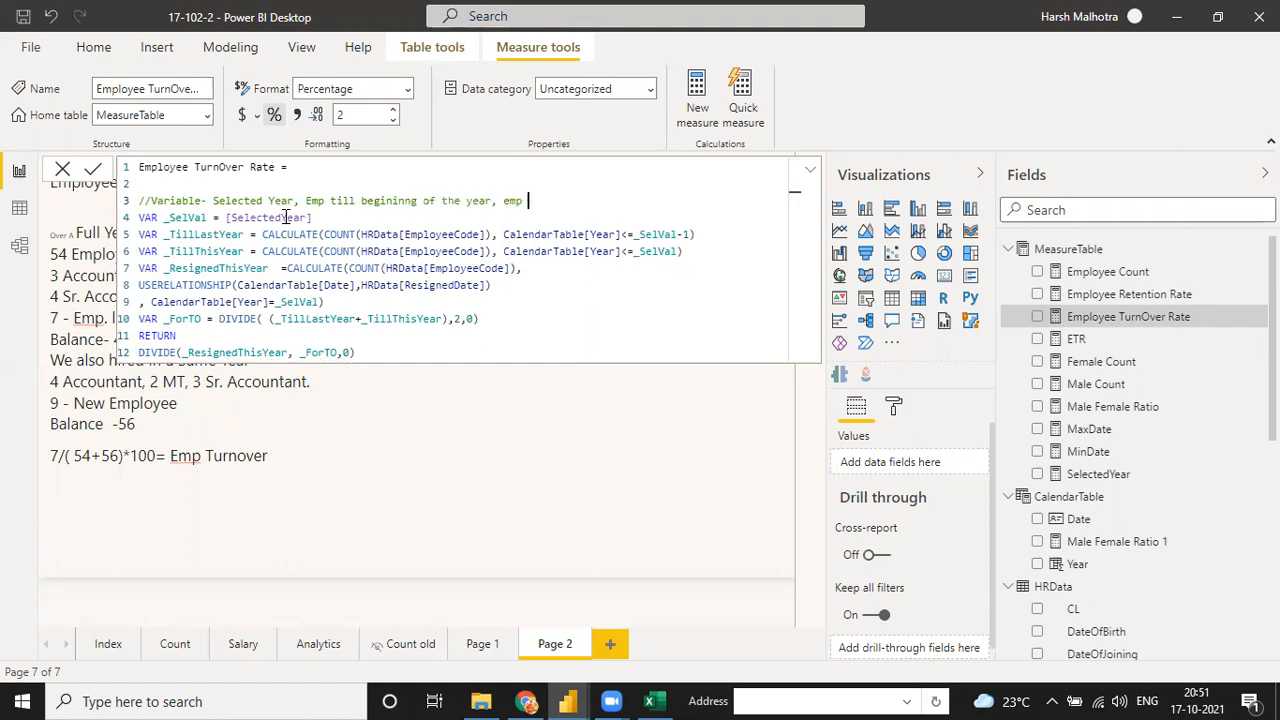
Complete the variable comment with "Emp at the End of the Year, Resigned Emp during the Year.".
{"action": "type", "text": "t"}
{"action": "key", "text": "BackSpace"}
{"action": "key", "text": "BackSpace"}
{"action": "key", "text": "BackSpace"}
{"action": "key", "text": "BackSpace"}
{"action": "key", "text": "BackSpace"}
{"action": "type", "text": "Emp "}
{"action": "type", "text": "of Curre"}
{"action": "key", "text": "BackSpace"}
{"action": "key", "text": "BackSpace"}
{"action": "key", "text": "BackSpace"}
{"action": "key", "text": "BackSpace"}
{"action": "key", "text": "BackSpace"}
{"action": "key", "text": "BackSpace"}
{"action": "key", "text": "BackSpace"}
{"action": "key", "text": "BackSpace"}
{"action": "type", "text": "at the End of the Year"}
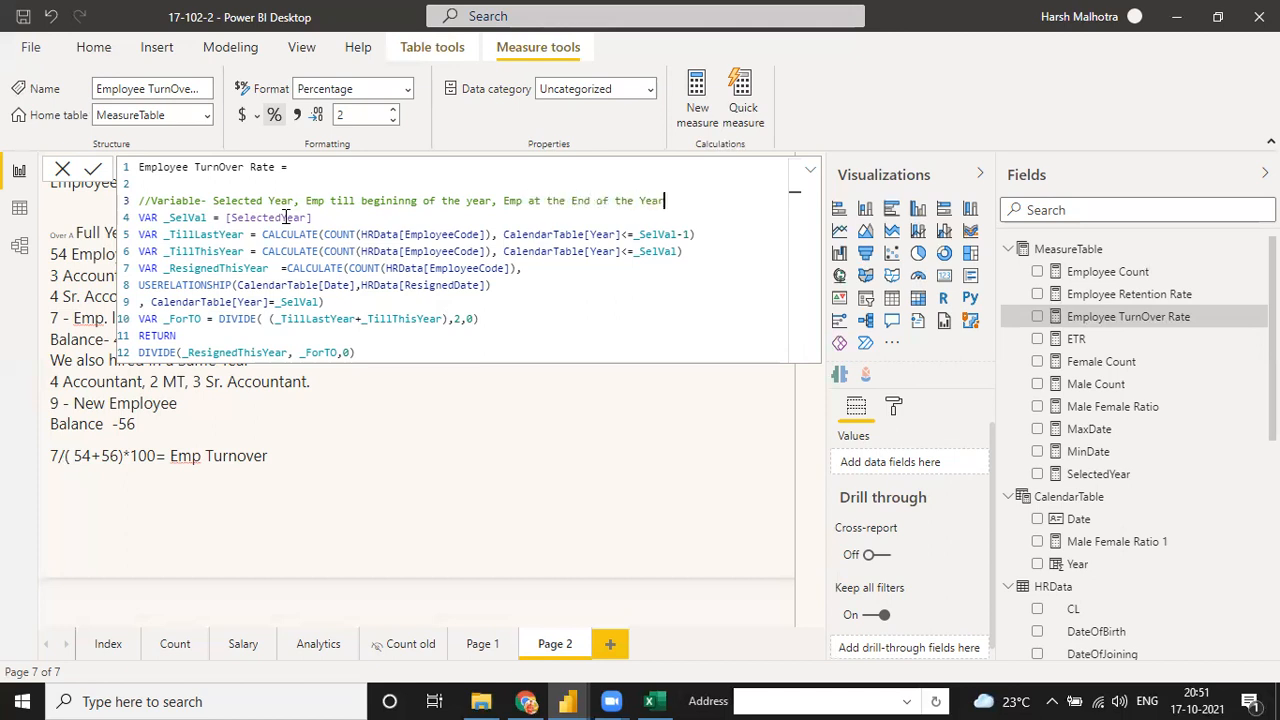
{"action": "type", "text": ", Resigned Emp during the Year."}
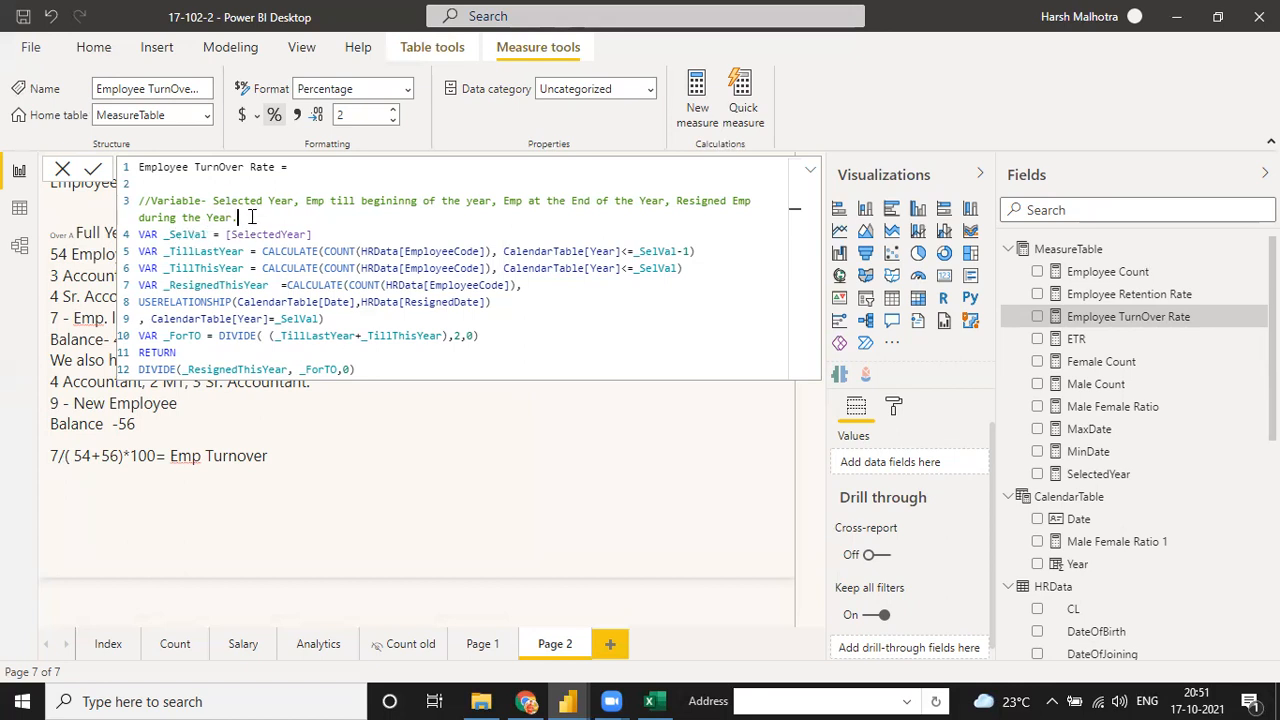
Add a comment line "//2020" above the measure's first variable, and open the SelectedYear measure's formula.
{"action": "key", "text": "Return"}
{"action": "type", "text": "//2020"}
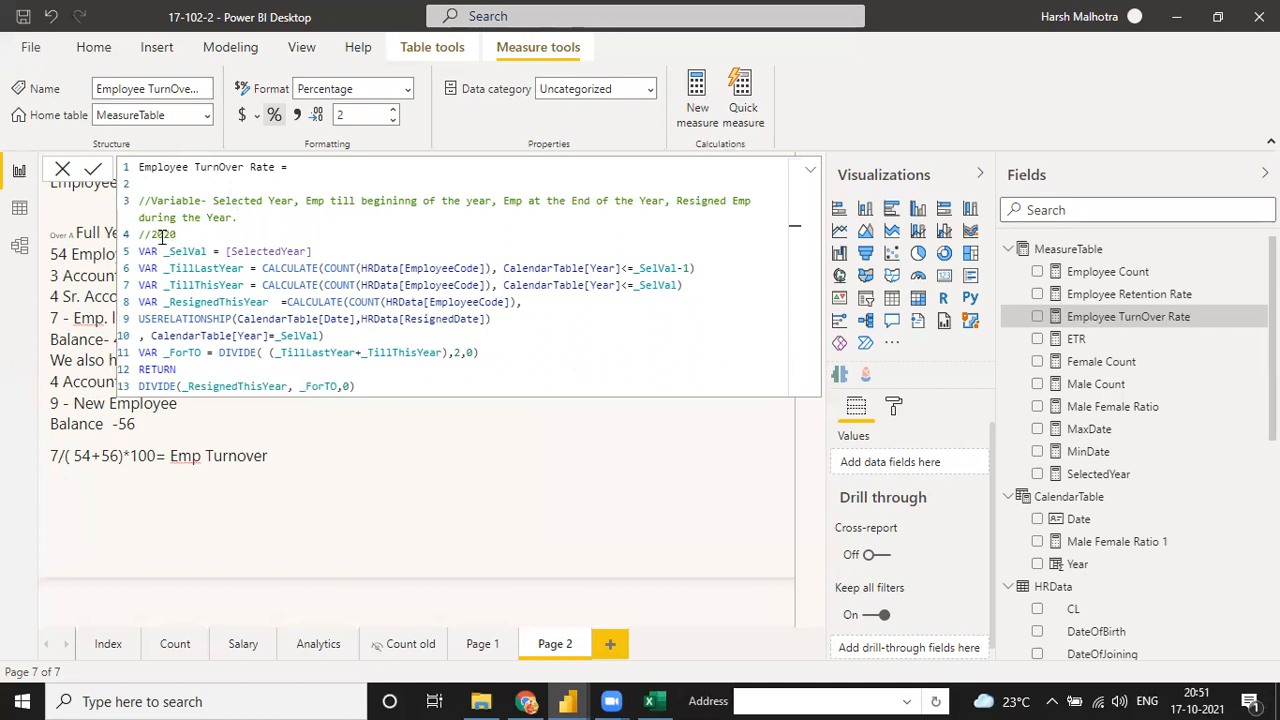
{"action": "double_click", "coordinate": [155, 234]}
{"action": "left_click", "coordinate": [1100, 476]}
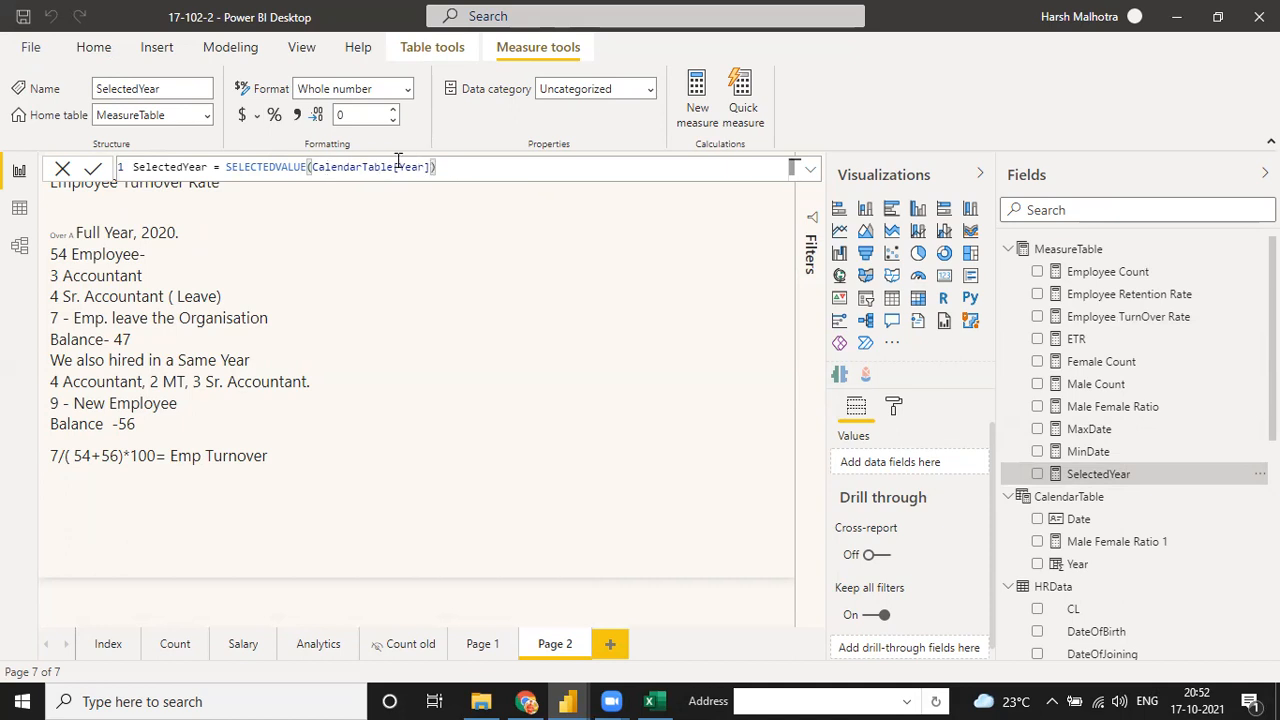
Add the lines "Step-1 Select Particular Year" and "Step-2" below the turnover formula in the explanation text box.
{"action": "left_click", "coordinate": [140, 483]}
{"action": "left_click", "coordinate": [275, 455]}
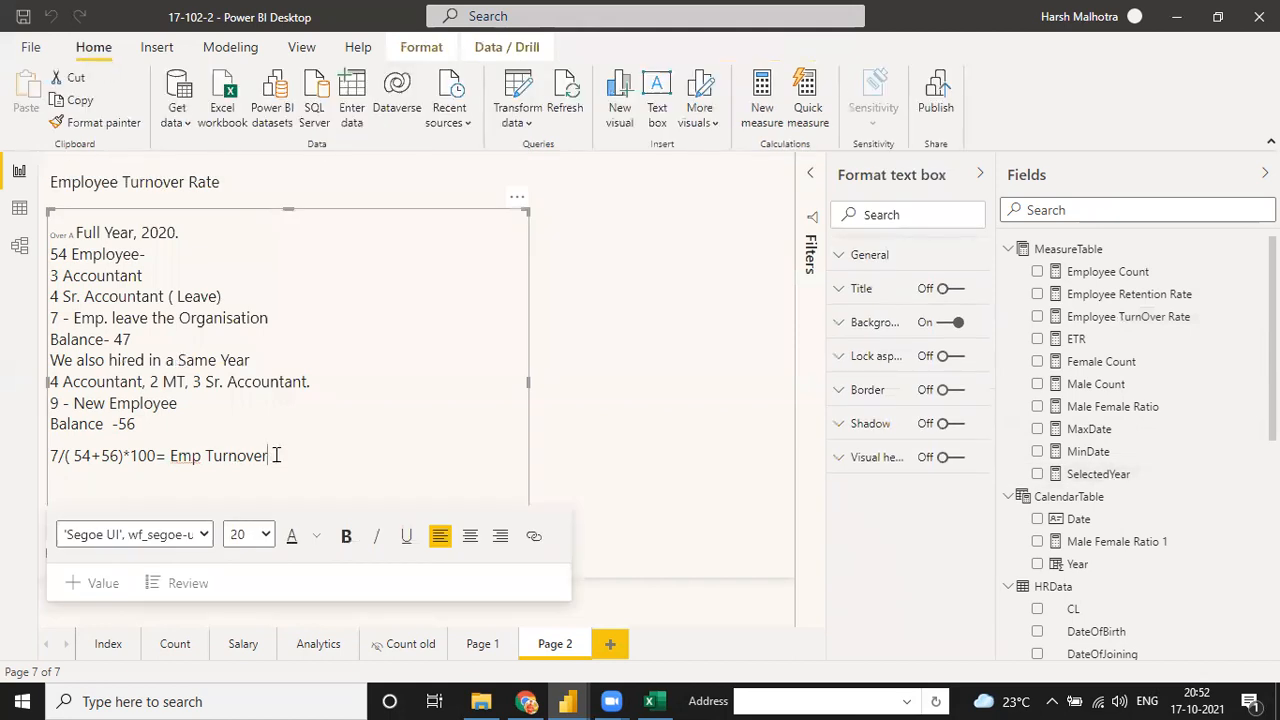
{"action": "type", "text": "Step-1 Select Particular Year"}
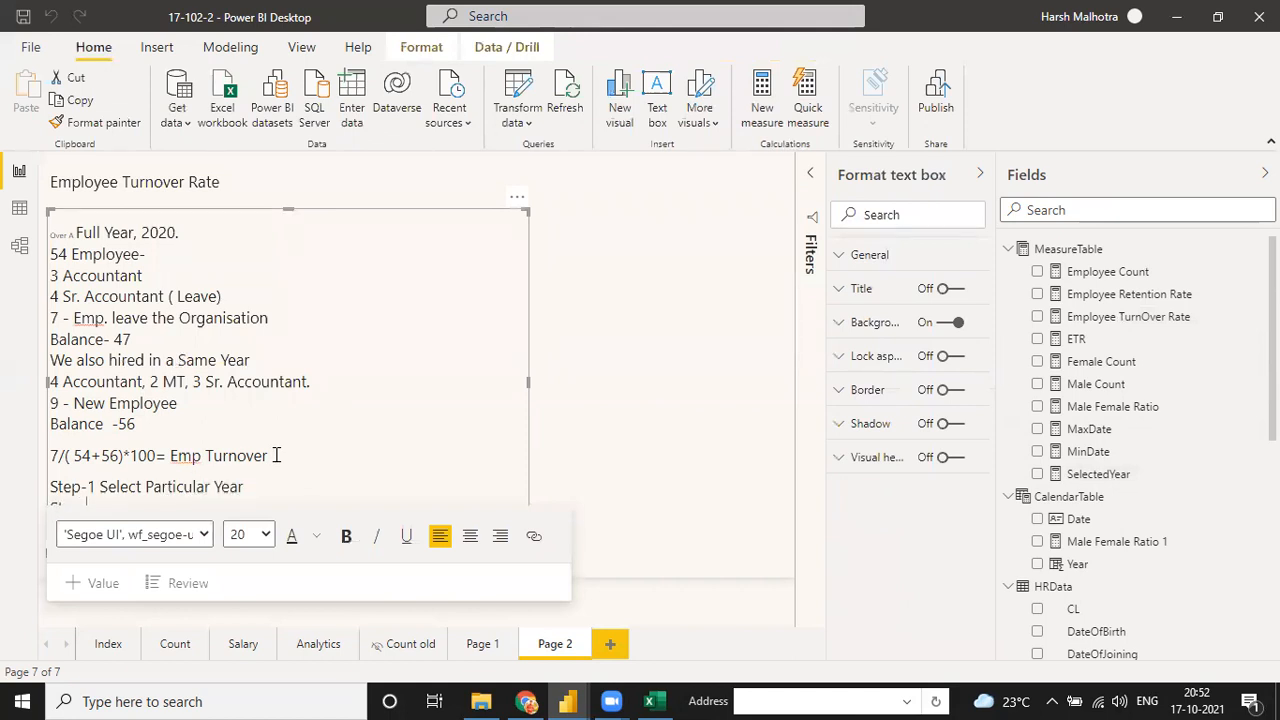
Widen the explanation text box to nearly the full width of the page.
{"action": "left_click", "coordinate": [494, 437]}
{"action": "left_click_drag", "start_coordinate": [527, 382], "coordinate": [771, 401]}
{"action": "left_click", "coordinate": [574, 406]}
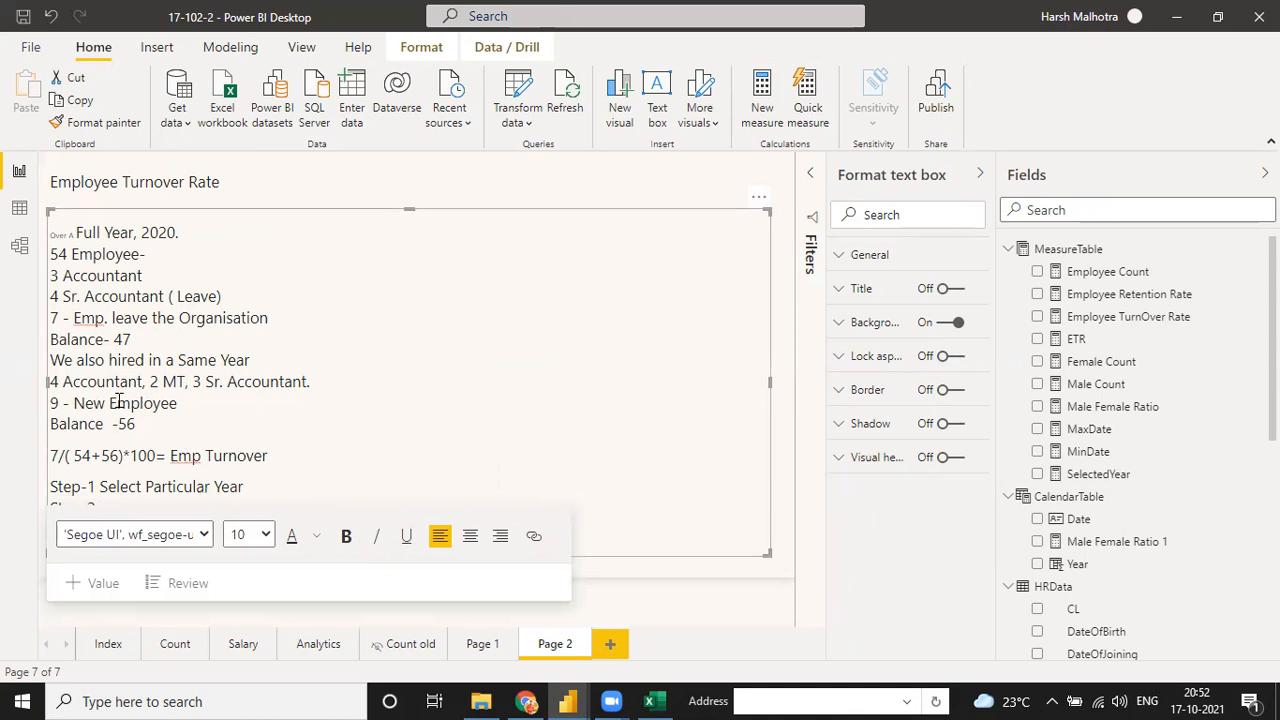
Join "4 Sr. Accountant ( Leave)" onto the "3 Accountant" line and "Balance- 47" onto the line about employees leaving.
{"action": "left_click", "coordinate": [52, 290]}
{"action": "key", "text": "BackSpace"}
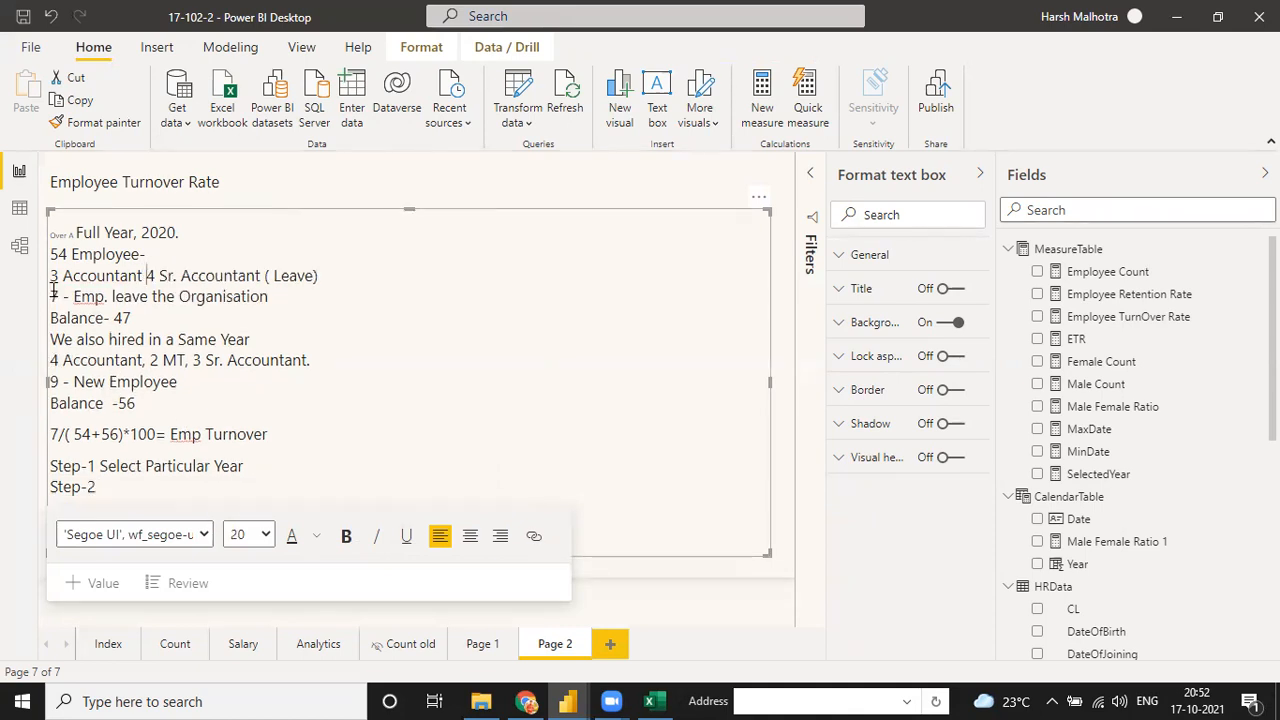
{"action": "left_click", "coordinate": [52, 317]}
{"action": "key", "text": "BackSpace"}
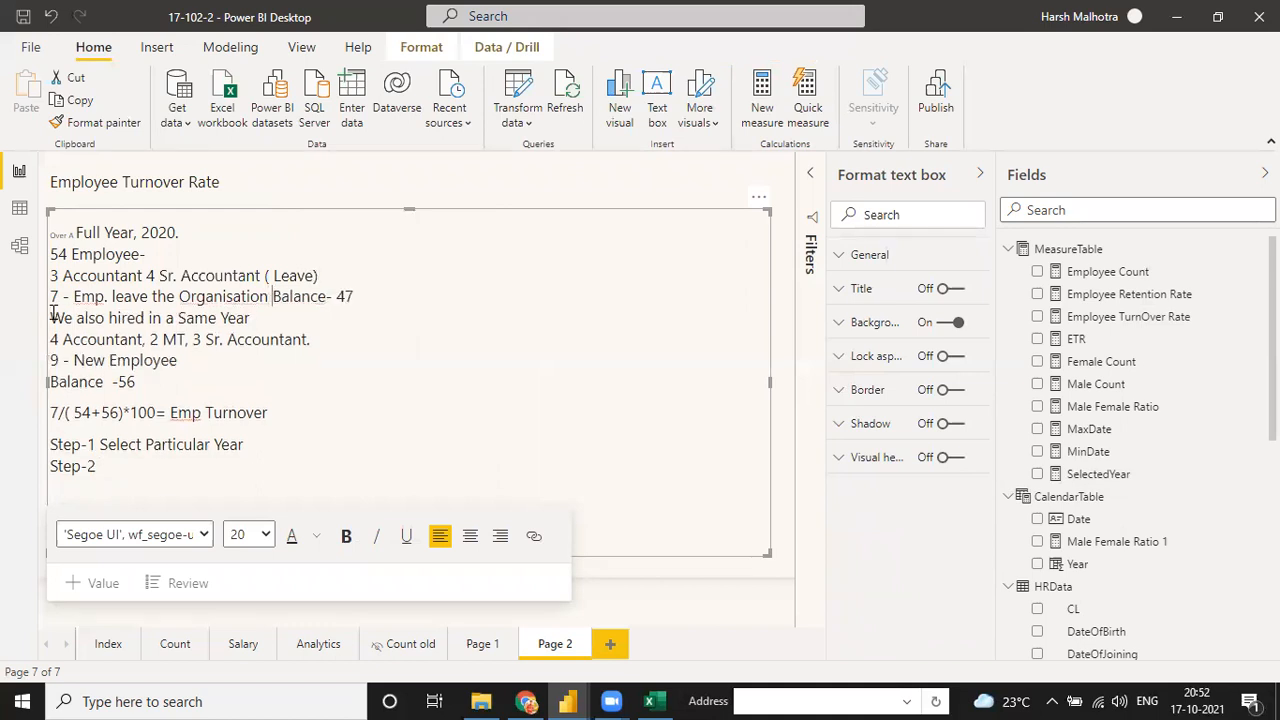
Join "9 - New Employee" and "Balance -56" onto the hires line and close the gap above the turnover formula.
{"action": "left_click", "coordinate": [50, 320]}
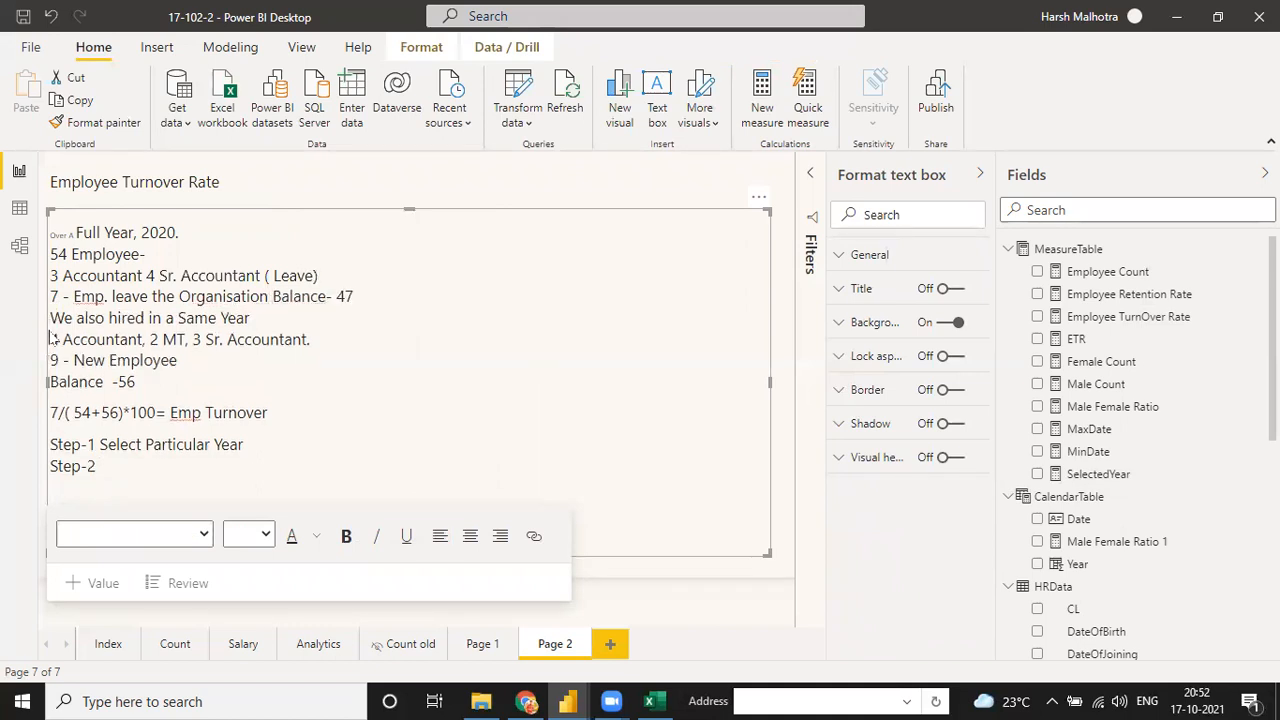
{"action": "left_click", "coordinate": [52, 360]}
{"action": "key", "text": "BackSpace"}
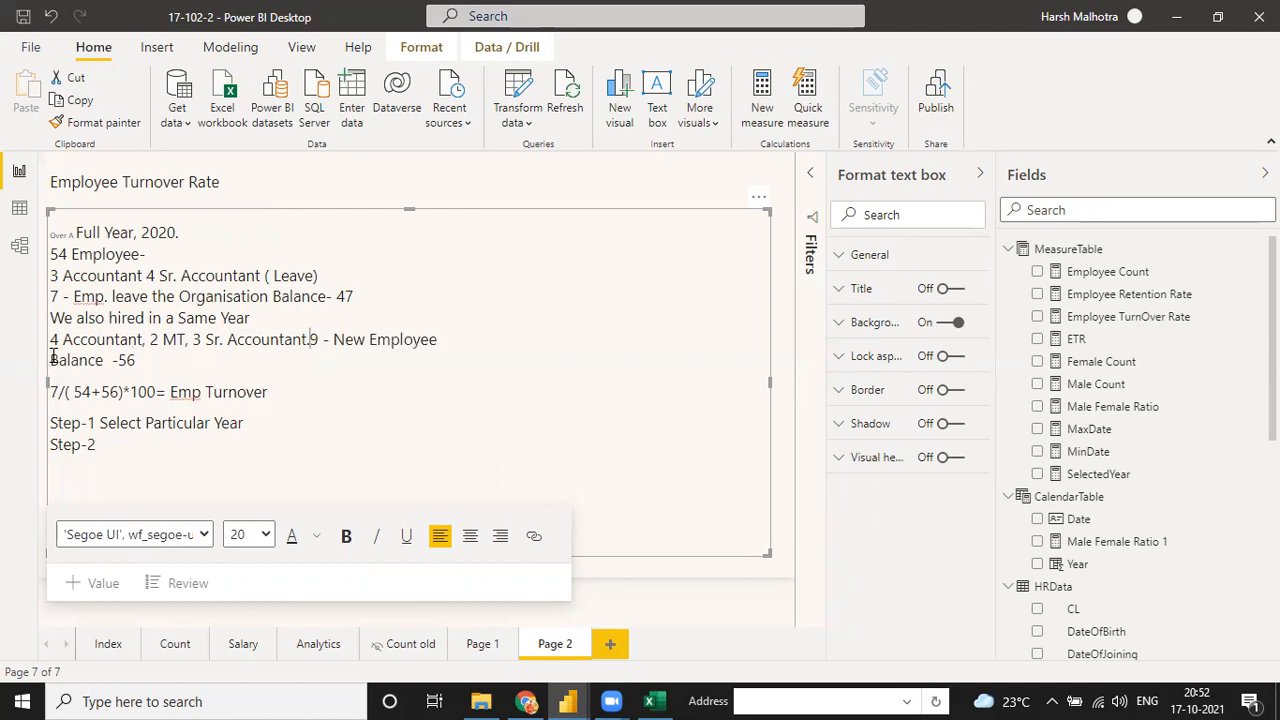
{"action": "left_click", "coordinate": [52, 360]}
{"action": "key", "text": "BackSpace"}
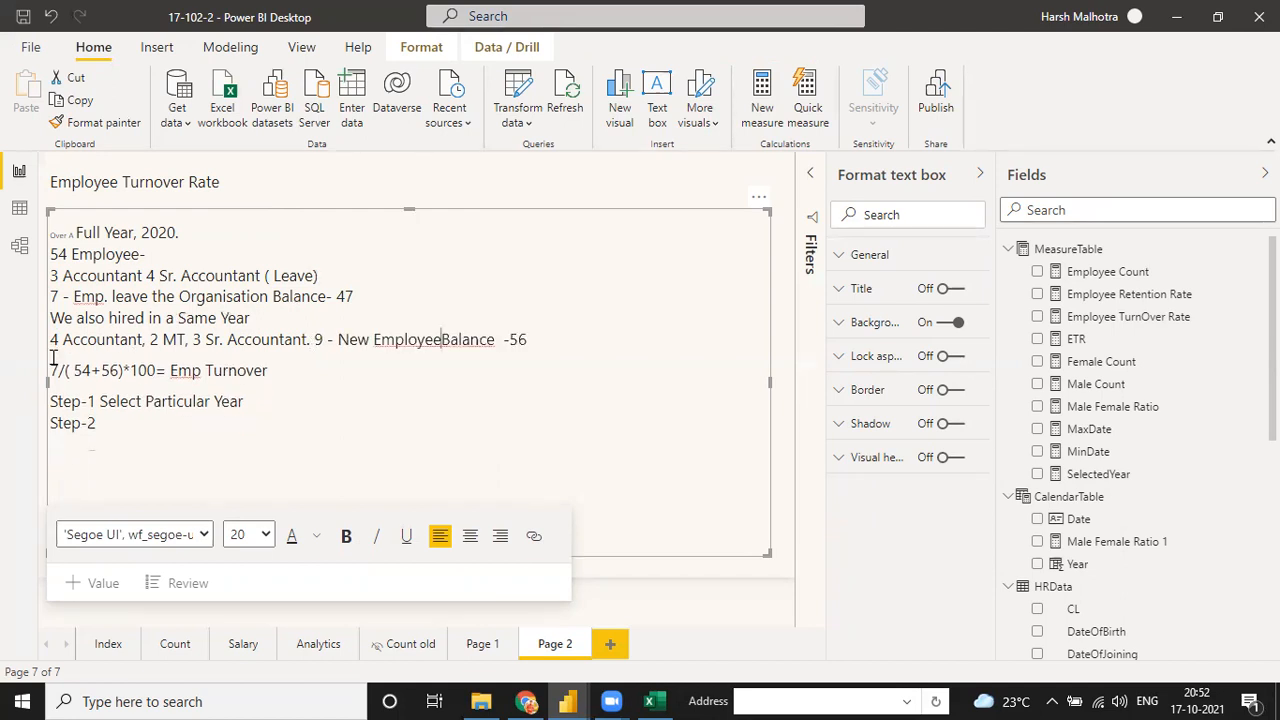
{"action": "left_click", "coordinate": [52, 367]}
{"action": "key", "text": "BackSpace"}
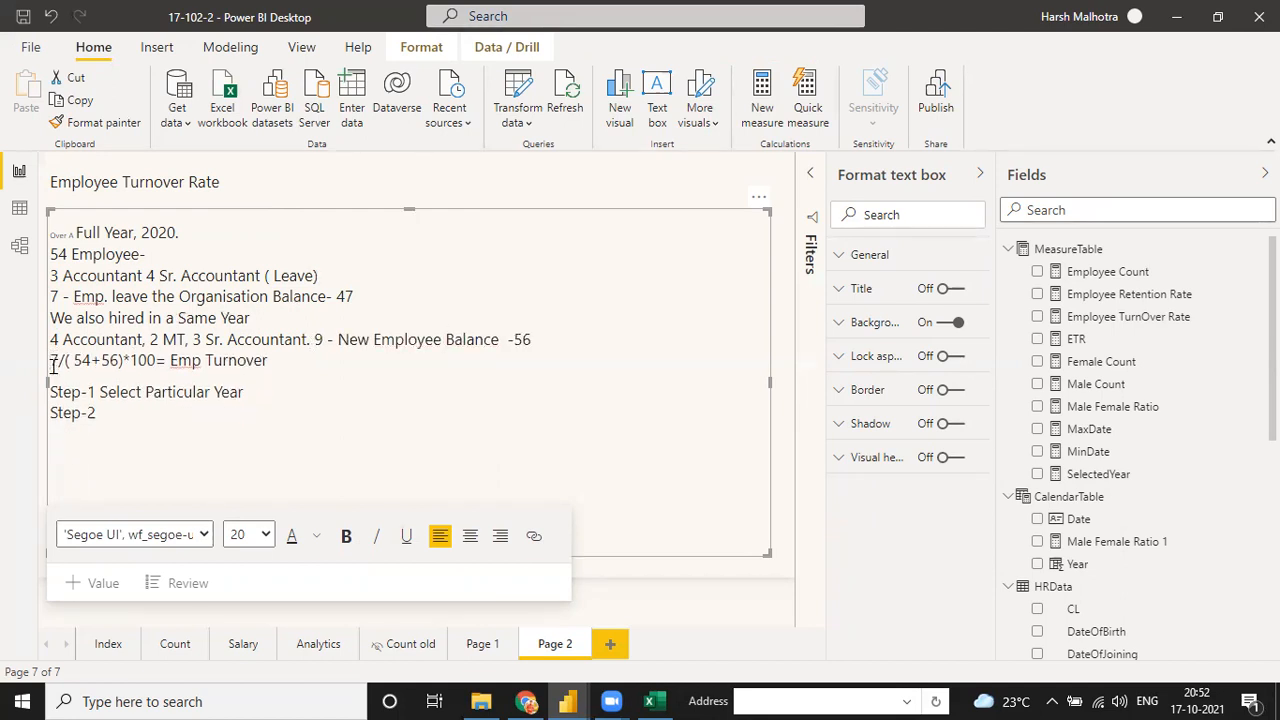
Complete the second step line as "Step-2 - Calculate Emp at the Begining of the year".
{"action": "left_click", "coordinate": [115, 413]}
{"action": "type", "text": "- Calculate Emp of the B"}
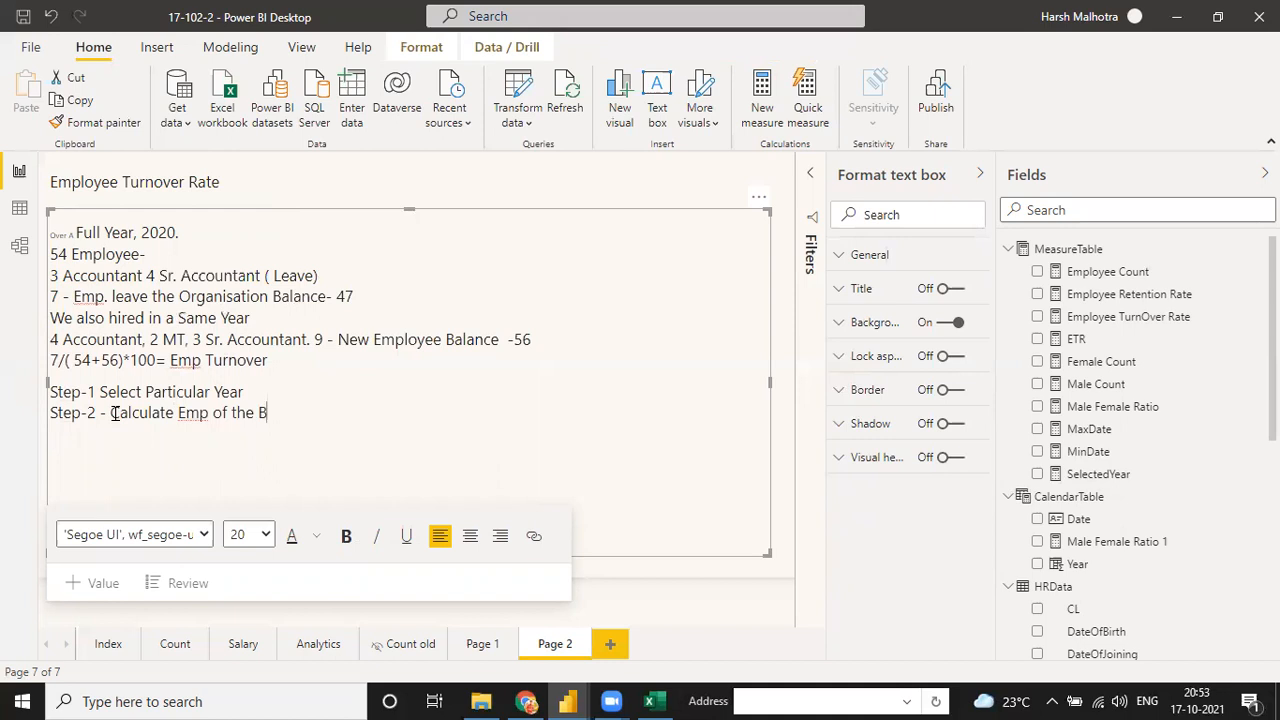
{"action": "key", "text": "BackSpace"}
{"action": "key", "text": "BackSpace"}
{"action": "key", "text": "BackSpace"}
{"action": "key", "text": "BackSpace"}
{"action": "key", "text": "BackSpace"}
{"action": "key", "text": "BackSpace"}
{"action": "key", "text": "BackSpace"}
{"action": "key", "text": "BackSpace"}
{"action": "type", "text": "at the Begining of the year"}
Add the line "Step-3 Calculate Emp at the end of the year" below the second step.
{"action": "key", "text": "Return"}
{"action": "type", "text": "Step-"}
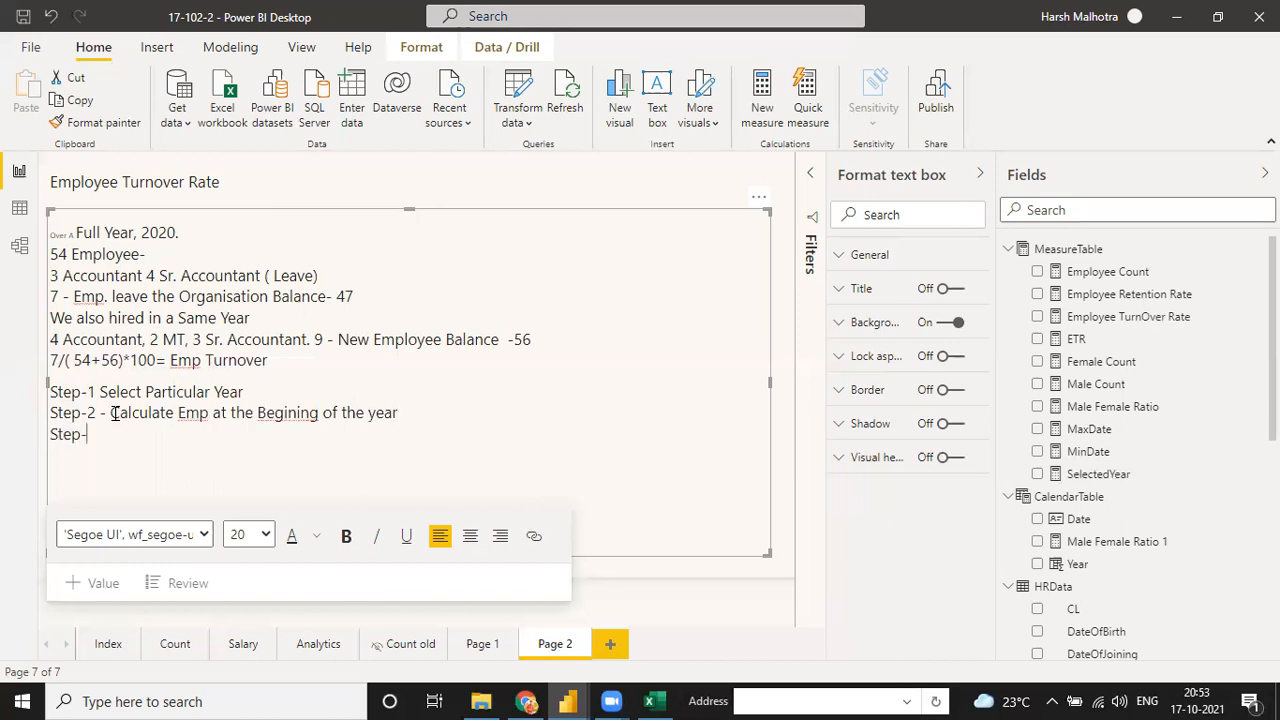
{"action": "type", "text": "3 Calculate Emp "}
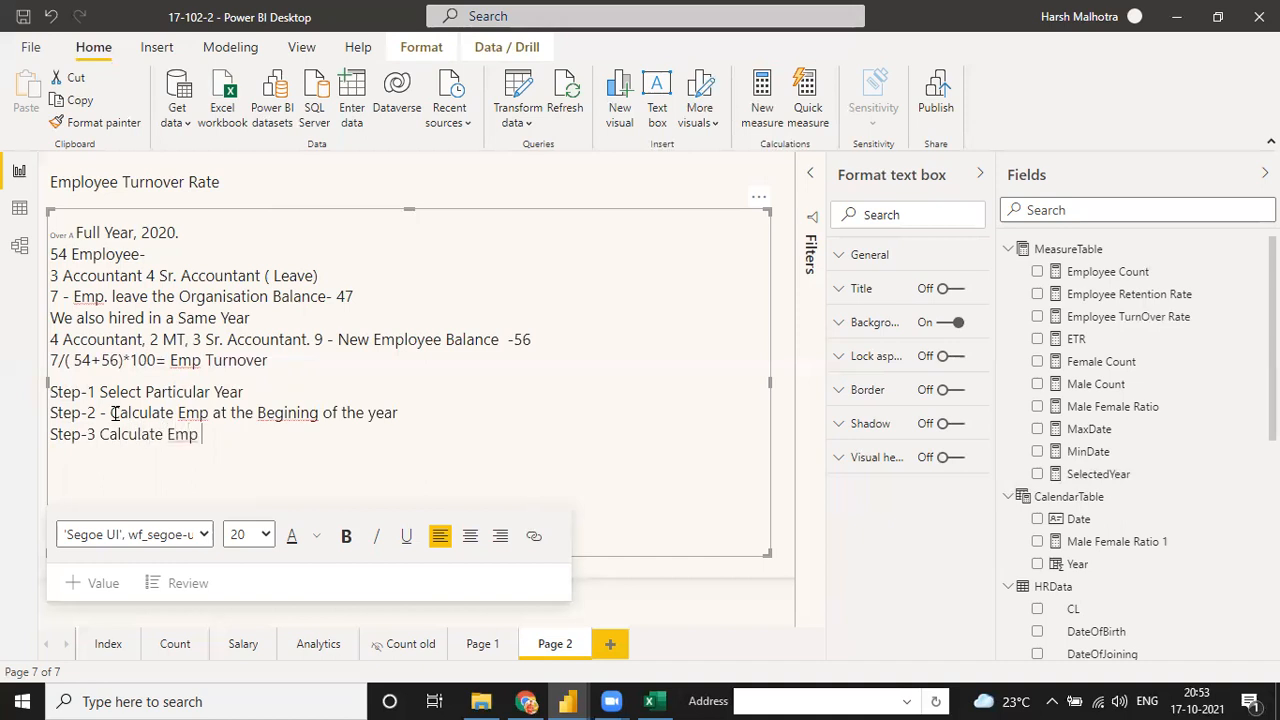
{"action": "type", "text": "at the end of the year"}
Add the line "Step- Calculate Resign emp during the year" below the third step.
{"action": "key", "text": "Return"}
{"action": "type", "text": "Stp-"}
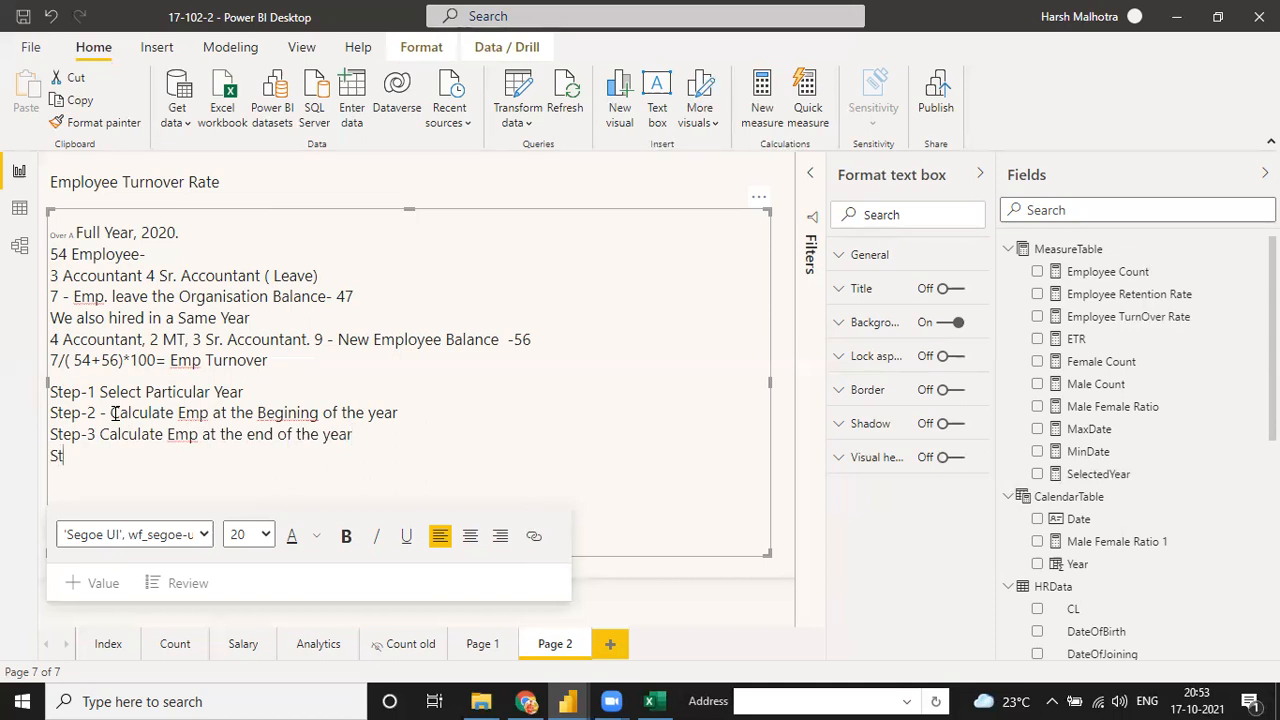
{"action": "key", "text": "BackSpace"}
{"action": "type", "text": "eo"}
{"action": "key", "text": "BackSpace"}
{"action": "type", "text": "p- Calculate Resi"}
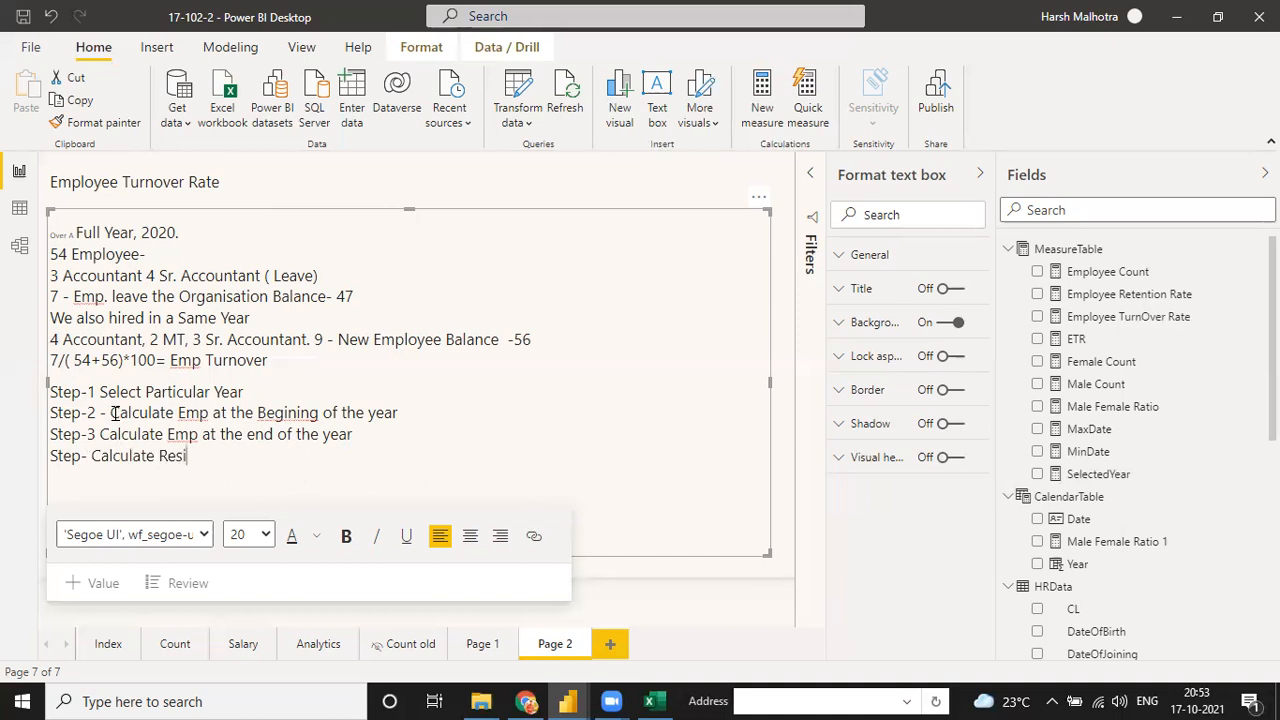
{"action": "type", "text": "gn emp during th"}
{"action": "type", "text": "e e"}
{"action": "type", "text": " year"}
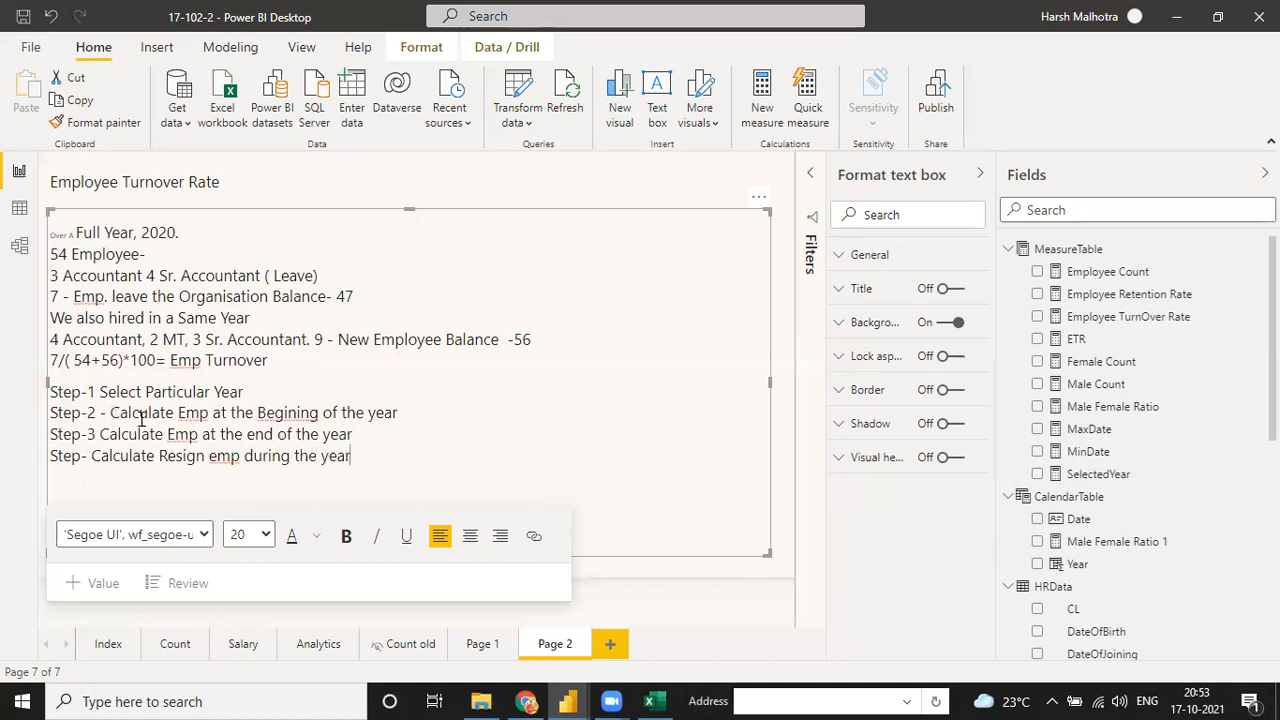
Number the line about calculating resigned employees during the year as step 4.
{"action": "left_click", "coordinate": [96, 455]}
{"action": "type", "text": "4"}
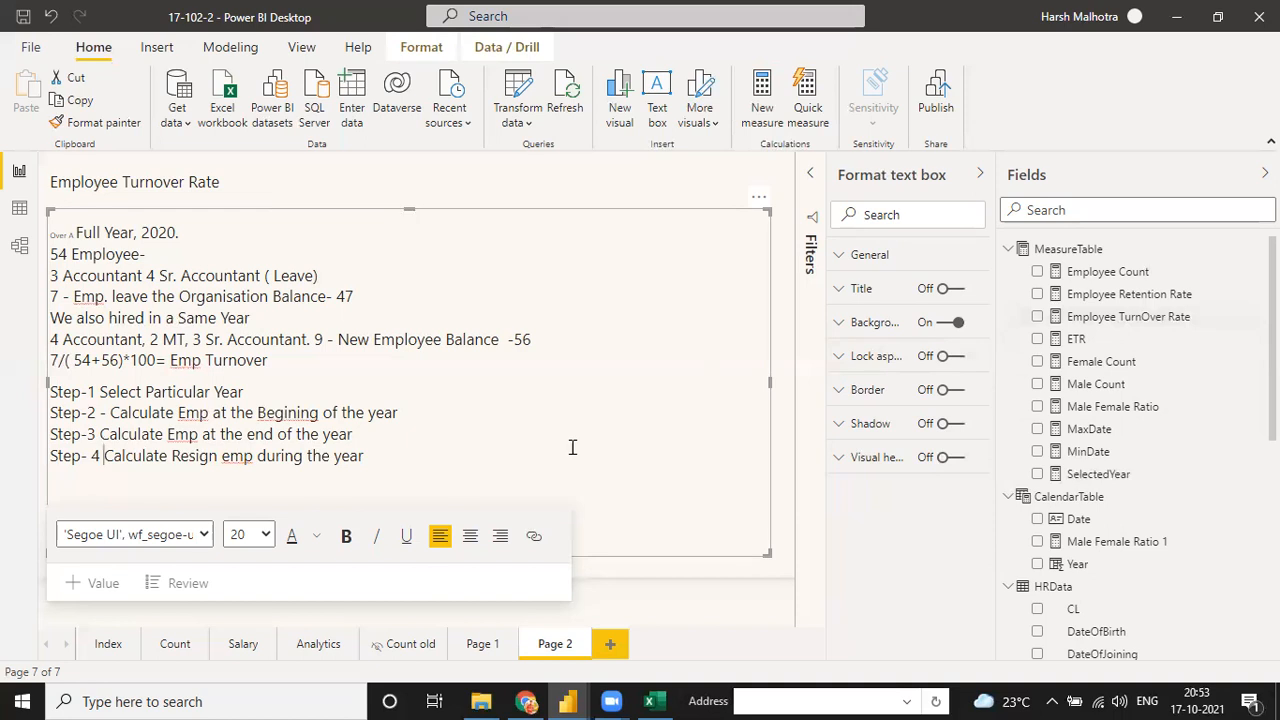
Add the comment "//Selectedvalue(Calendar table, Year Column)" below the _SelVal variable in the Employee TurnOver Rate measure.
{"action": "left_click", "coordinate": [1120, 477]}
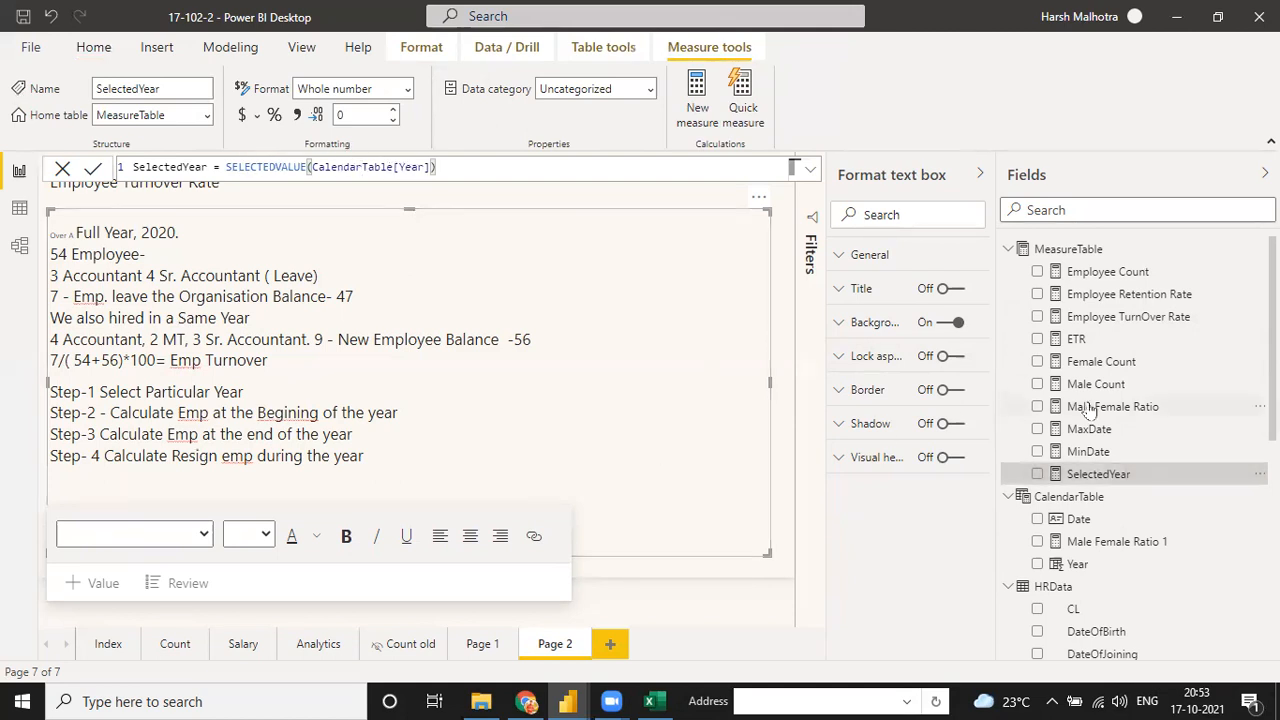
{"action": "left_click", "coordinate": [1130, 318]}
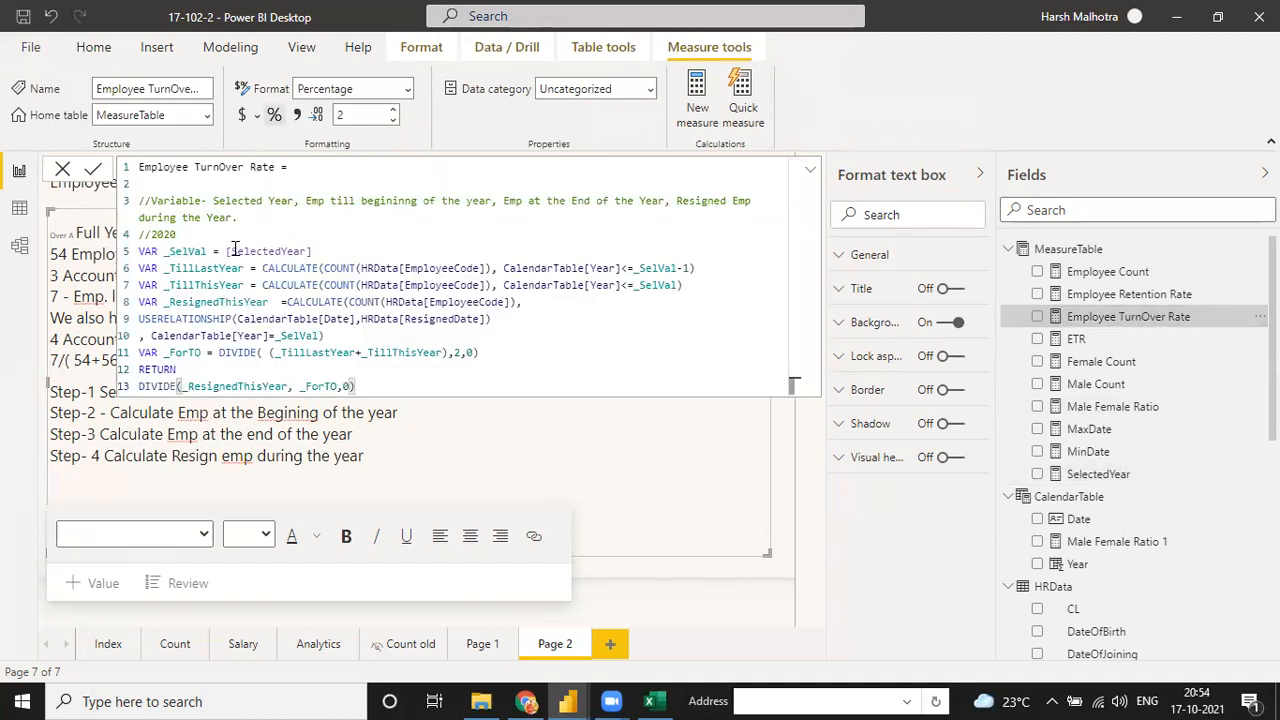
{"action": "left_click", "coordinate": [312, 250]}
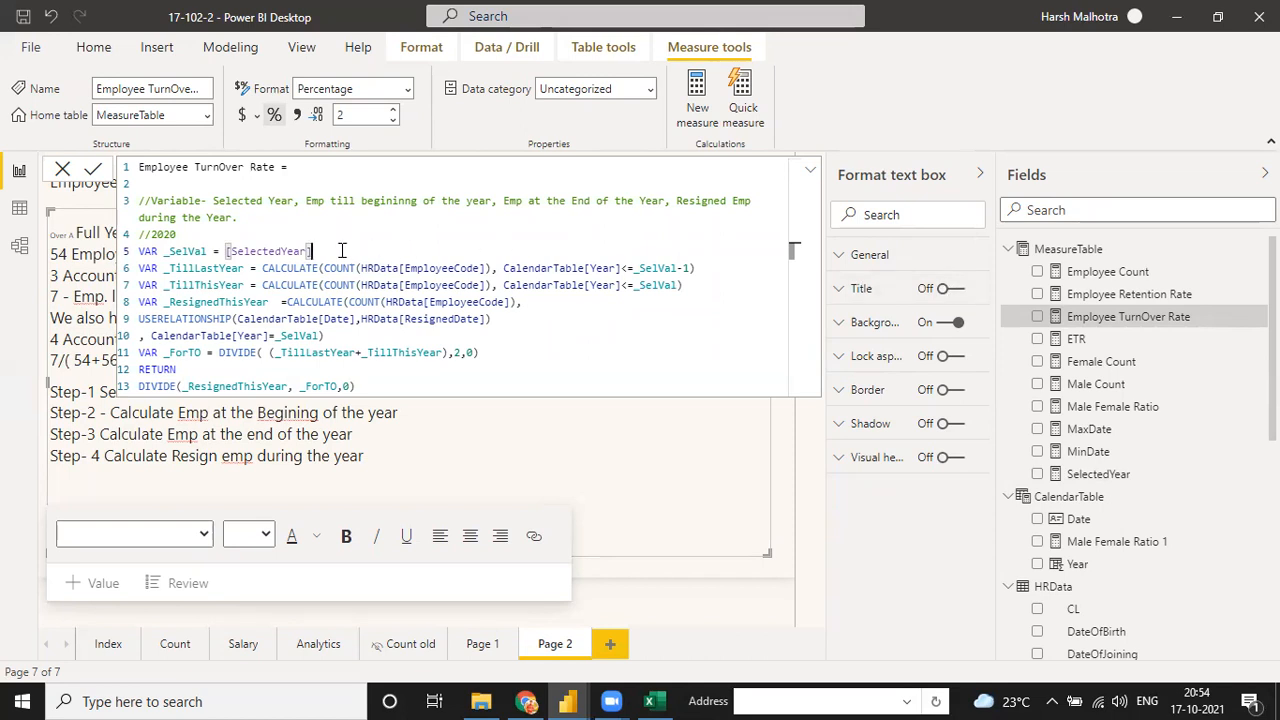
{"action": "key", "text": "Return"}
{"action": "type", "text": "/"}
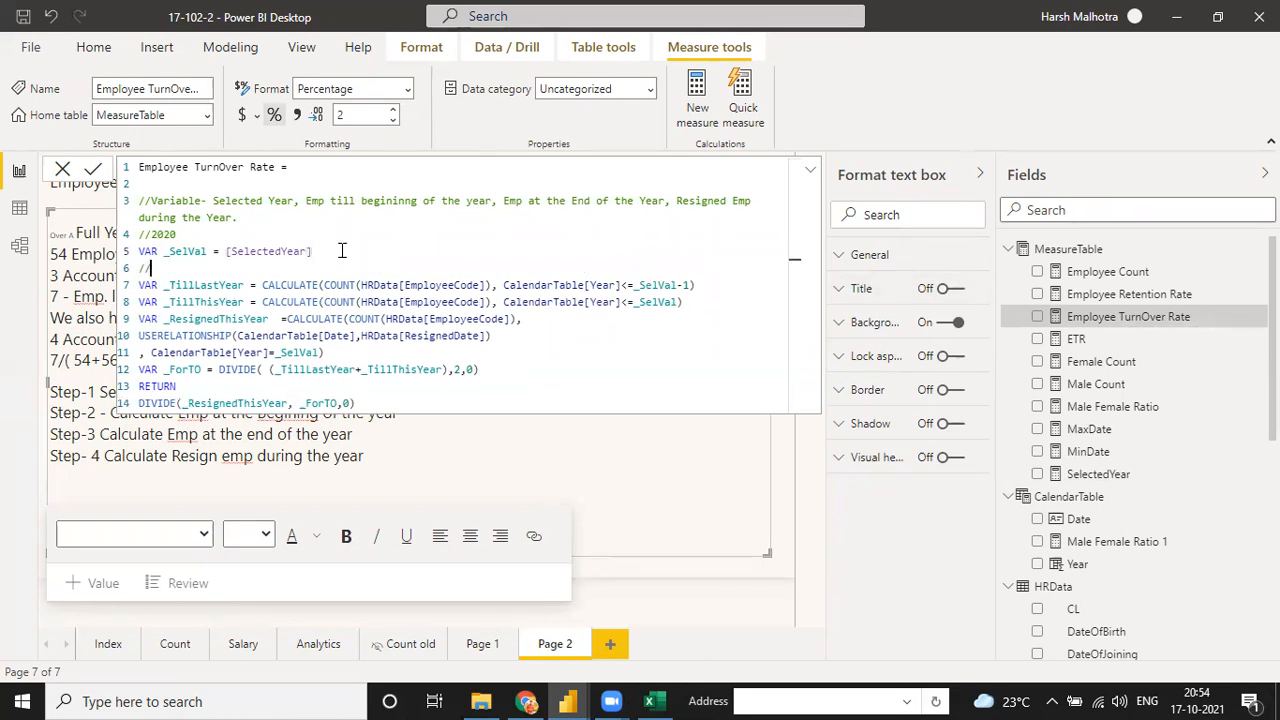
{"action": "type", "text": "/Selectedvalue(Calendar ta"}
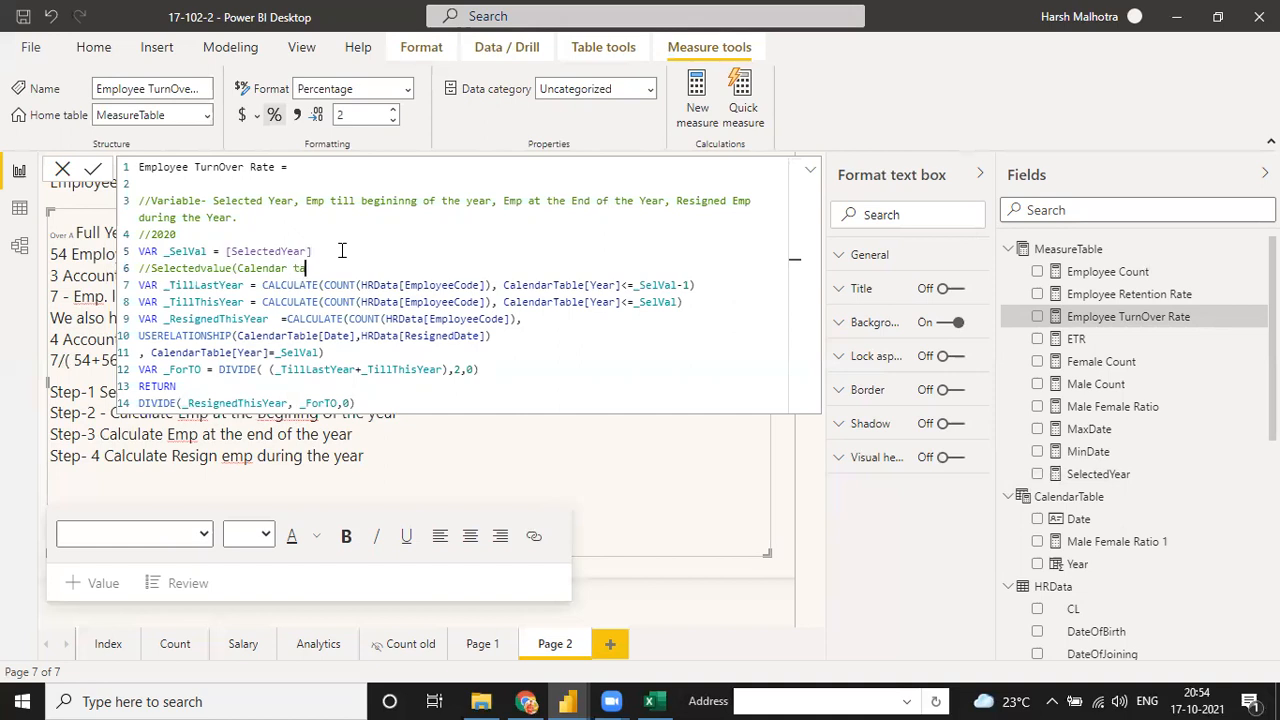
{"action": "type", "text": "ble, Year Column"}
View the SelectedYear formula, and insert a blank line below the _TillLastYear variable in the Employee TurnOver Rate measure.
{"action": "left_click", "coordinate": [1127, 476]}
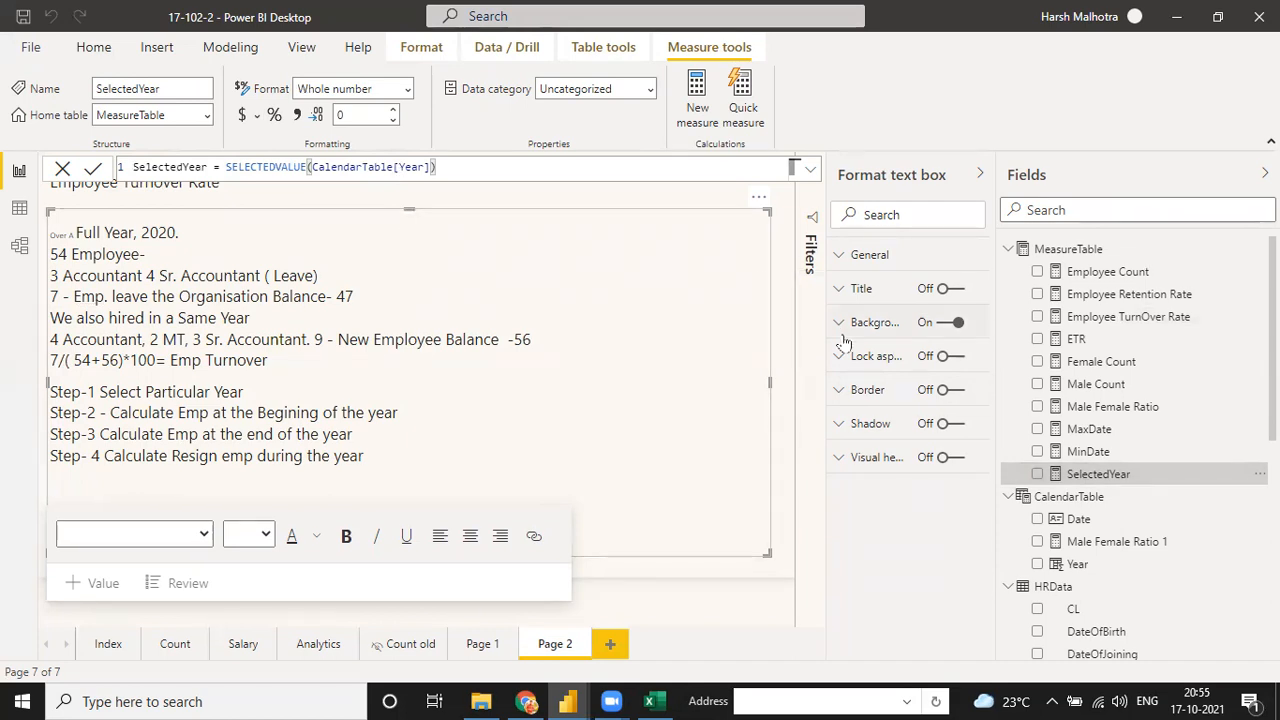
{"action": "left_click", "coordinate": [1128, 318]}
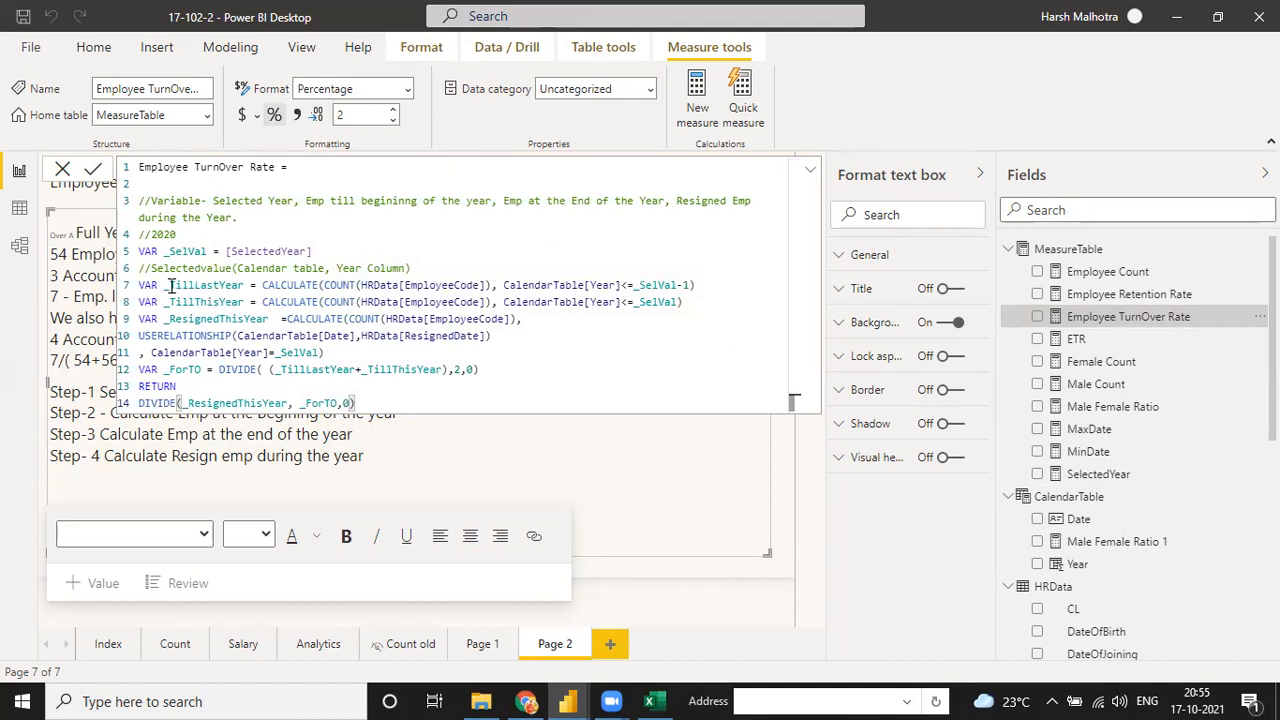
{"action": "left_click", "coordinate": [692, 286]}
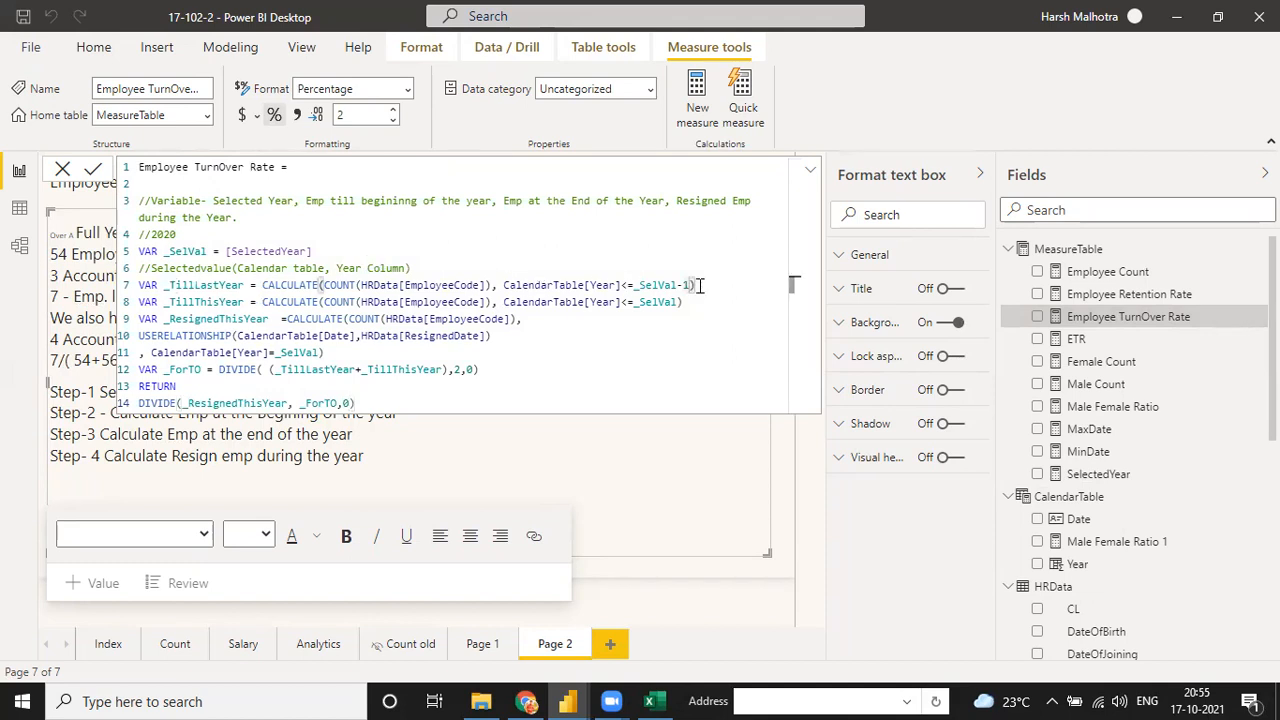
{"action": "key", "text": "Return"}
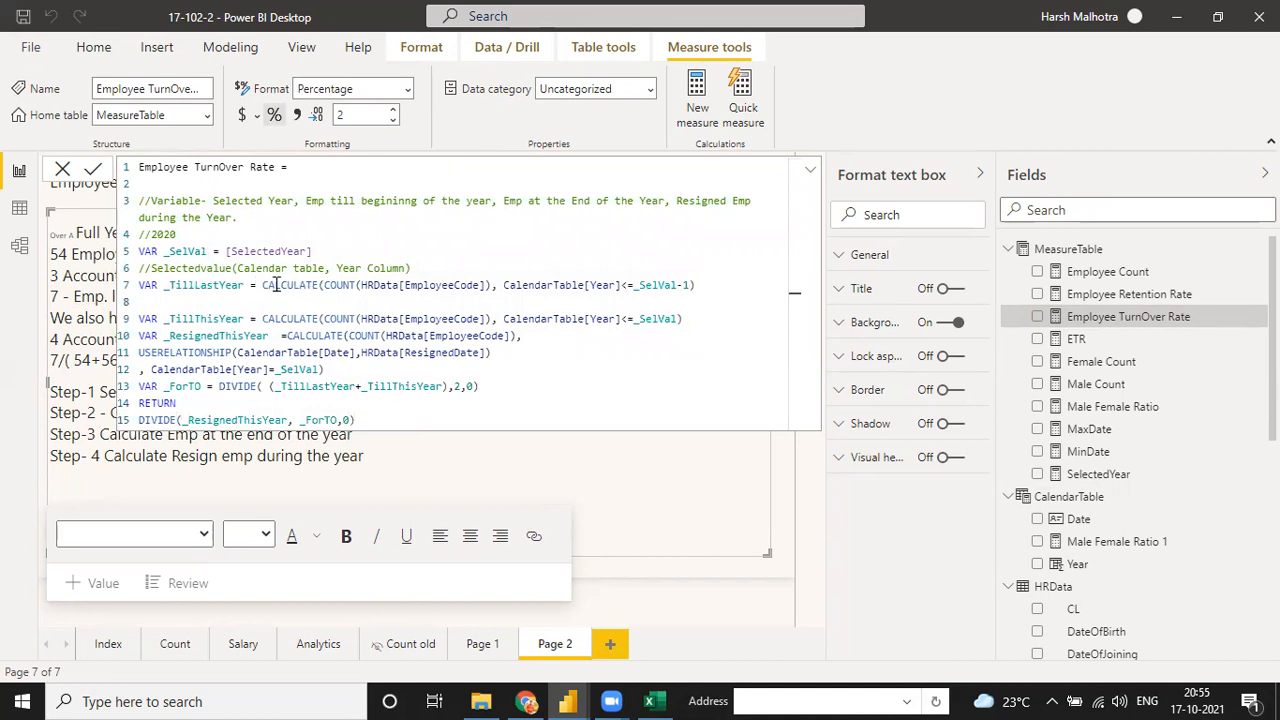
Highlight the CALCULATE(COUNT(HRData[EmployeeCode]) part of the _TillLastYear variable.
{"action": "left_click", "coordinate": [484, 286]}
{"action": "left_click_drag", "start_coordinate": [490, 286], "coordinate": [299, 286]}
{"action": "key", "text": "shift+Left"}
{"action": "key", "text": "shift+Left"}
{"action": "key", "text": "shift+Left"}
{"action": "key", "text": "shift+Left"}
{"action": "key", "text": "shift+Left"}
{"action": "key", "text": "shift+Left"}
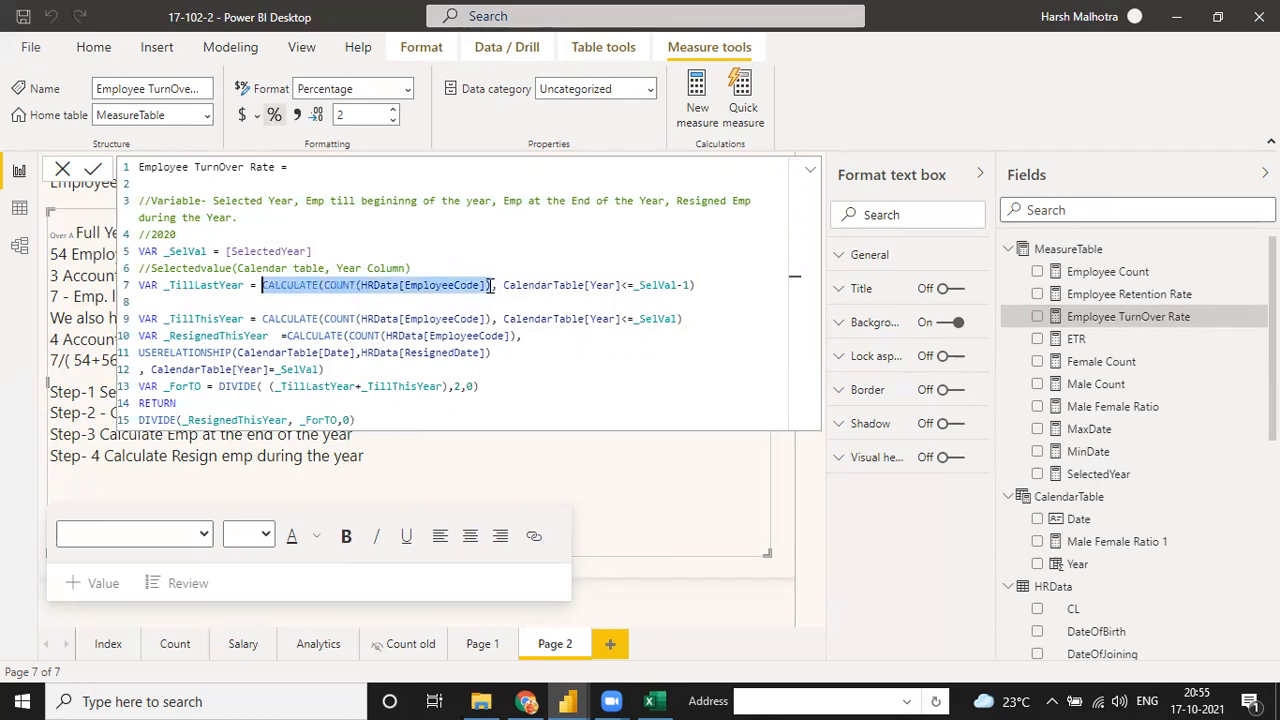
Split the _TillLastYear definition so that its CALCULATE expression and its CalendarTable[Year] filter each start on their own line.
{"action": "left_click", "coordinate": [500, 286]}
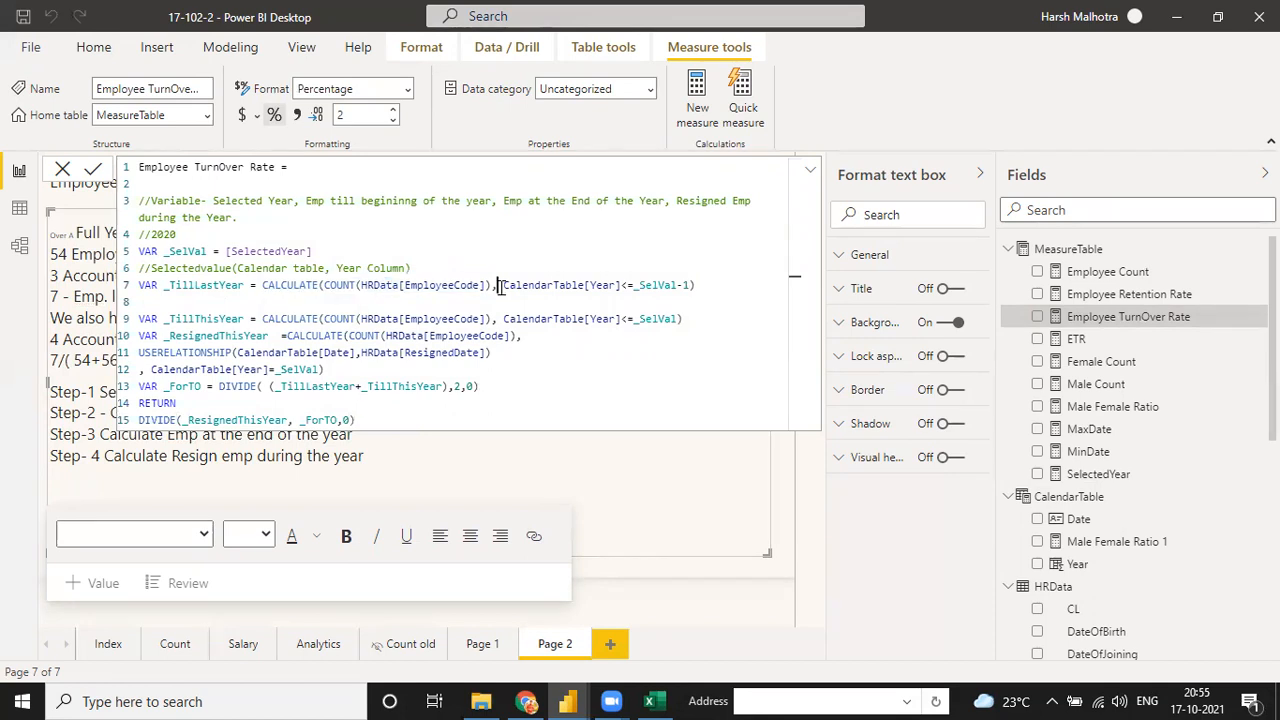
{"action": "key", "text": "Return"}
{"action": "left_click", "coordinate": [259, 285]}
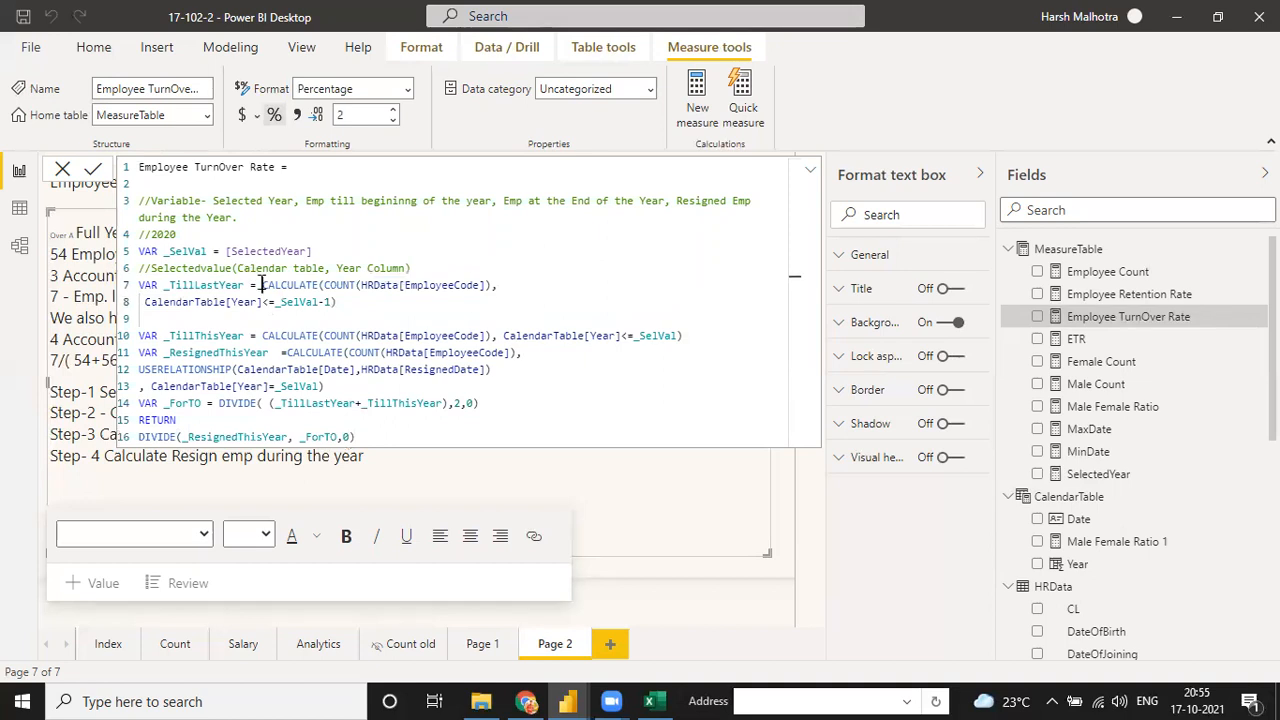
{"action": "key", "text": "Return"}
{"action": "left_click", "coordinate": [261, 285]}
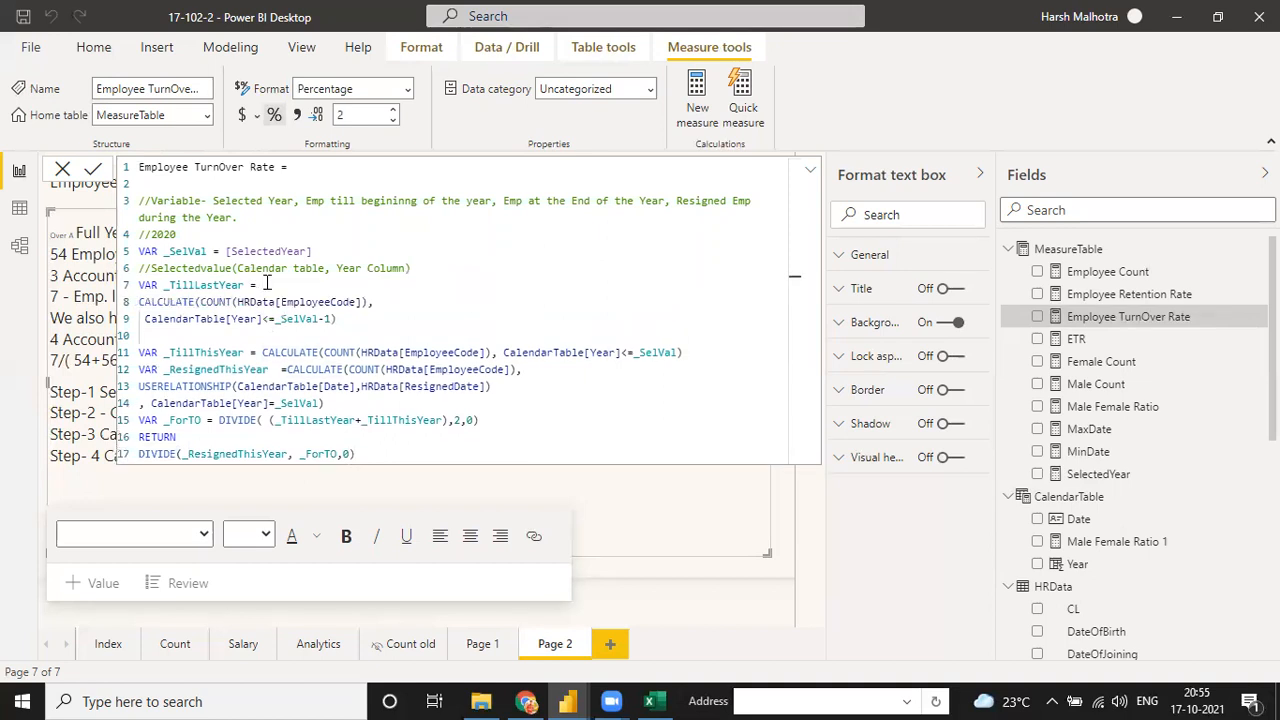